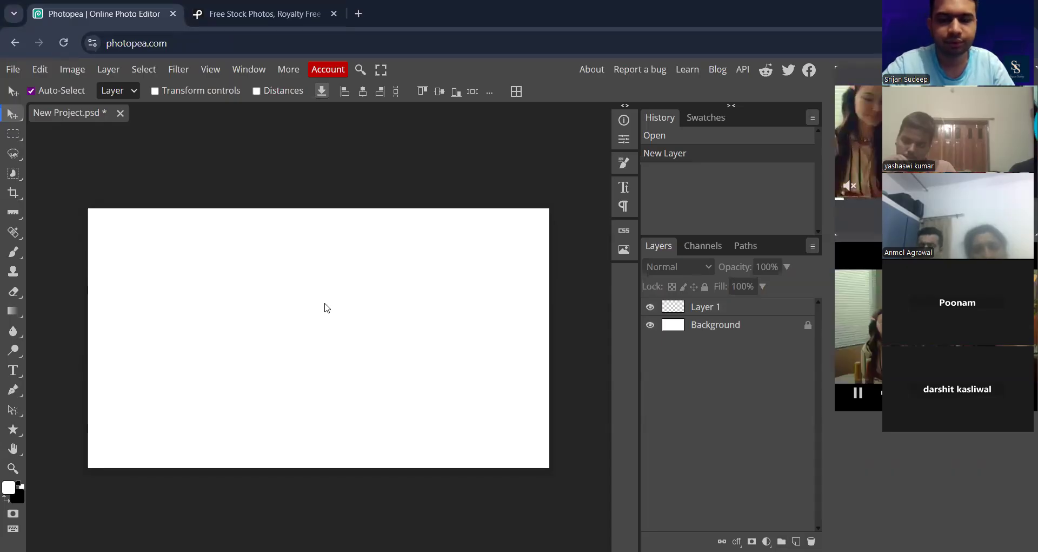
Fill Layer 1 with the black background colour
left_click(723, 308)
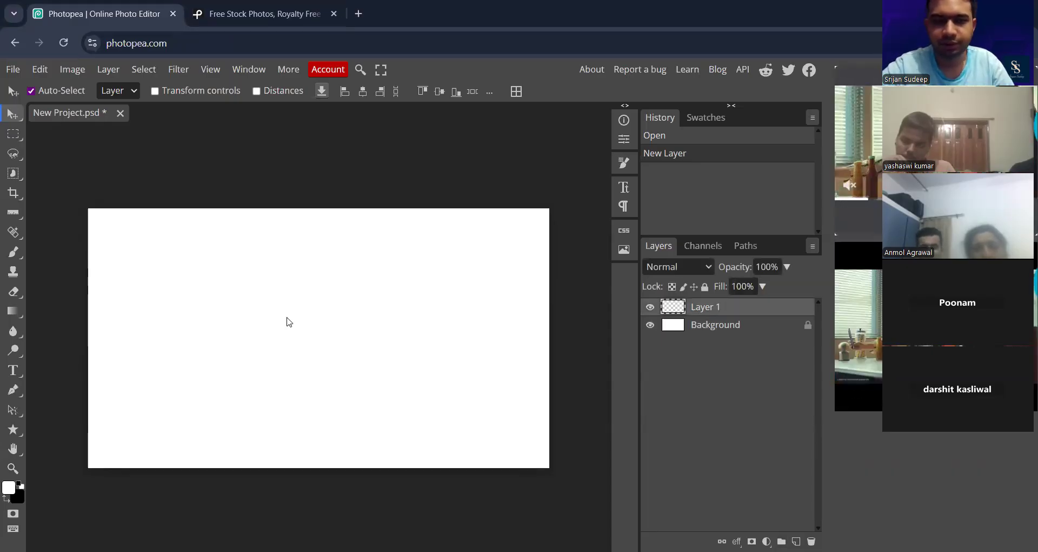
key("ctrl+BackSpace")
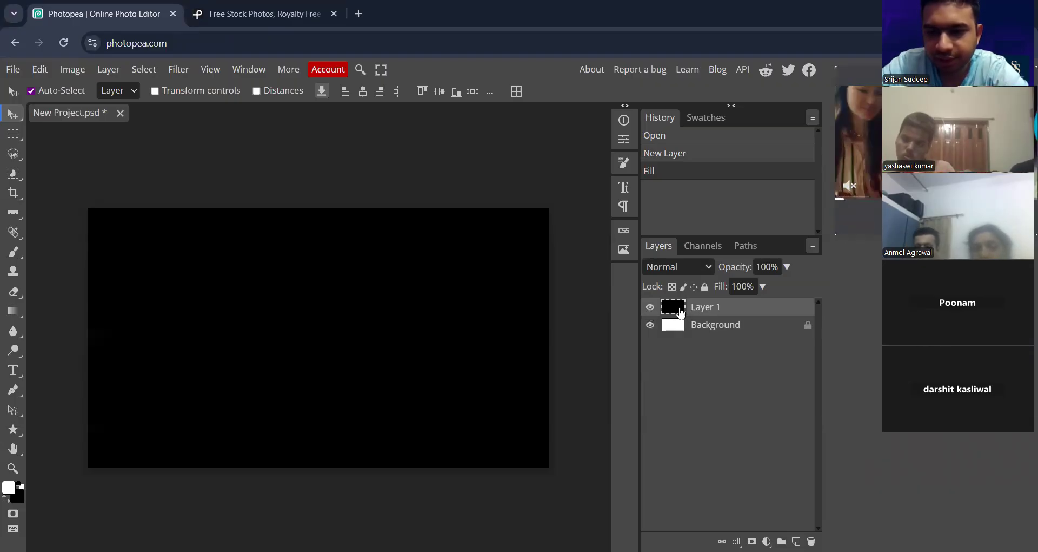
Toggle the visibility of Layer 1 repeatedly to compare the filled layer with the white background beneath it
left_click(651, 312)
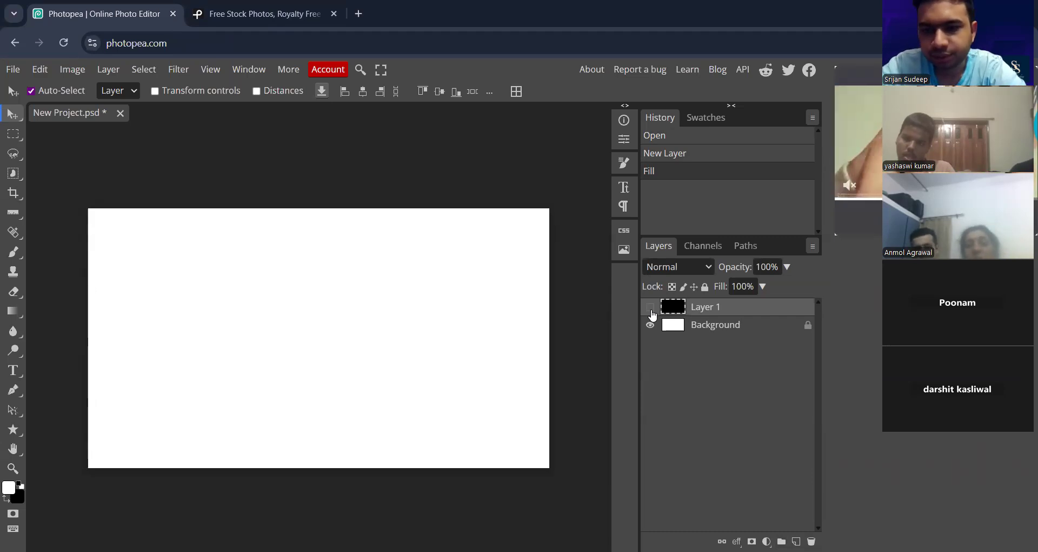
left_click(650, 307)
left_click(652, 311)
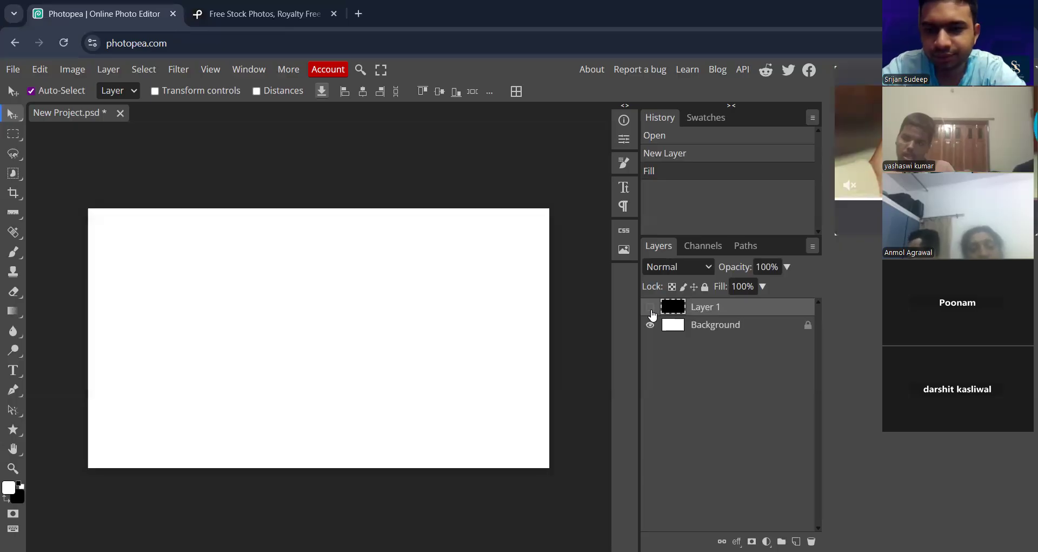
left_click(652, 311)
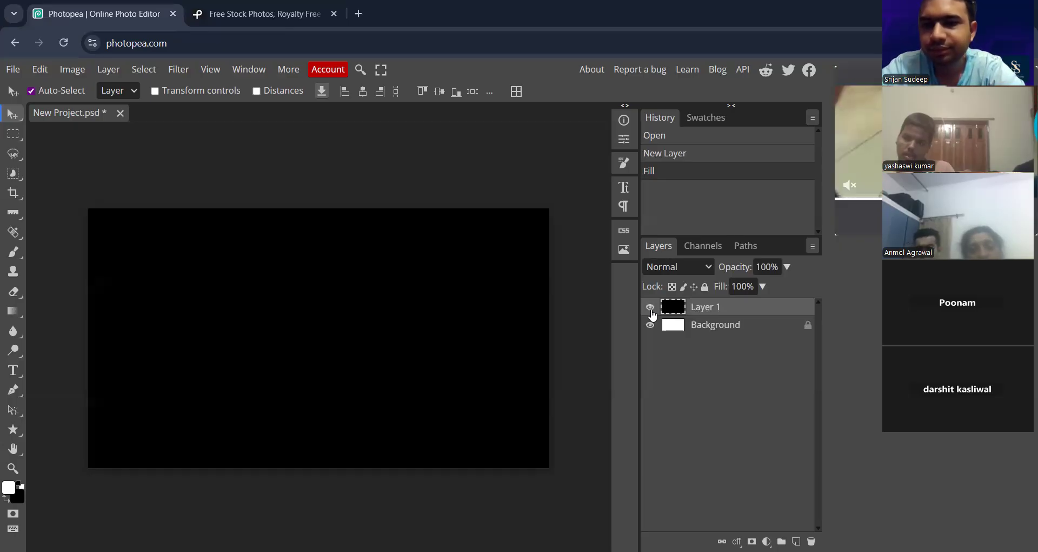
left_click(651, 311)
left_click(652, 311)
left_click(651, 311)
left_click(652, 311)
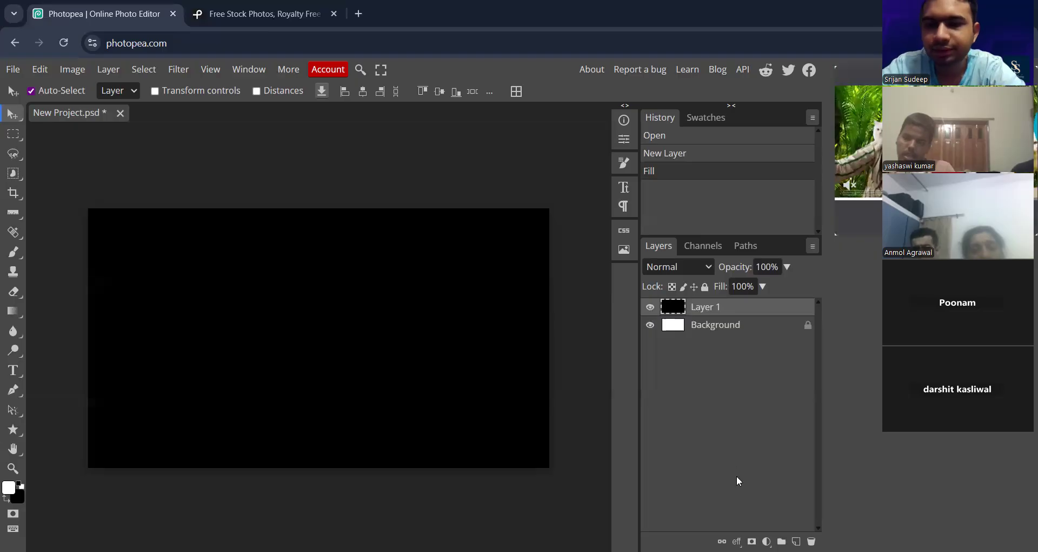
left_click(649, 308)
left_click(649, 308)
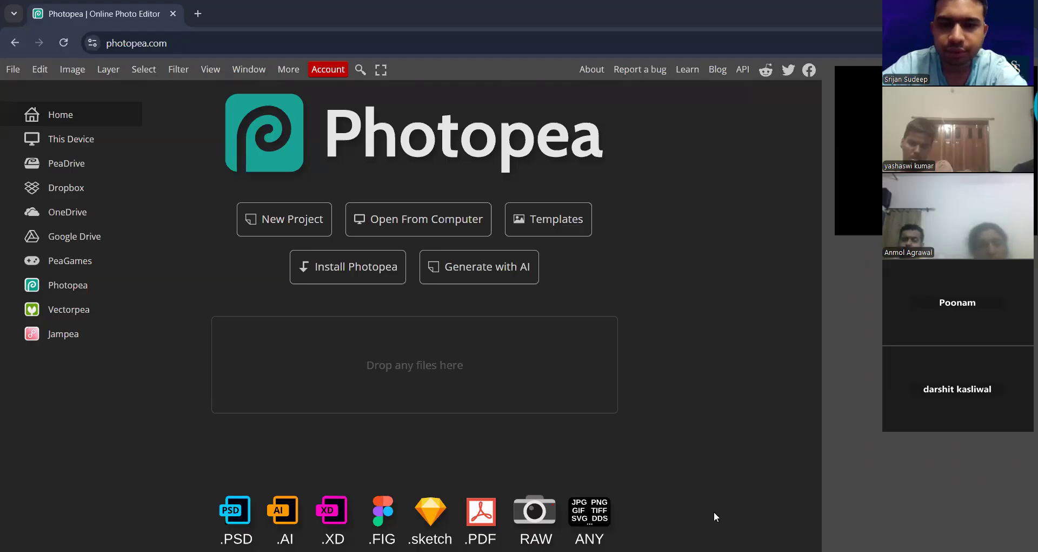
Open the apple photo pexels-pixabay-206959 from the Downloads folder and duplicate its Background layer
left_click(403, 227)
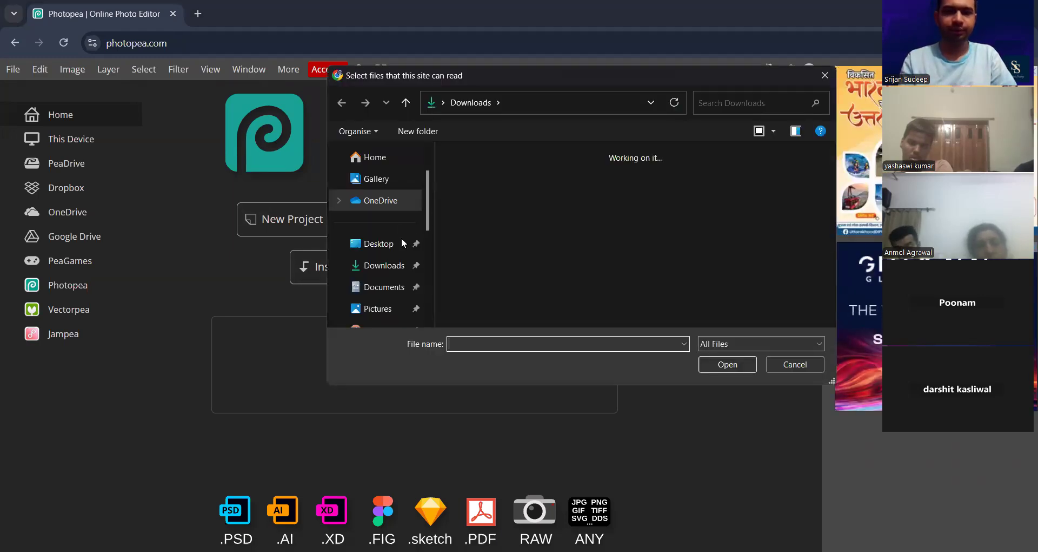
left_click(486, 190)
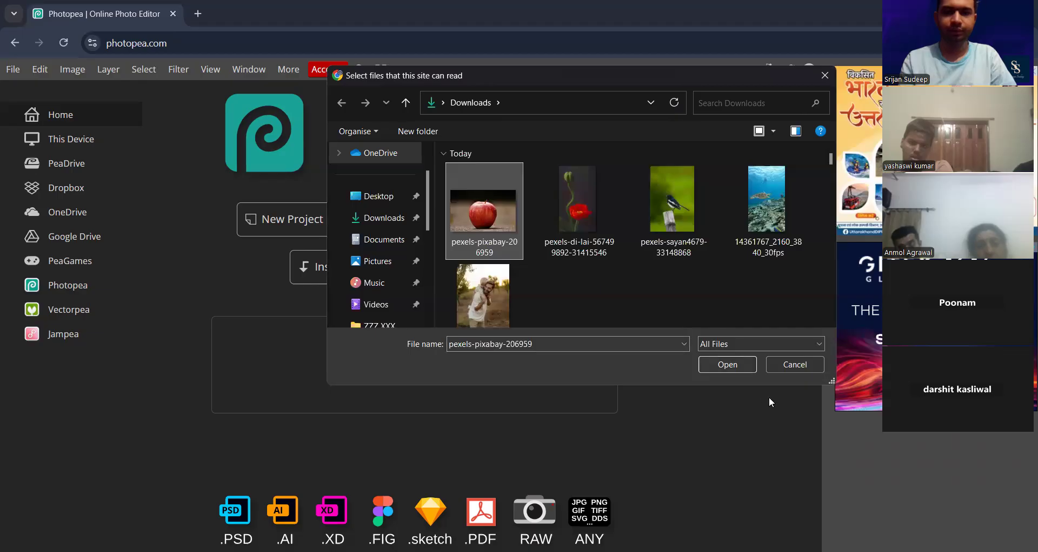
left_click(739, 367)
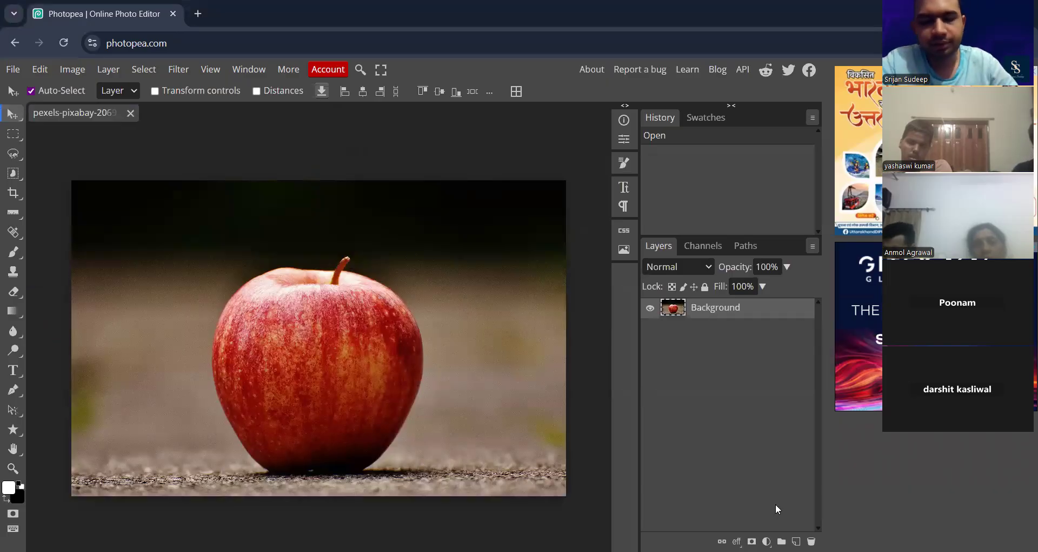
key("ctrl+j")
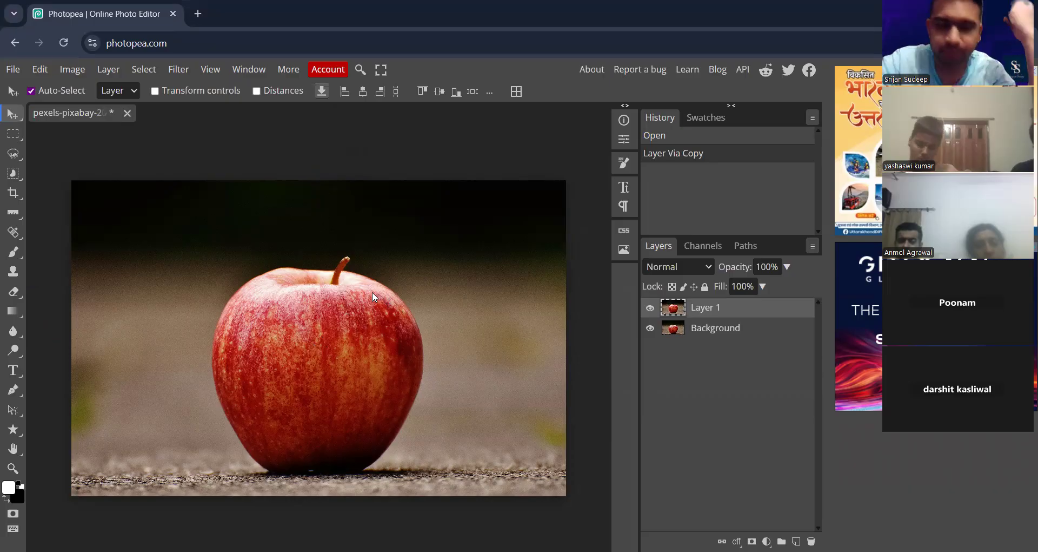
Trace a freehand Lasso Select selection around the whole apple, including its stem, on Layer 1
right_click(18, 140)
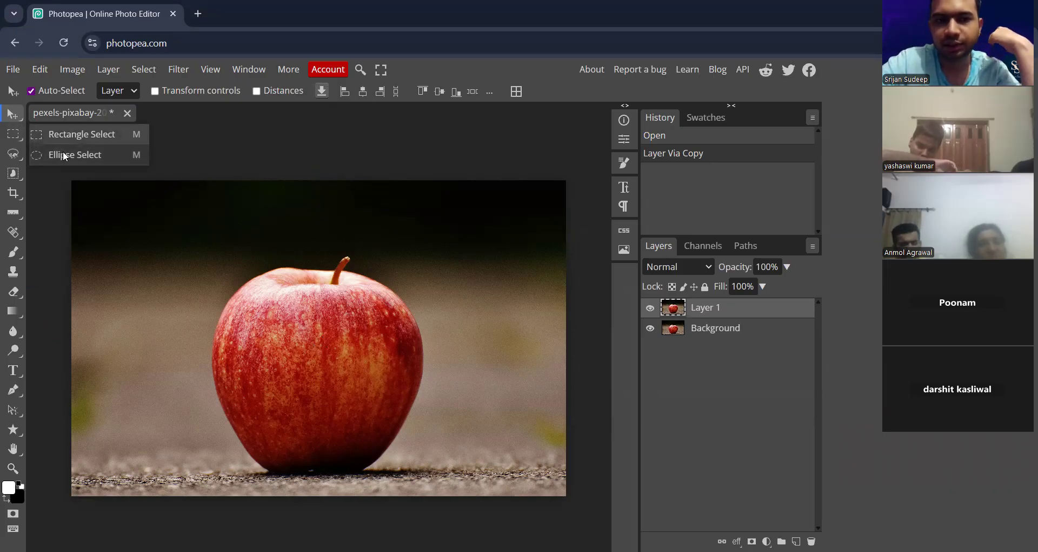
left_click(18, 134)
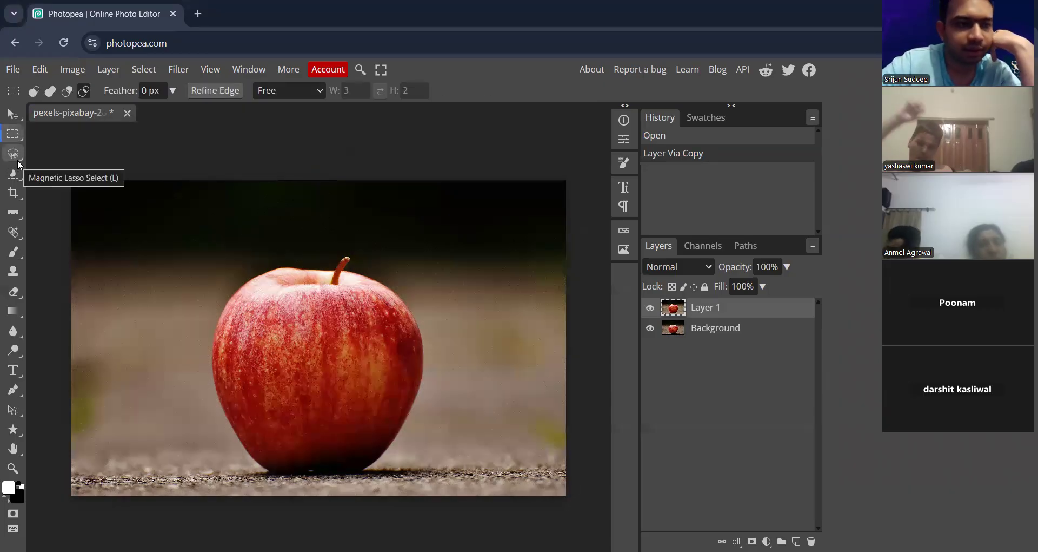
left_click(18, 159)
left_click(41, 157)
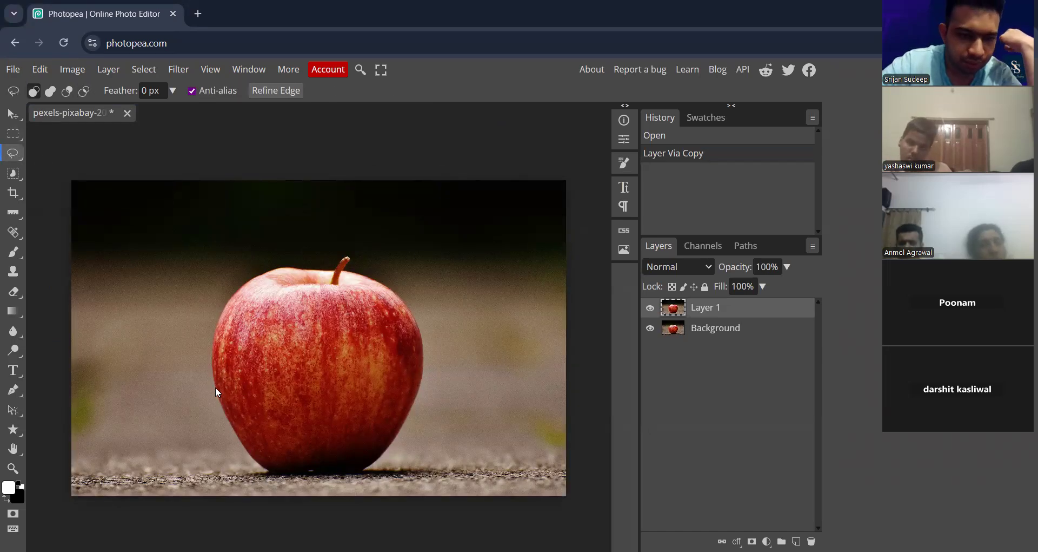
mouse_move(215, 330)
left_mouse_down()
mouse_move(251, 276)
mouse_move(283, 265)
mouse_move(328, 269)
mouse_move(352, 257)
mouse_move(345, 270)
mouse_move(373, 281)
left_mouse_up()
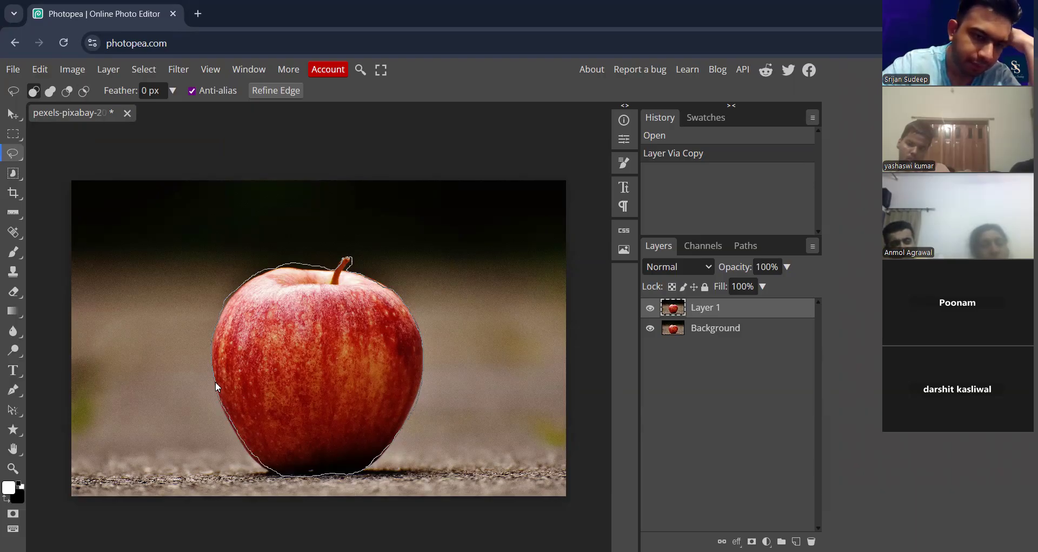
left_click_drag(215, 382, 215, 382)
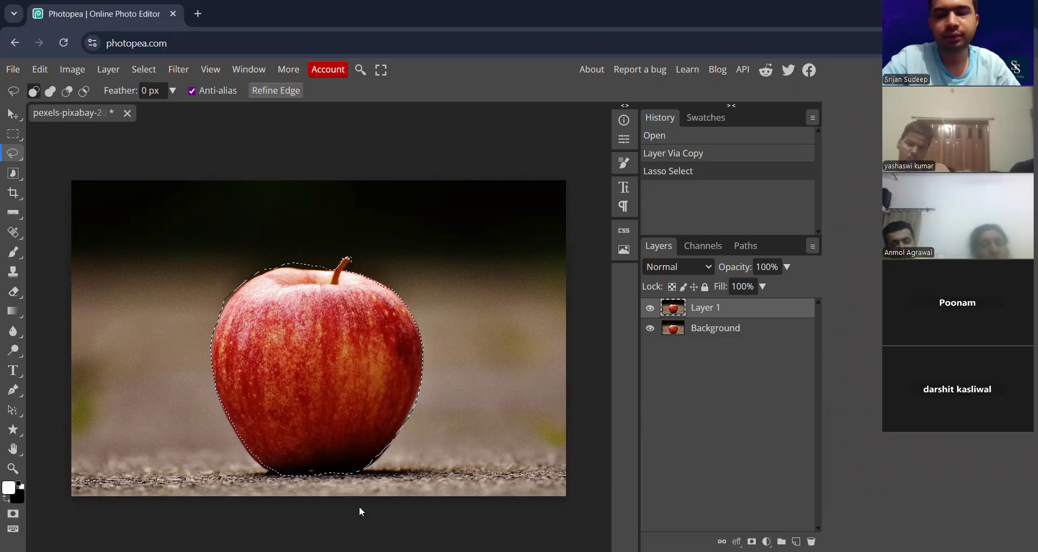
Check the selection edge around the apple, then move the selected apple to the right so it overlaps the original
key("ctrl+plus")
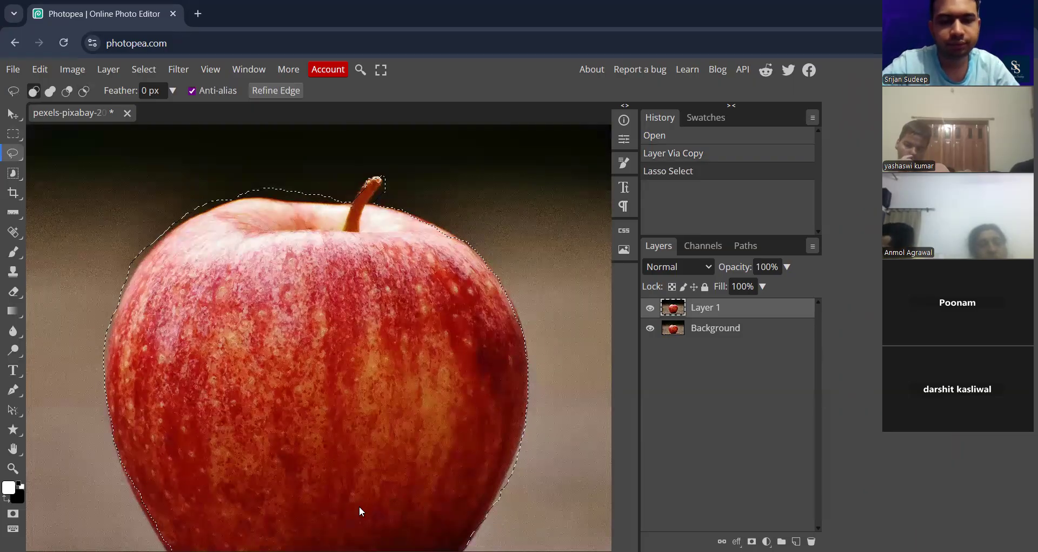
key("h")
left_click_drag(388, 346, 392, 301)
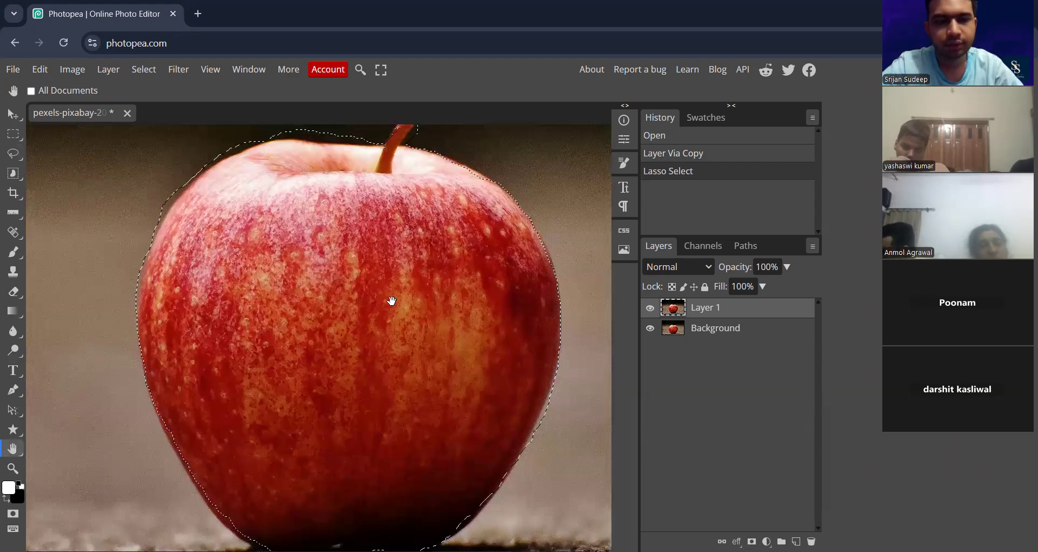
key("v")
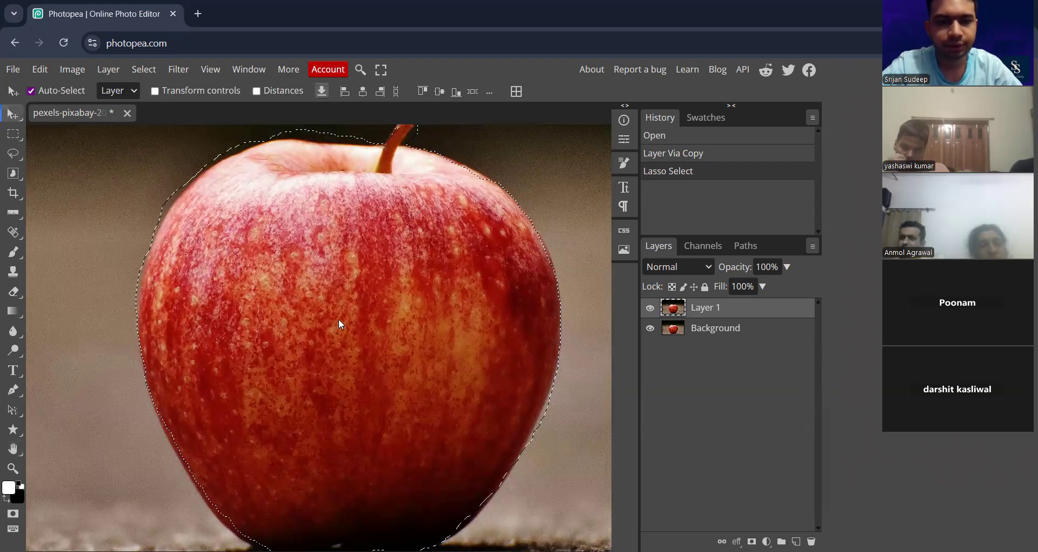
scroll(325, 316, "down", 3)
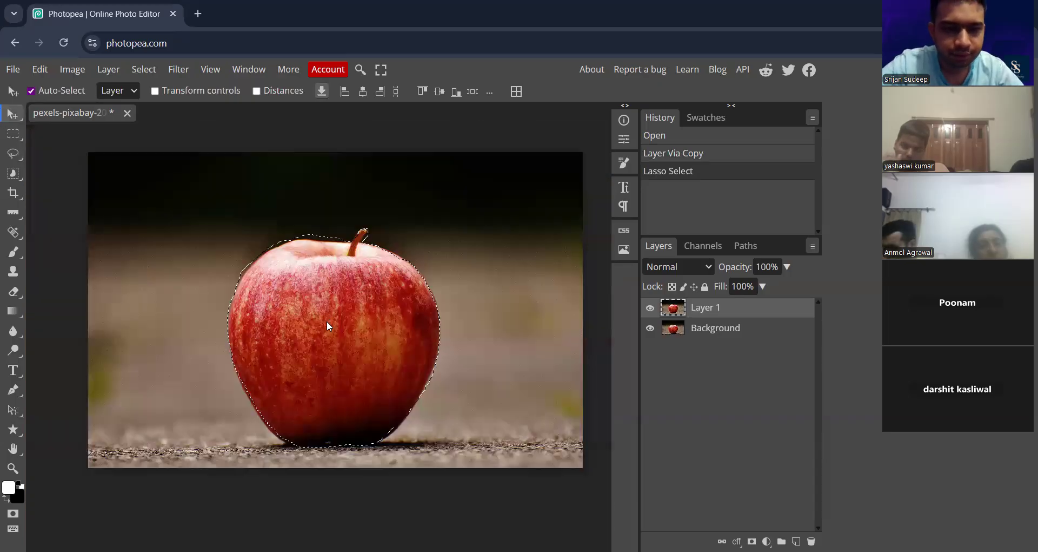
left_click_drag(342, 305, 480, 325)
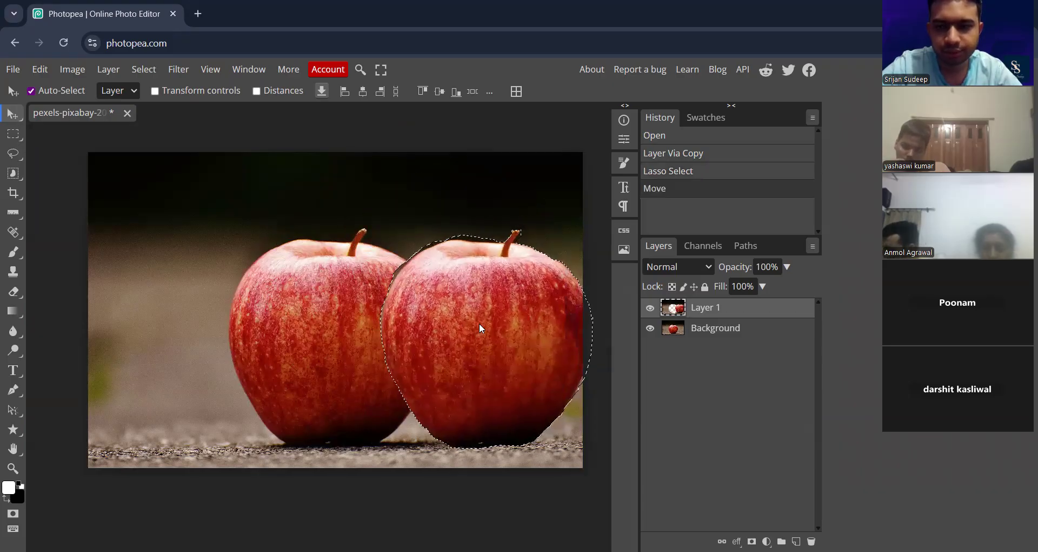
Hide the Background layer, shift the cut-out apple slightly, and clear the selection
left_click(650, 329)
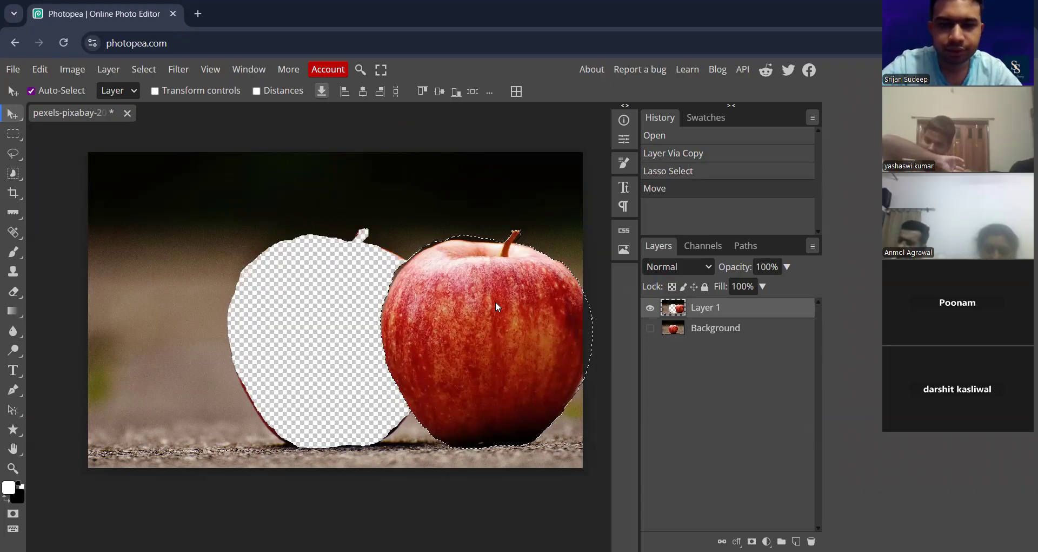
left_click_drag(510, 263, 487, 341)
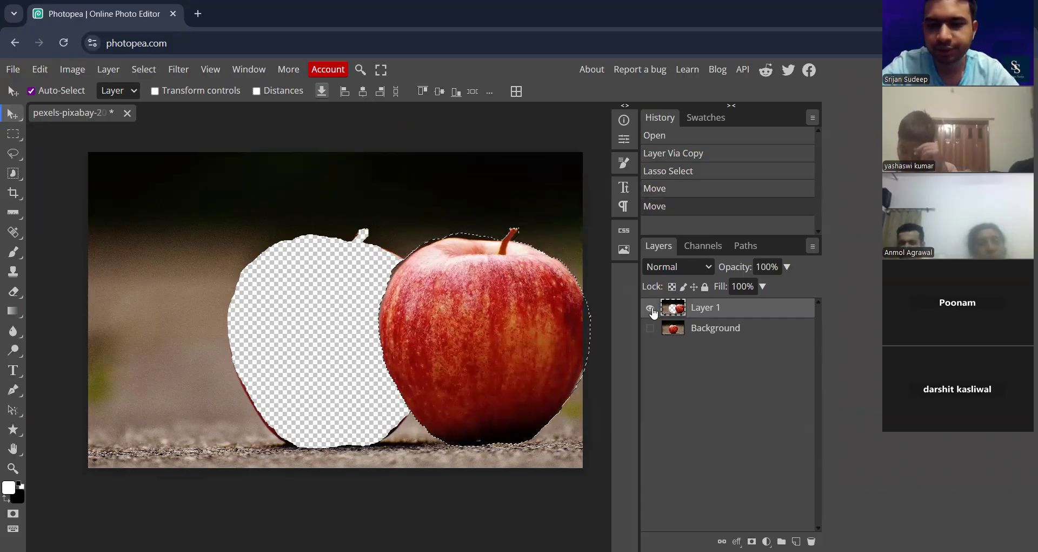
key("ctrl+d")
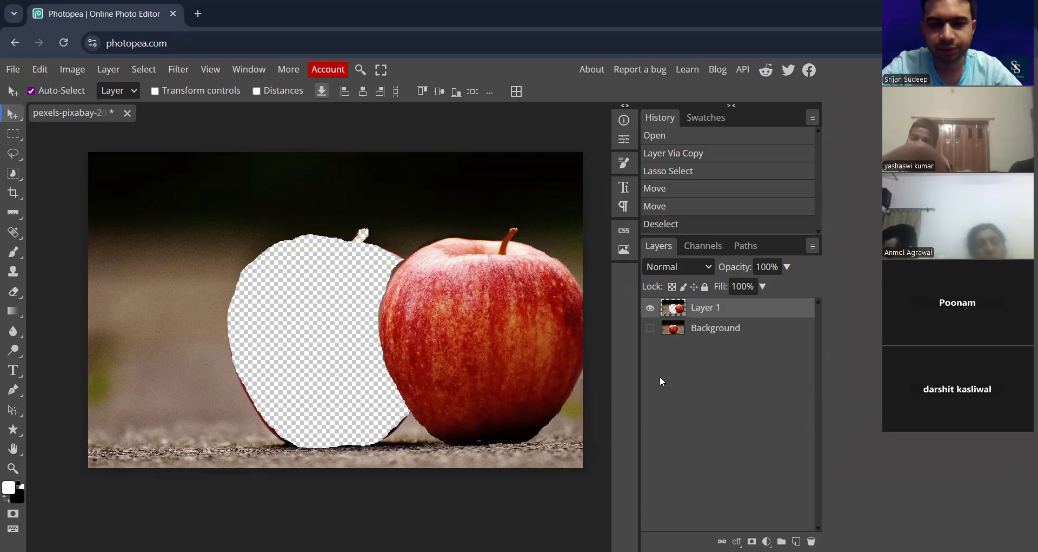
Rename Layer 1 as Lasso Tool
key("h")
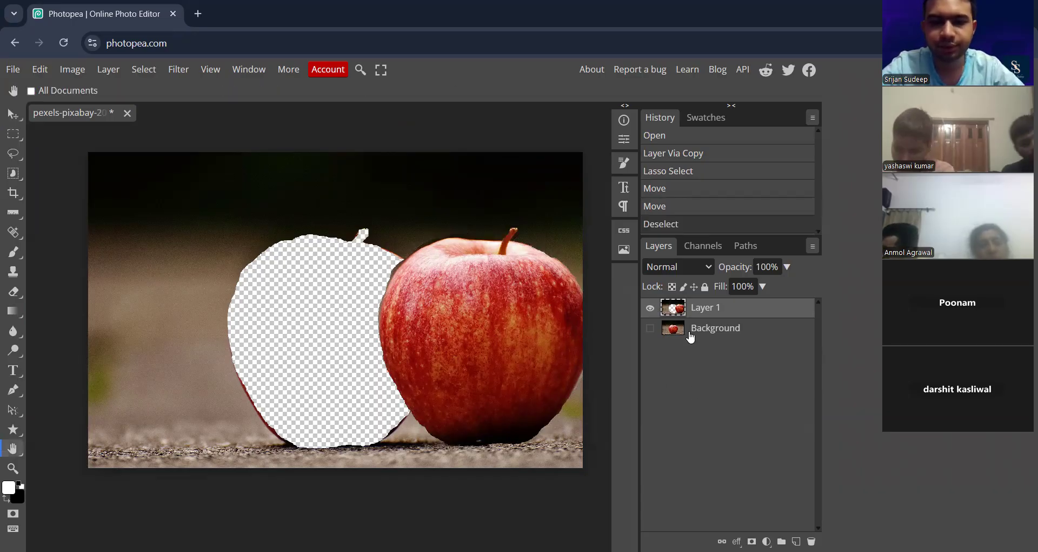
double_click(705, 308)
type("Lasso Tool")
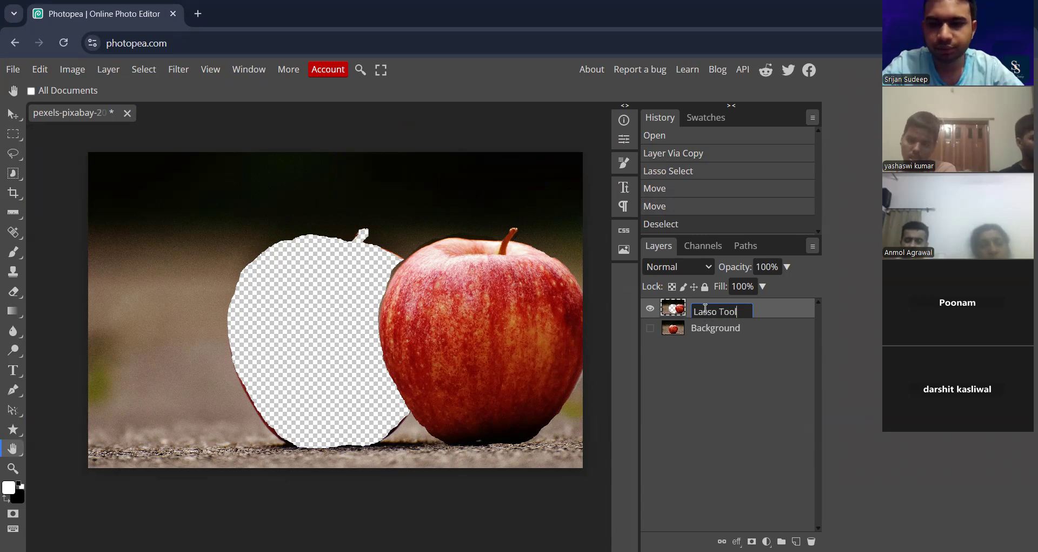
left_click(771, 368)
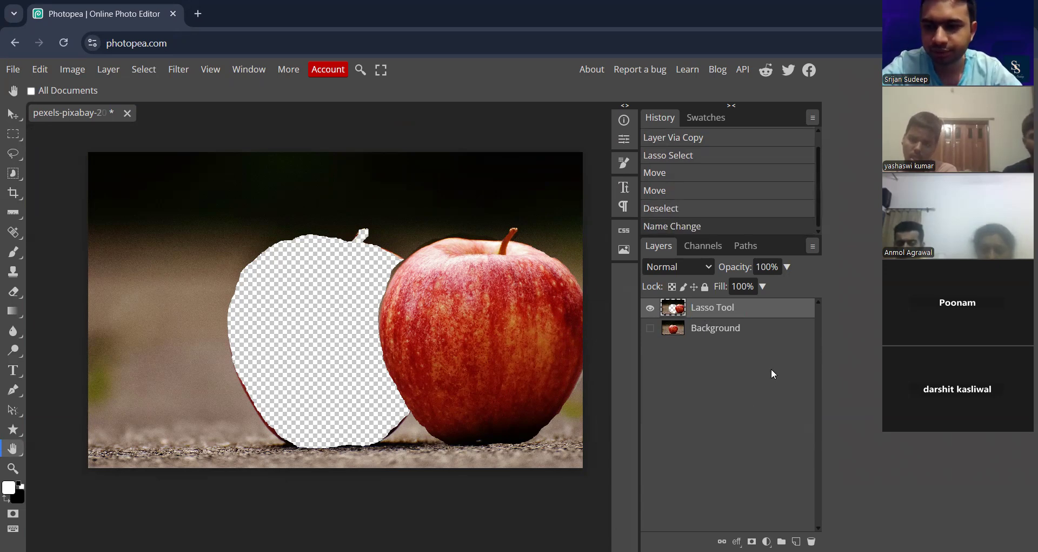
Hide the Lasso Tool layer, then show the Background layer and duplicate it
left_click(650, 307)
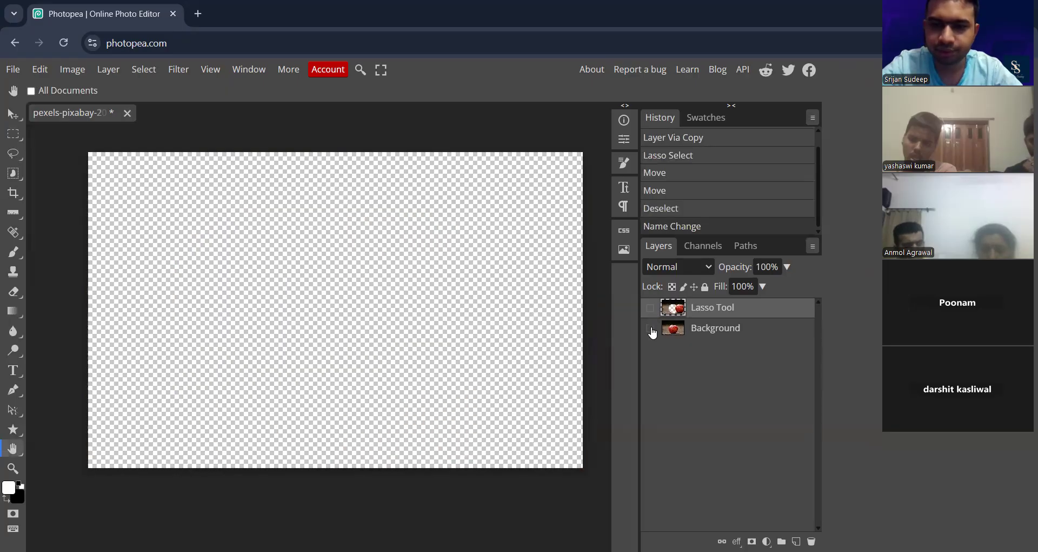
left_click(651, 328)
left_click(715, 334)
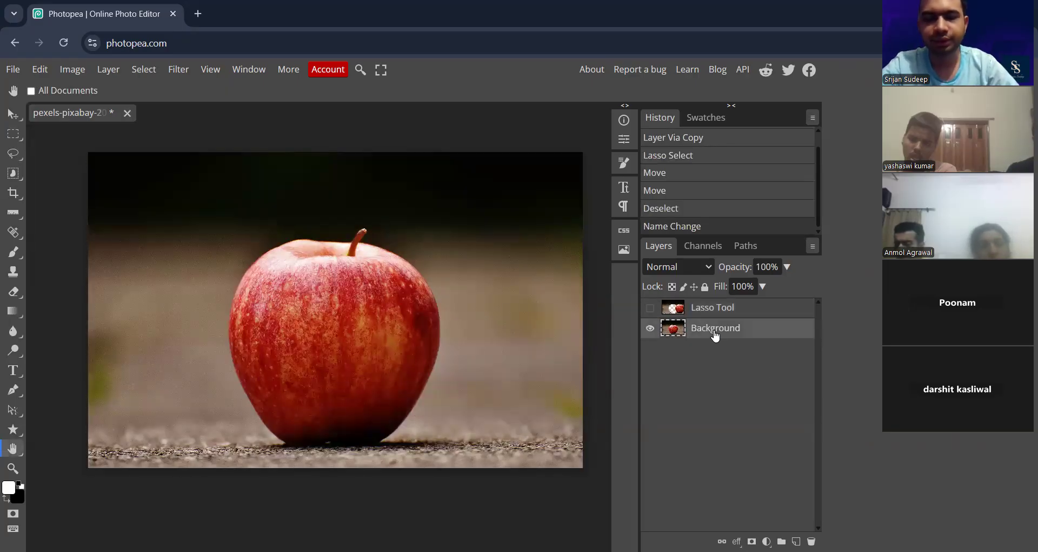
key("ctrl+j")
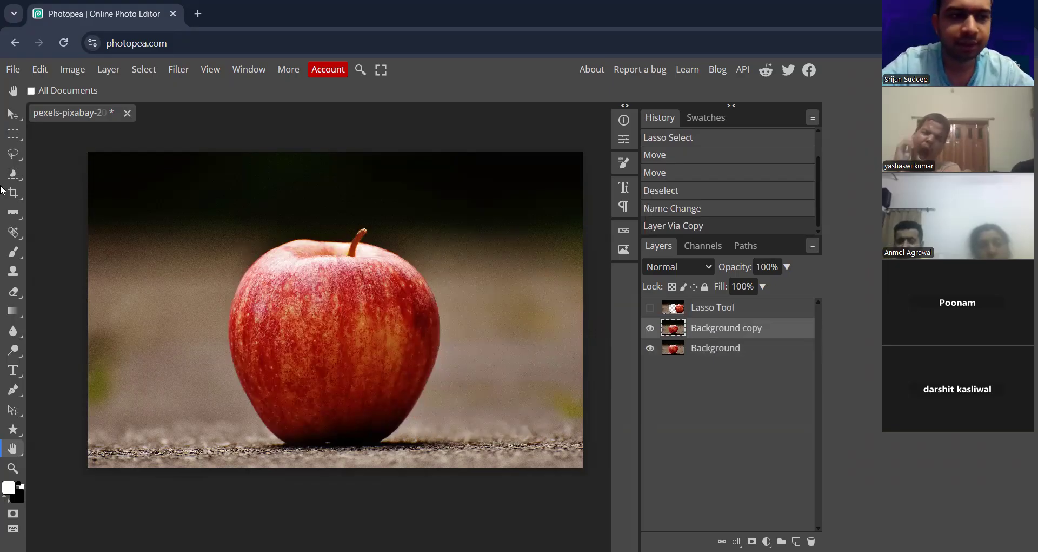
Trace around the whole apple, including its stem, with the Magnetic Lasso to select it on the Background copy layer
left_click(14, 156)
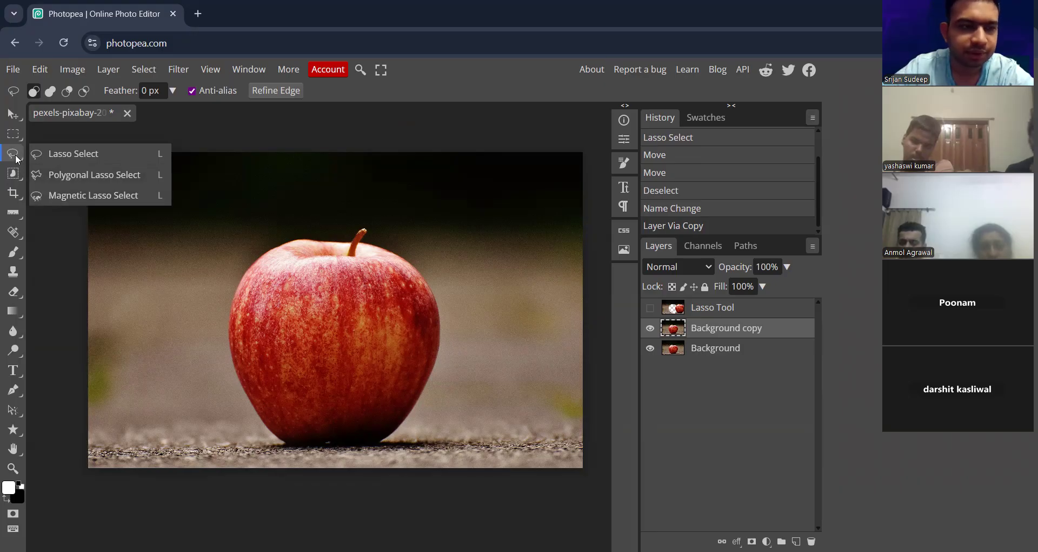
left_click(57, 193)
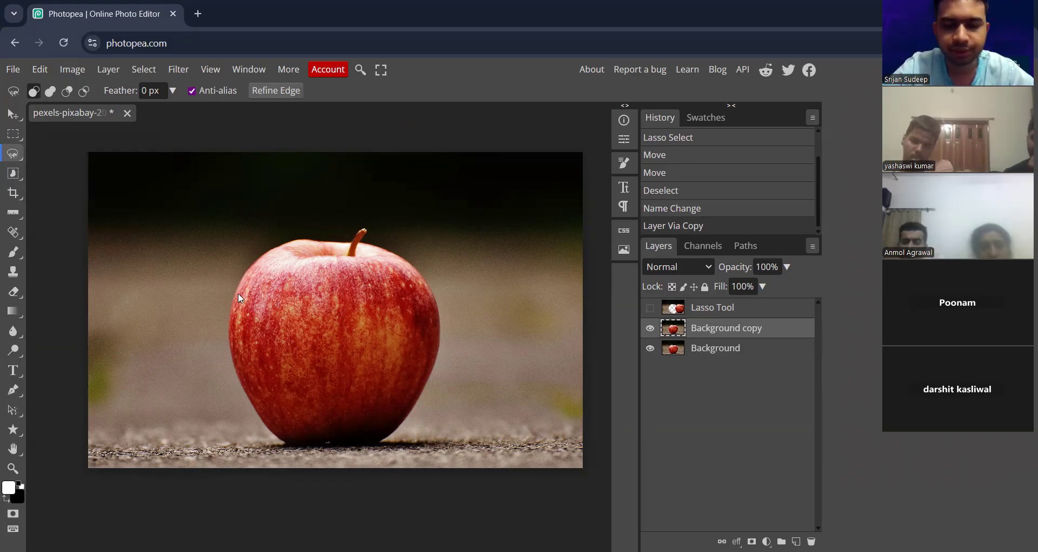
key("ctrl+plus")
key("ctrl+plus")
key("ctrl+minus")
key("space")
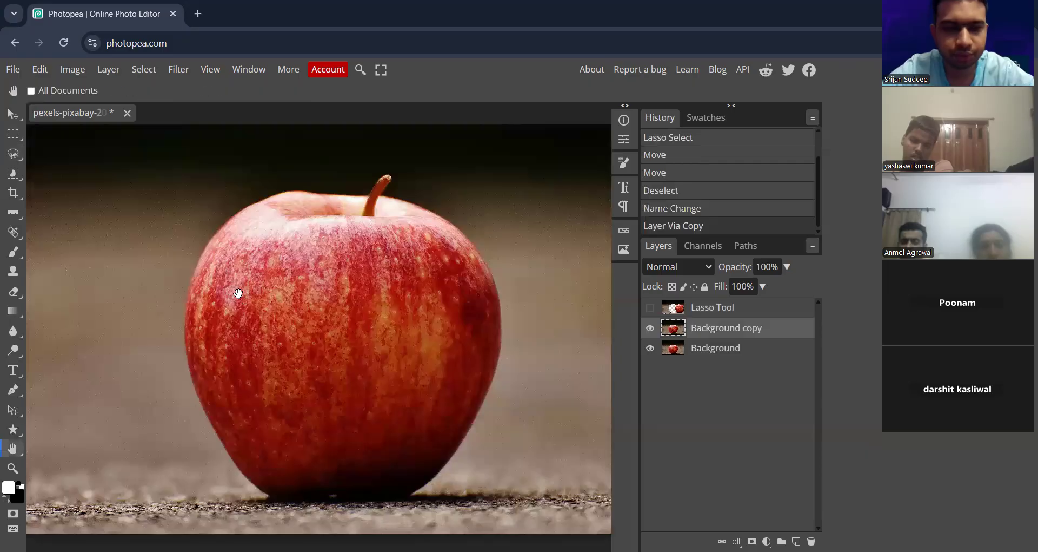
left_click_drag(237, 291, 209, 259)
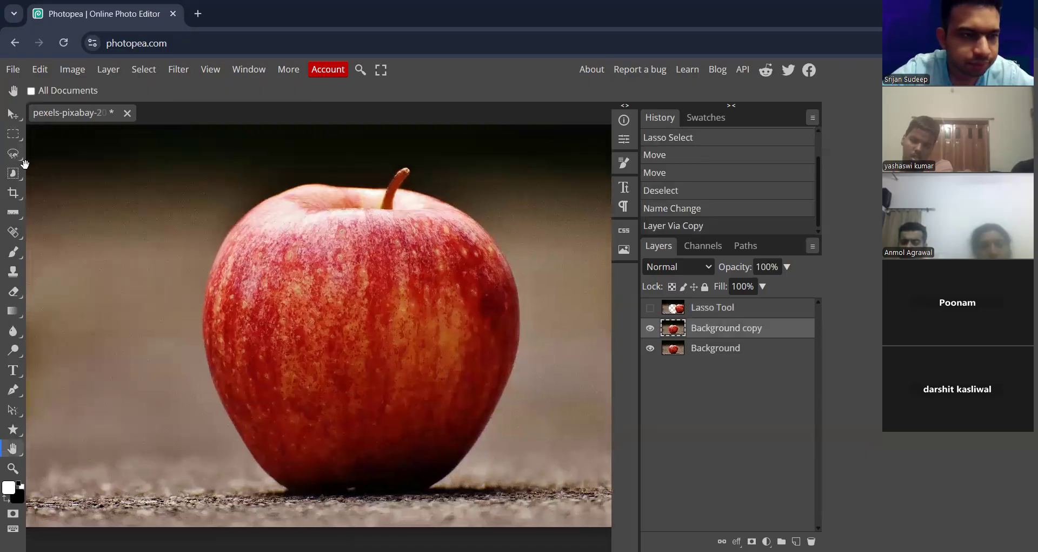
left_click(13, 153)
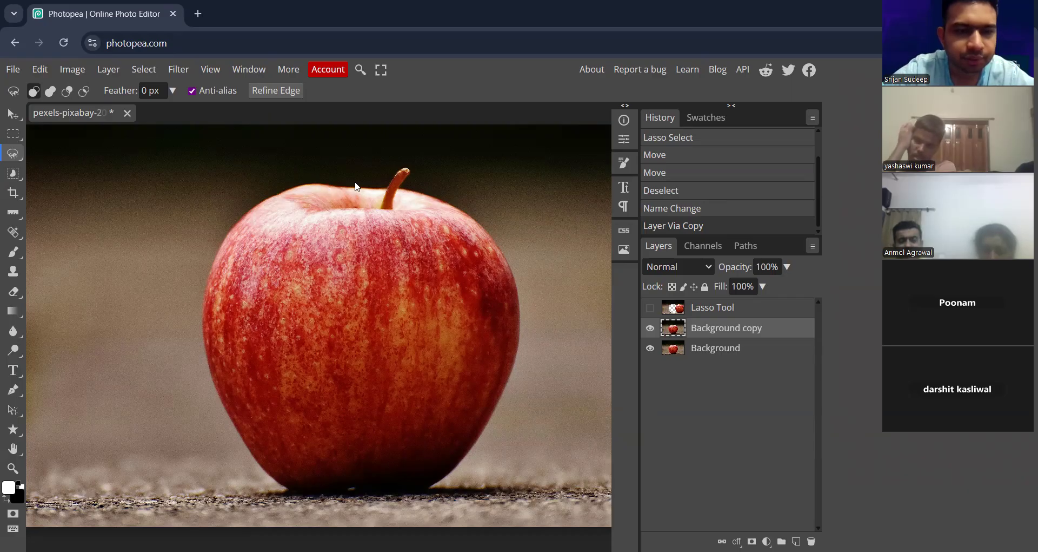
left_click(381, 193)
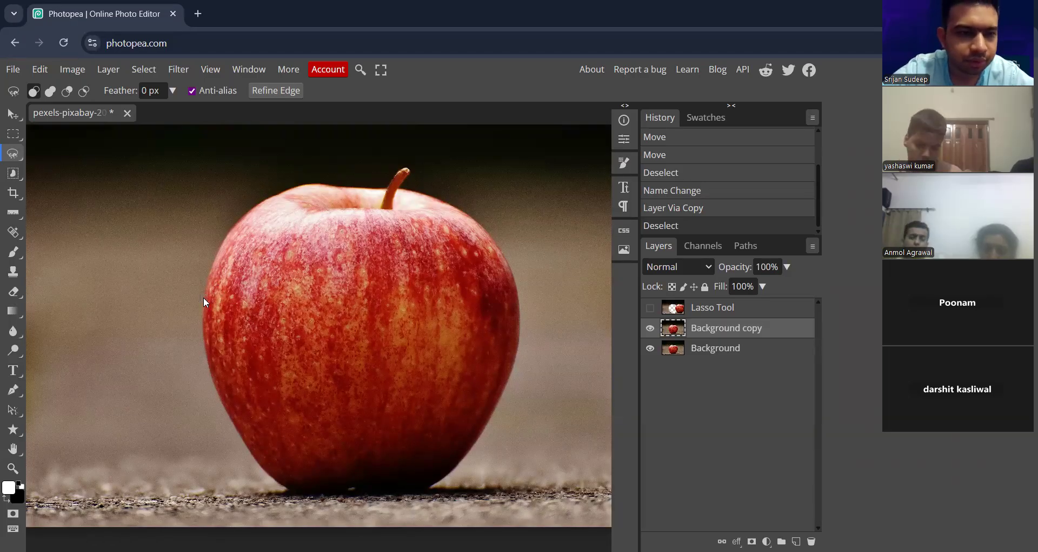
left_click(228, 233)
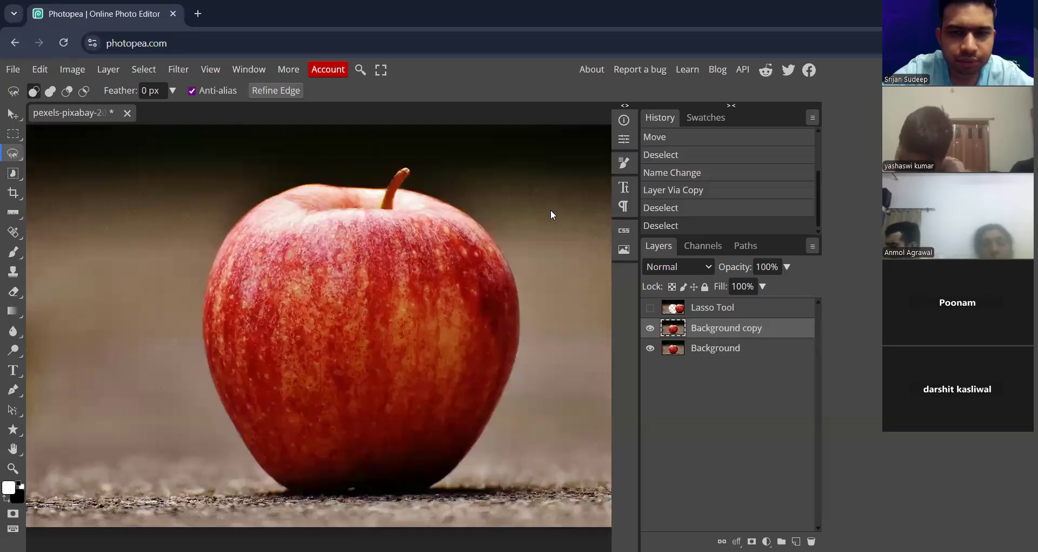
left_click(711, 210)
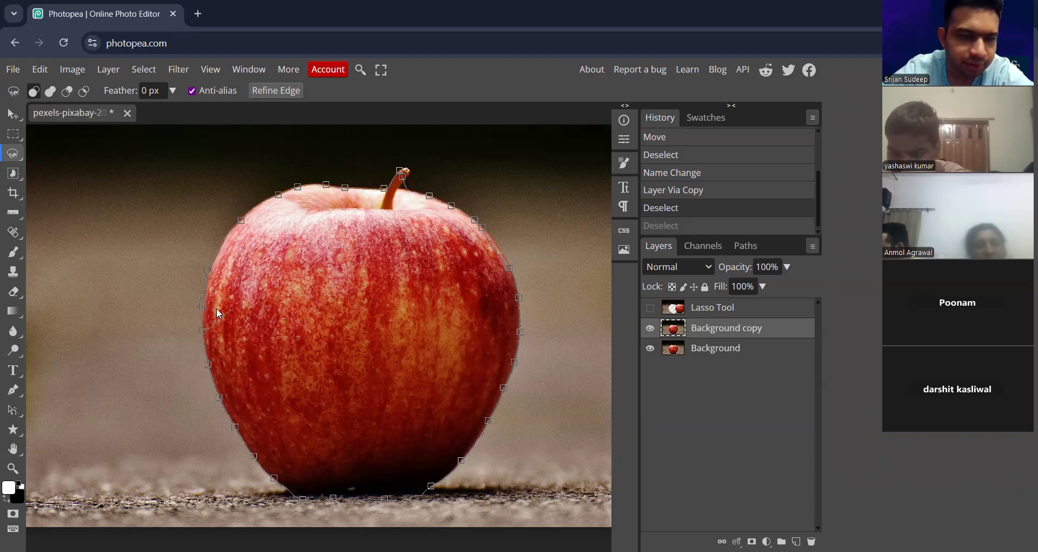
double_click(204, 304)
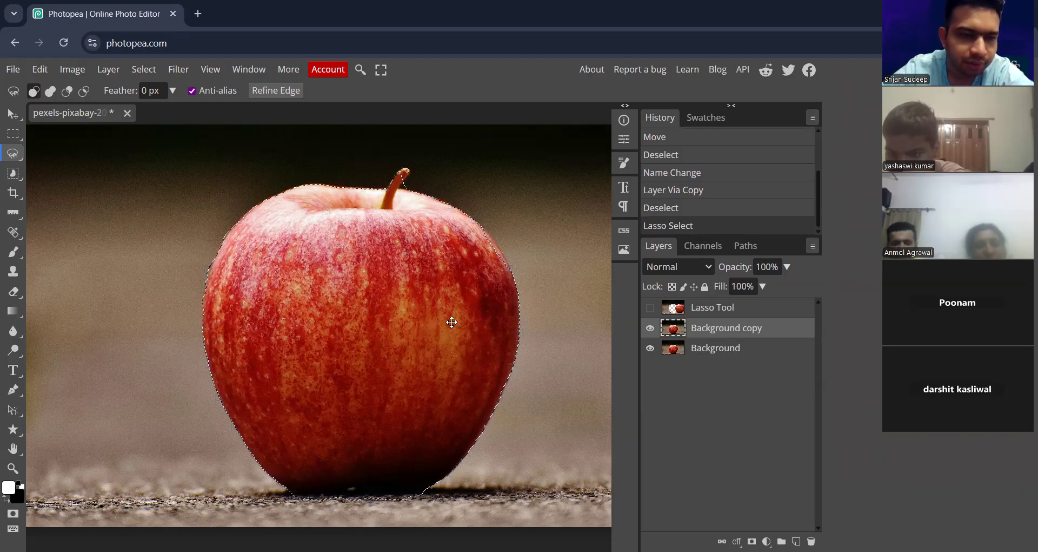
Move the selected apple to the left so it overlaps its original position, and hide the Background layer
key("v")
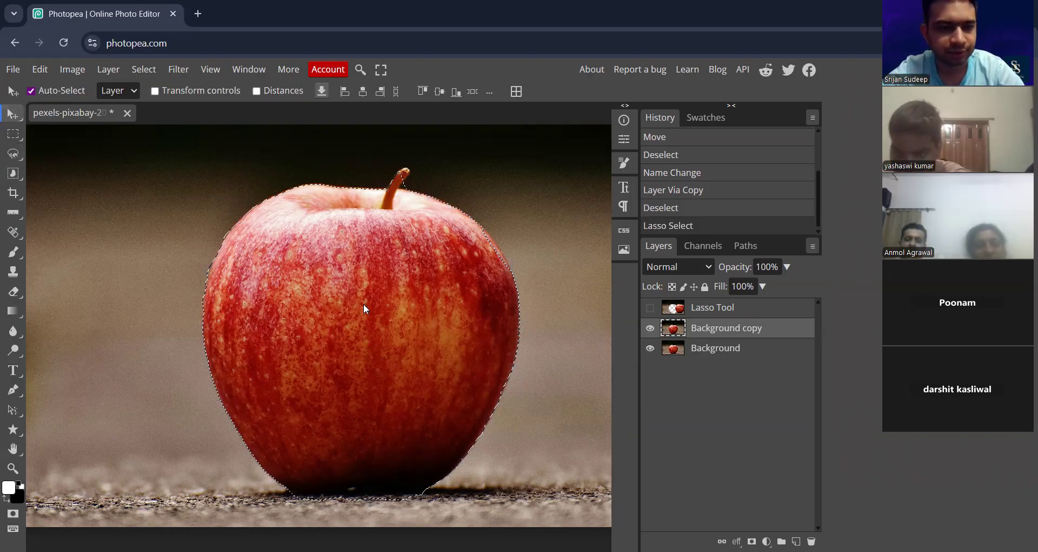
left_click_drag(407, 356, 185, 359)
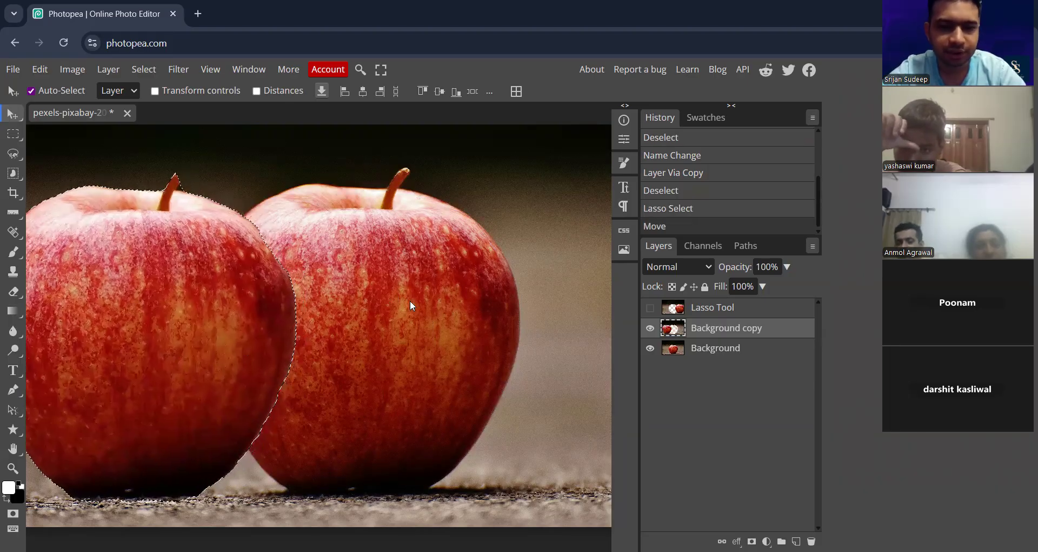
left_click(650, 349)
left_click_drag(190, 296, 179, 294)
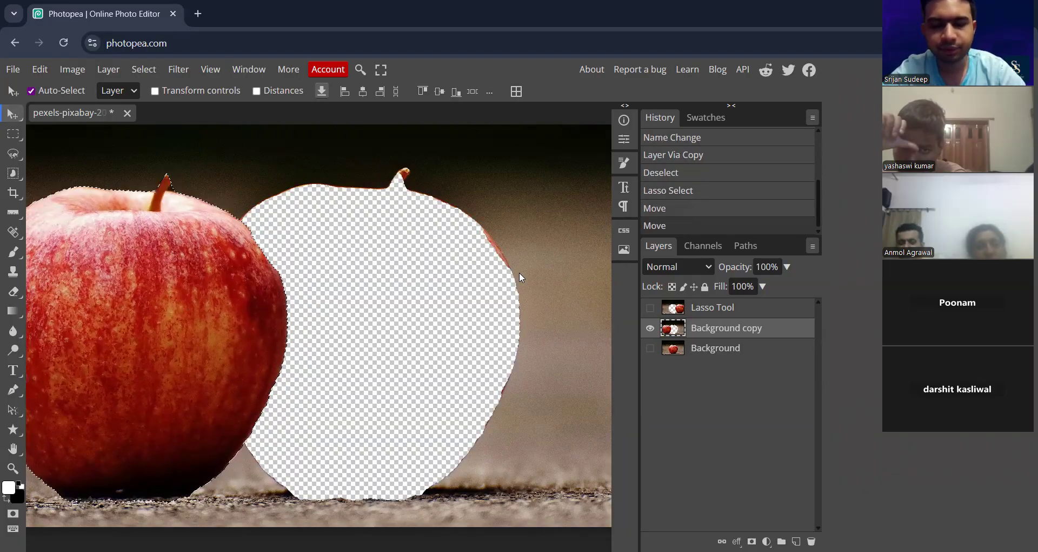
key("ctrl+minus")
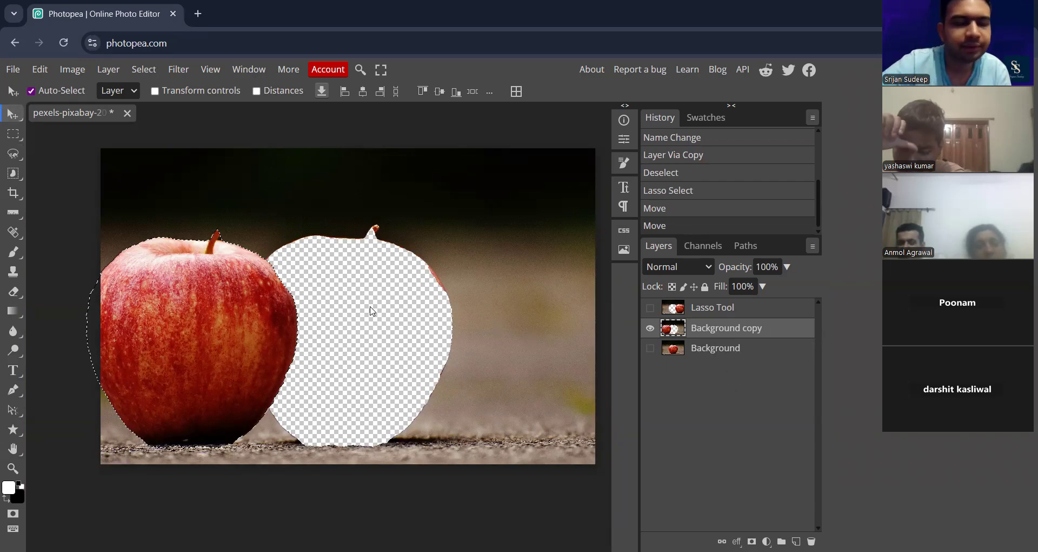
key("ctrl+d")
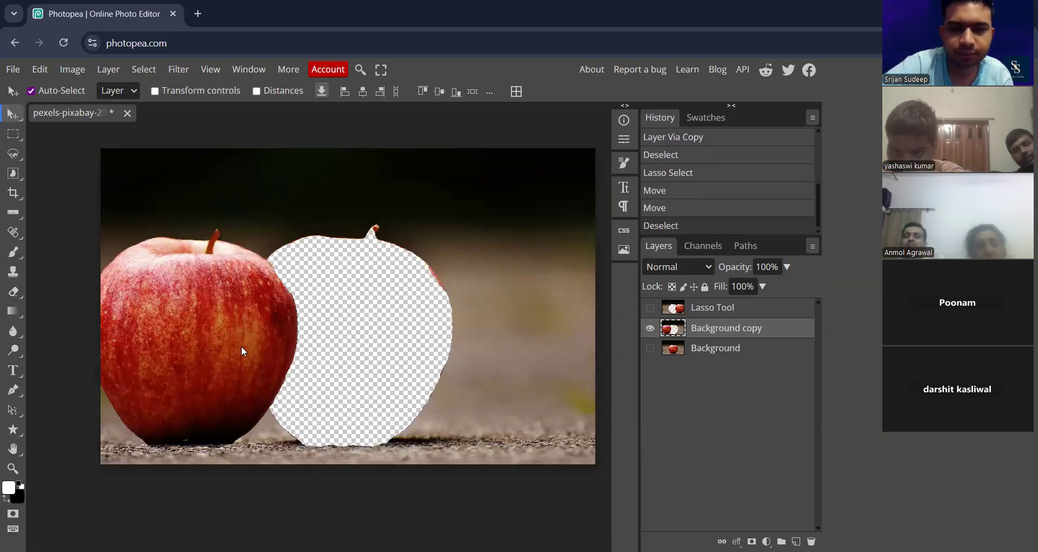
left_click_drag(241, 345, 248, 342)
key("ctrl+z")
key("ctrl+z")
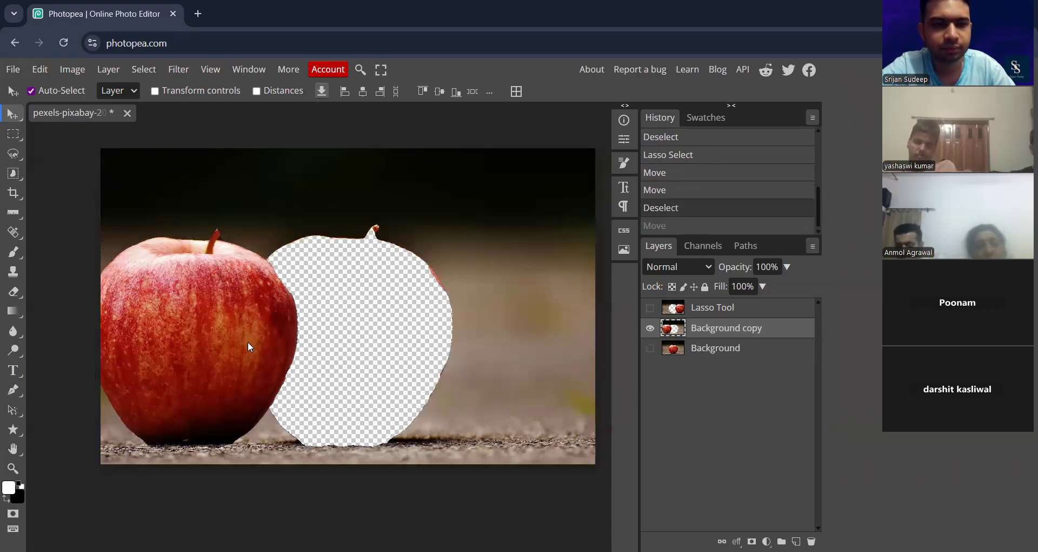
key("ctrl+z")
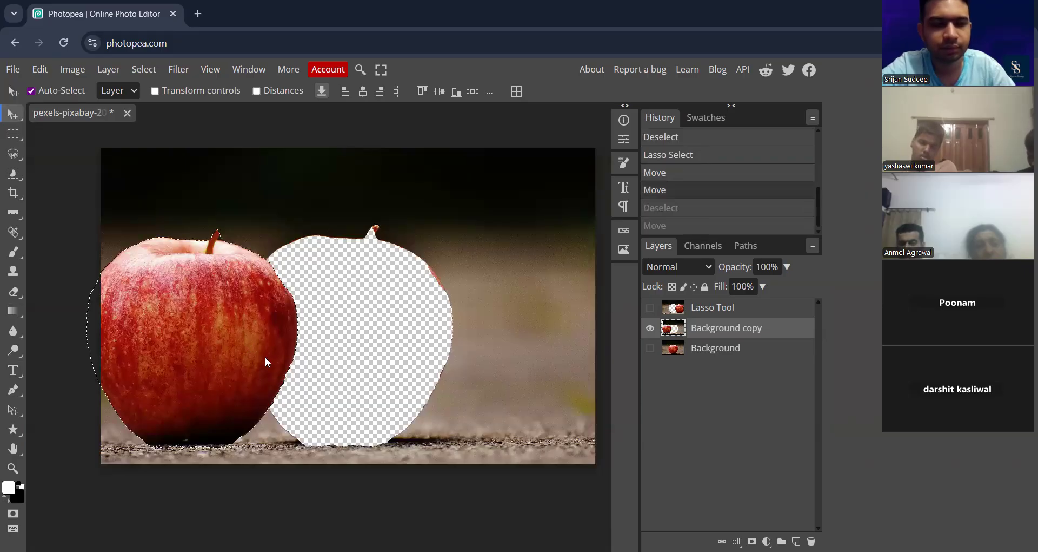
Shift the cut-out apple slightly right so it lies fully inside the image, and clear the selection
left_click_drag(225, 358, 255, 363)
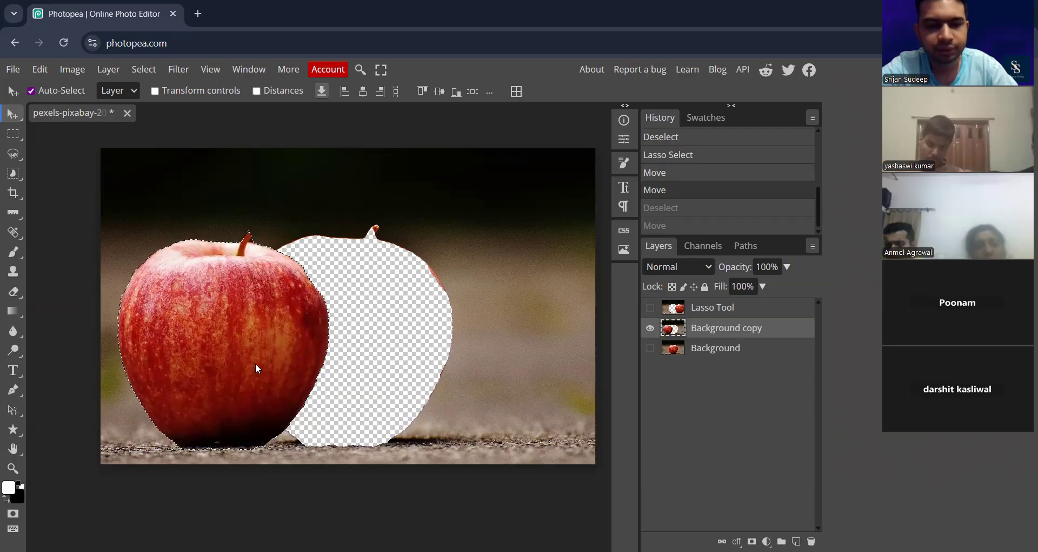
key("ctrl+d")
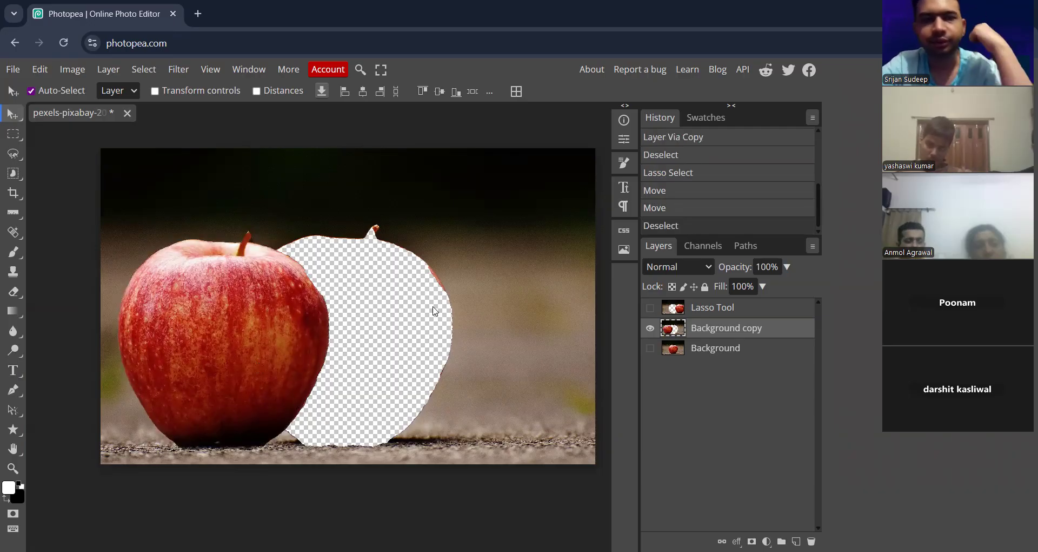
mouse_move(490, 316)
left_mouse_down()
mouse_move(471, 307)
mouse_move(489, 323)
mouse_move(495, 313)
left_mouse_up()
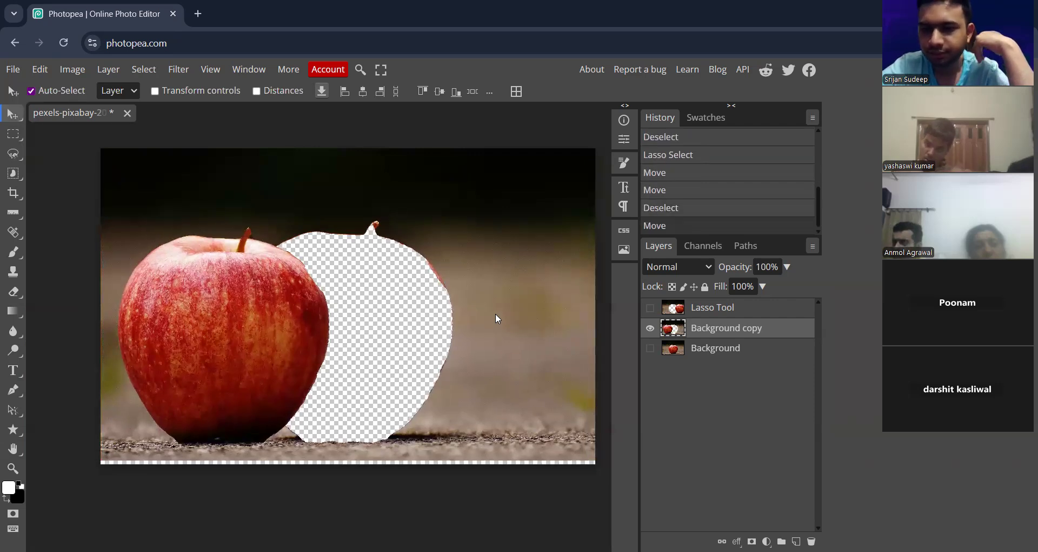
key("ctrl+z")
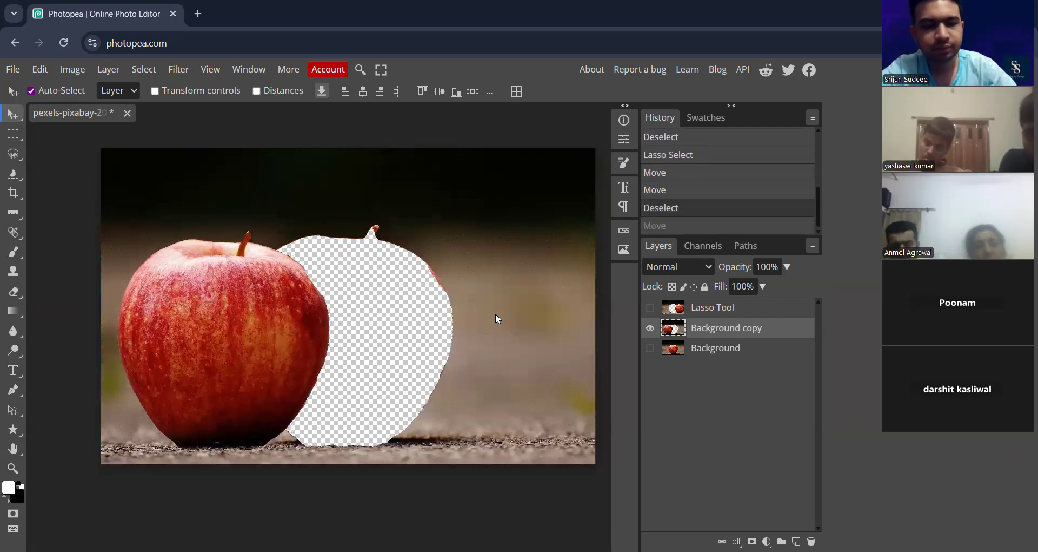
Hide the Background copy layer and rename it Magnetic Lasso Tool
left_click(650, 328)
double_click(720, 328)
type("Mag")
type("netic")
type(" Lasso")
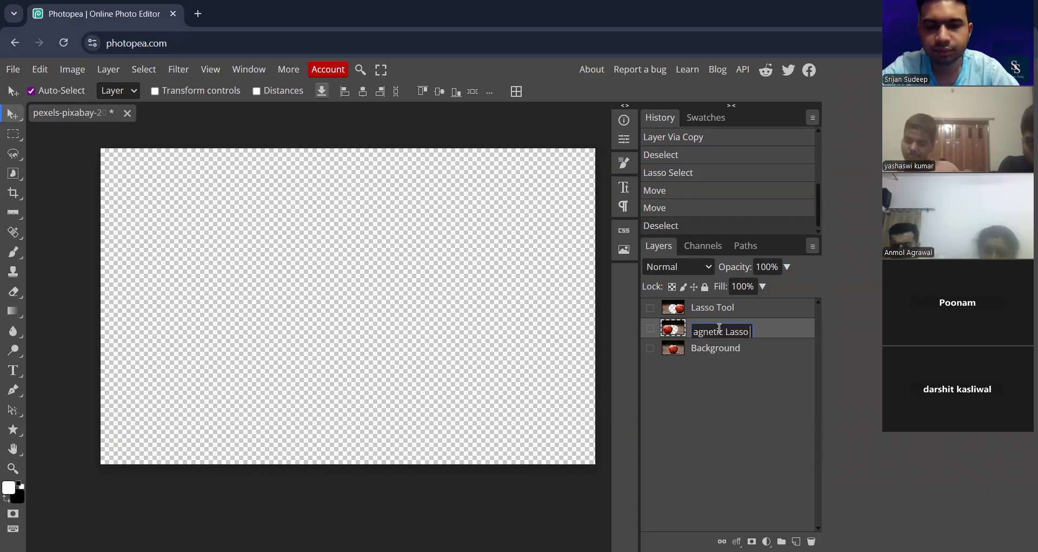
type(" Tool")
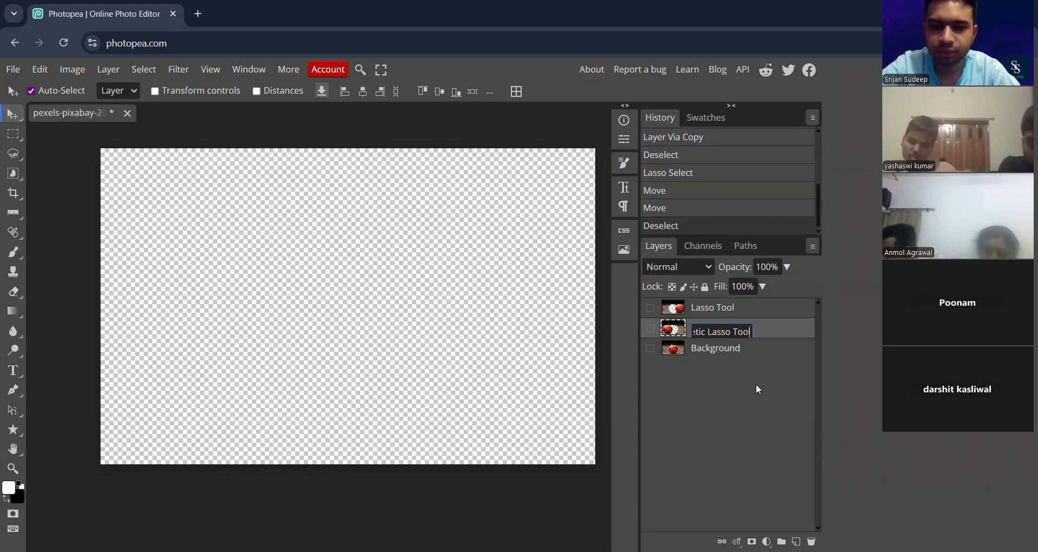
key("Return")
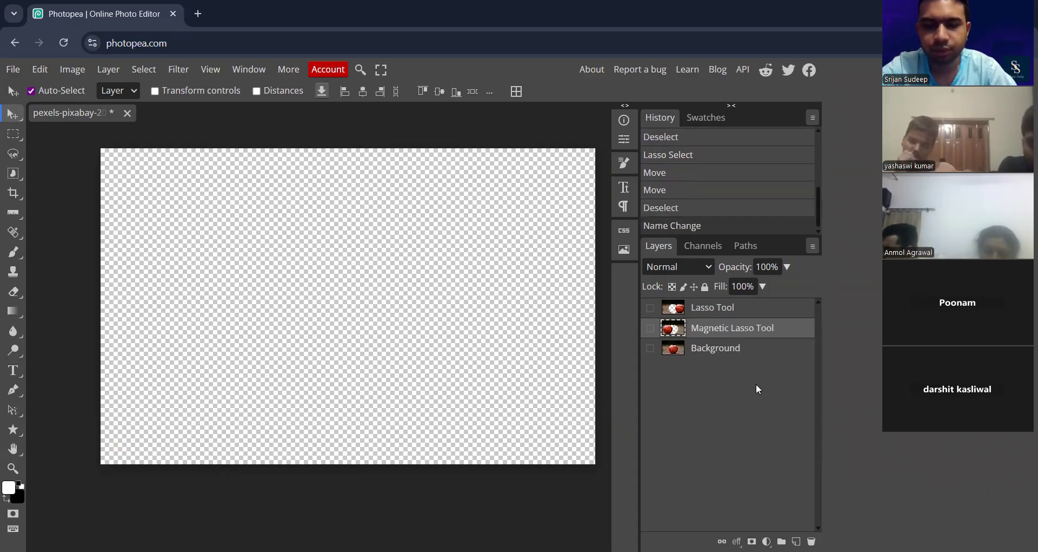
Show the Background layer and duplicate it
left_click(650, 348)
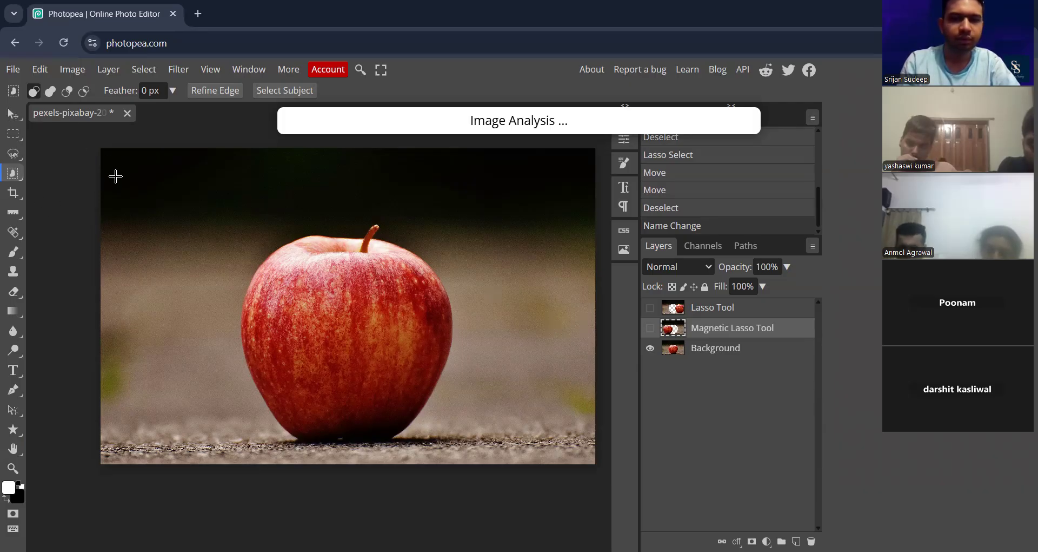
left_click(696, 355)
key("ctrl+j")
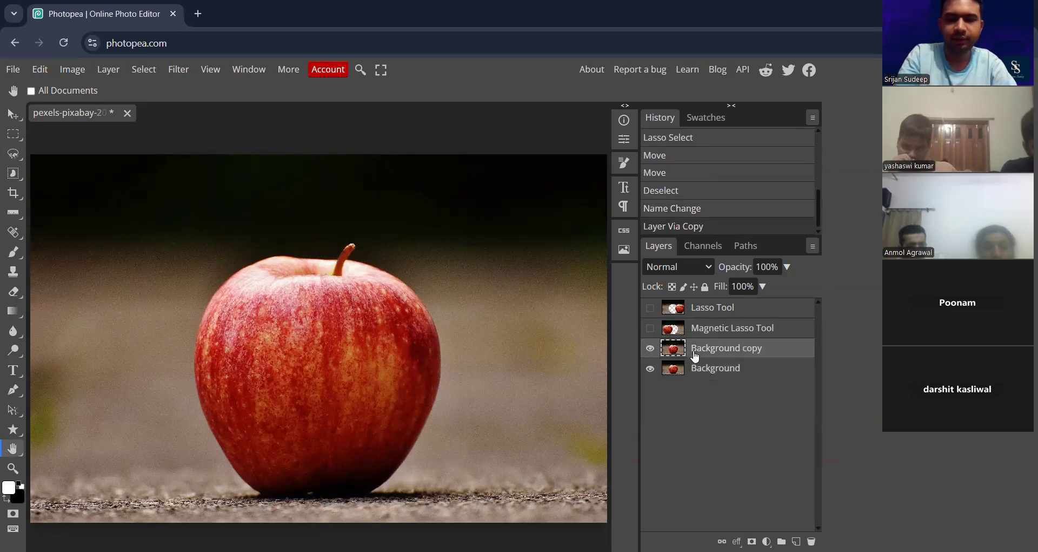
key("ctrl+minus")
key("ctrl+plus")
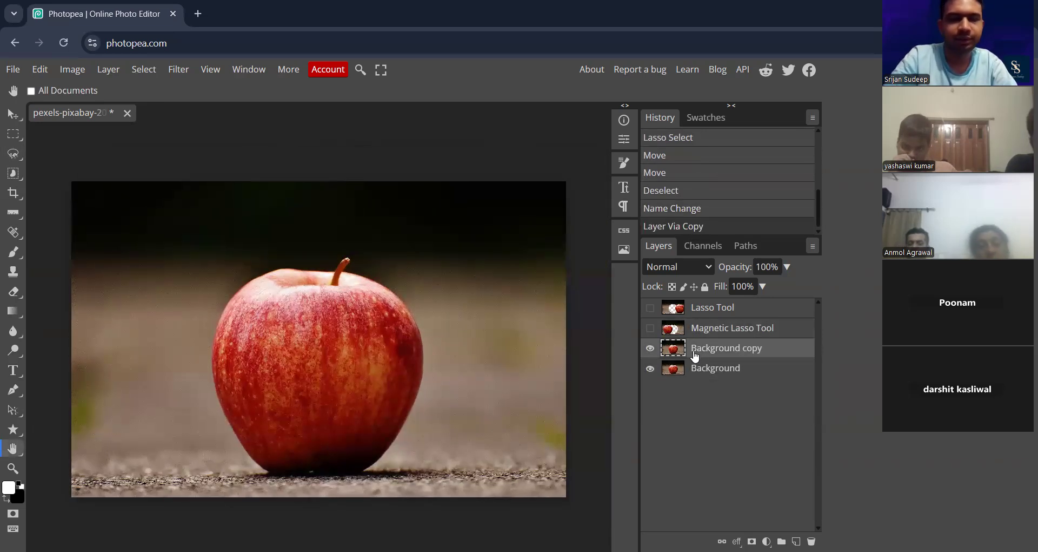
Draw an Object Selection box around the whole apple on the new Background copy layer
left_click(13, 174)
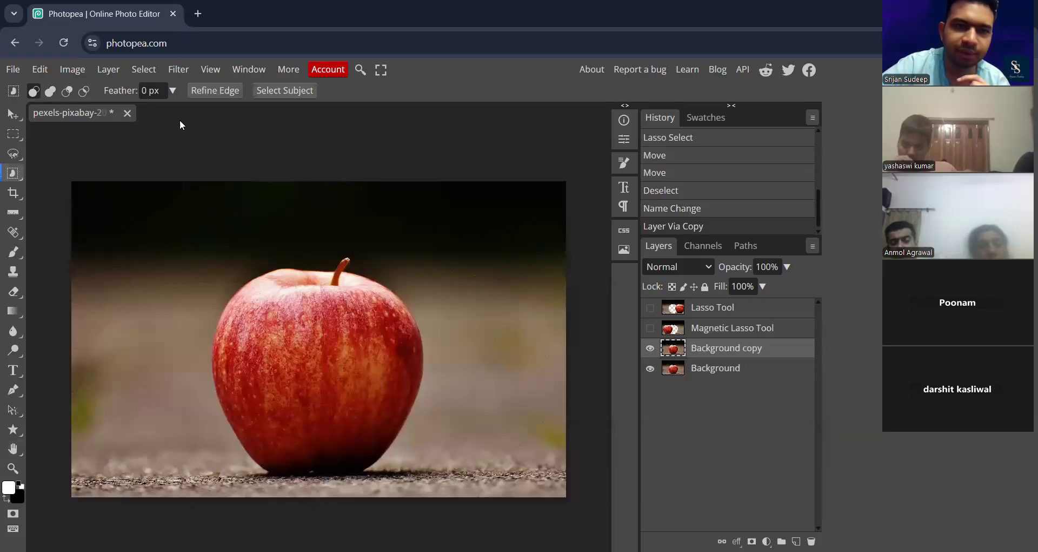
left_click(14, 156)
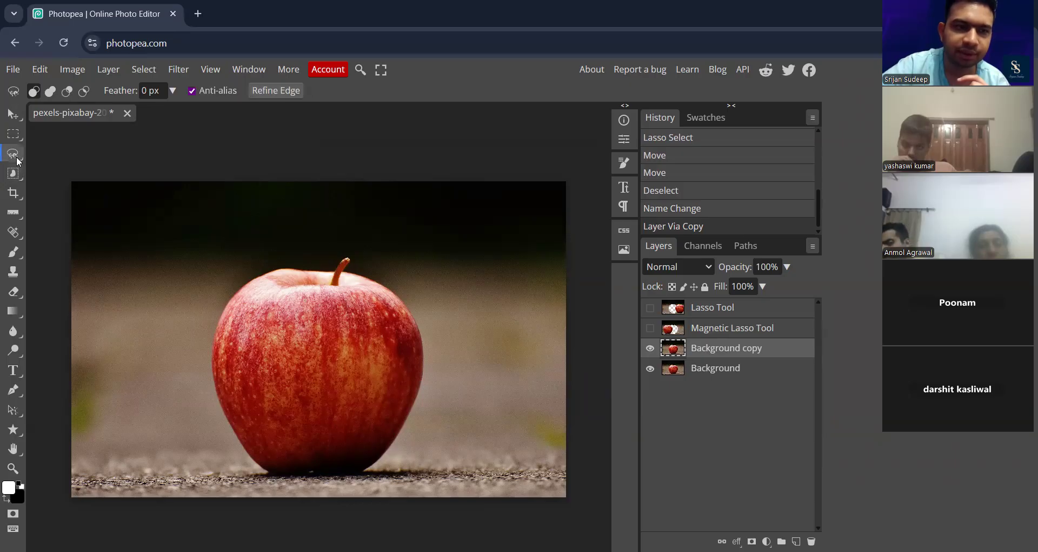
left_click(14, 176)
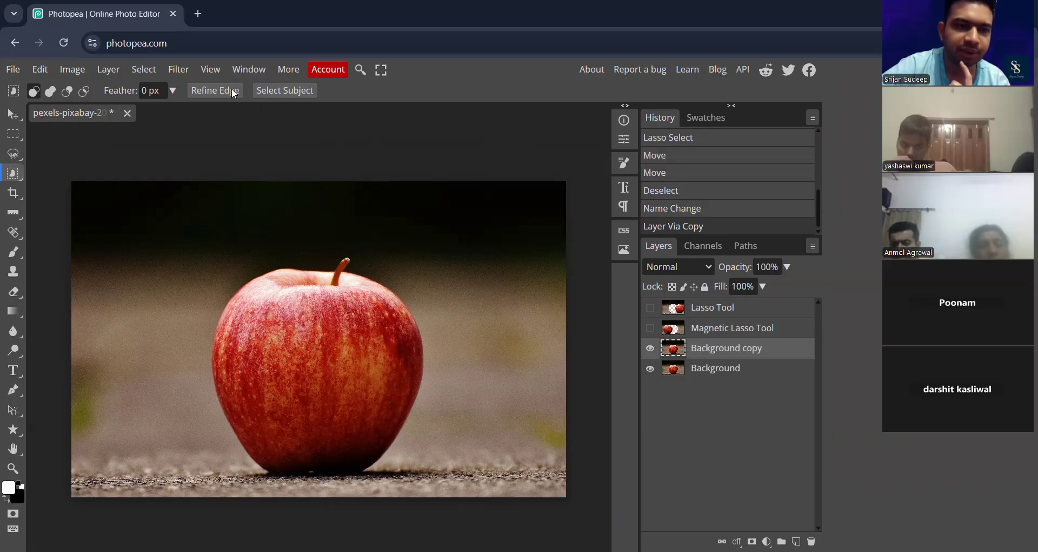
key("l")
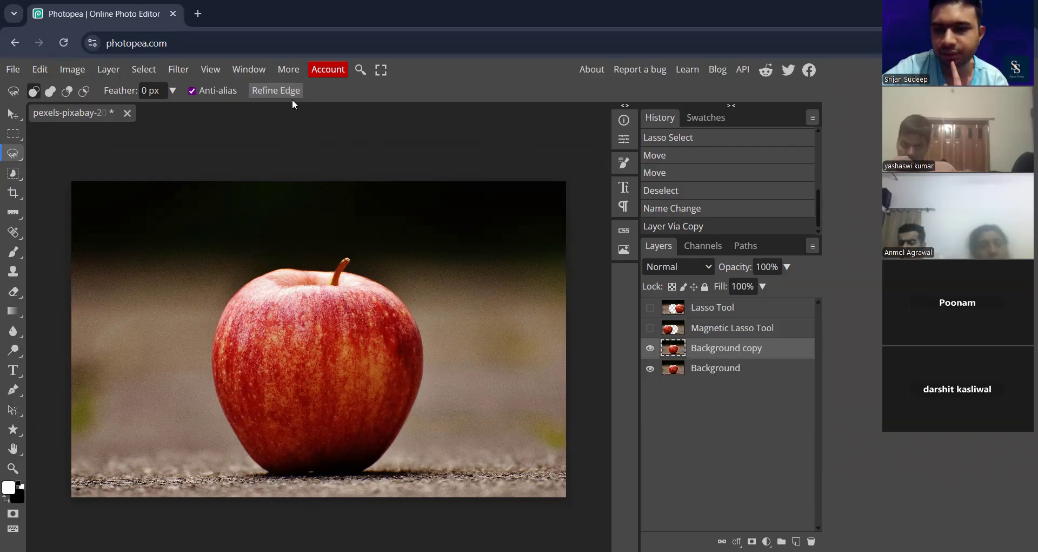
left_click(19, 173)
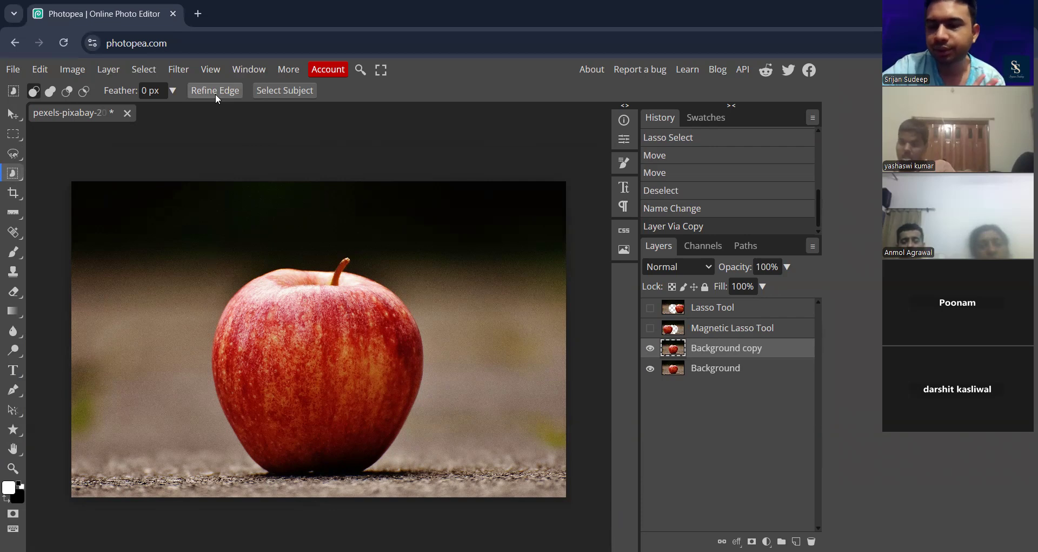
left_click(214, 266)
left_click_drag(214, 265, 439, 487)
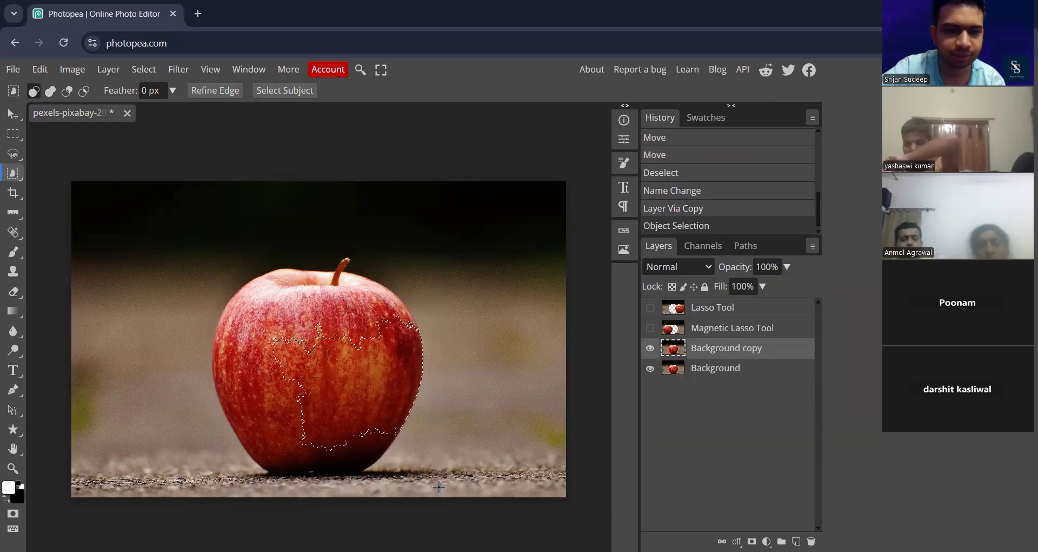
Move the selected piece of apple to the right of the original and hide the Background layer
left_click(10, 115)
left_click_drag(341, 391, 463, 409)
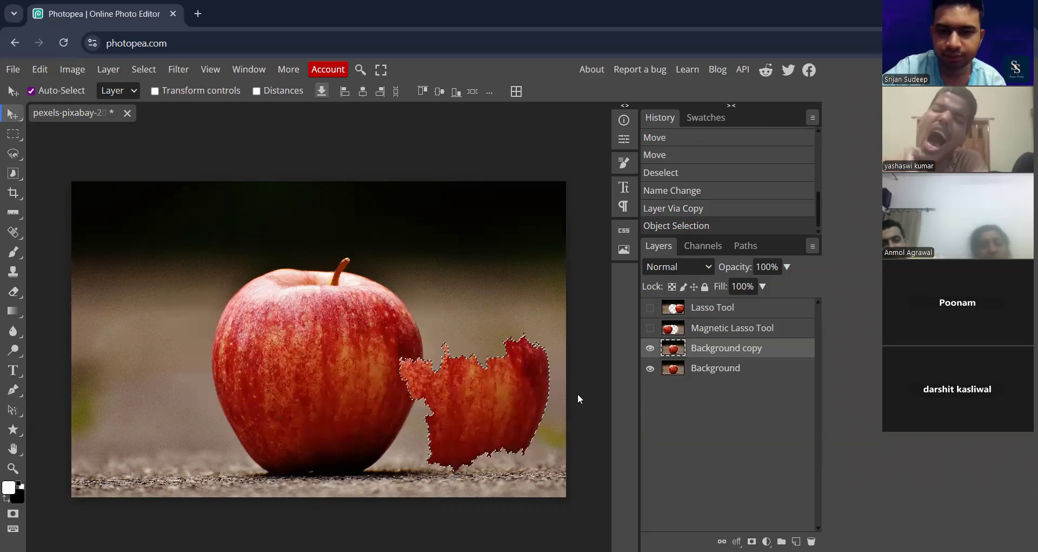
left_click(649, 369)
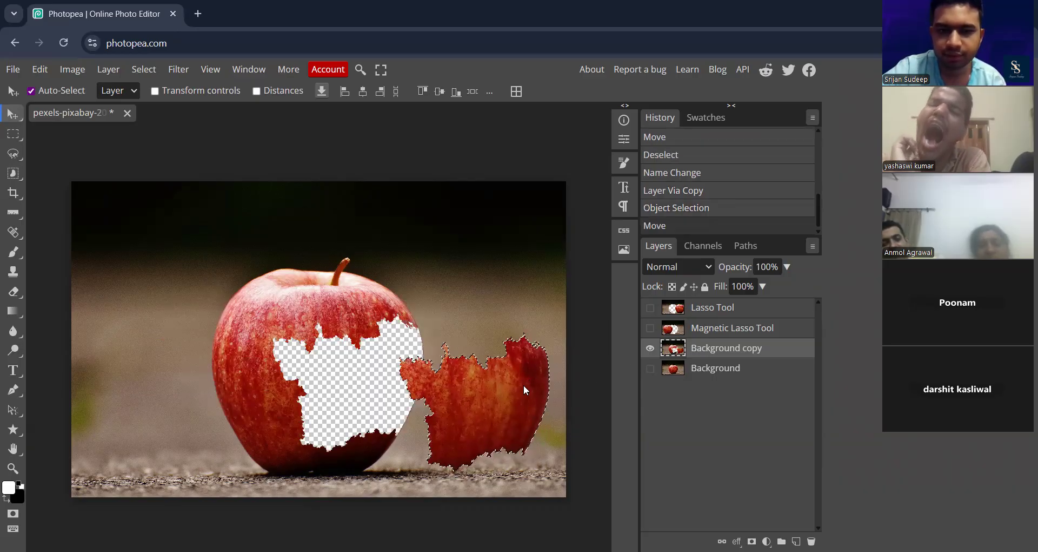
left_click_drag(514, 388, 517, 392)
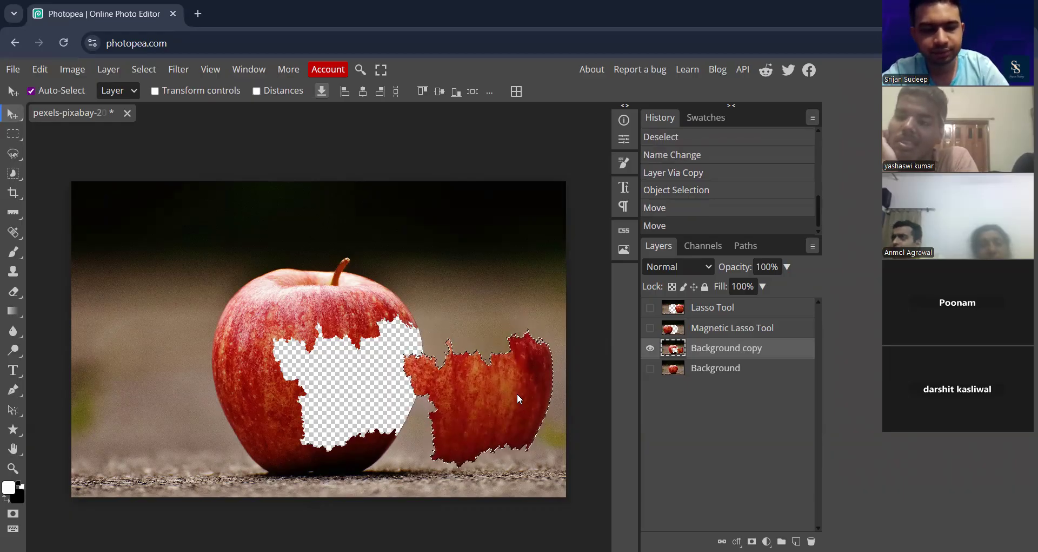
Deselect the cut-out piece and rename the Background copy layer Object Selection Tool
key("ctrl+d")
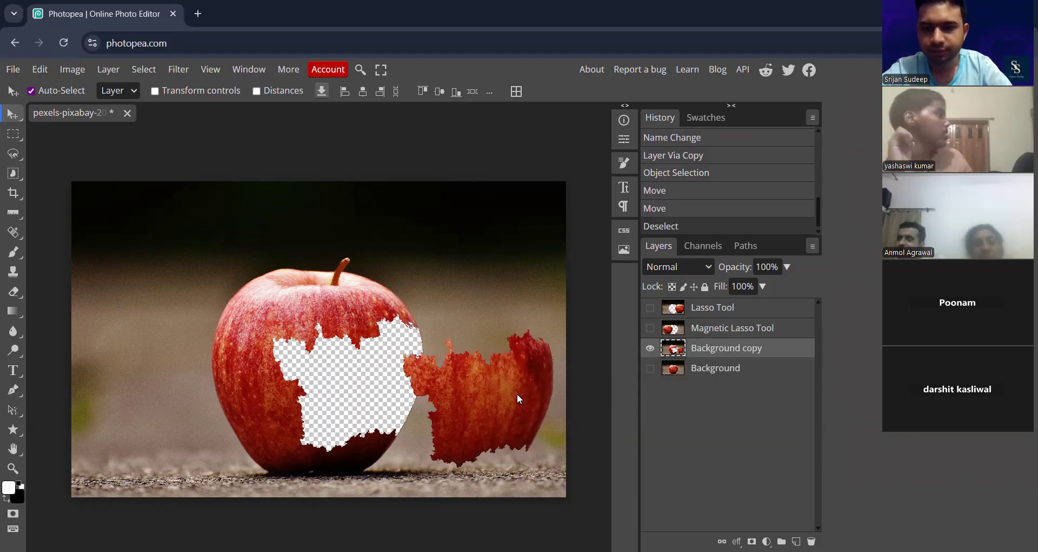
key("h")
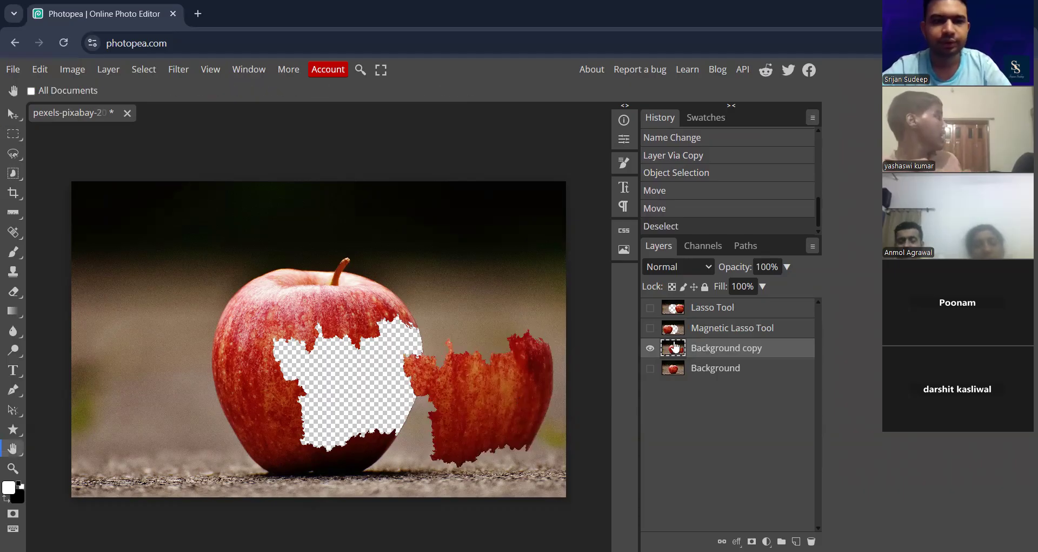
double_click(725, 351)
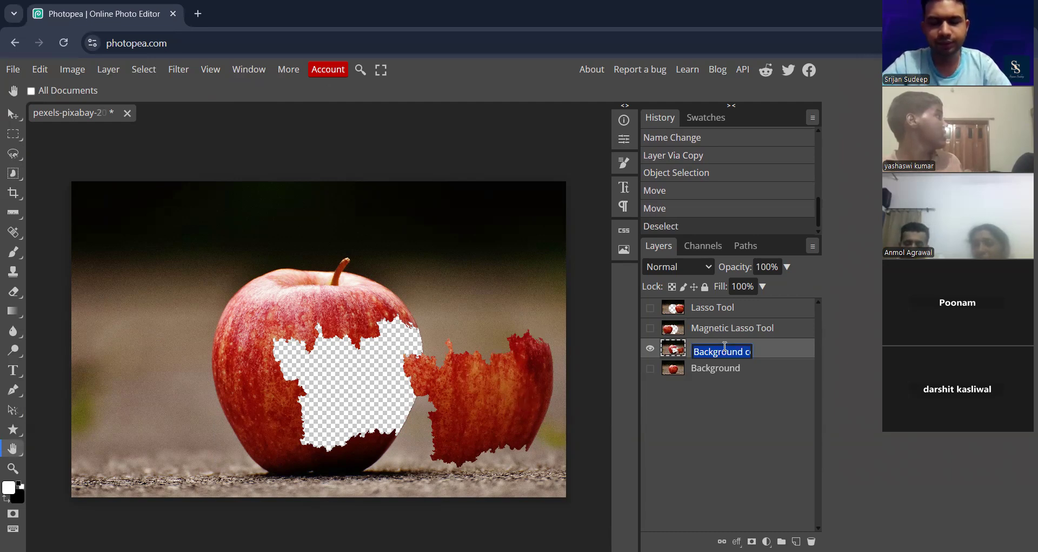
type("O")
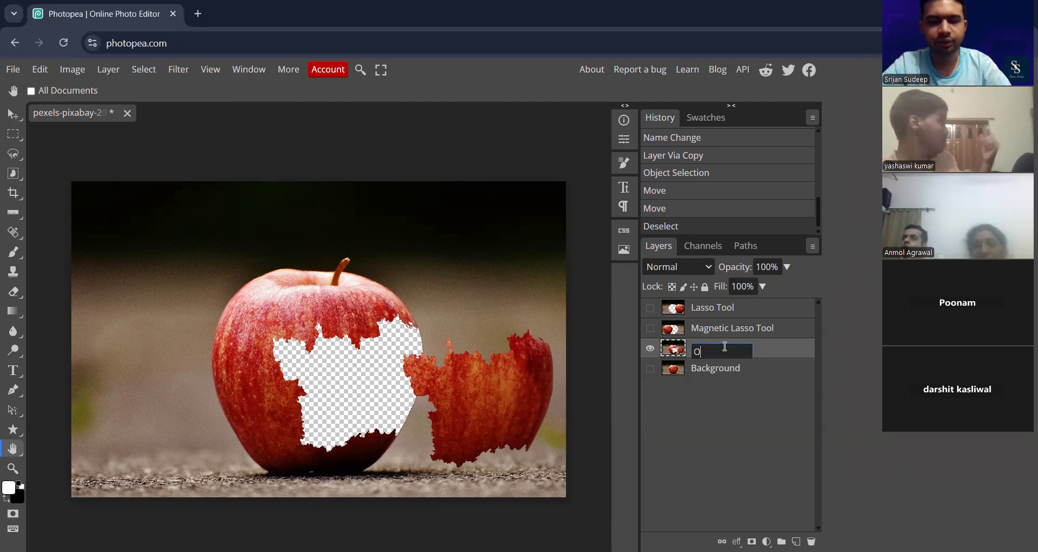
type("bject Se")
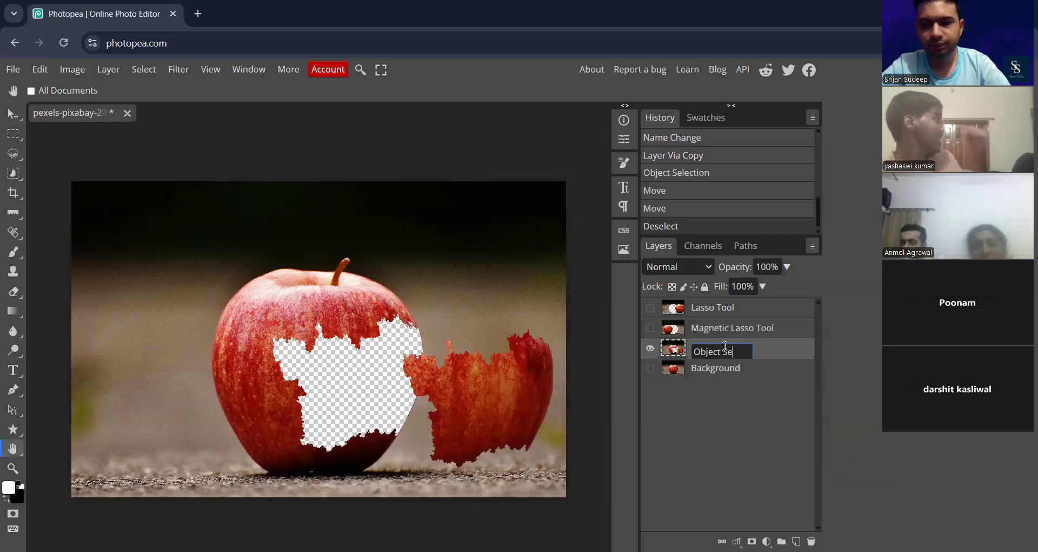
type("lection")
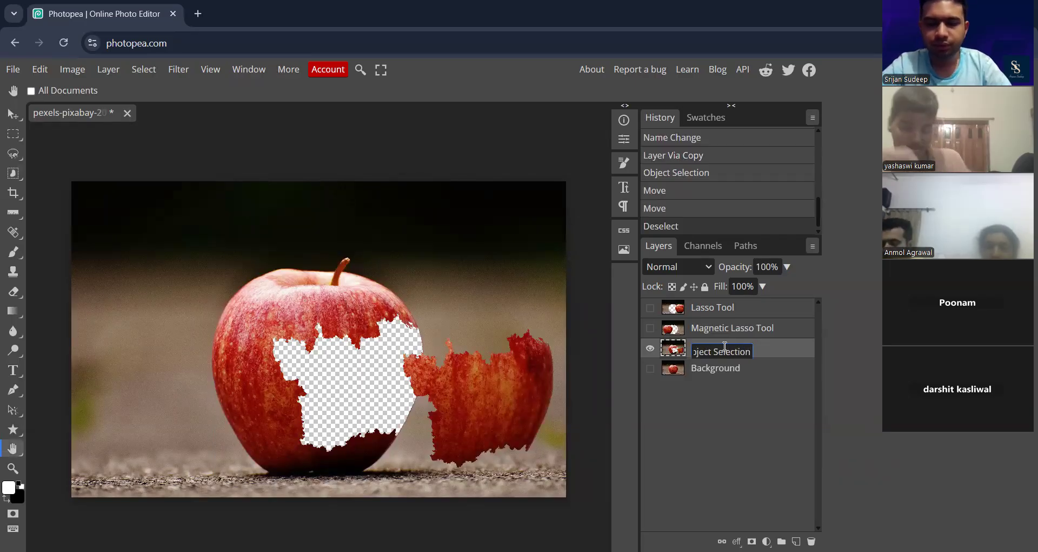
type(" Tool")
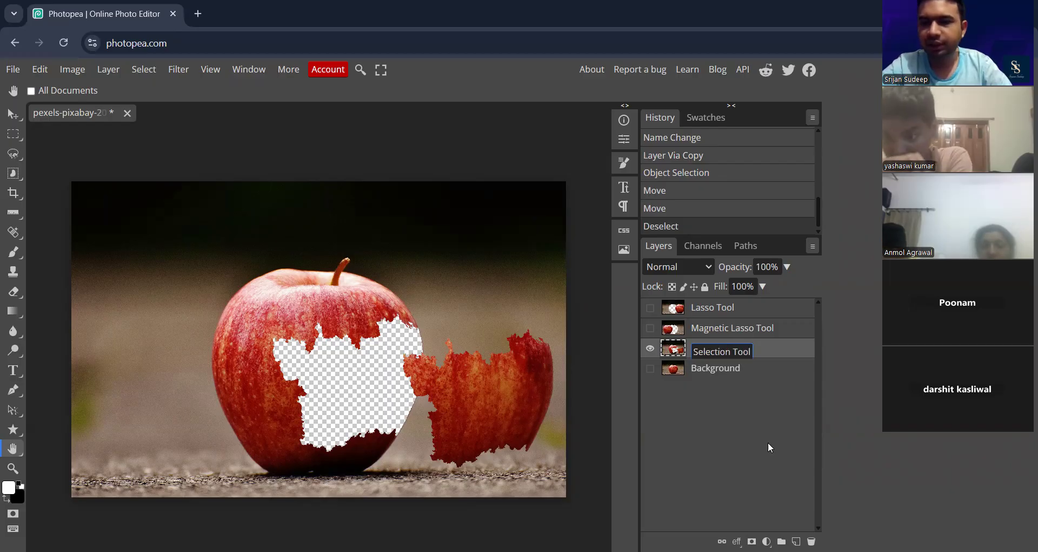
key("Return")
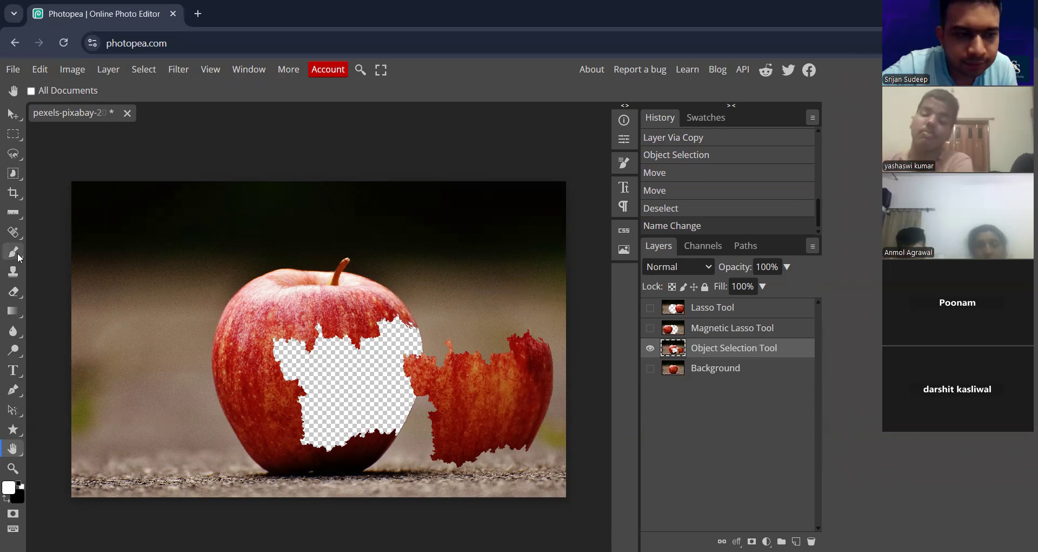
Hide the Object Selection Tool layer, then duplicate the Background layer with only the new copy left showing
left_click(716, 371)
left_click(651, 348)
left_click(650, 368)
key("ctrl+j")
left_click(650, 388)
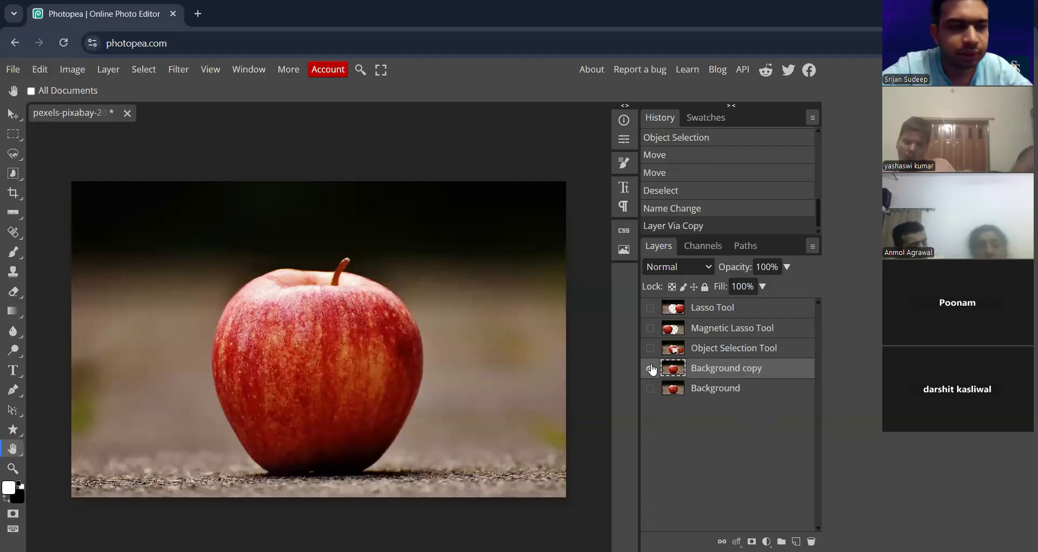
Activate the Pen tool and add a new empty layer above the Background copy layer
left_click(15, 156)
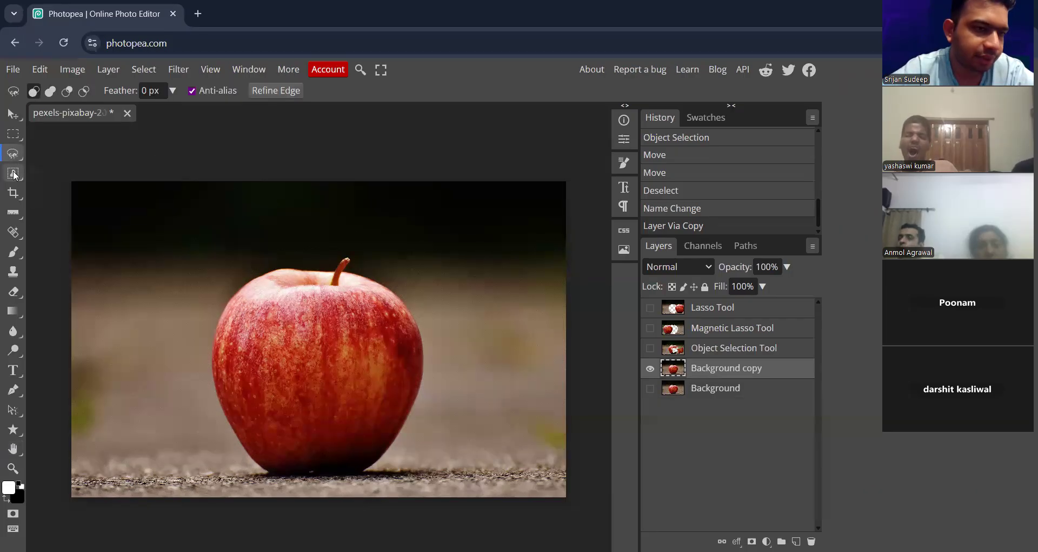
left_click(14, 174)
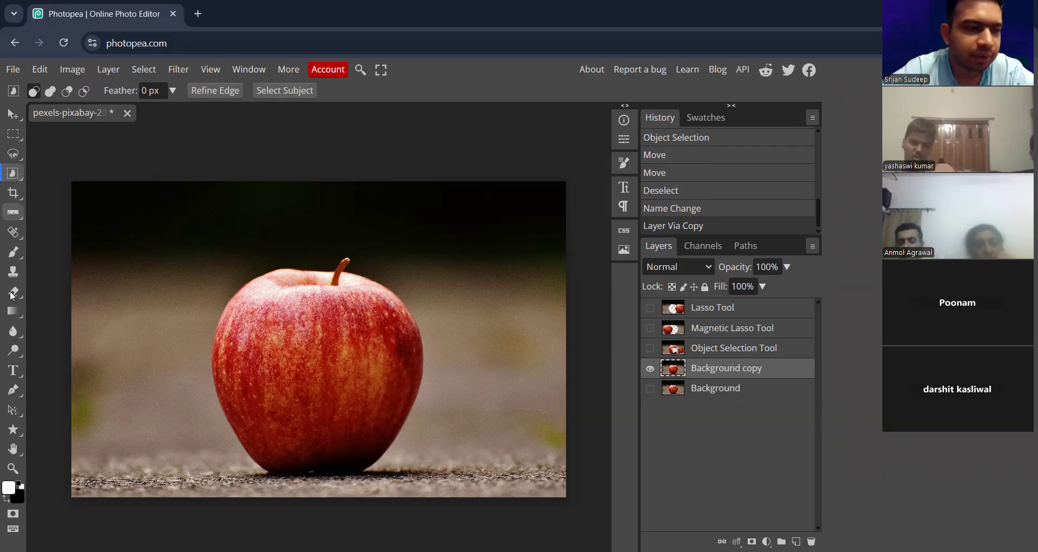
left_click(13, 393)
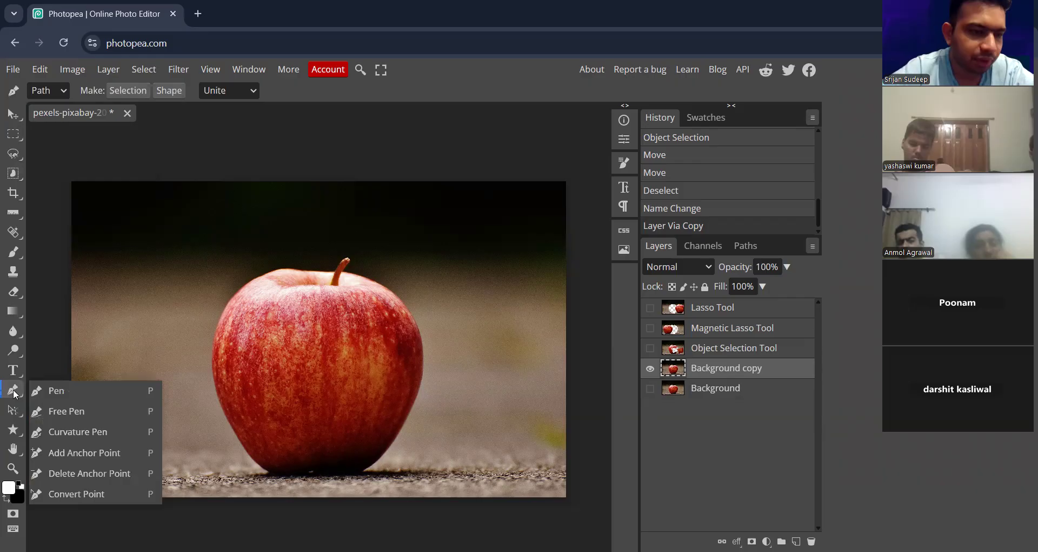
left_click(47, 391)
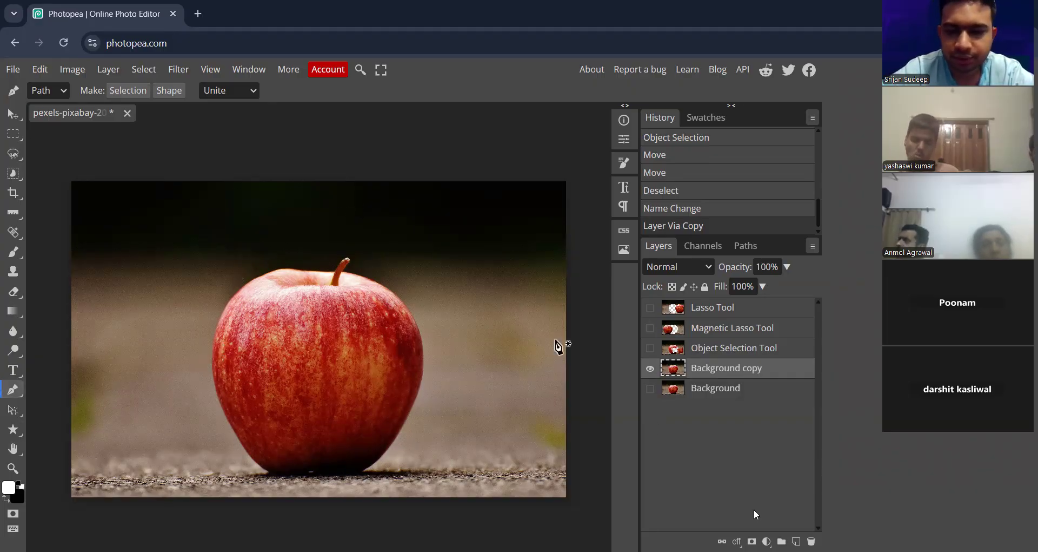
key("ctrl+shift+n")
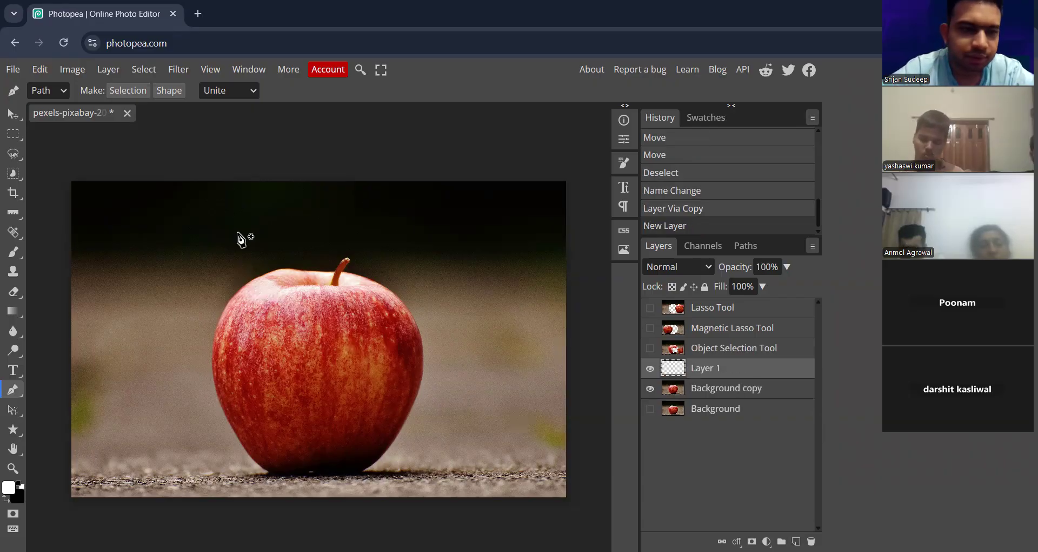
Draw a closed, straight-sided star path with the Pen tool in the blurred area left of the apple
left_click(128, 384)
left_click(139, 350)
left_click(157, 374)
left_click(179, 374)
left_click(168, 396)
left_click(183, 415)
left_click(151, 410)
left_click(131, 422)
left_click(132, 404)
left_click(114, 402)
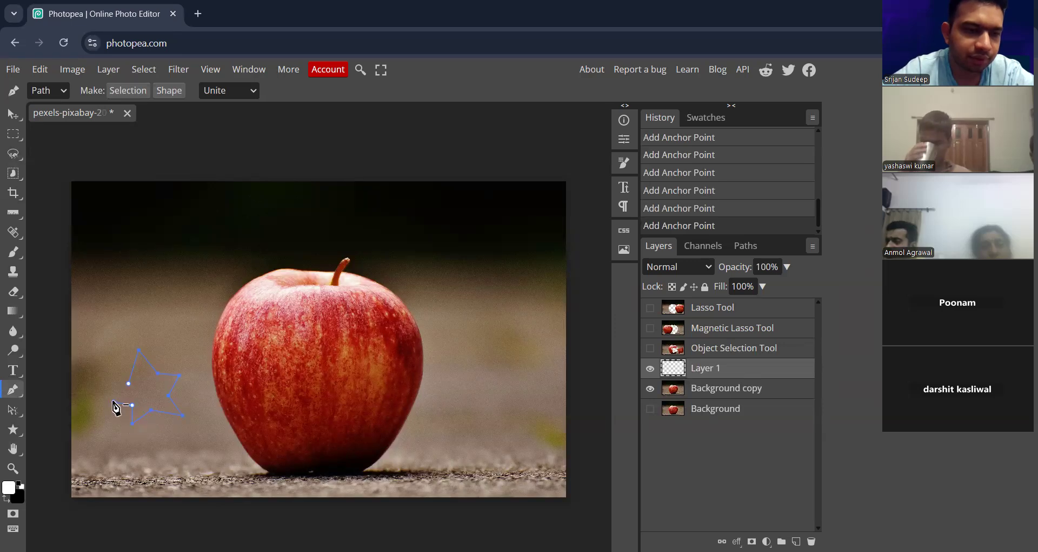
left_click(128, 383)
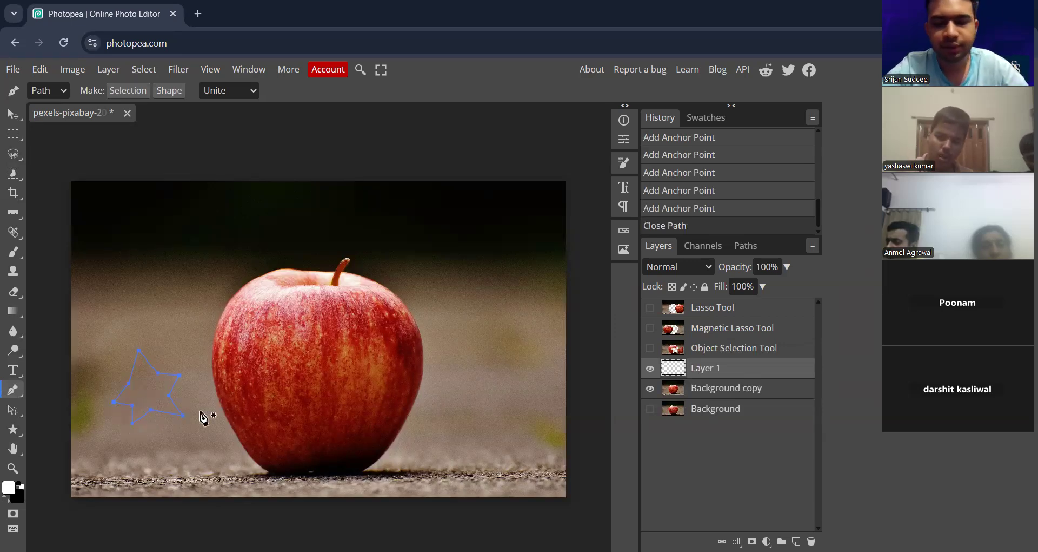
Convert the star path to a selection, fill it with the white foreground colour on Layer 1, and deselect
key("ctrl+Return")
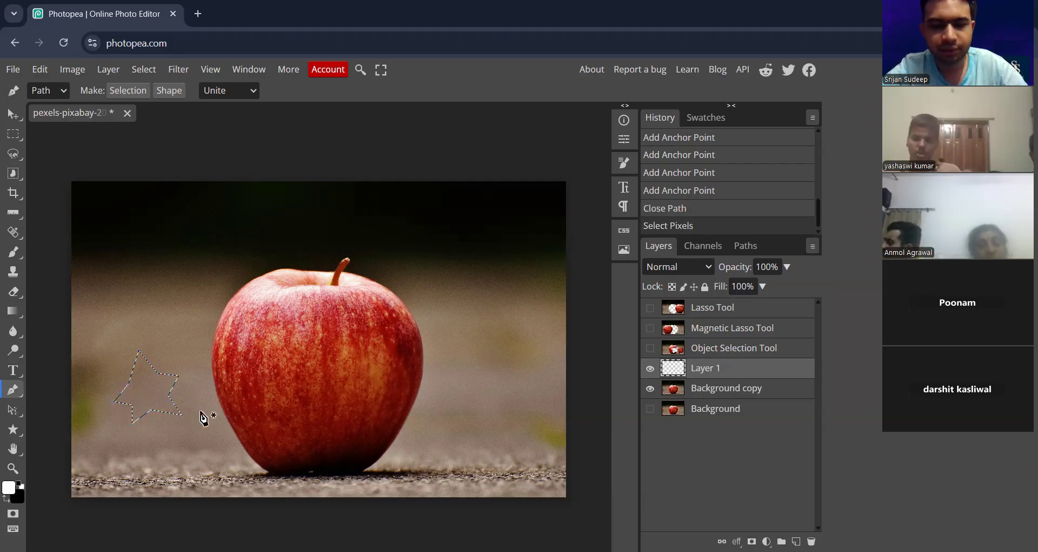
key("alt+BackSpace")
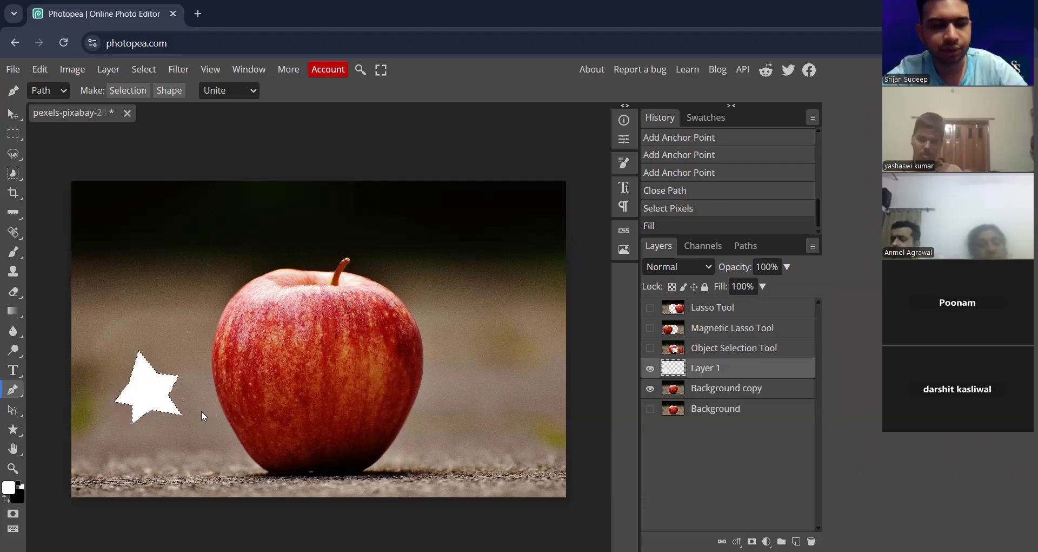
key("ctrl+d")
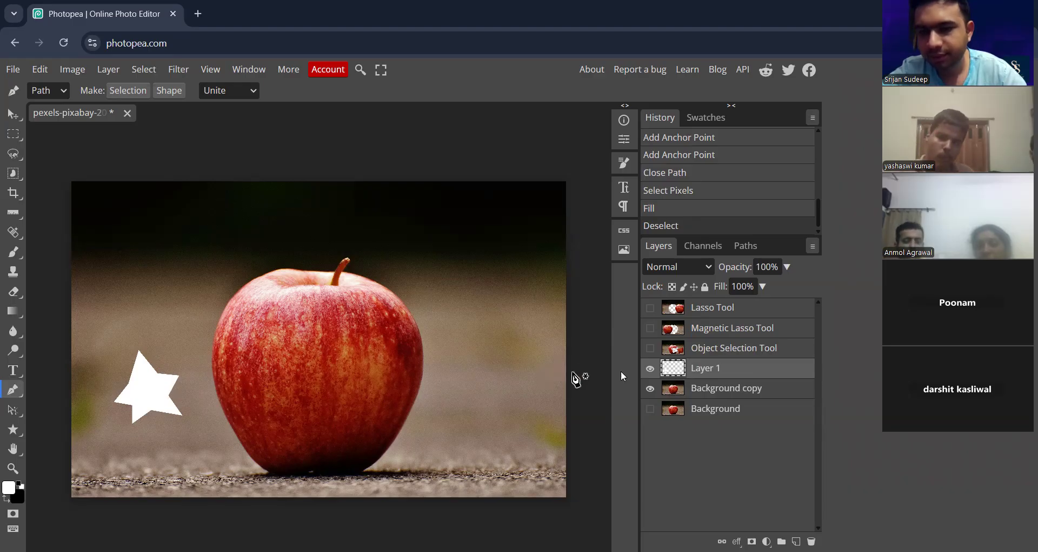
Hide Layer 1 and rename the Background copy layer Pen Tool
left_click(650, 368)
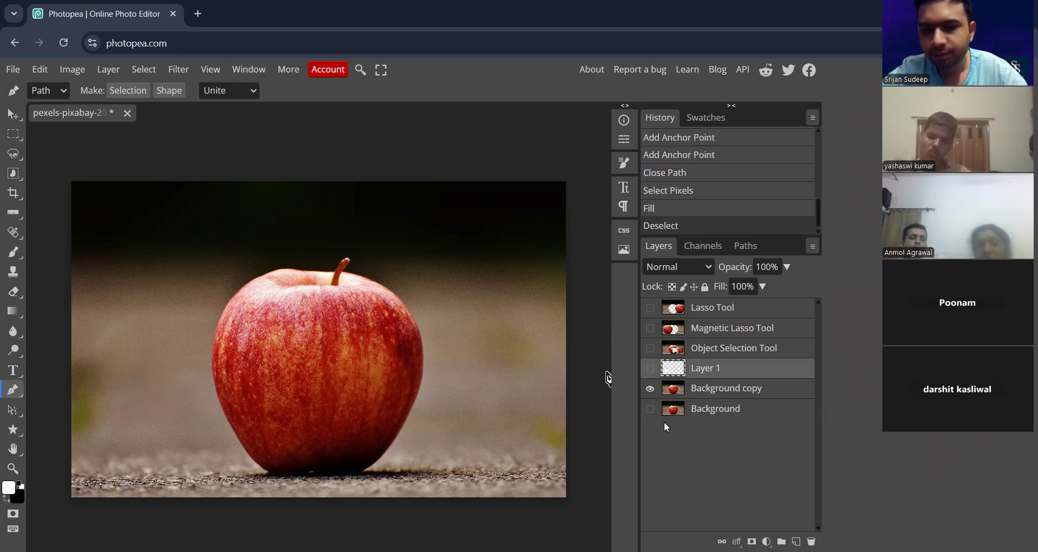
left_click(720, 390)
double_click(721, 389)
type("Pen Tool")
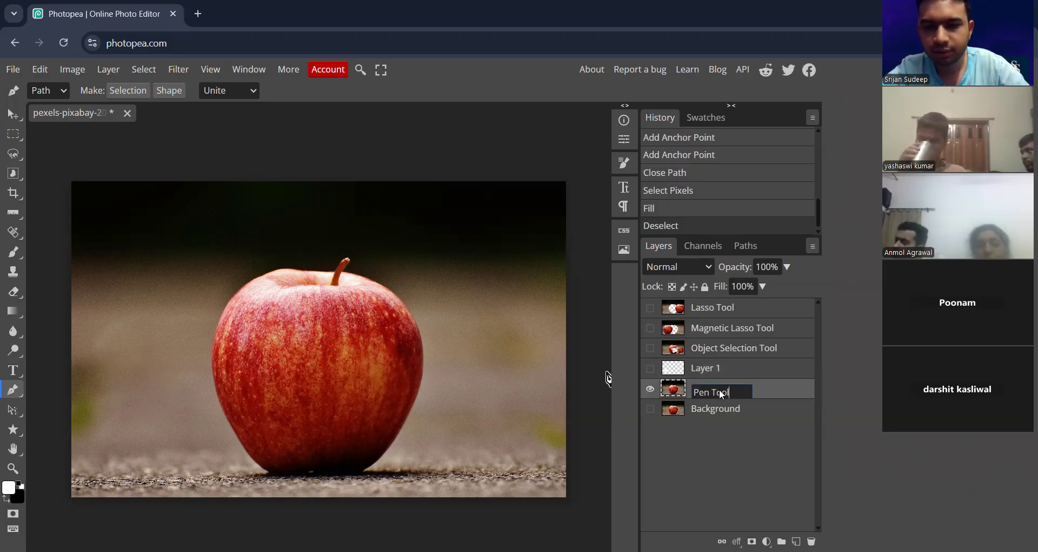
key("Return")
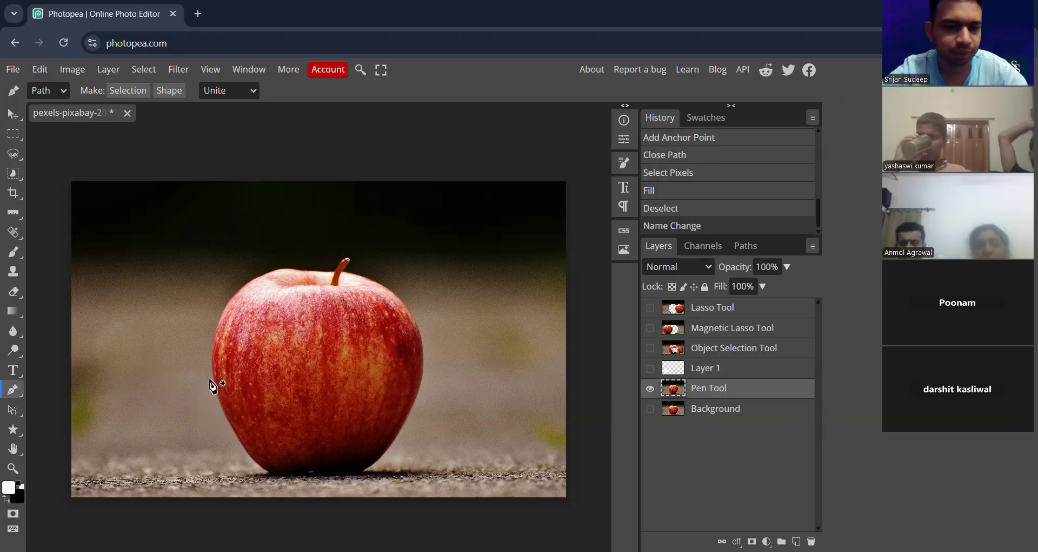
Try to start a Pen path with anchor points along the apple's left edge on the Pen Tool layer
key("ctrl+plus")
key("ctrl+plus")
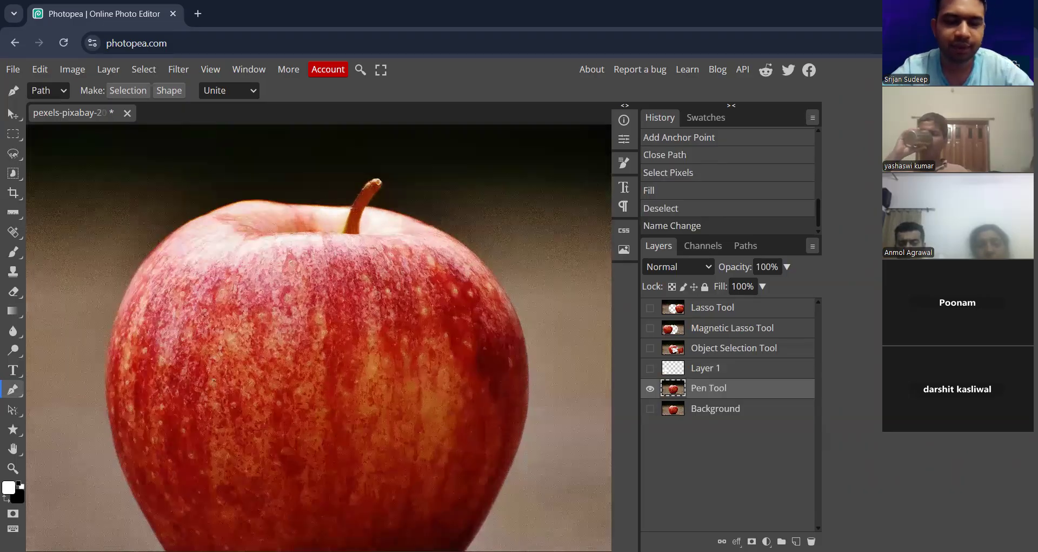
key("space")
left_click_drag(282, 342, 329, 264)
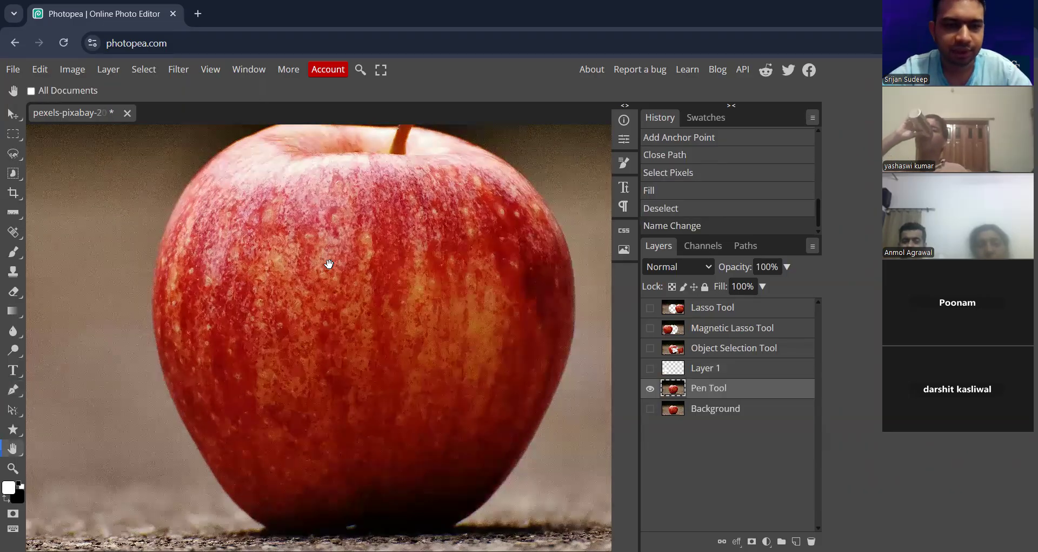
left_click(14, 389)
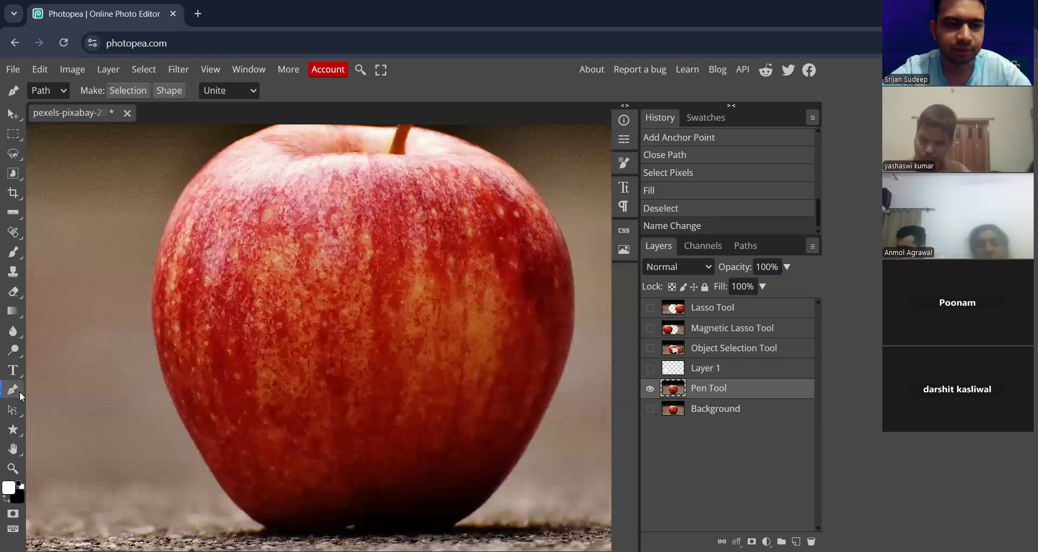
left_click(154, 319)
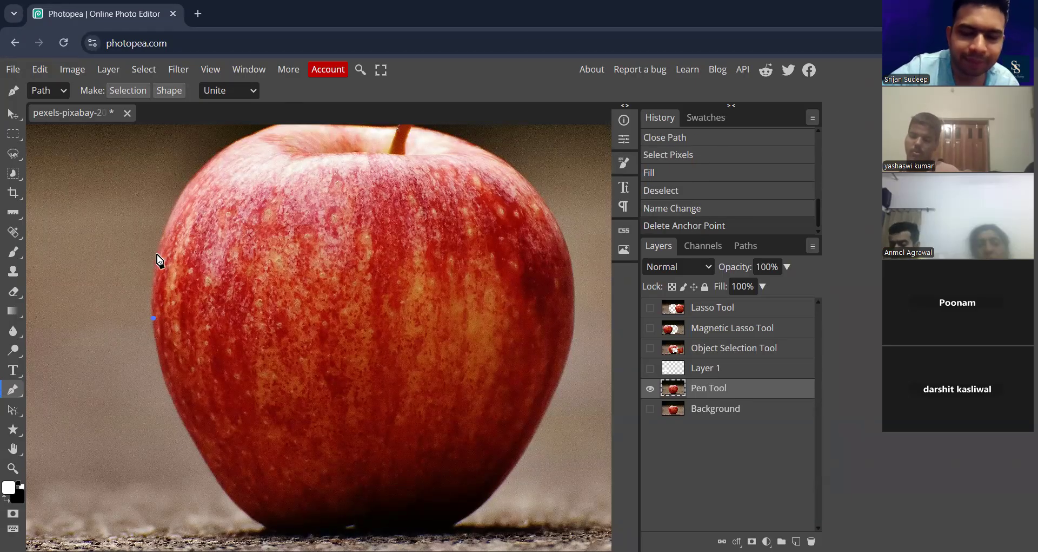
key("ctrl+plus")
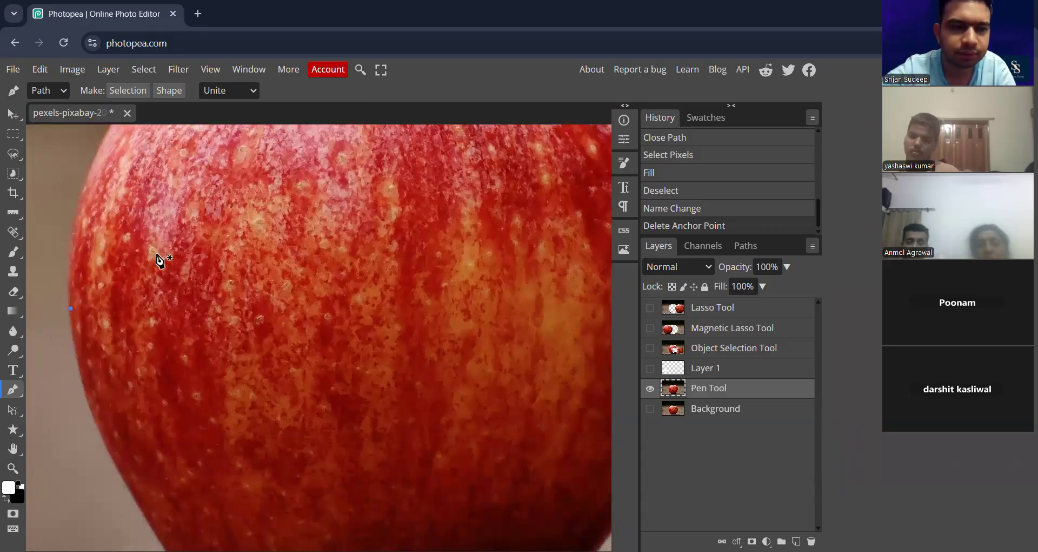
left_click(71, 274)
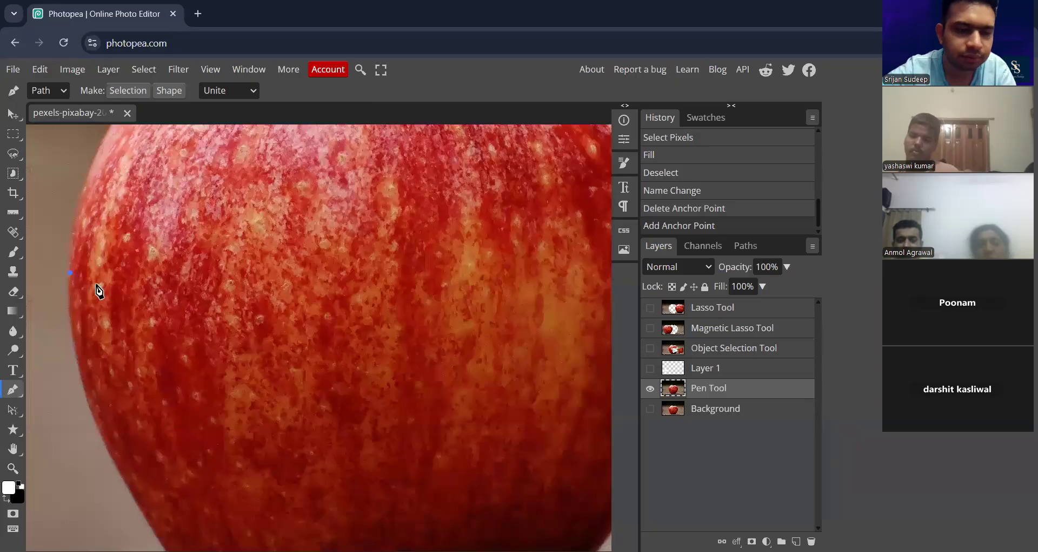
key("h")
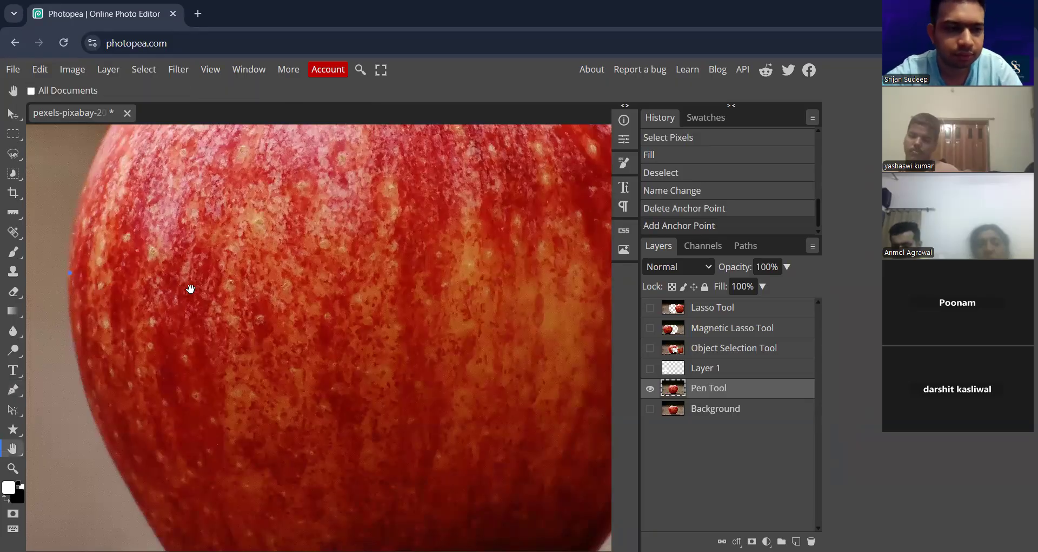
left_click_drag(222, 297, 261, 291)
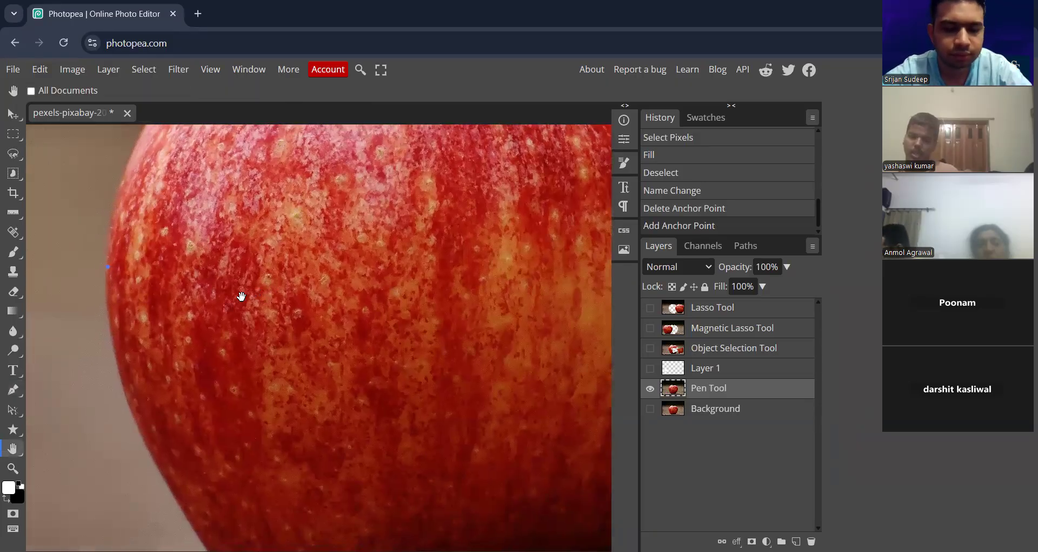
key("p")
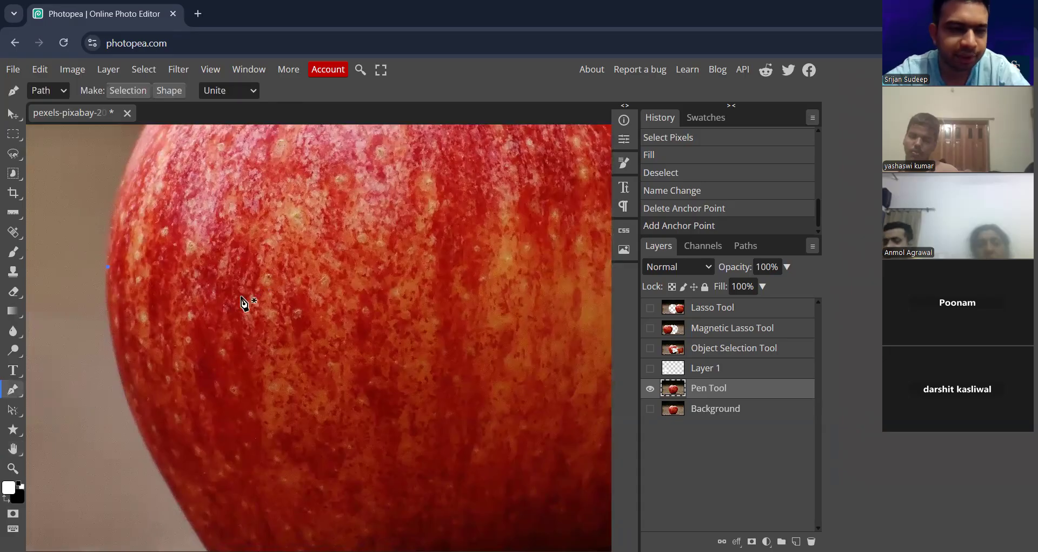
left_click(109, 290)
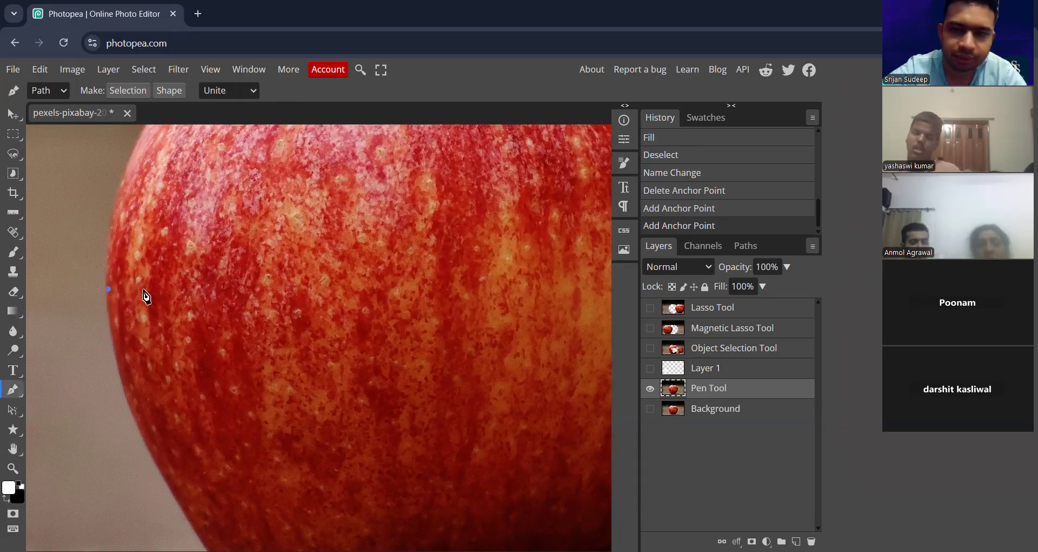
Revert the history to the Name Change state, undoing the anchor point edits at the apple's left edge
left_click(746, 190)
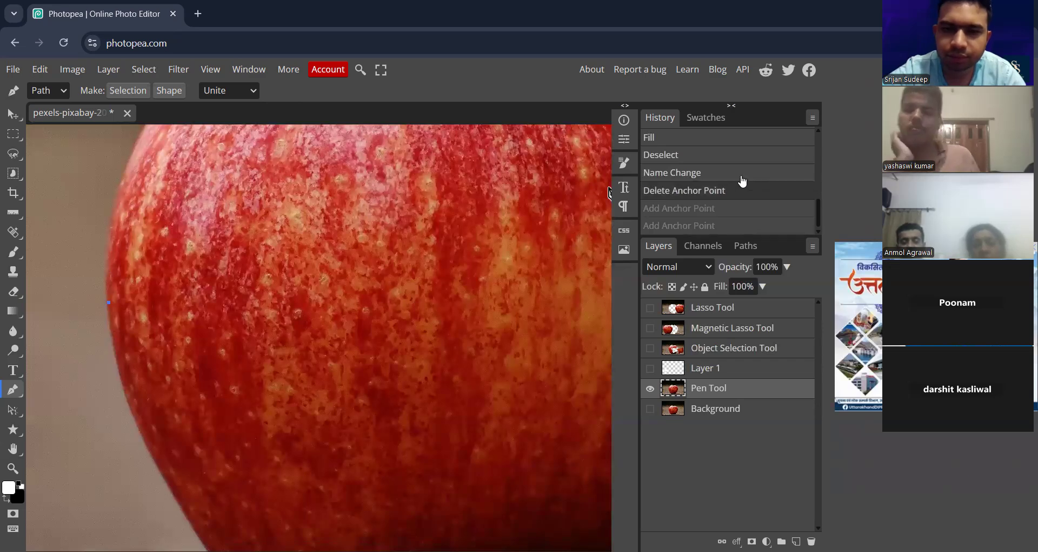
left_click(742, 177)
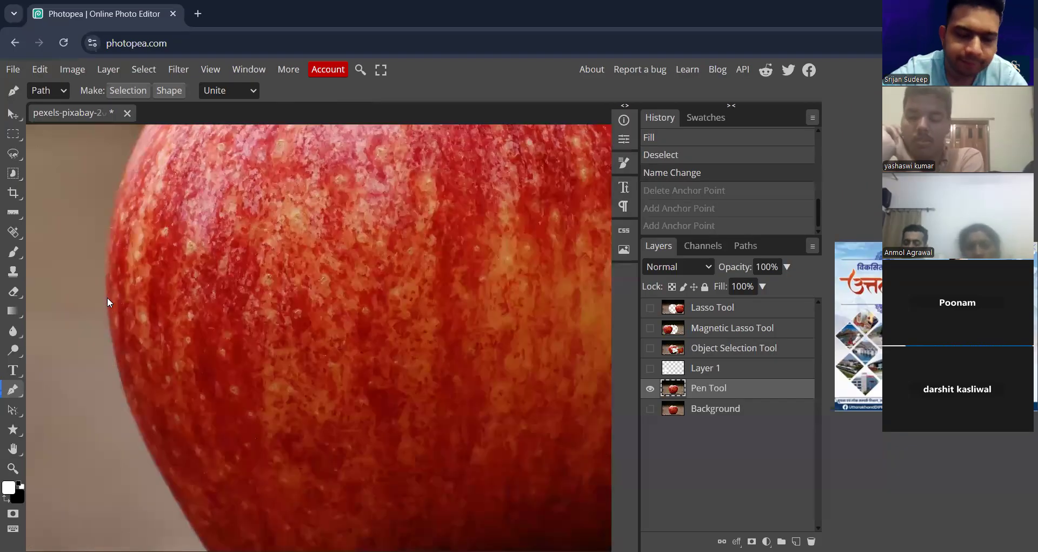
key("ctrl+minus")
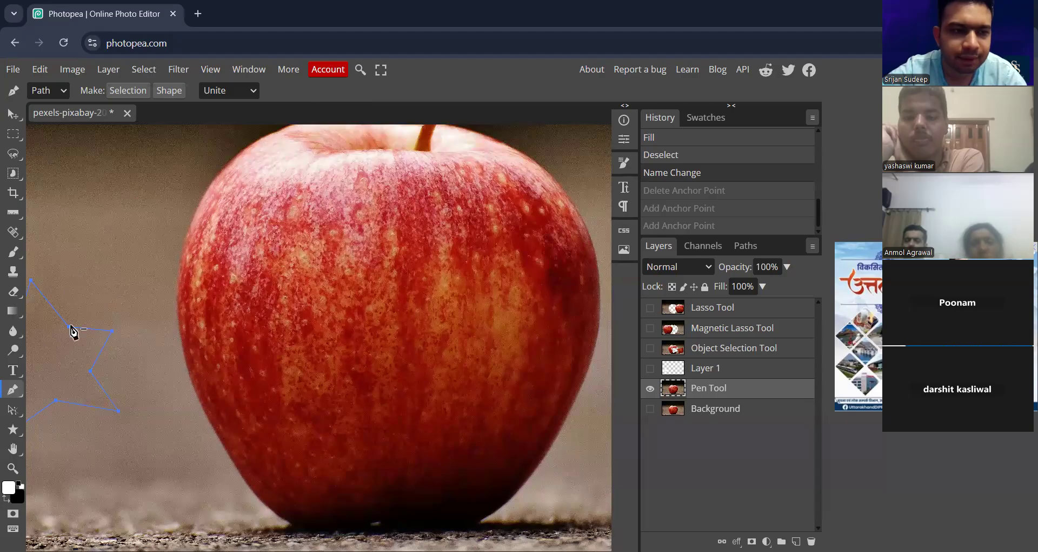
Clear the leftover star path by converting it to a selection and deselecting, leaving Layer 1 hidden
key("ctrl+Return")
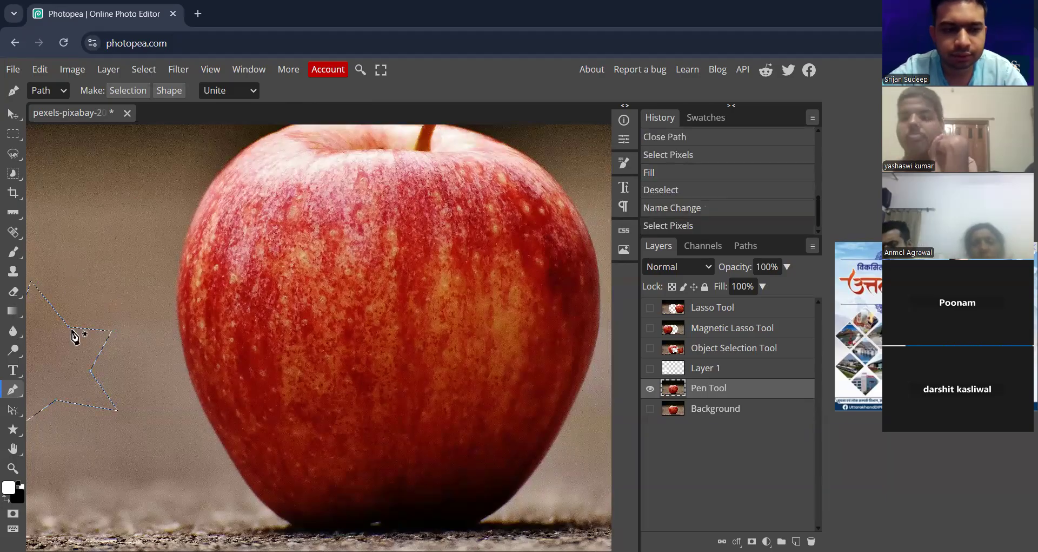
key("ctrl+d")
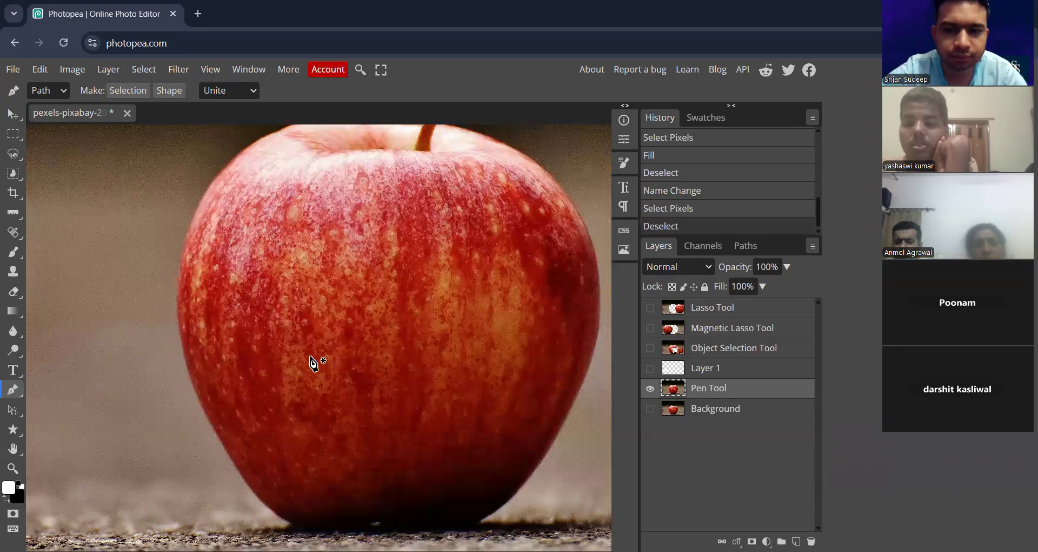
left_click(651, 367)
left_click(650, 368)
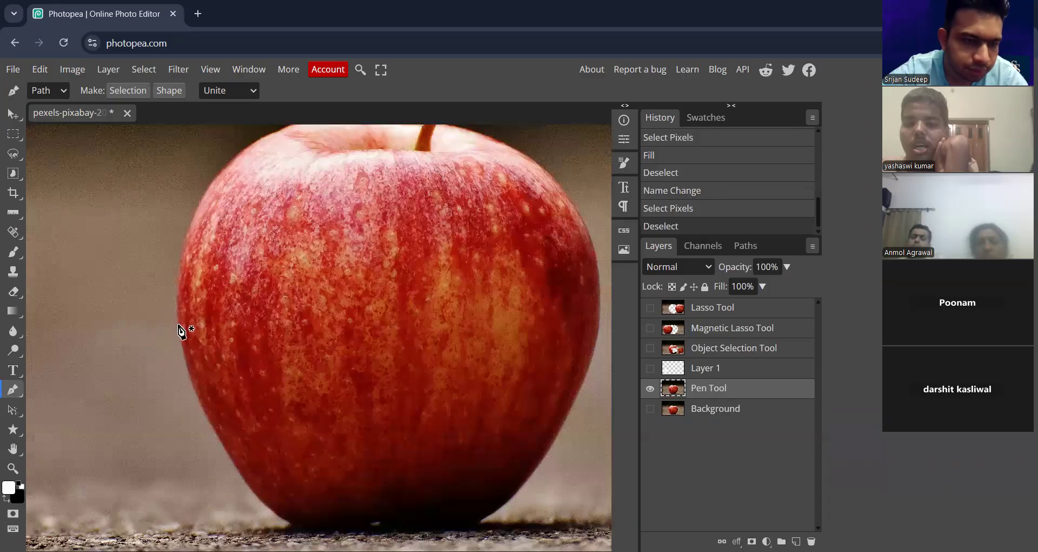
scroll(179, 325, "down", 2)
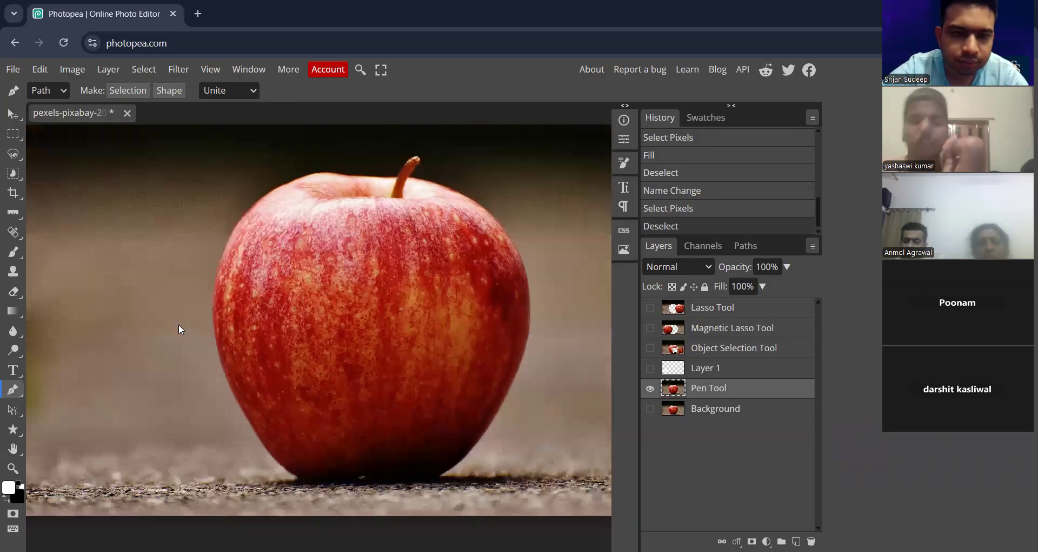
left_click(212, 317)
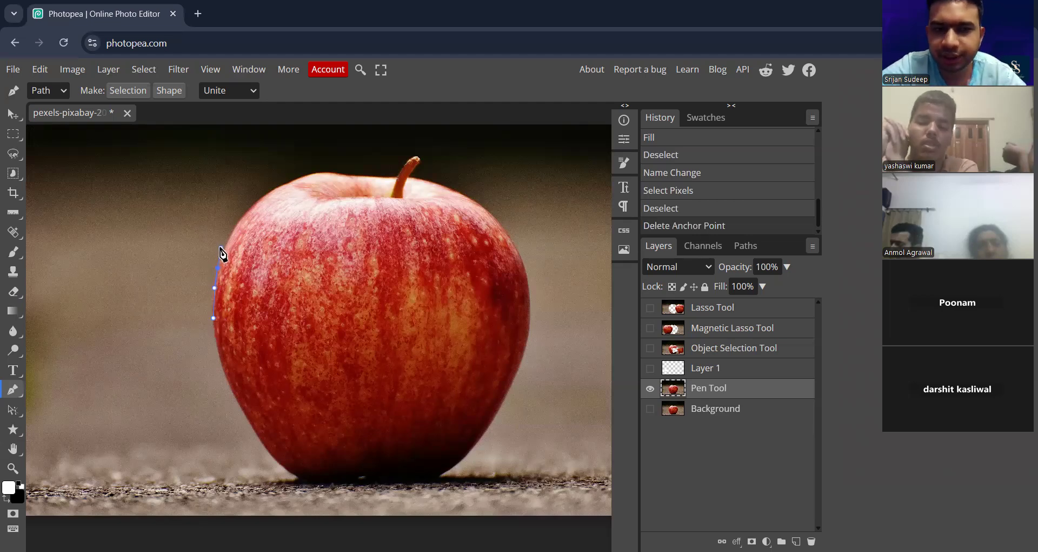
mouse_move(221, 248)
left_mouse_down()
mouse_move(219, 259)
mouse_move(222, 242)
left_mouse_up()
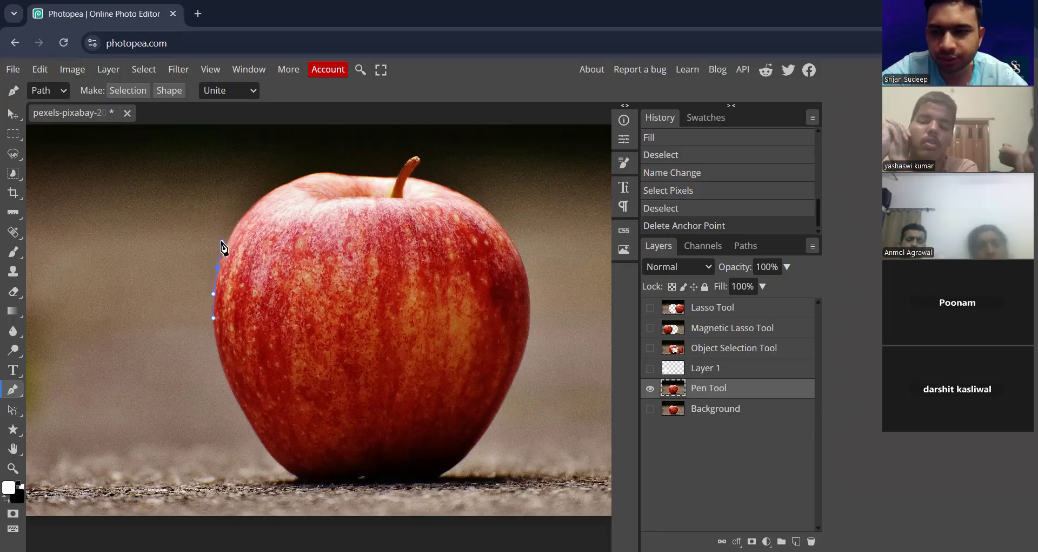
left_click(221, 241)
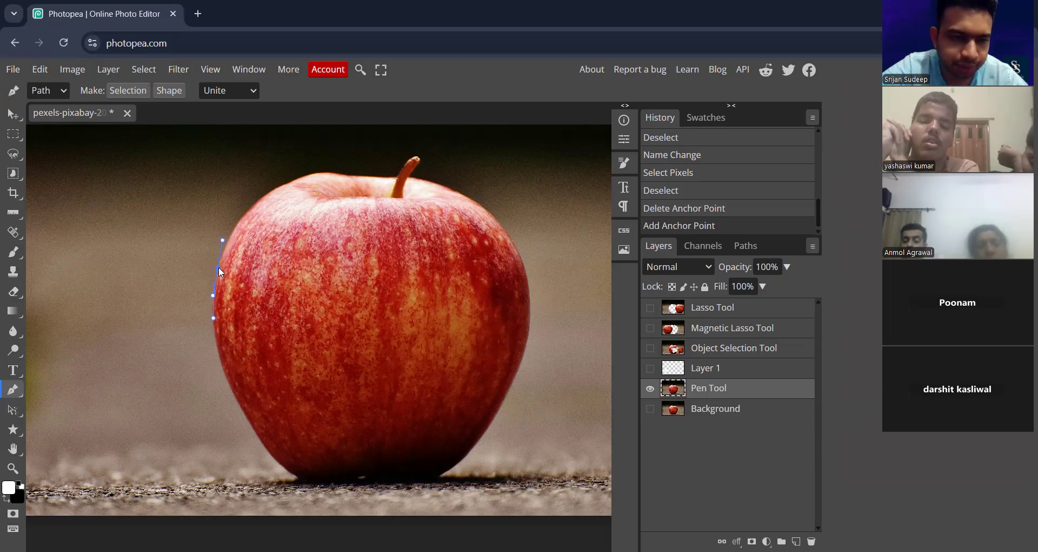
left_click_drag(215, 270, 217, 262)
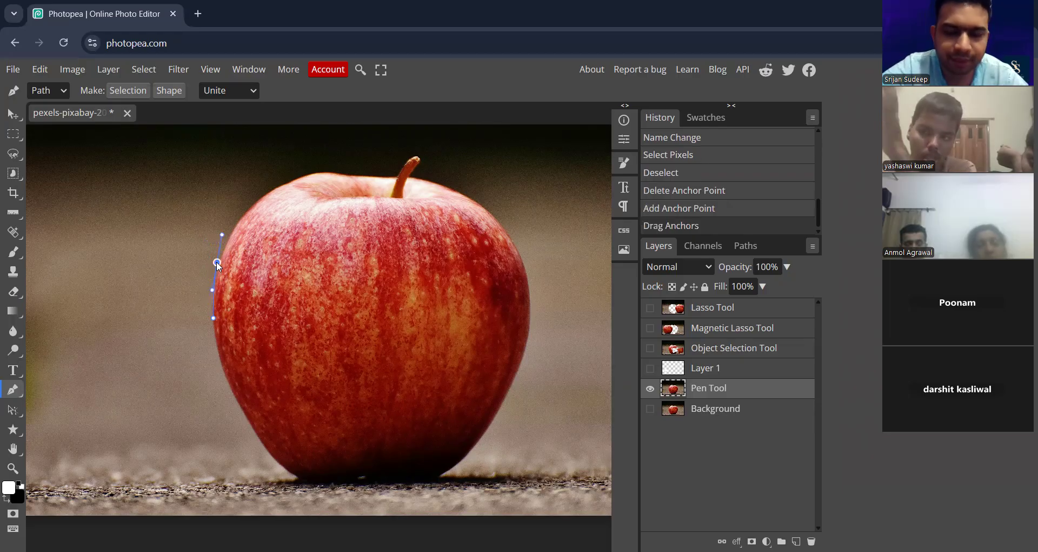
key("Delete")
Start a Pen path at the apple's left edge and trace the upper-left contour with curved anchor points
key("ctrl+plus")
key("ctrl+plus")
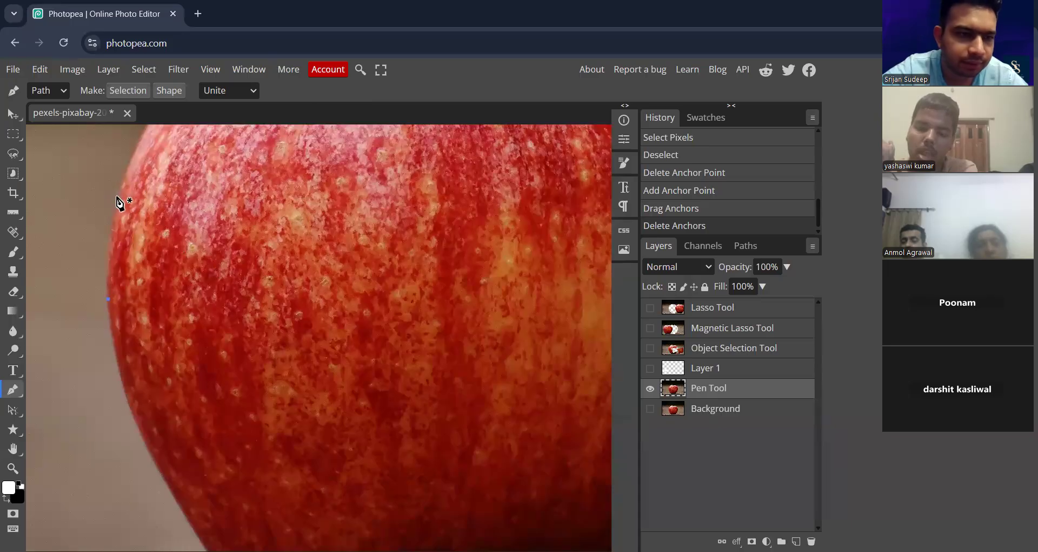
left_click_drag(118, 197, 119, 204)
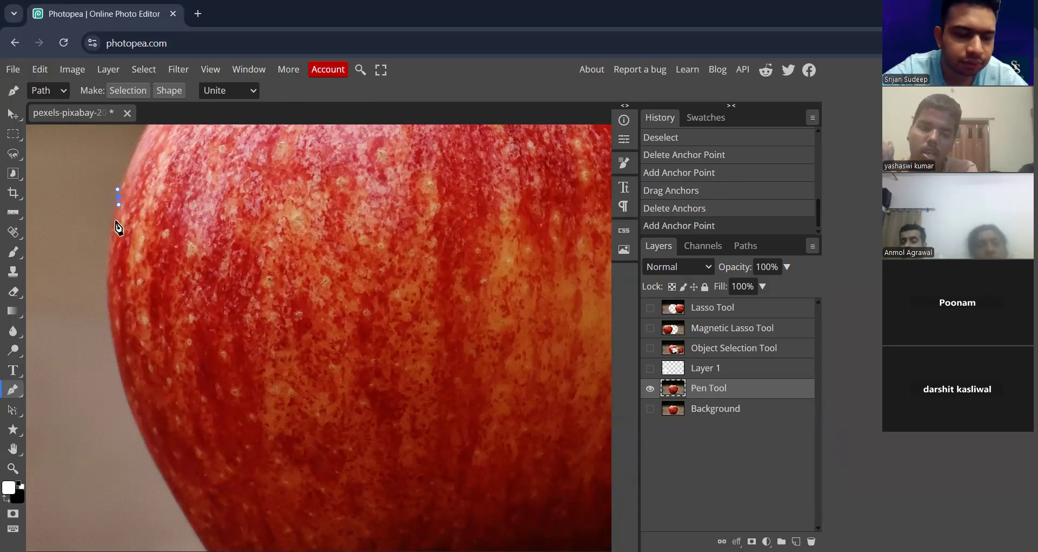
left_click(110, 270)
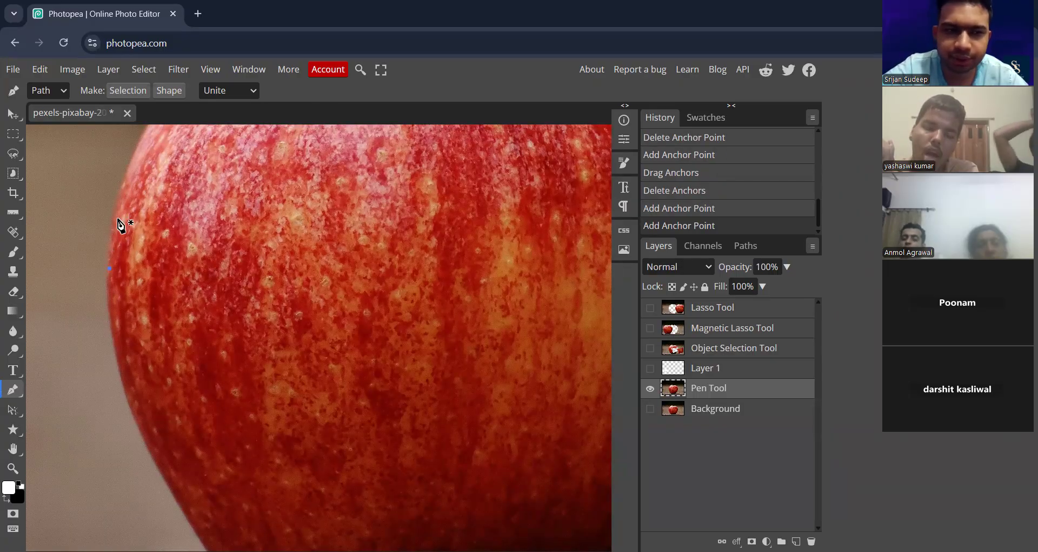
left_click_drag(117, 203, 120, 186)
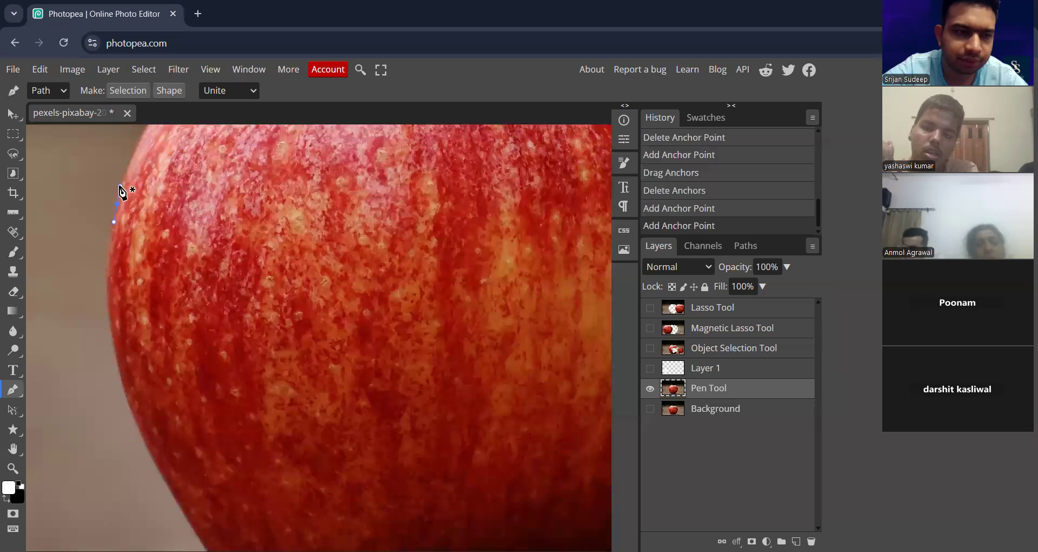
left_click(124, 177)
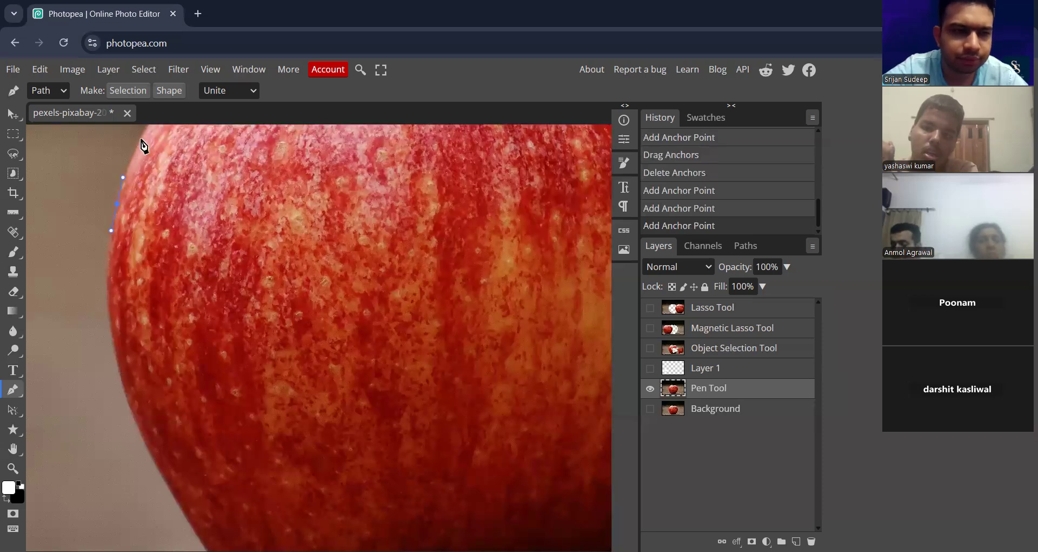
left_click_drag(146, 126, 163, 194)
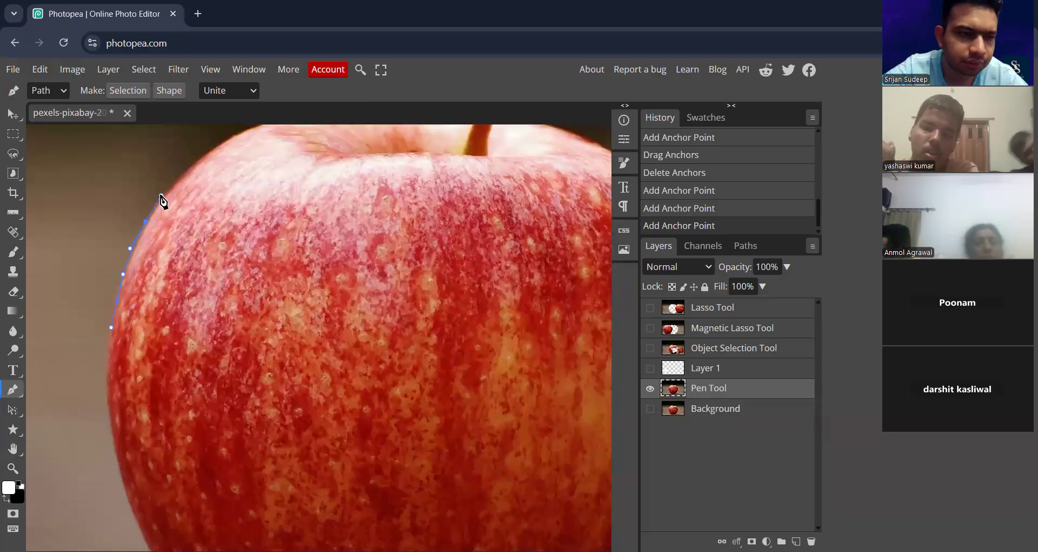
left_click(163, 195)
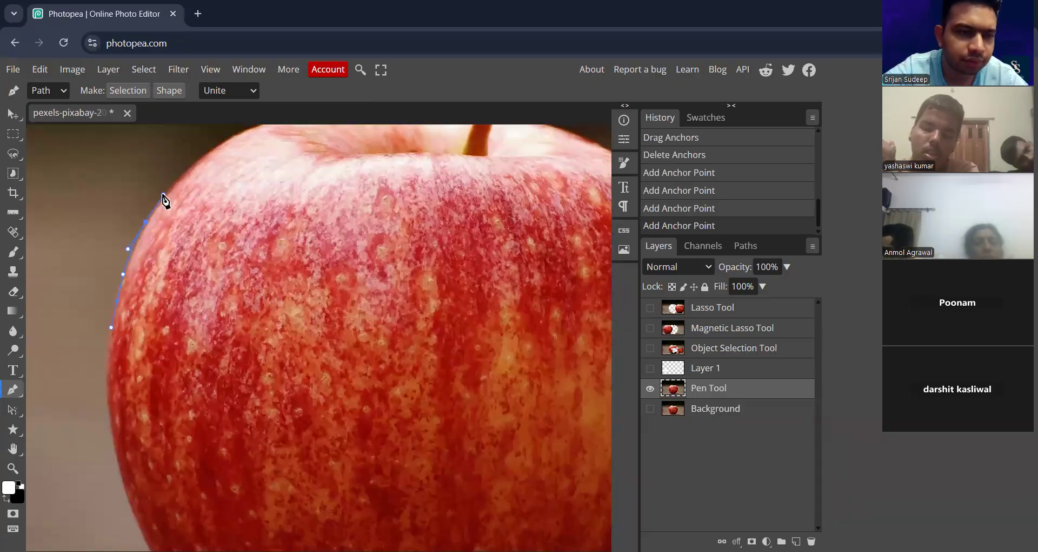
left_click_drag(216, 148, 233, 136)
left_click(218, 146)
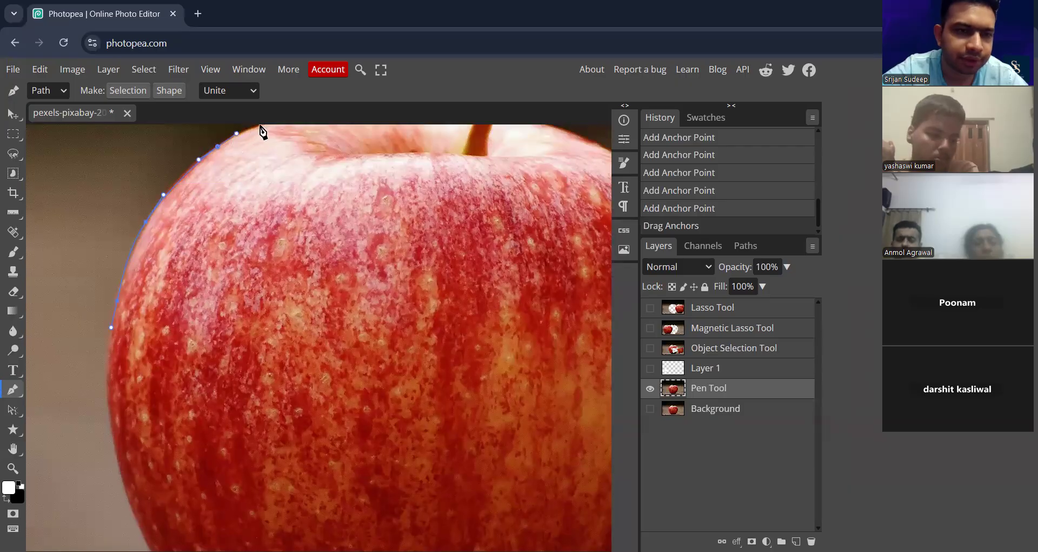
Continue the Pen path across the apple's top edge and around the stem
key("ctrl+minus")
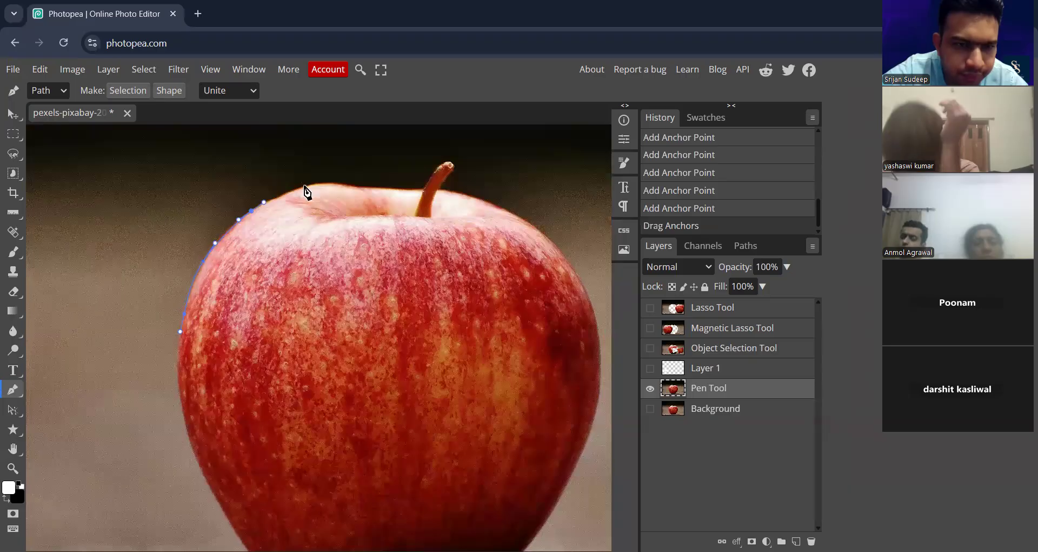
left_click_drag(306, 186, 432, 194)
left_click(369, 189)
left_click(431, 187)
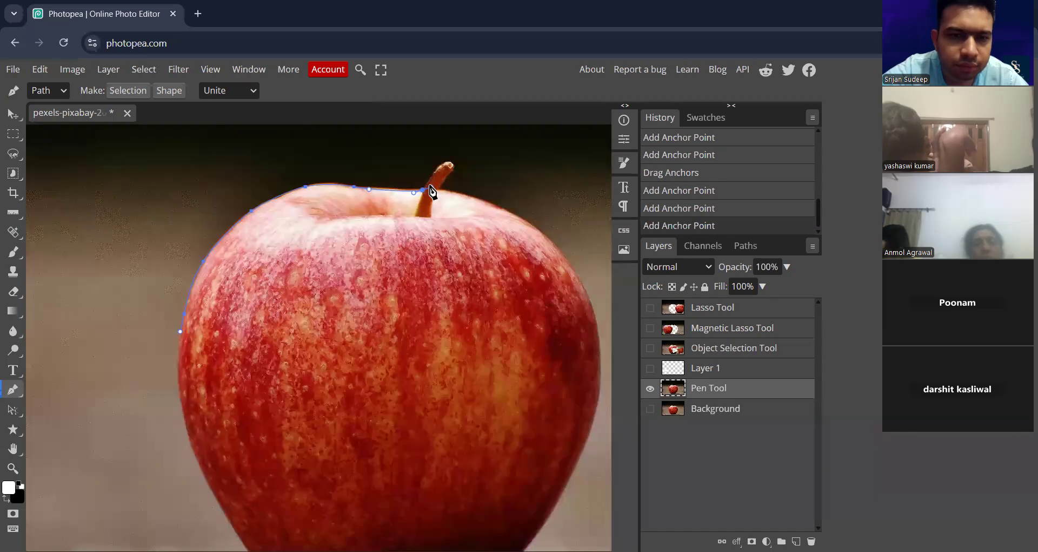
left_click(443, 162)
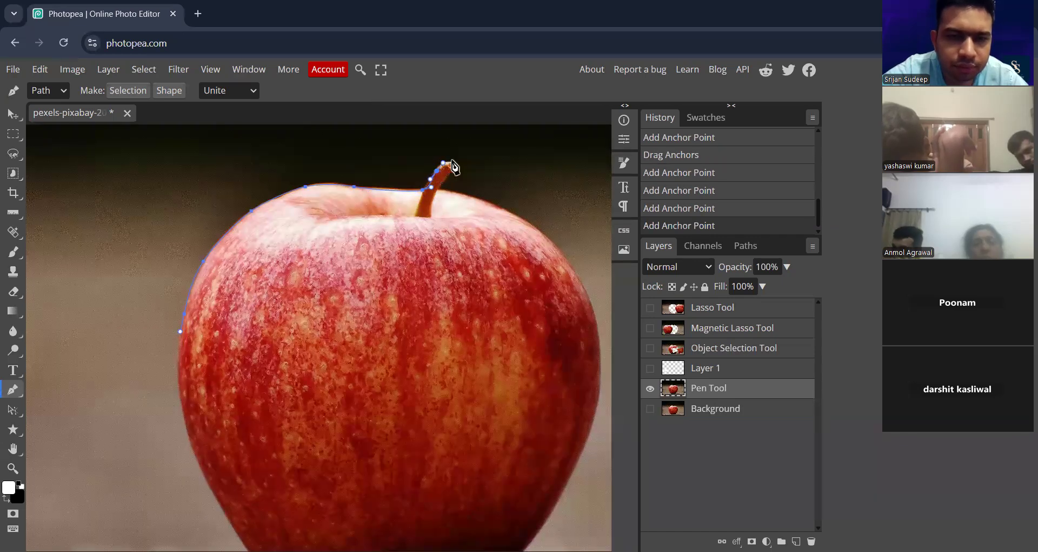
left_click_drag(455, 163, 459, 167)
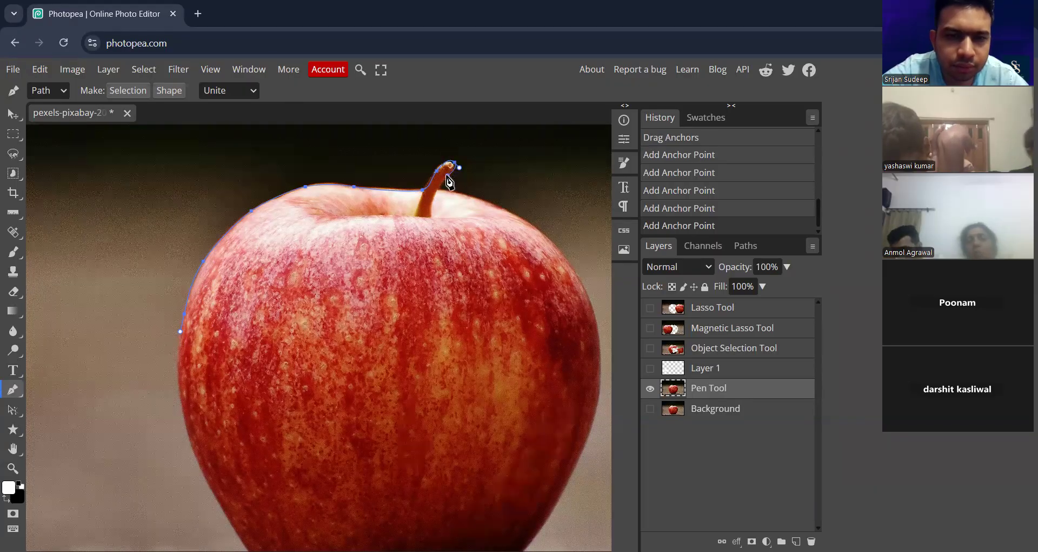
left_click(444, 185)
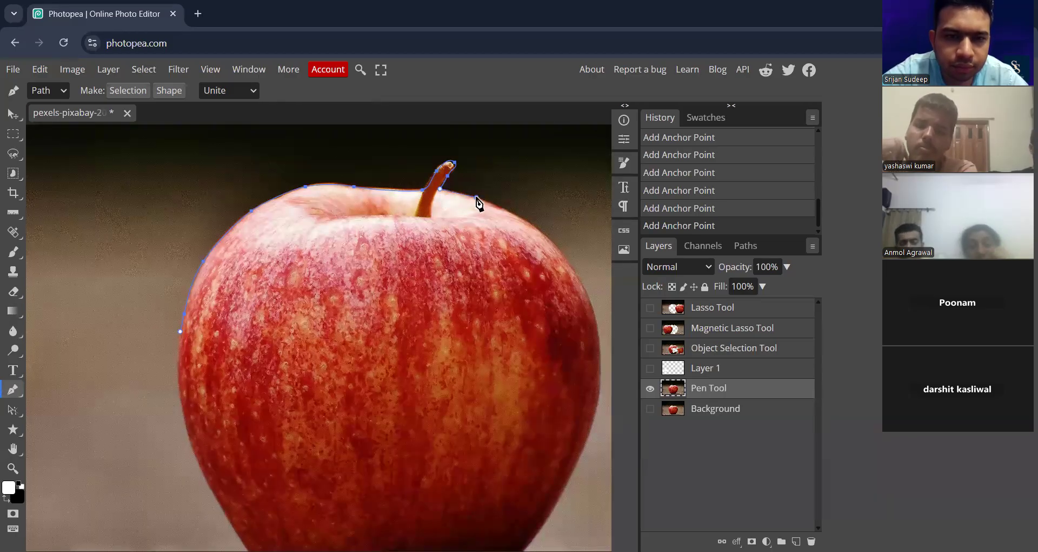
Extend the Pen path over the apple's right shoulder and down its right side with curved anchor points
left_click(527, 217)
left_click(540, 228)
left_click(552, 239)
left_click_drag(594, 299, 598, 322)
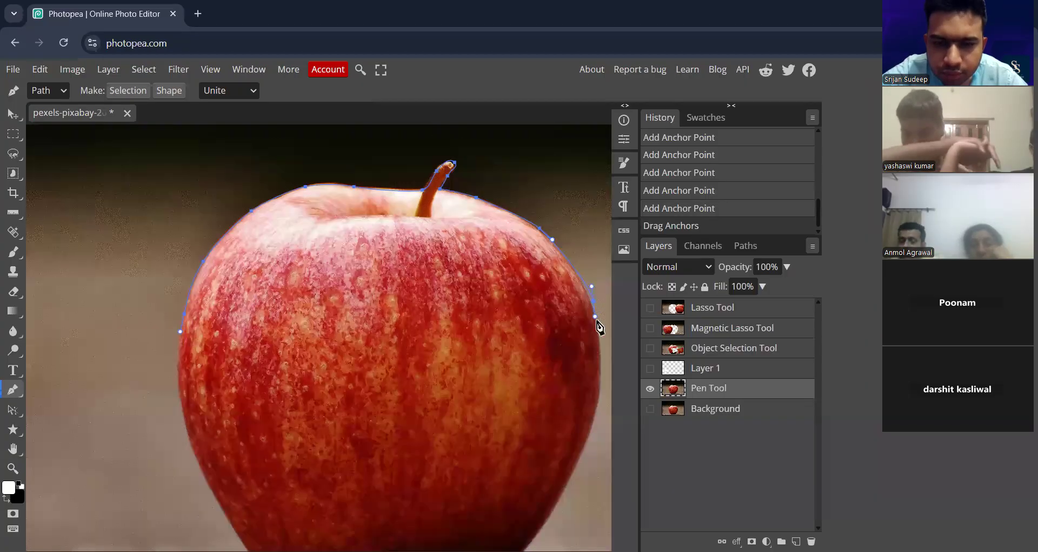
left_click_drag(599, 397, 594, 417)
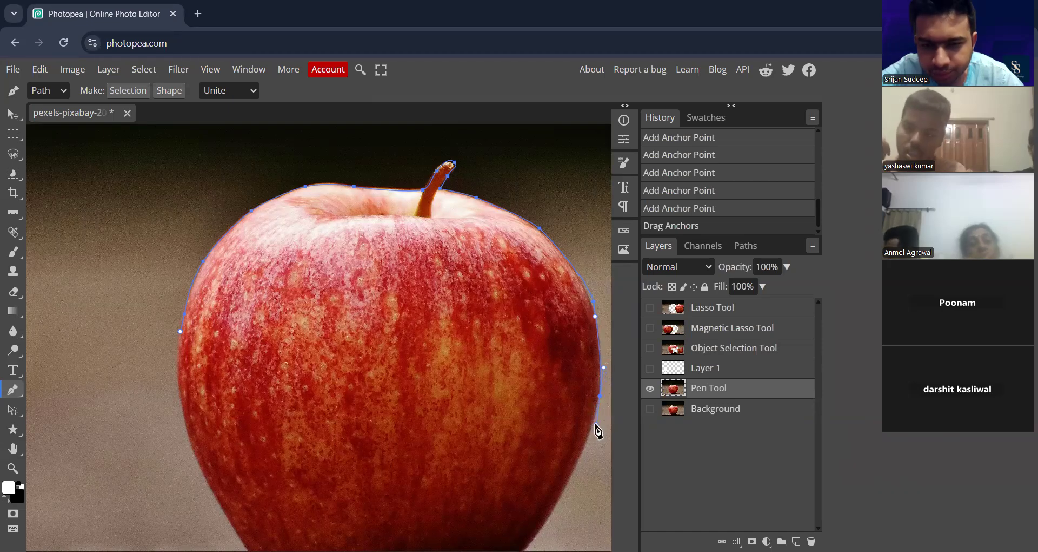
left_click(593, 422)
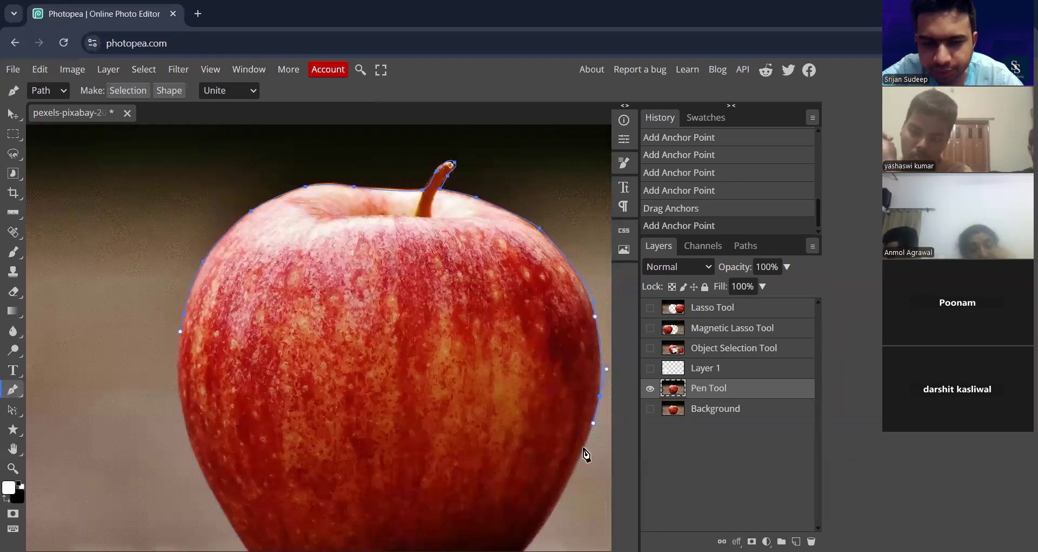
Trace the apple's lower-right edge, base and lower-left edge with the Pen path
left_click_drag(558, 507, 545, 535)
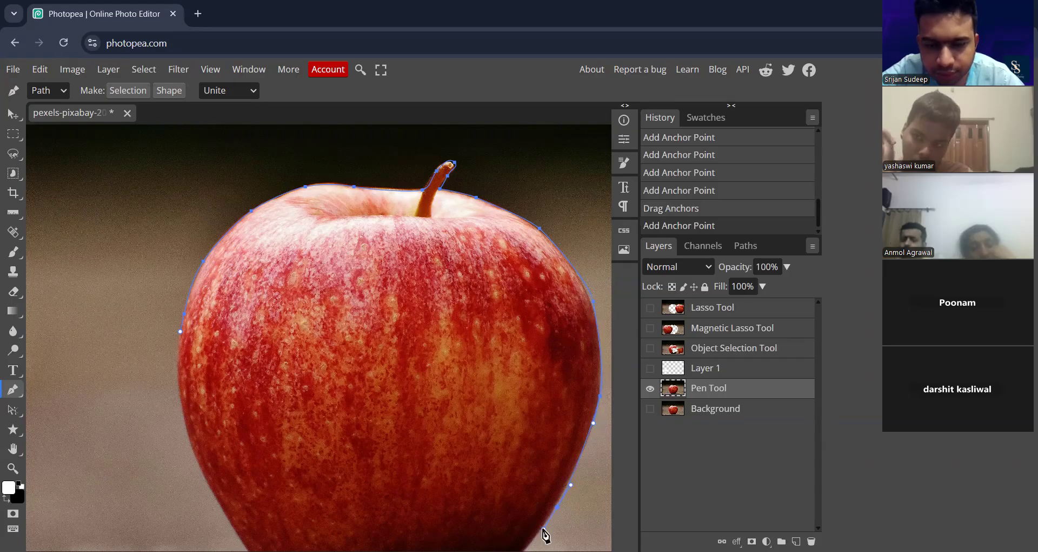
left_click(543, 529)
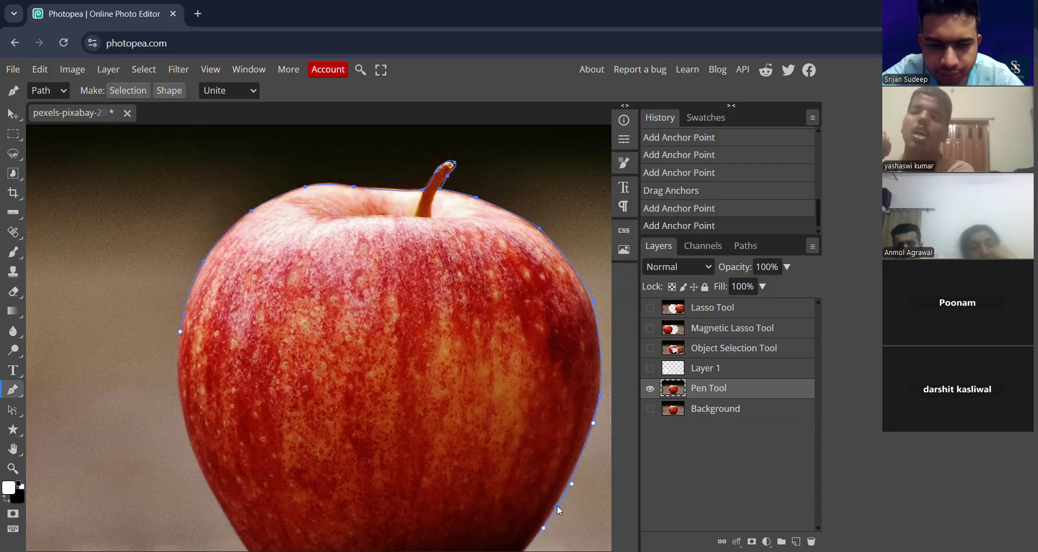
left_click_drag(556, 507, 555, 507)
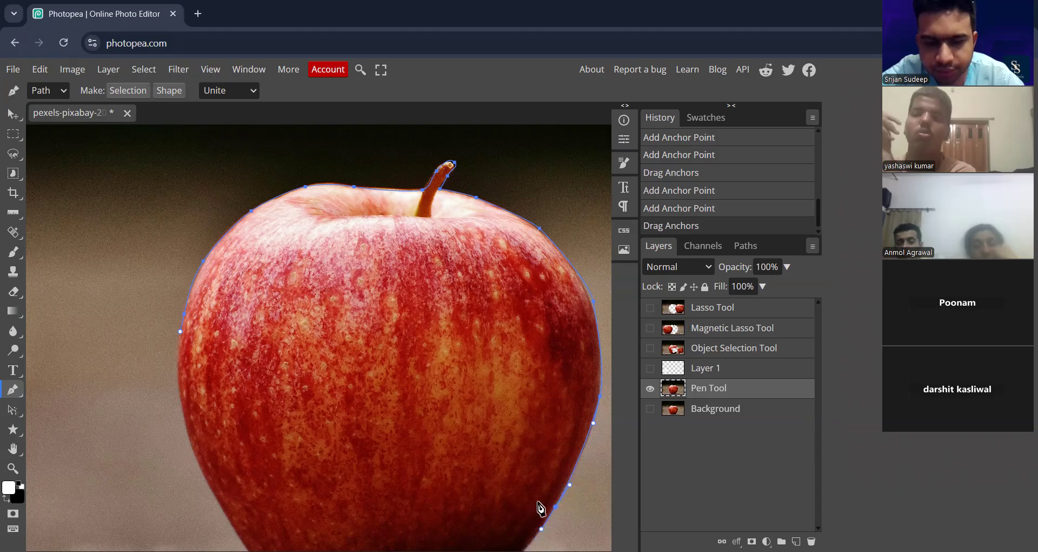
key("ctrl+minus")
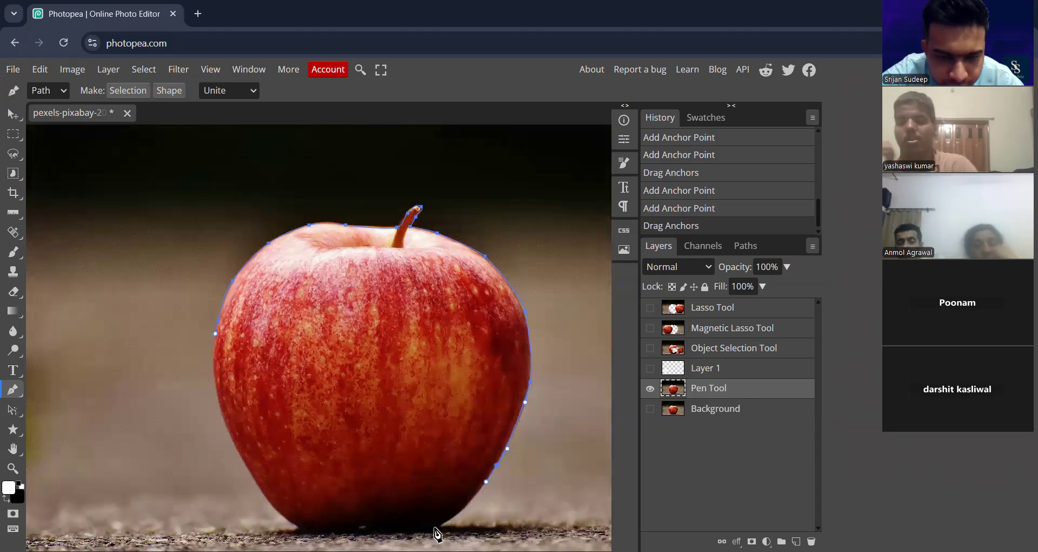
left_click_drag(458, 514, 229, 423)
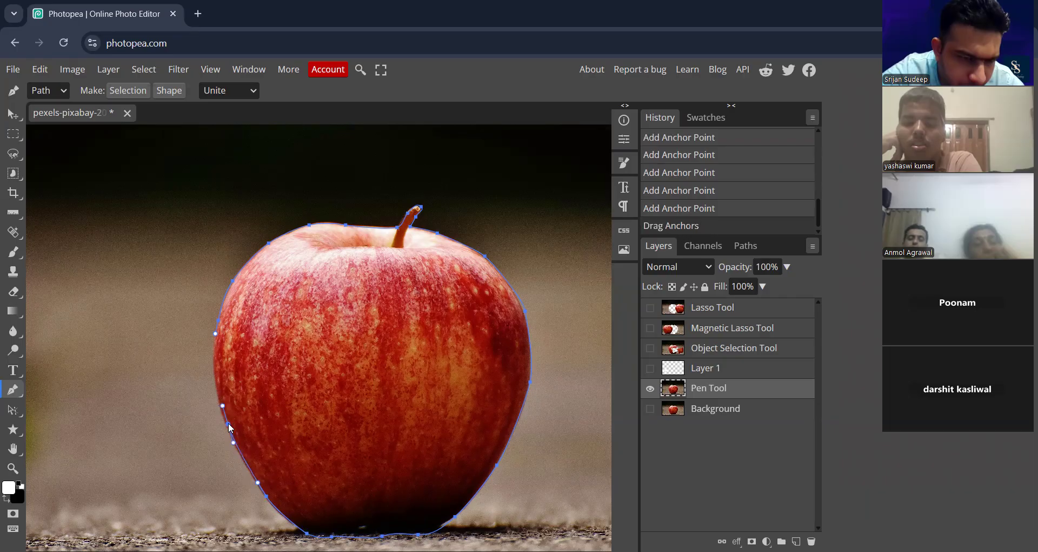
Try to bring the Pen path up the apple's left edge to its starting anchor, undoing the misplaced anchor points
left_click(215, 369)
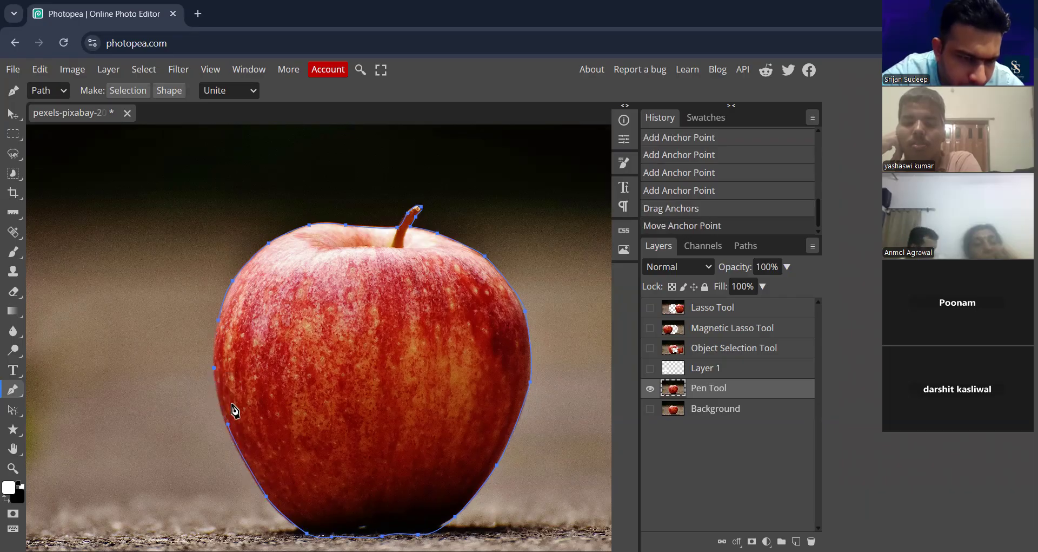
left_click(220, 315)
key("ctrl+plus")
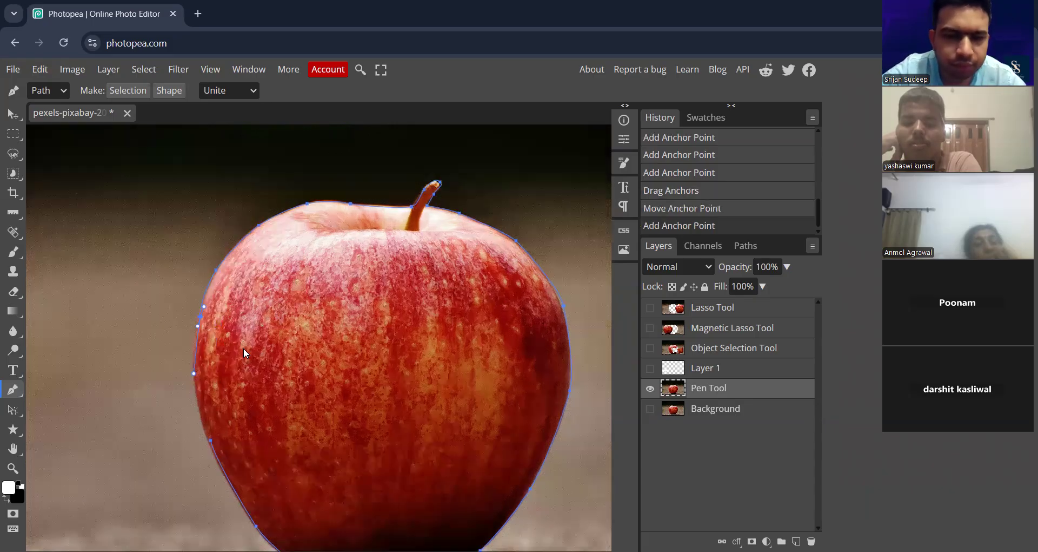
key("ctrl+plus")
key("ctrl+plus")
key("ctrl+z")
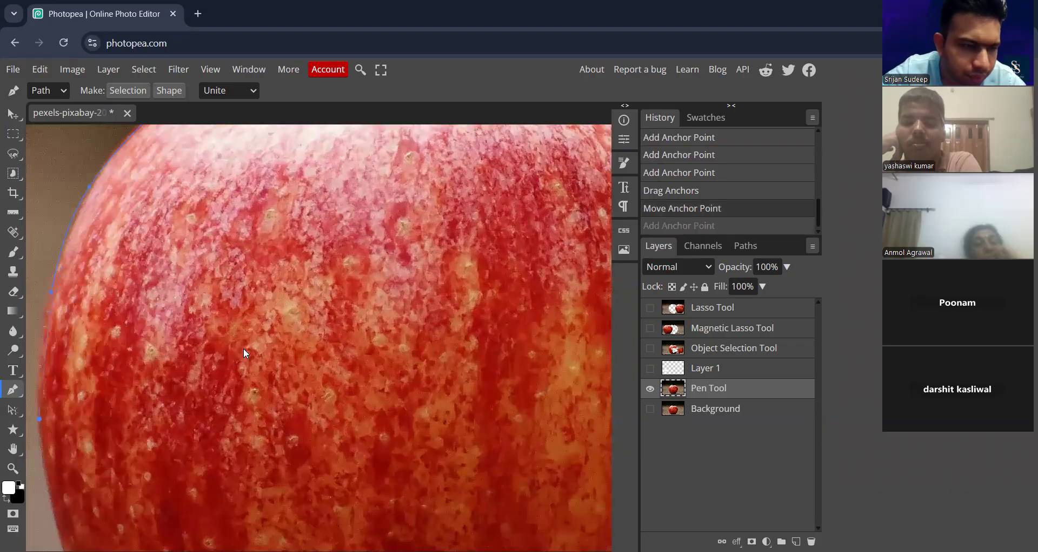
key("ctrl+z")
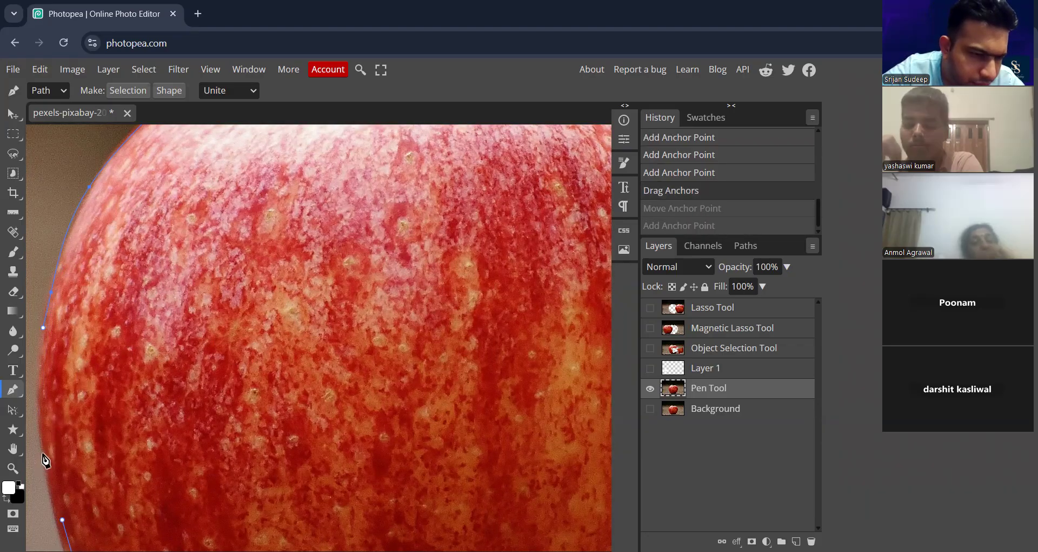
scroll(43, 381, "left", 1)
left_click(48, 390)
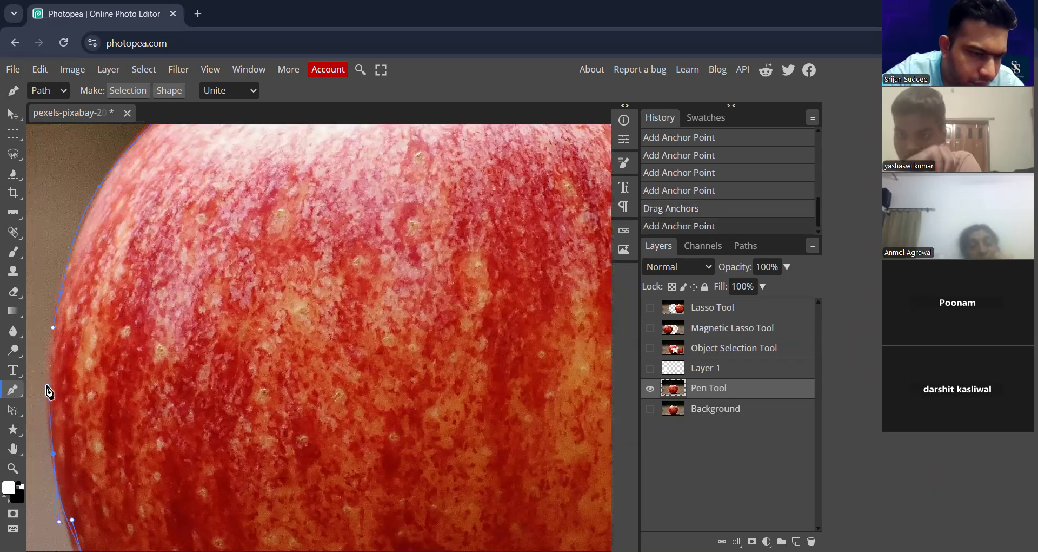
key("ctrl+z")
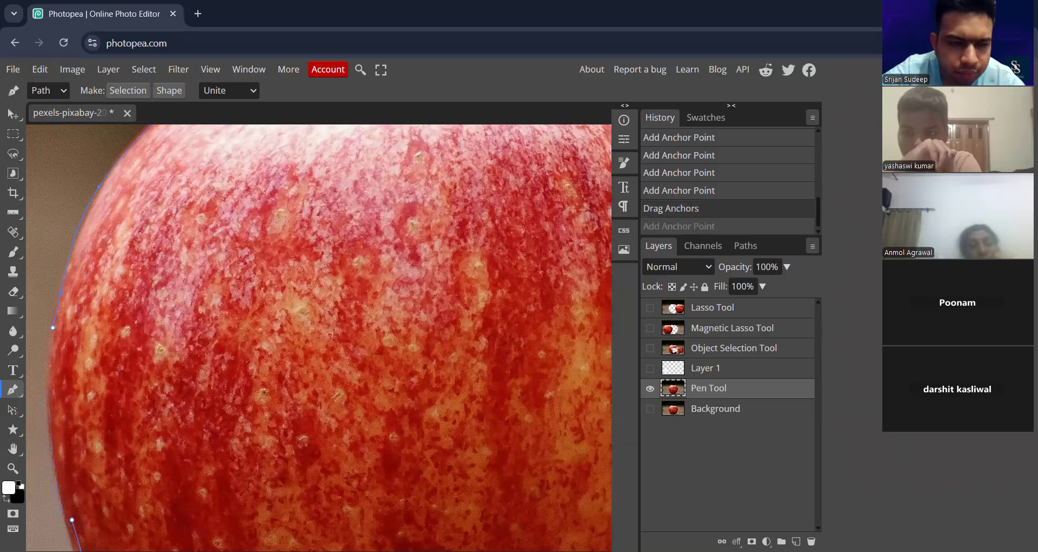
Reposition the Pen path's last anchor point so it sits on the apple's lower-left edge
key("space")
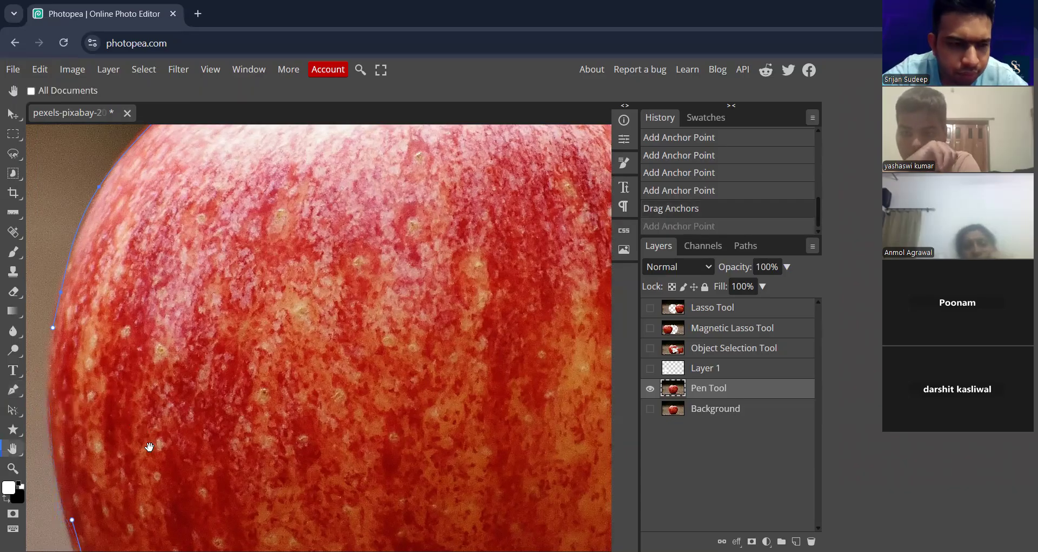
left_click_drag(156, 415, 190, 280)
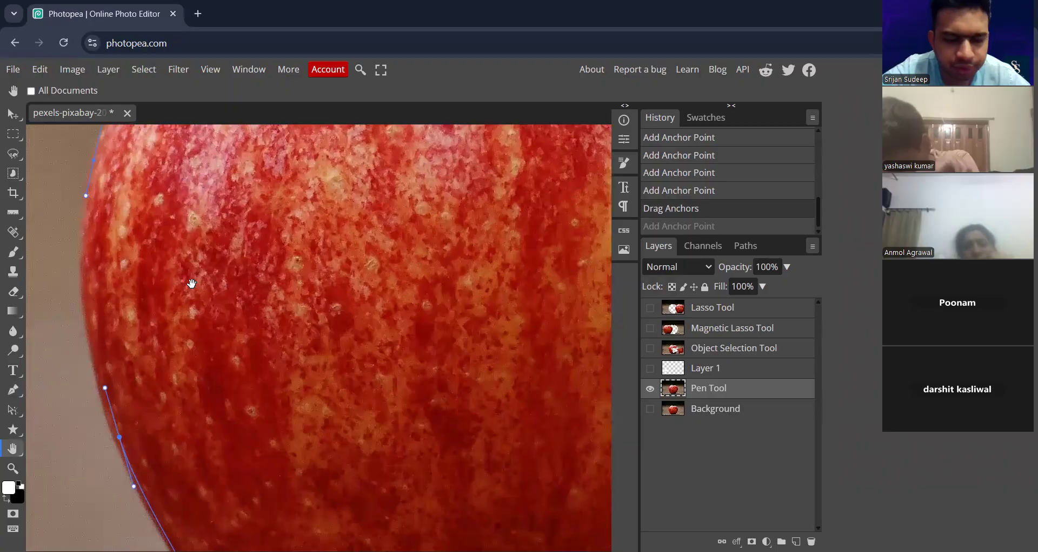
left_click(120, 437)
left_click_drag(122, 436, 116, 440)
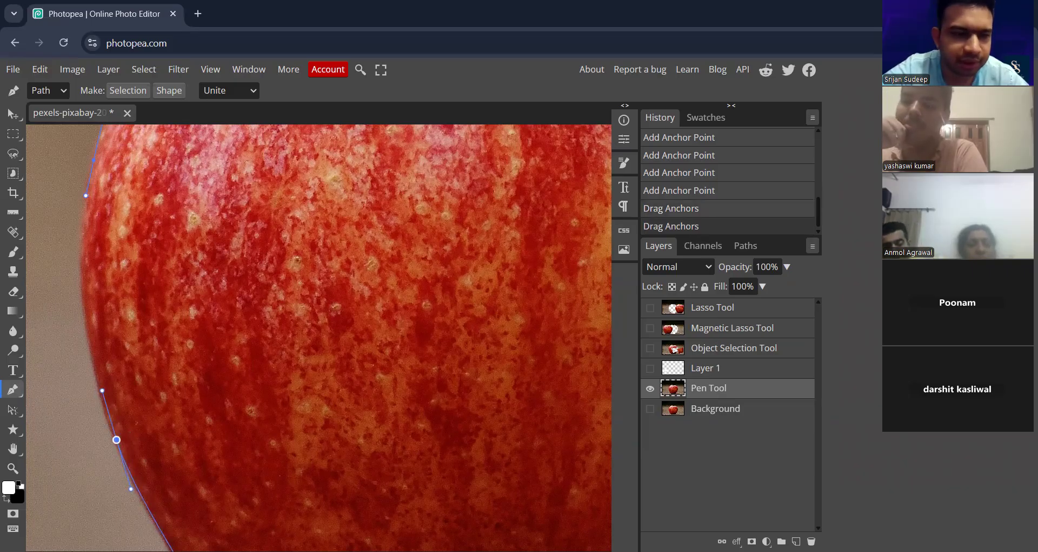
Add a curved anchor point on the apple's left edge and close the Pen path at its starting anchor
left_click(82, 297)
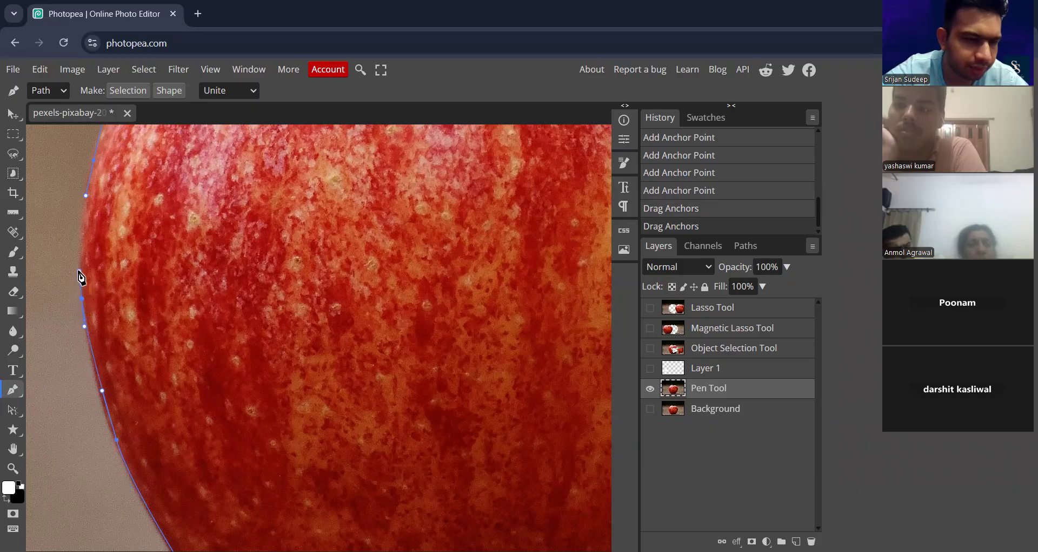
left_click(80, 253)
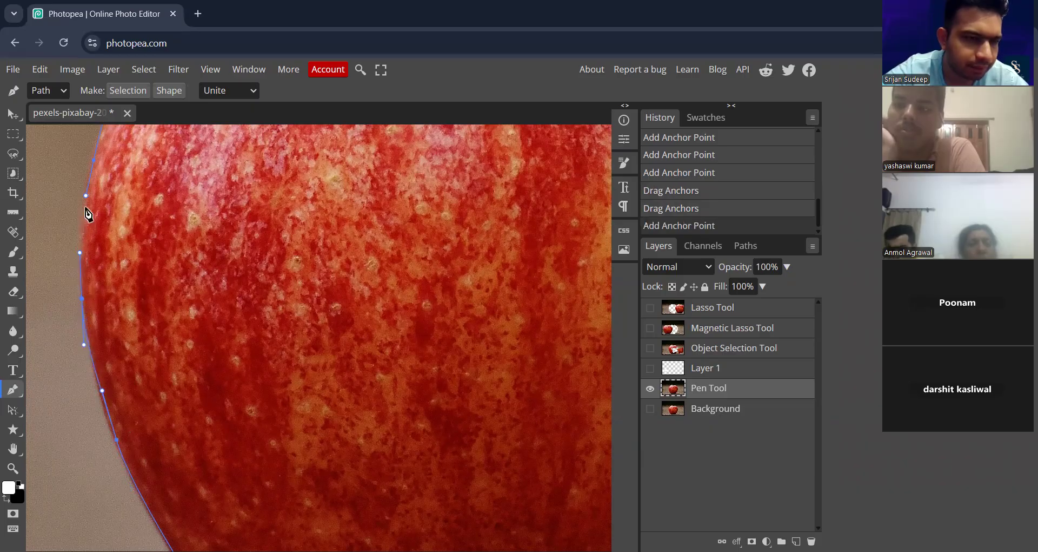
left_click(91, 181)
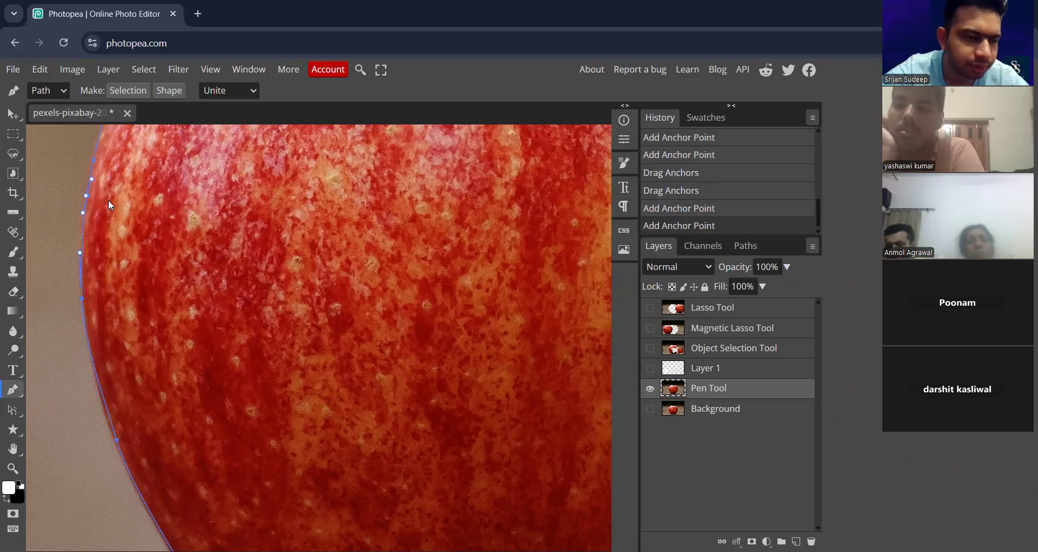
key("ctrl+z")
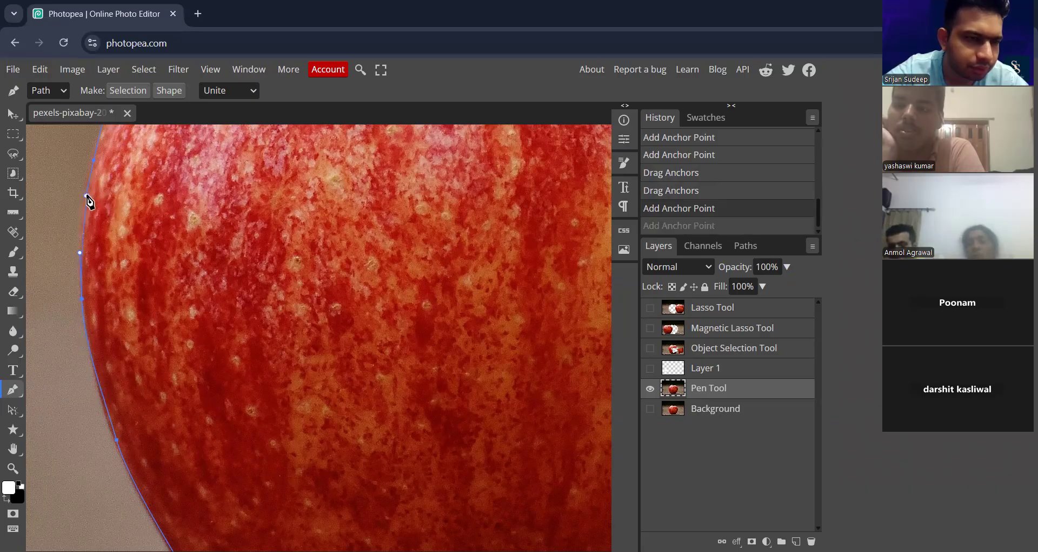
left_click(86, 192)
key("ctrl+0")
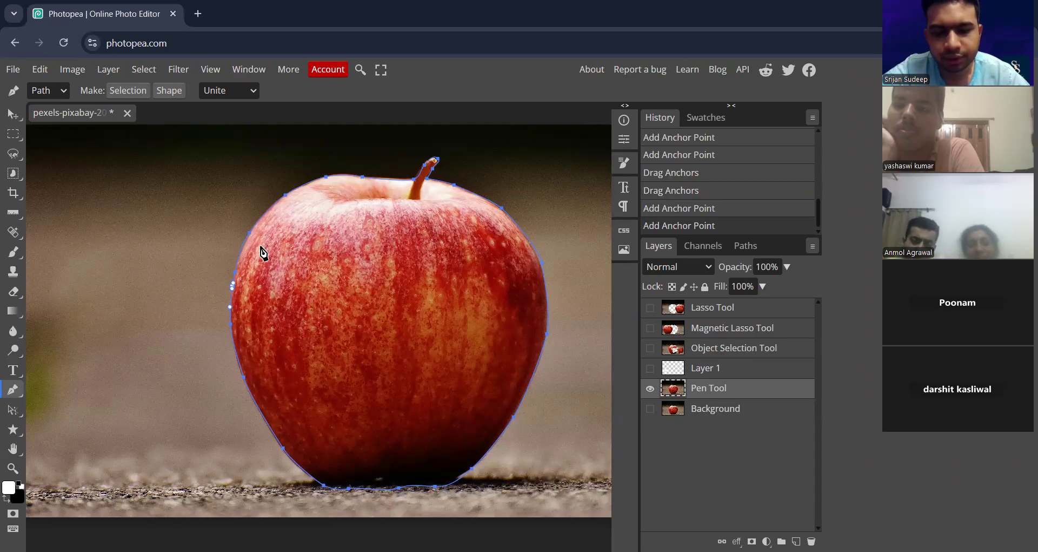
Turn the closed path into a selection, move the apple to the left of its original place, and deselect it
key("ctrl+Return")
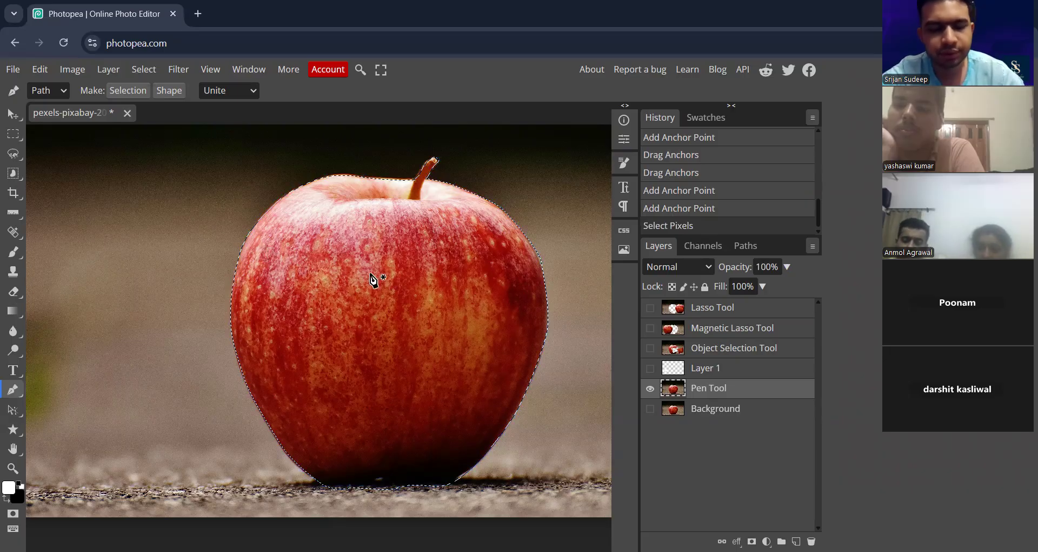
key("v")
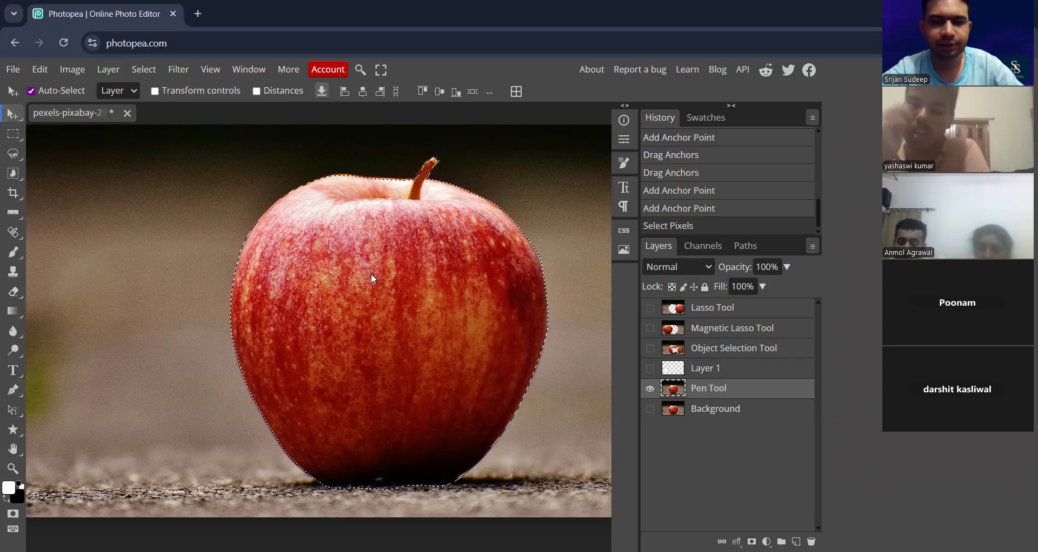
left_click_drag(368, 307, 158, 306)
key("ctrl+minus")
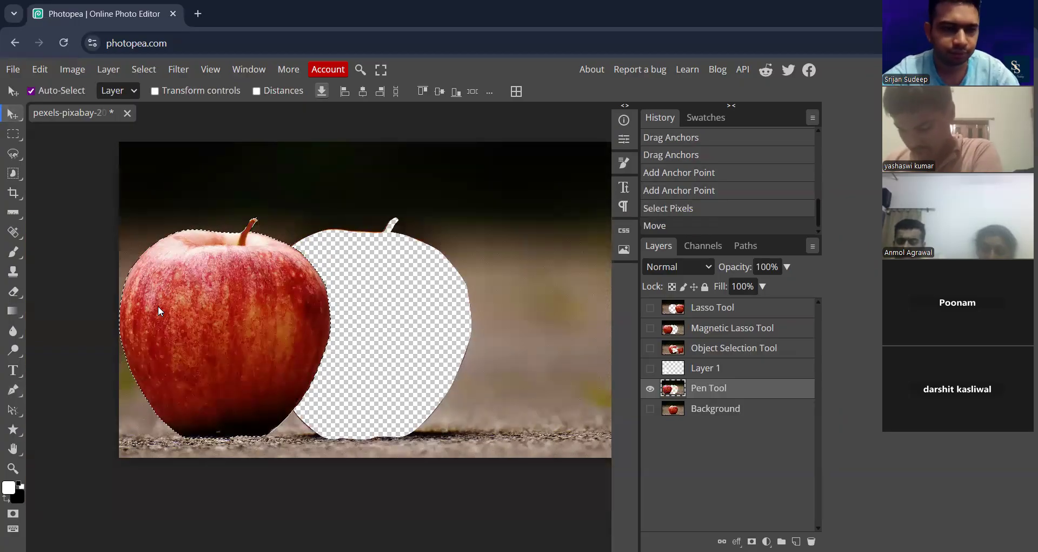
left_click_drag(189, 316, 205, 318)
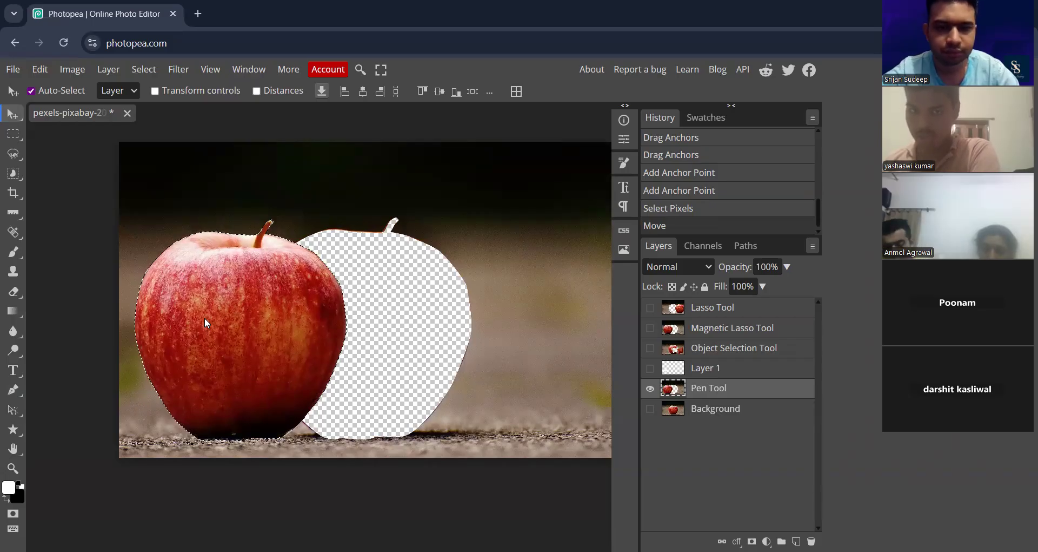
key("ctrl+d")
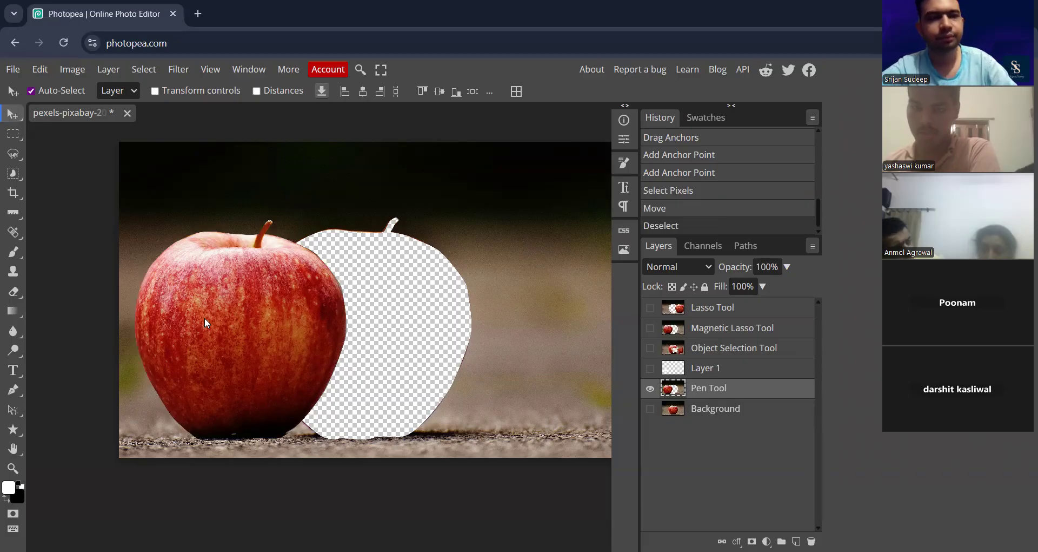
Move Layer 1 directly below the Pen Tool layer and leave all layers hidden
key("h")
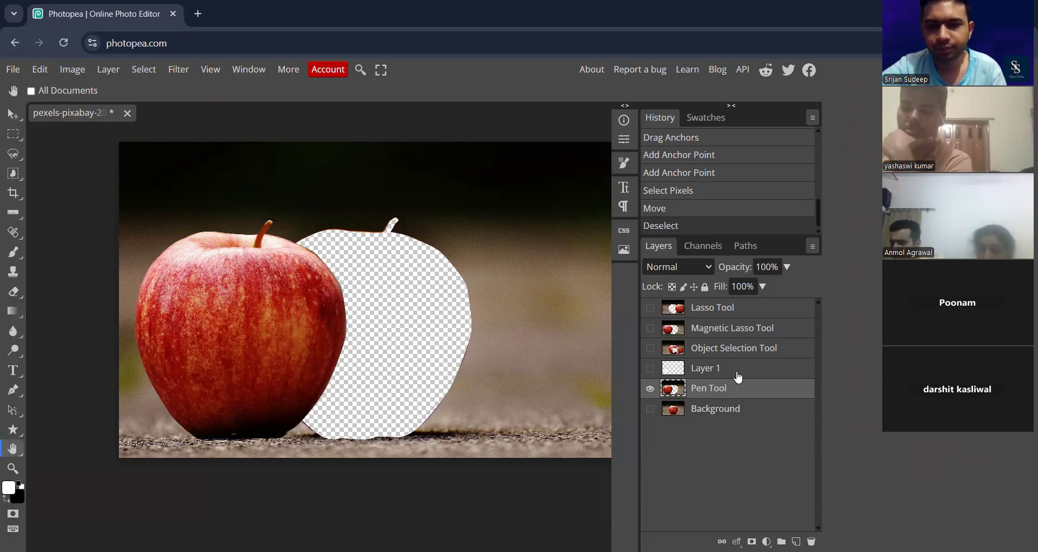
left_click_drag(741, 393, 741, 398)
left_click(651, 368)
left_click(650, 409)
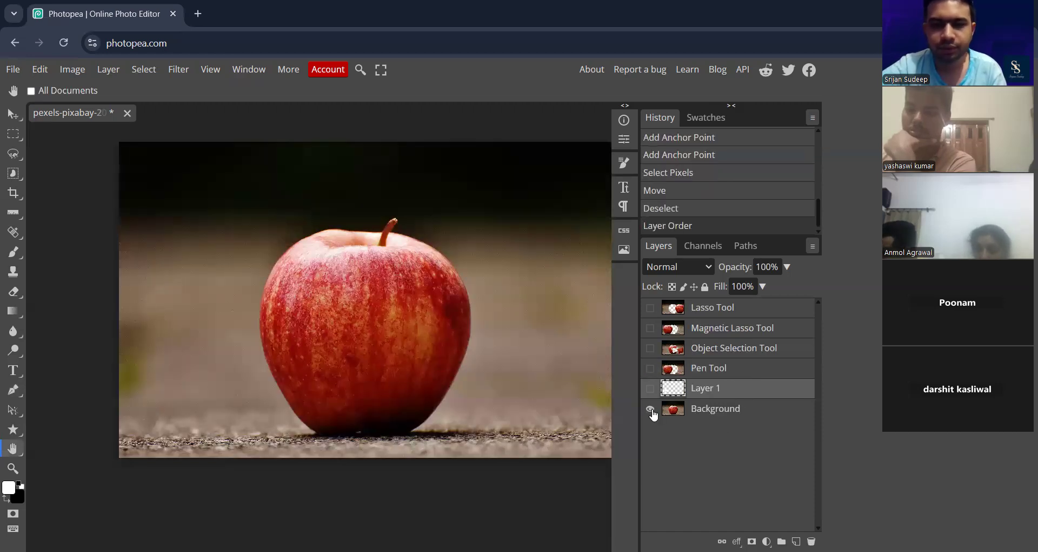
left_click(651, 410)
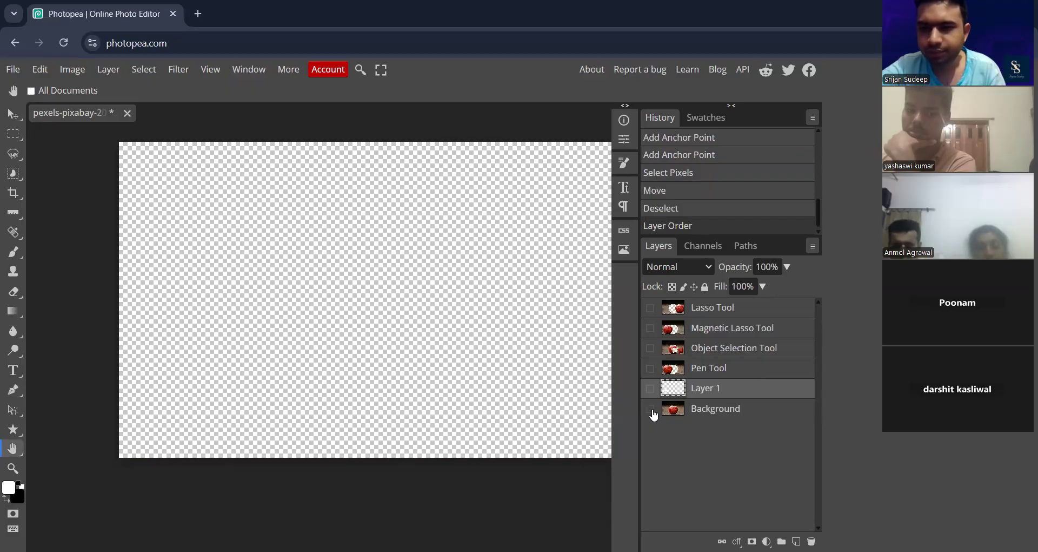
Examine the cut-out edges on the Lasso Tool and Magnetic Lasso Tool layers up close, showing one layer at a time
left_click(651, 308)
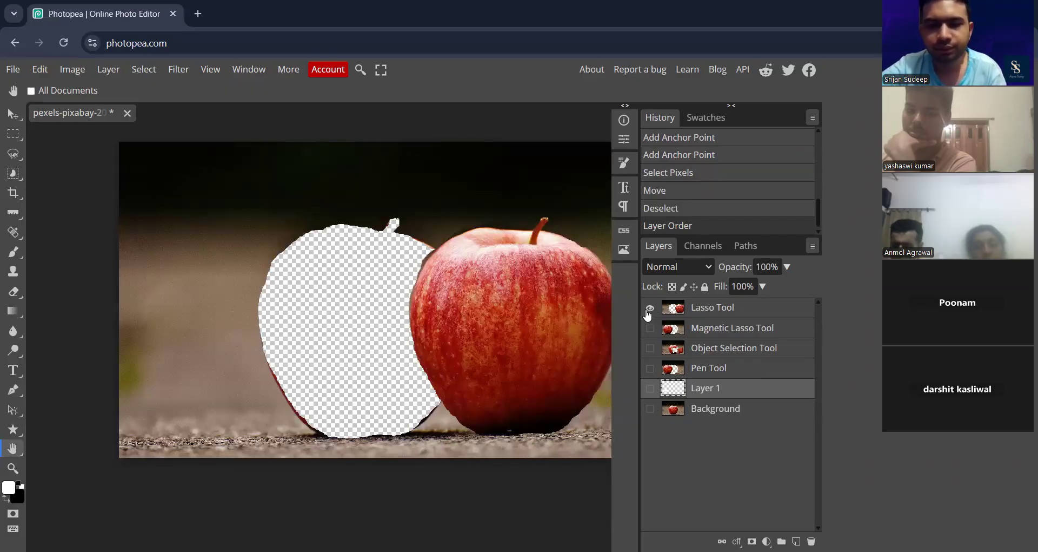
key("ctrl+plus")
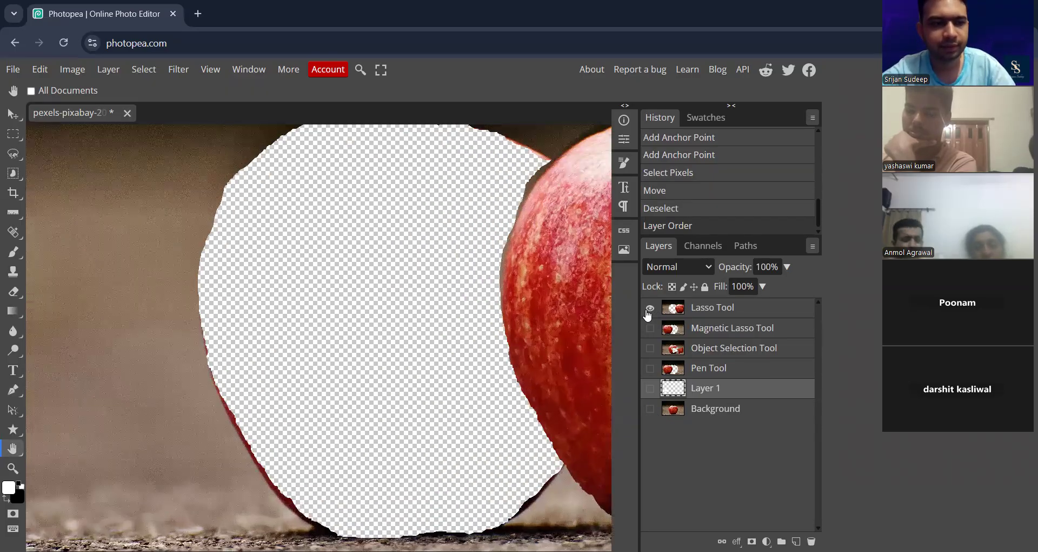
left_click_drag(601, 287, 258, 295)
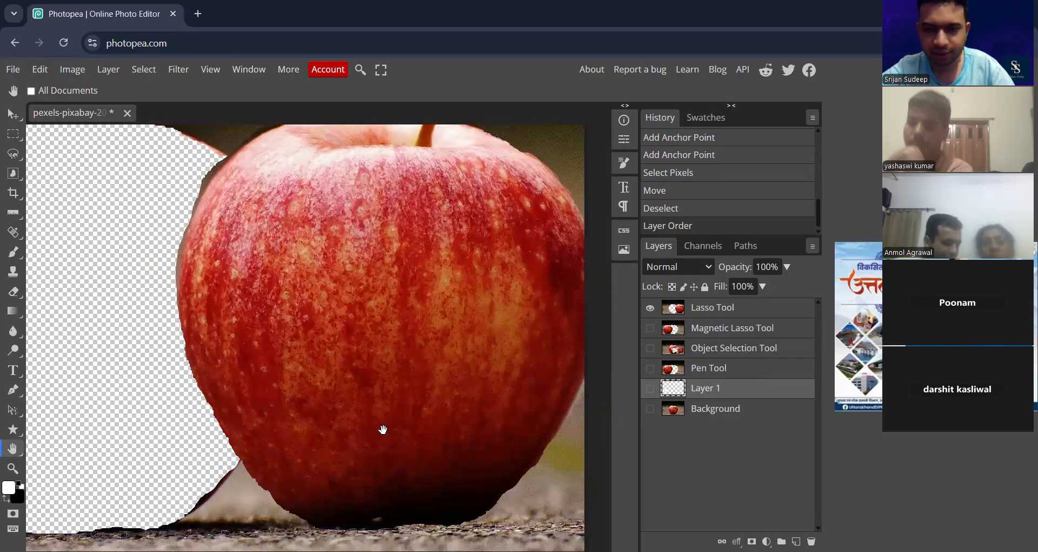
left_click(650, 308)
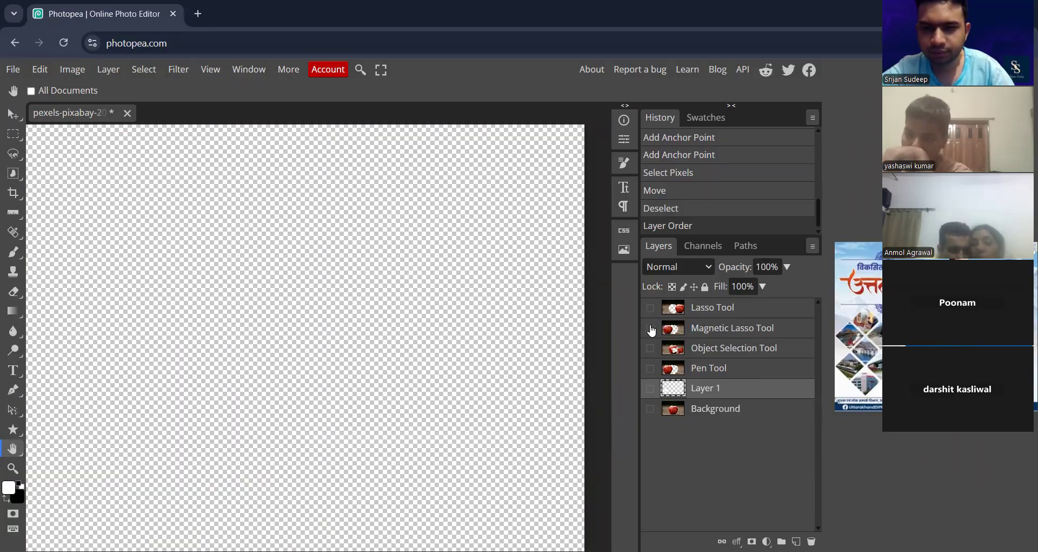
left_click(650, 327)
left_click_drag(252, 375, 622, 367)
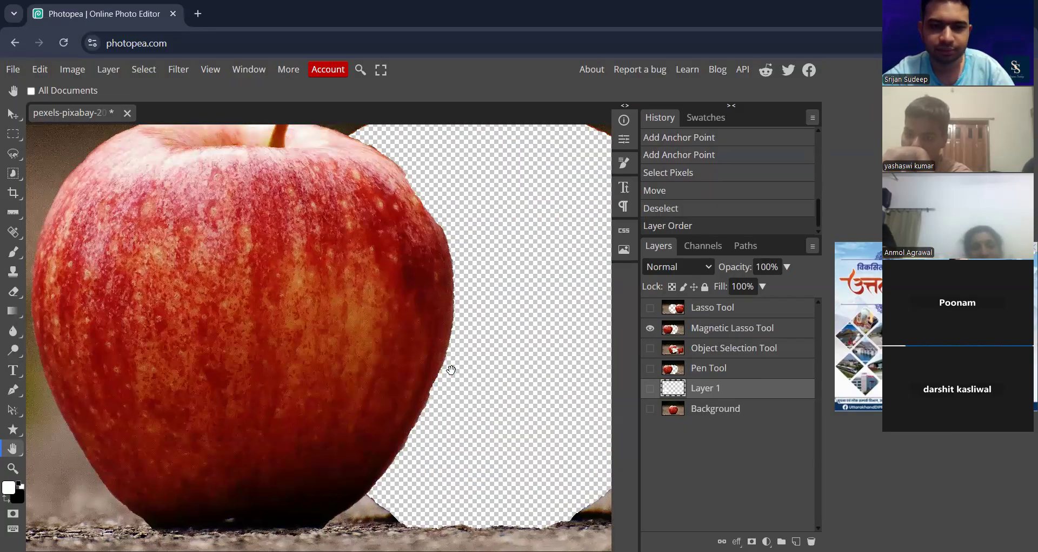
left_click(650, 328)
Show the Object Selection Tool layer alone, examine its cut-out, and hide it again
left_click(650, 349)
left_click_drag(488, 401, 172, 383)
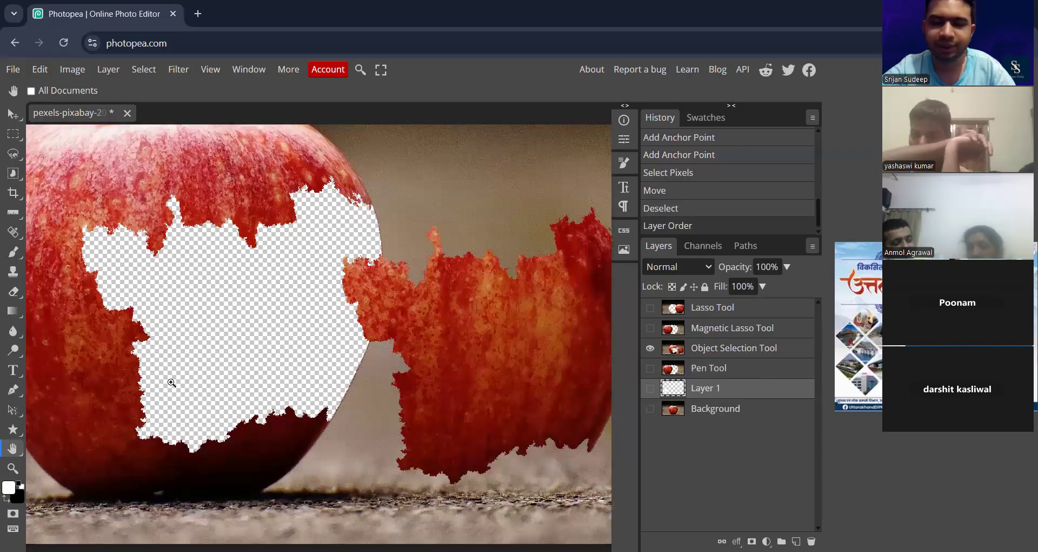
scroll(171, 383, "down", 3)
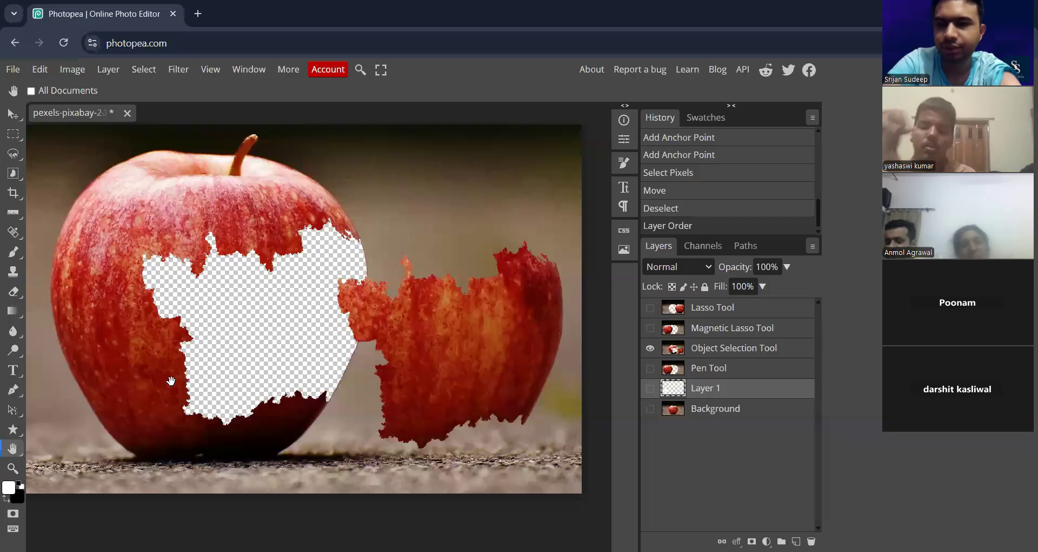
left_click(650, 348)
Show the Pen Tool layer alone and examine the edges of the moved apple and its hole up close
left_click(650, 368)
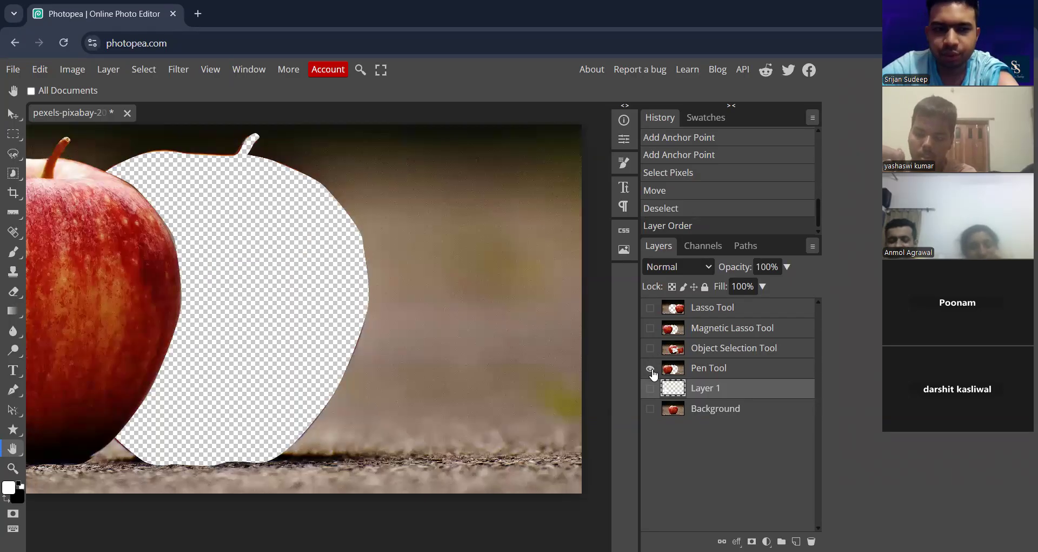
scroll(541, 373, "up", 1)
left_click_drag(539, 377, 598, 390)
scroll(276, 359, "up", 2)
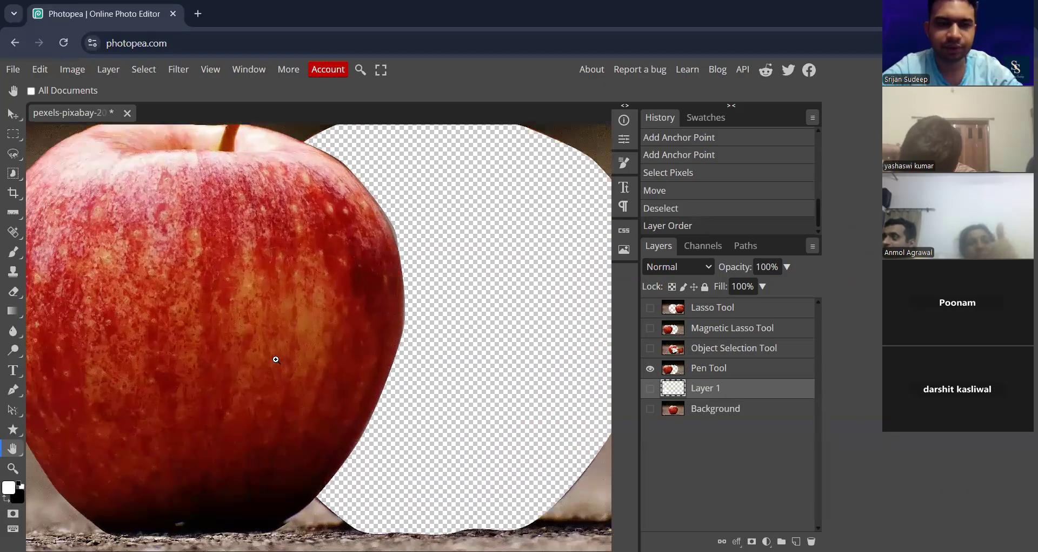
scroll(276, 359, "down", 1)
left_click_drag(371, 304, 293, 307)
scroll(371, 354, "down", 2)
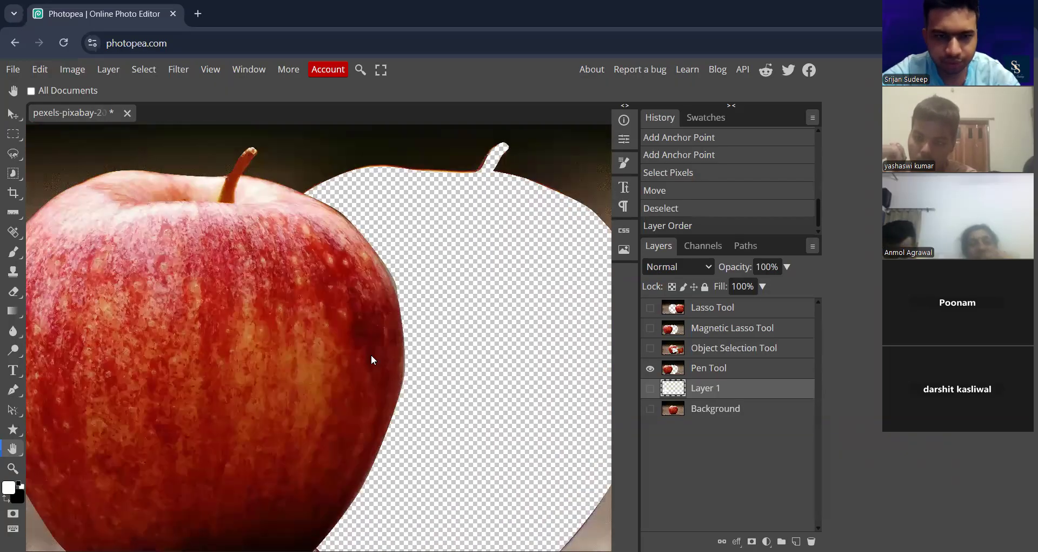
scroll(413, 331, "up", 2)
mouse_move(456, 288)
left_mouse_down()
mouse_move(481, 344)
mouse_move(479, 298)
mouse_move(468, 292)
left_mouse_up()
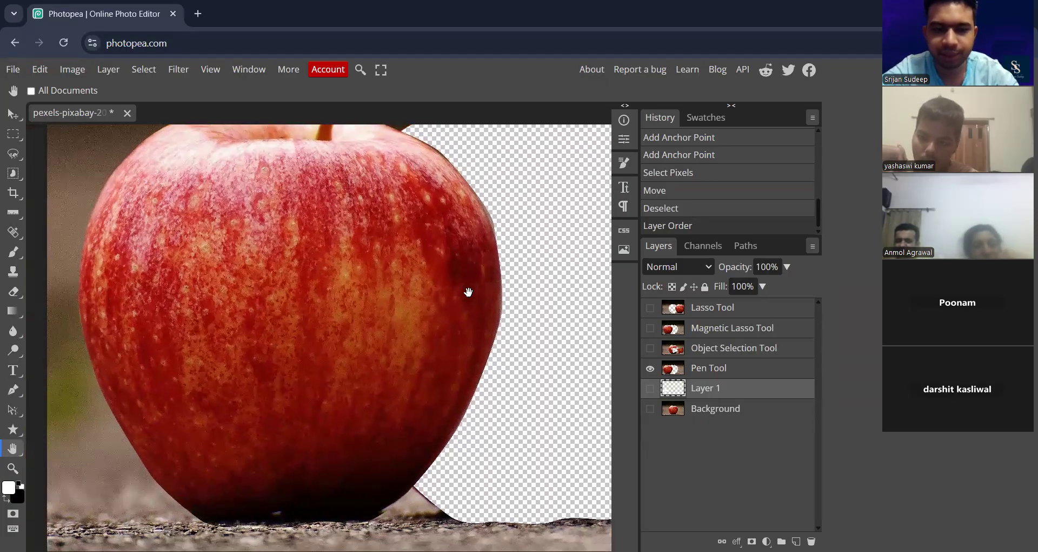
scroll(469, 292, "down", 4)
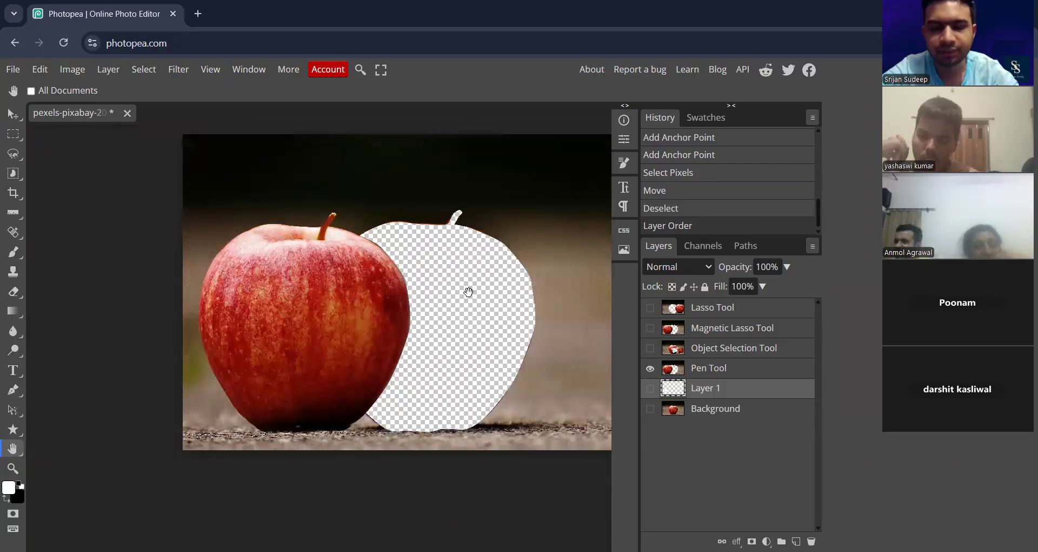
left_click_drag(468, 283, 417, 302)
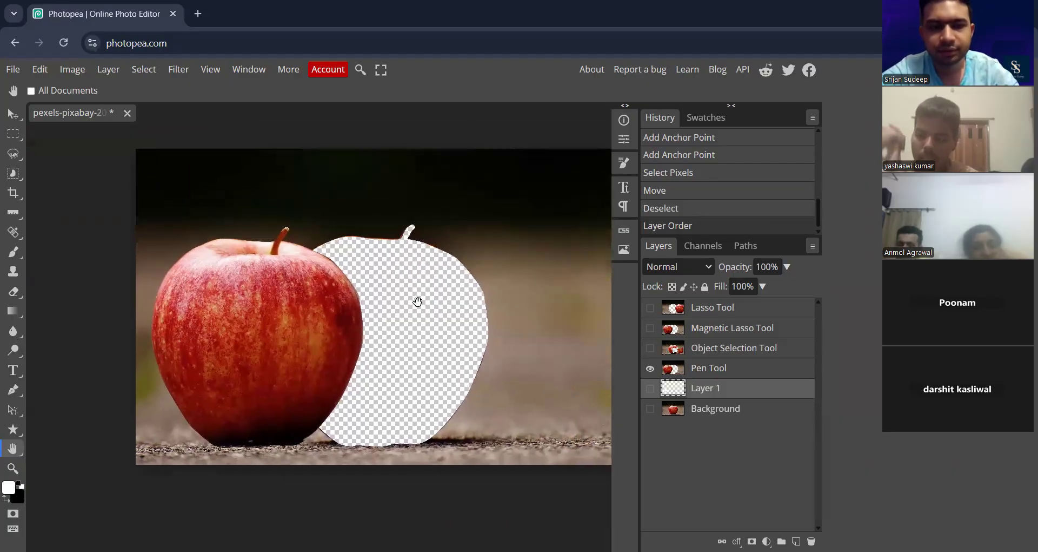
scroll(418, 304, "up", 2)
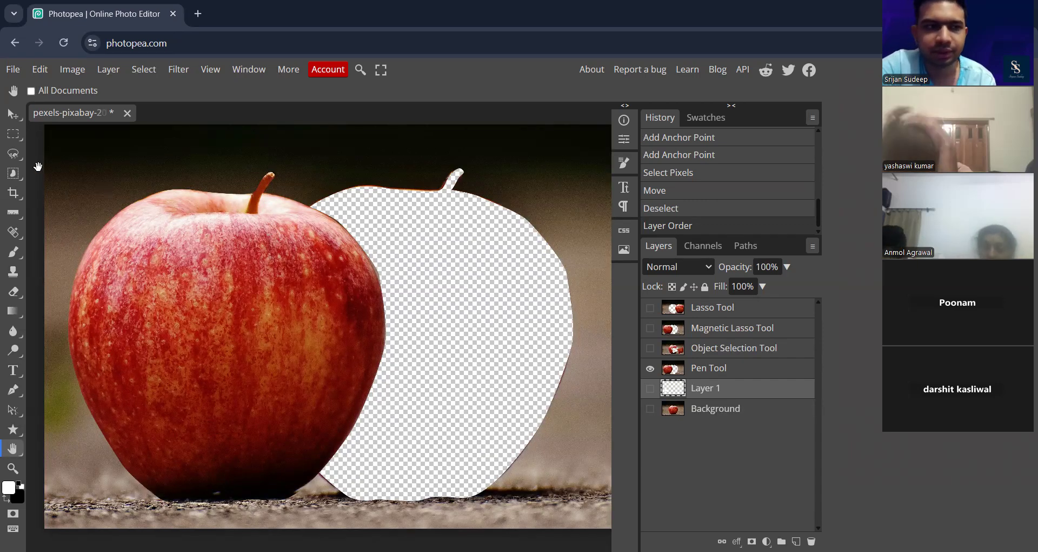
Compare the Lasso Tool and Magnetic Lasso Tool cut-outs at full-image view, then hide every layer
left_click(650, 308)
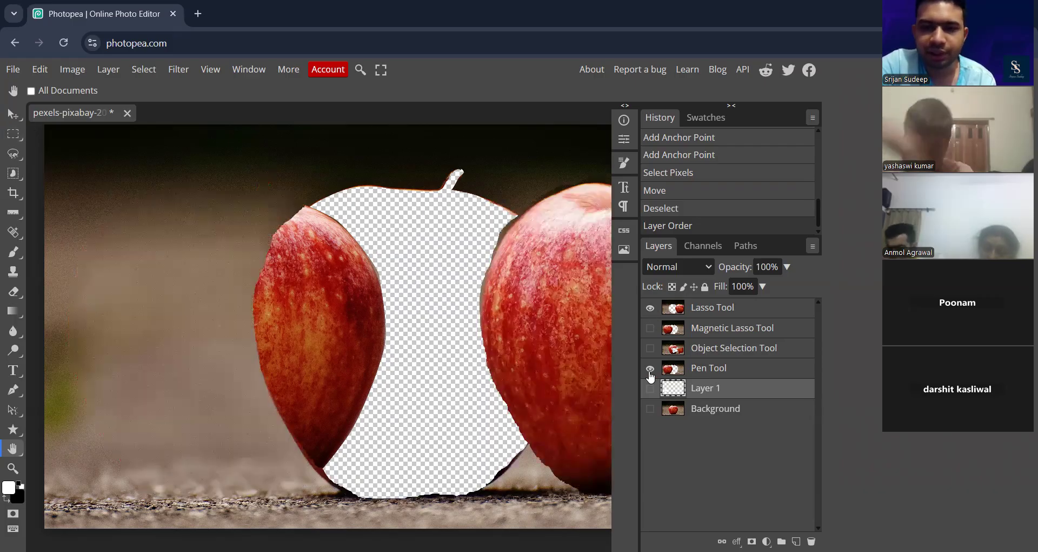
left_click(650, 371)
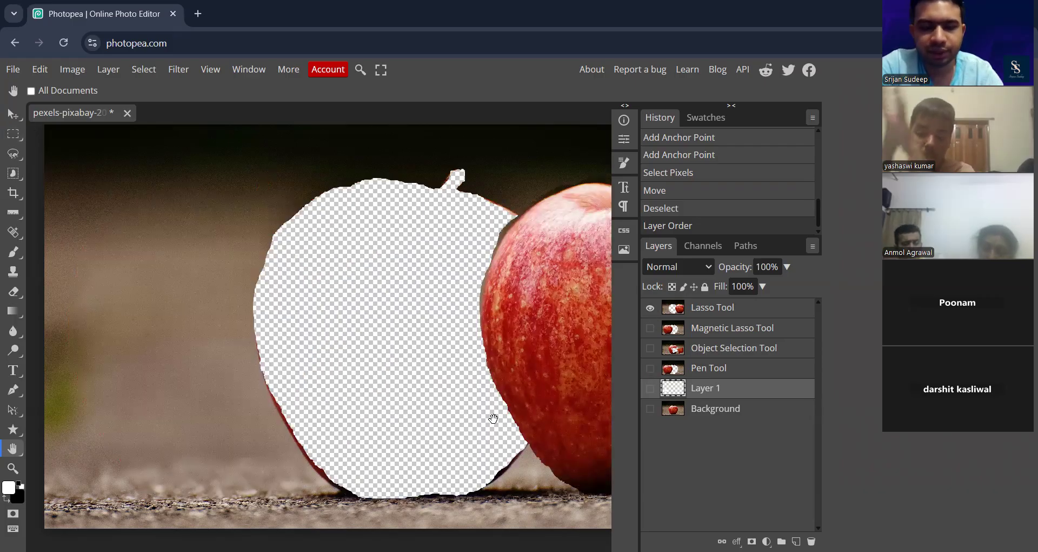
key("ctrl+minus")
key("ctrl+minus")
key("ctrl+minus")
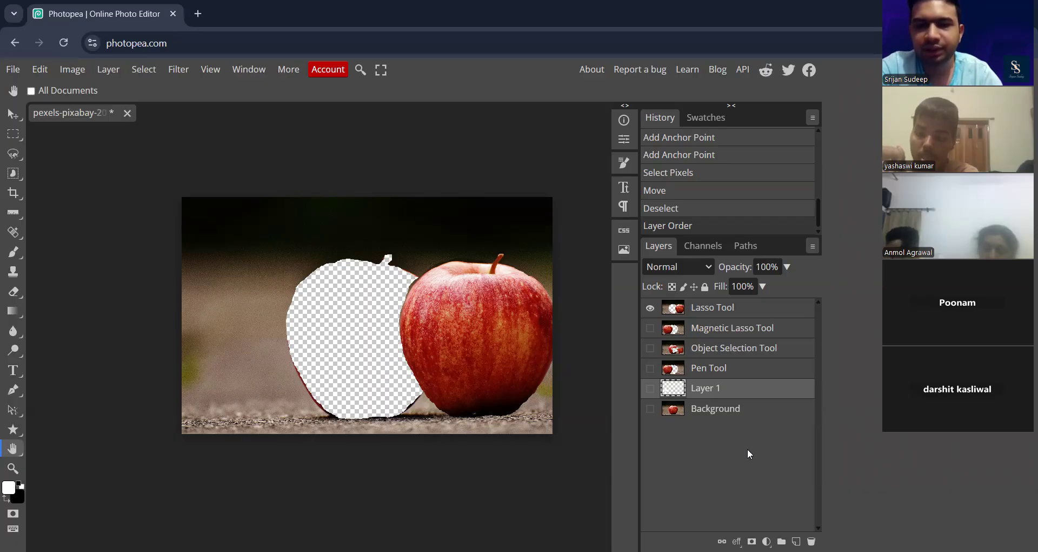
left_click(649, 307)
left_click(650, 328)
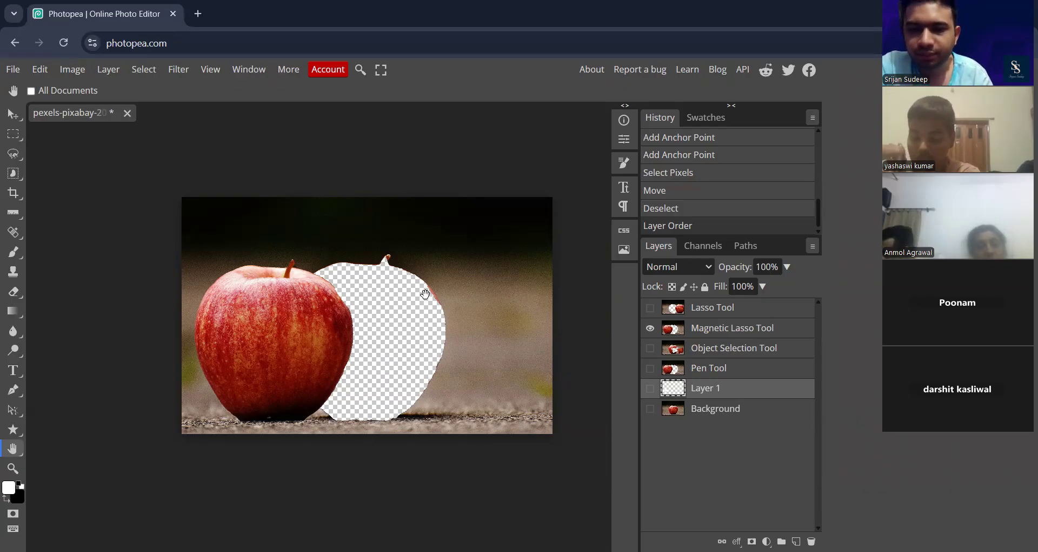
left_click(650, 327)
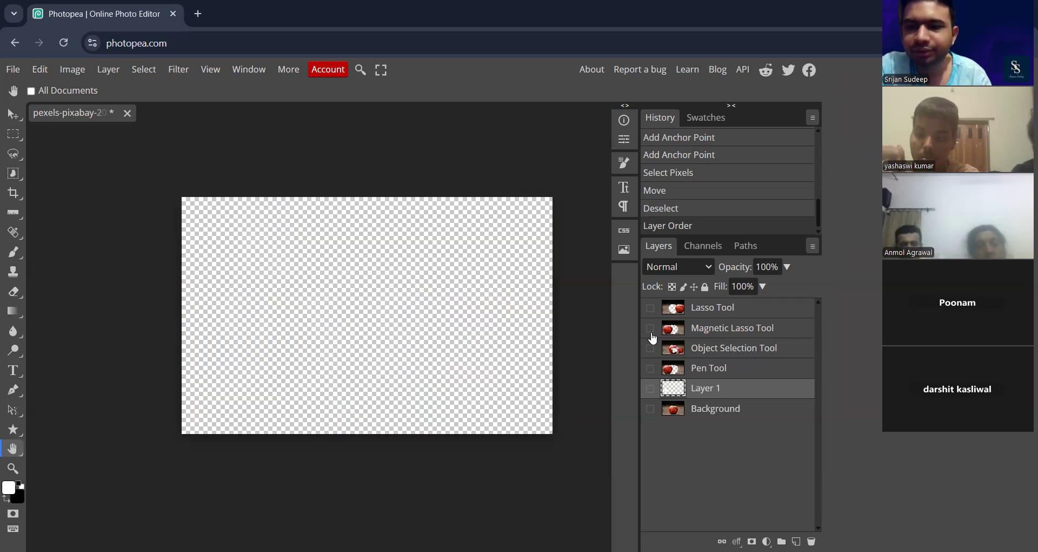
Show the Object Selection Tool layer for review and make it the active layer
left_click(650, 349)
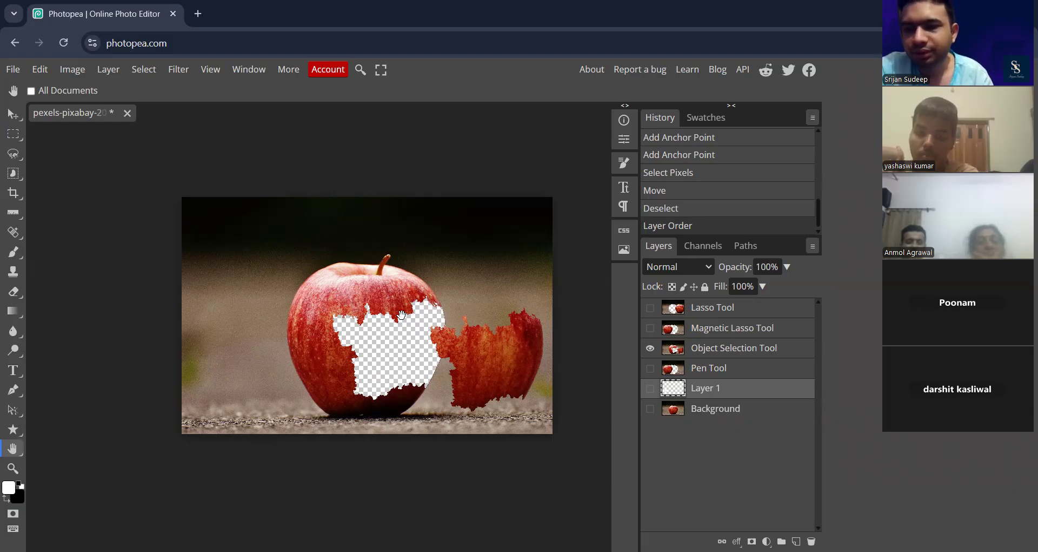
left_click(741, 375)
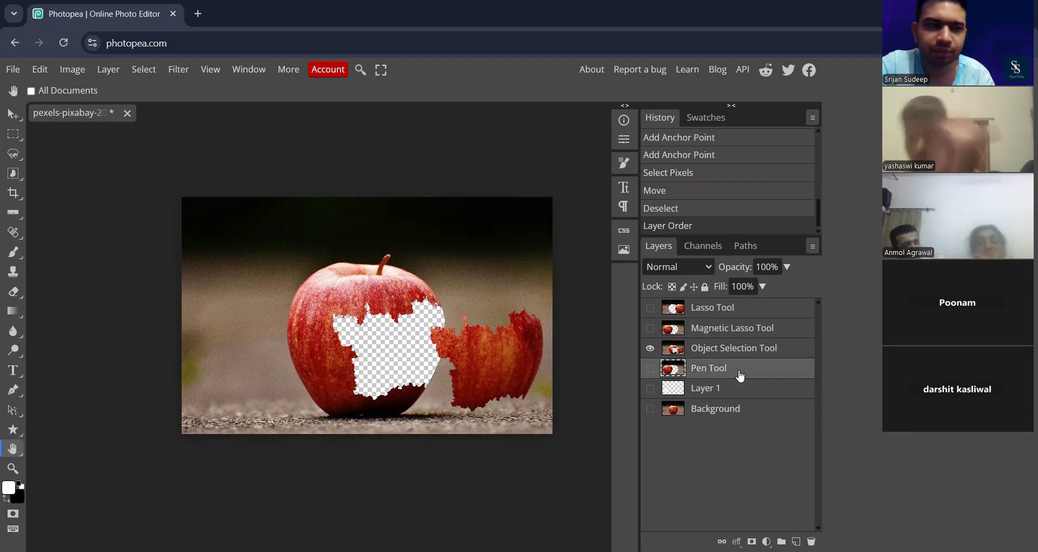
left_click(14, 391)
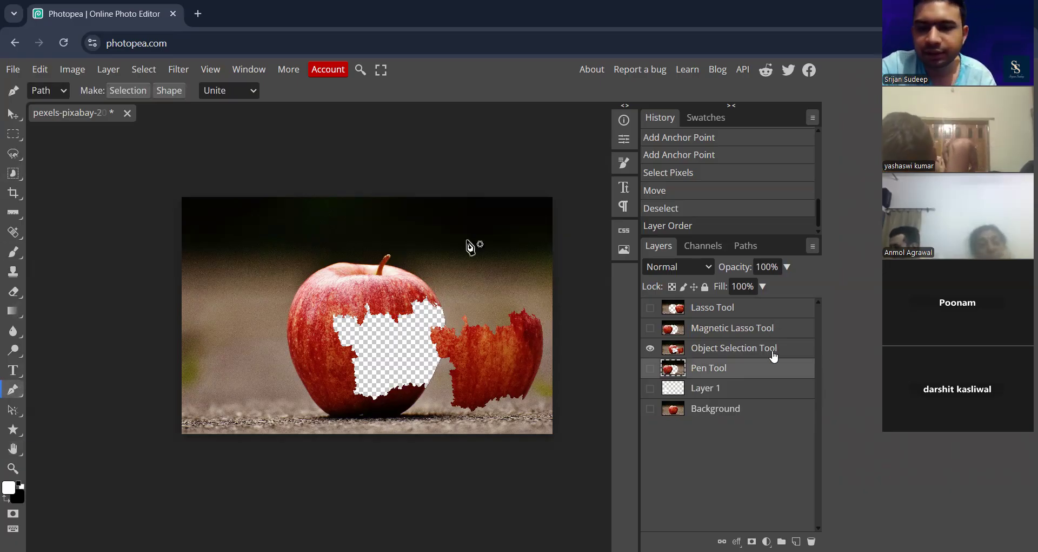
left_click(756, 313)
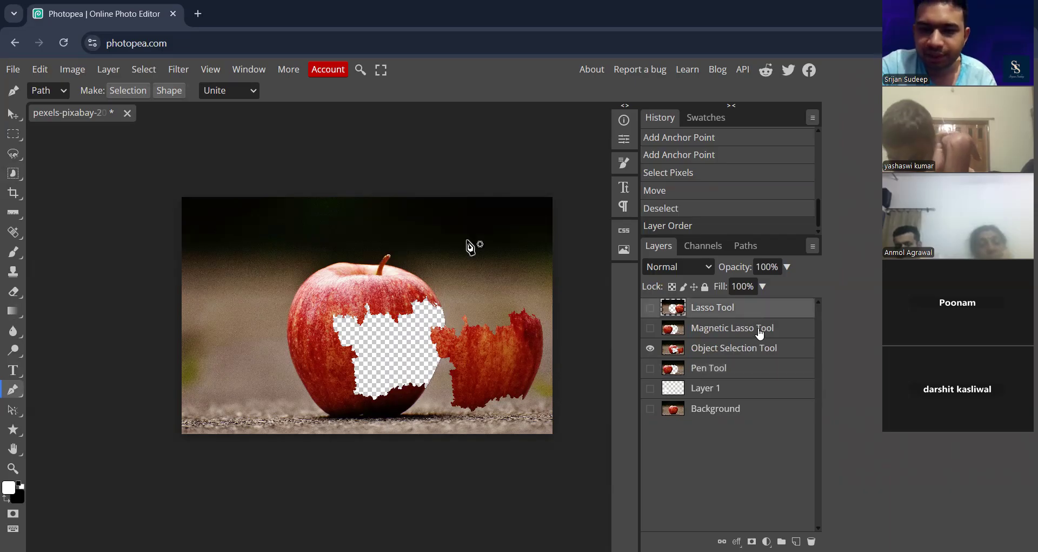
left_click(760, 330)
left_click(763, 349)
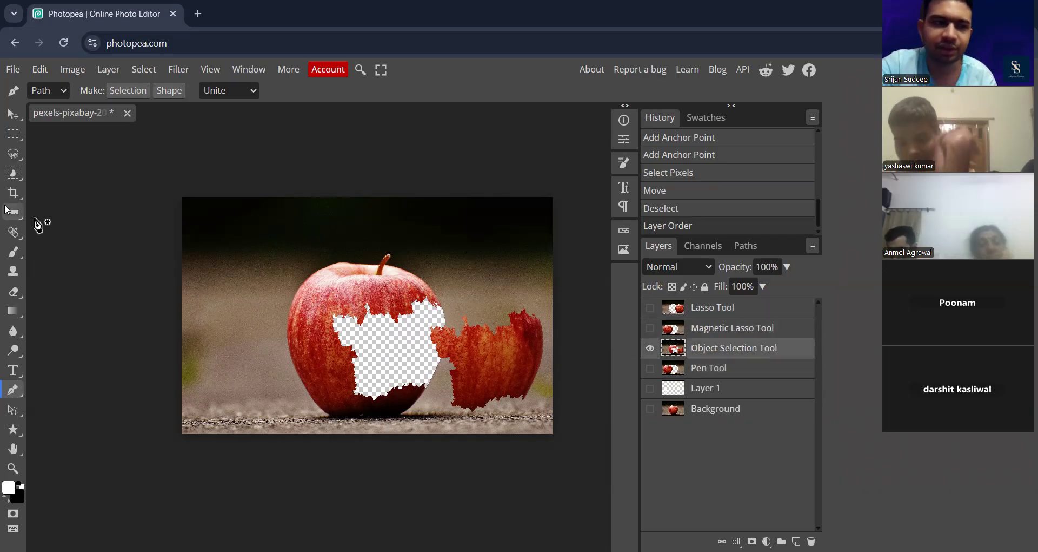
left_click(13, 154)
left_click(14, 175)
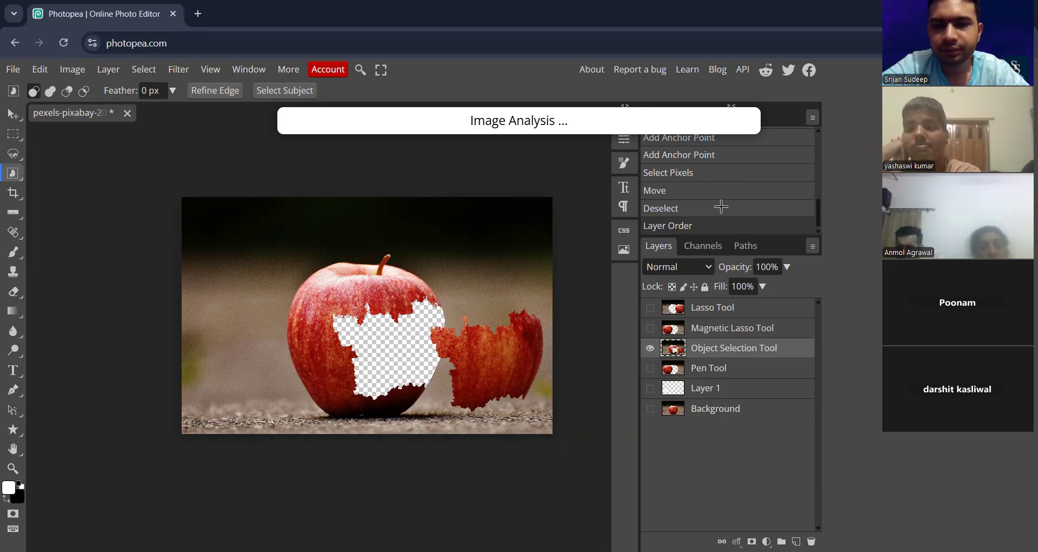
key("h")
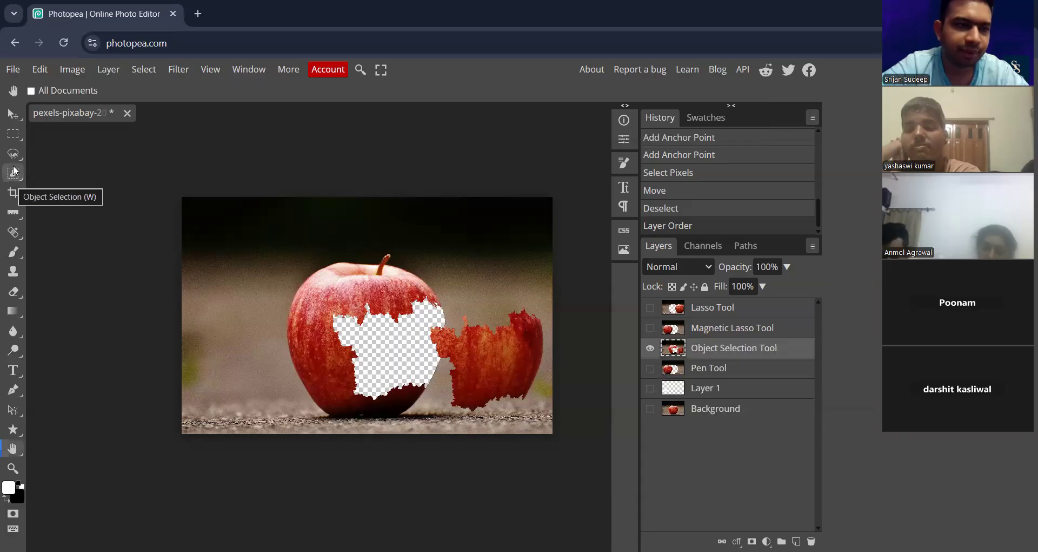
left_click(12, 391)
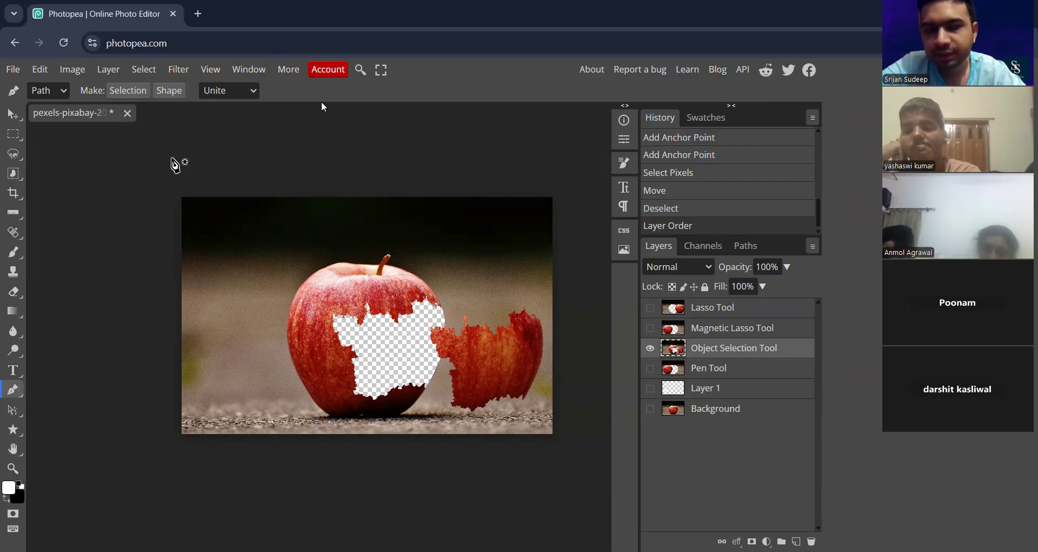
key("h")
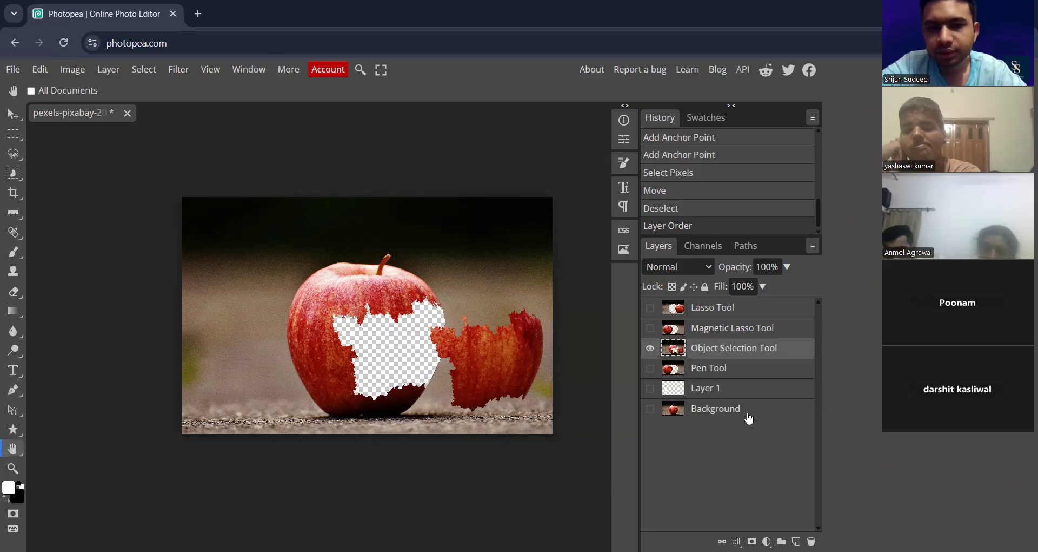
Hide the Object Selection Tool layer and show the Background layer with the intact apple
left_click(650, 348)
left_click(650, 347)
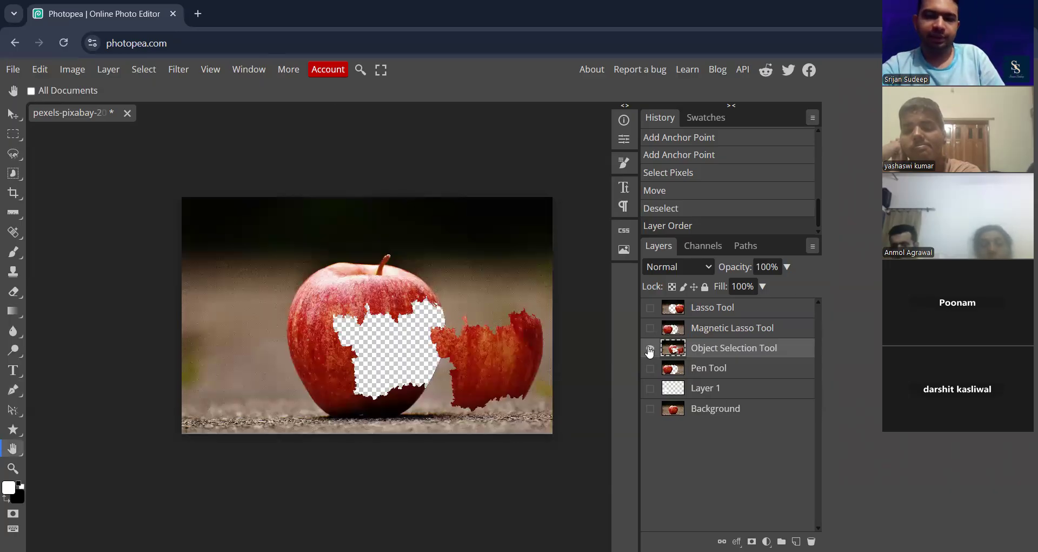
left_click(650, 408)
left_click(650, 348)
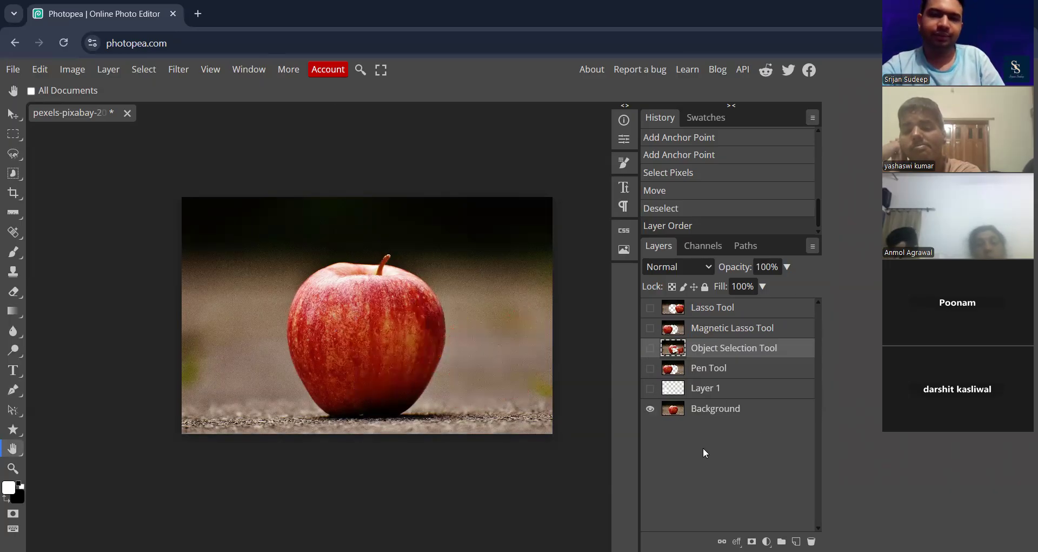
Show all the layers above the Background together to view the stacked apples, and hide them again
left_click(650, 307)
left_click(650, 327)
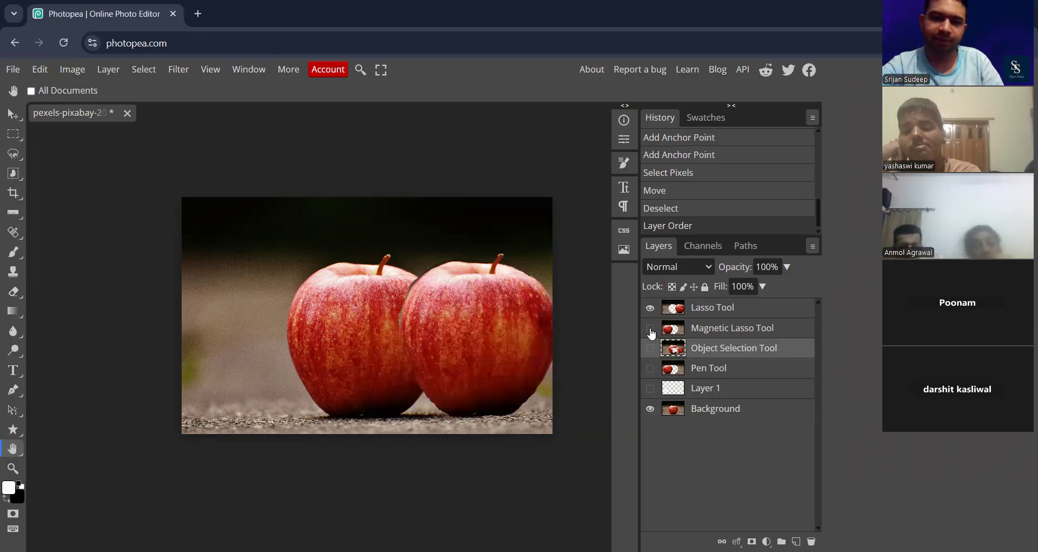
left_click(650, 348)
left_click(650, 368)
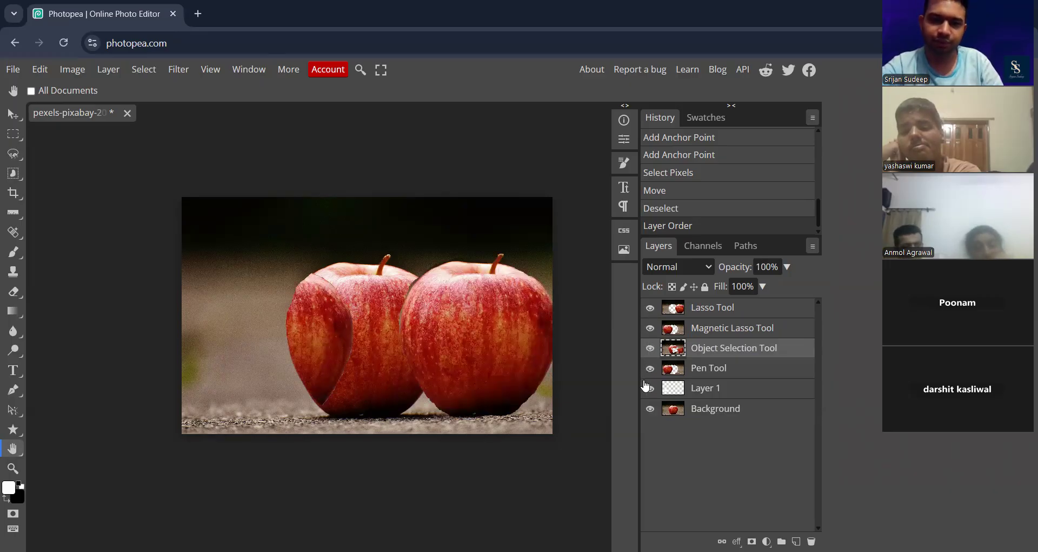
left_click(651, 389)
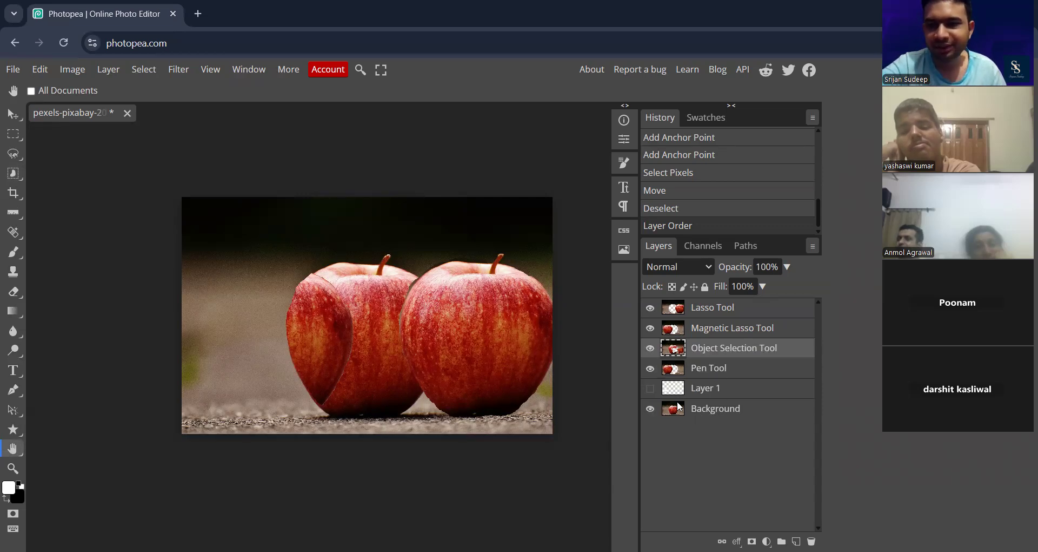
left_click(650, 388)
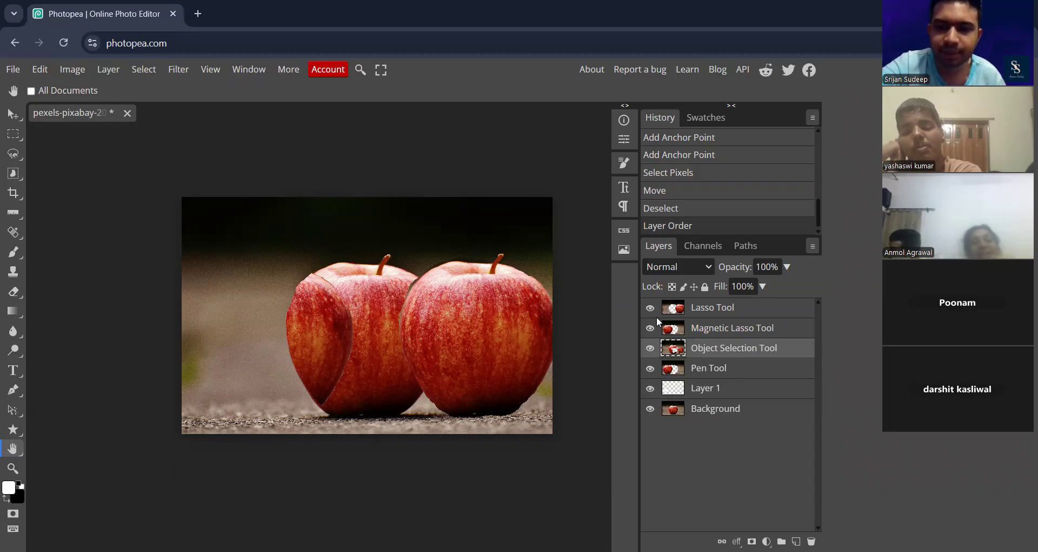
mouse_move(652, 308)
left_mouse_down()
mouse_move(647, 381)
mouse_move(694, 414)
left_mouse_up()
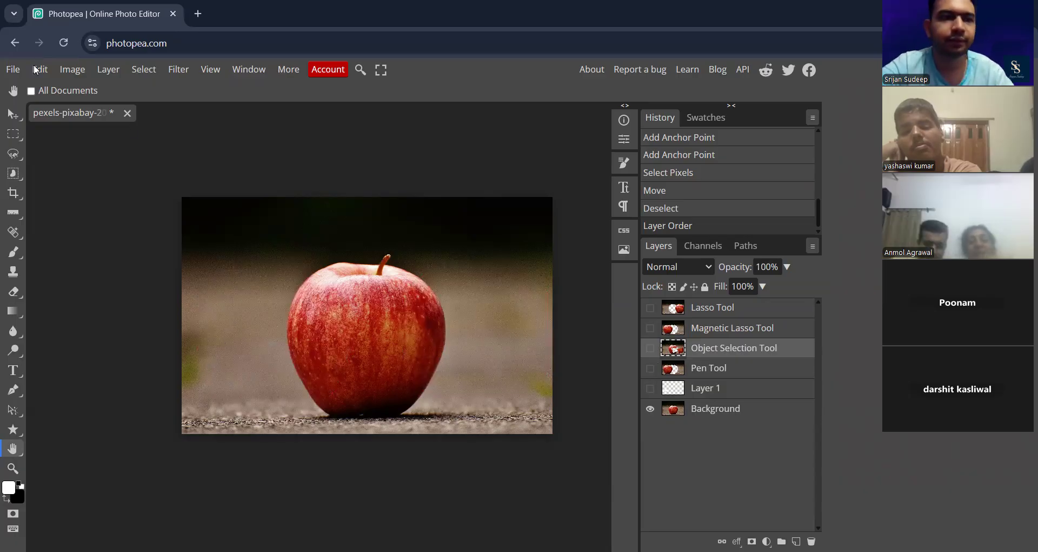
Save the document as a PSD named "apple selection tools demo" in the Downloads folder
left_click(12, 69)
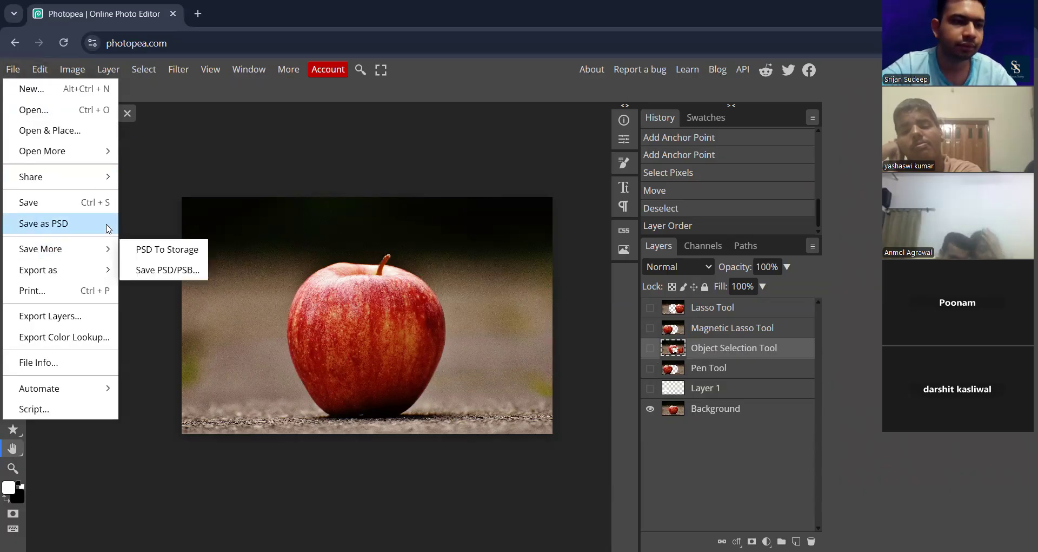
left_click(105, 222)
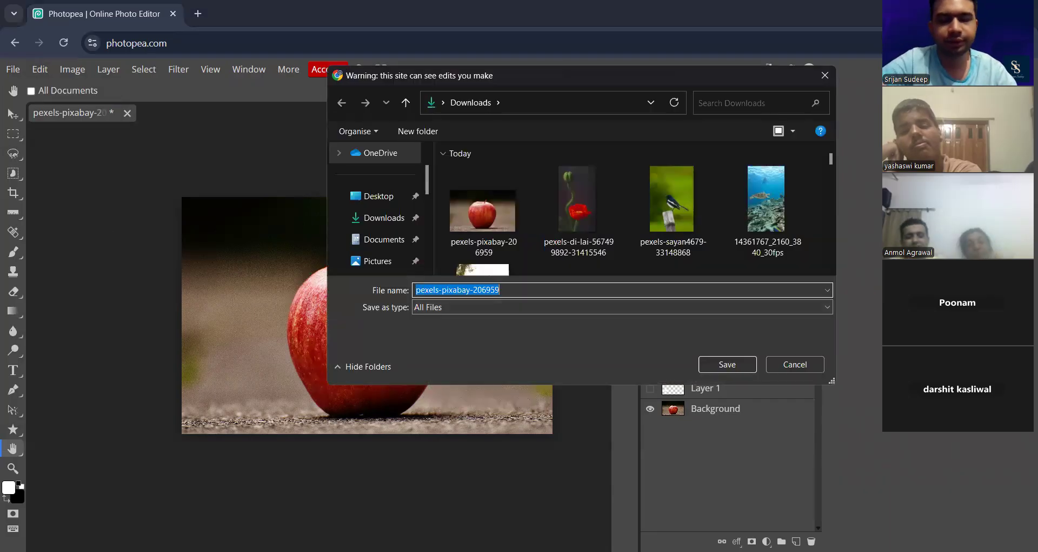
type("apple s")
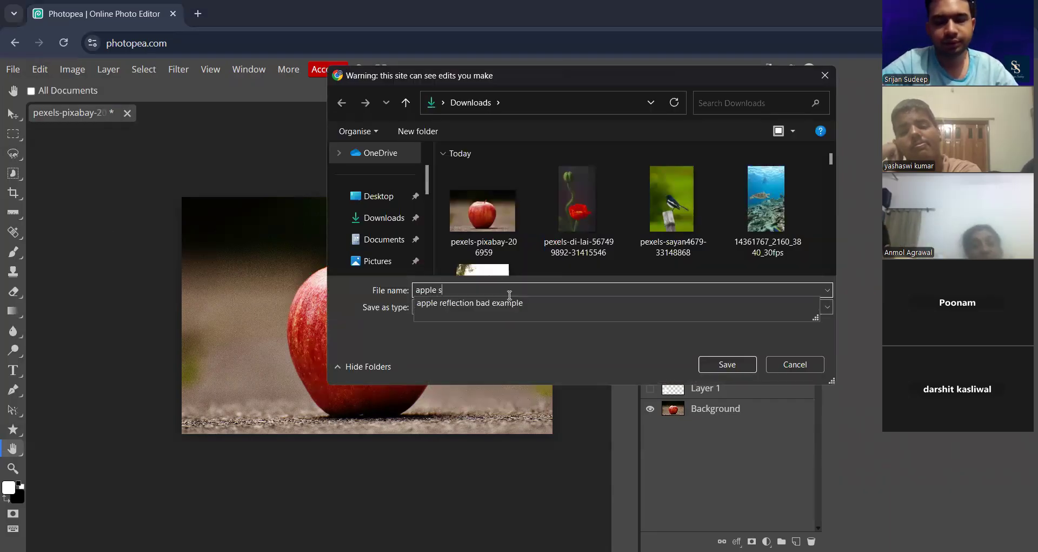
type("election tools demo")
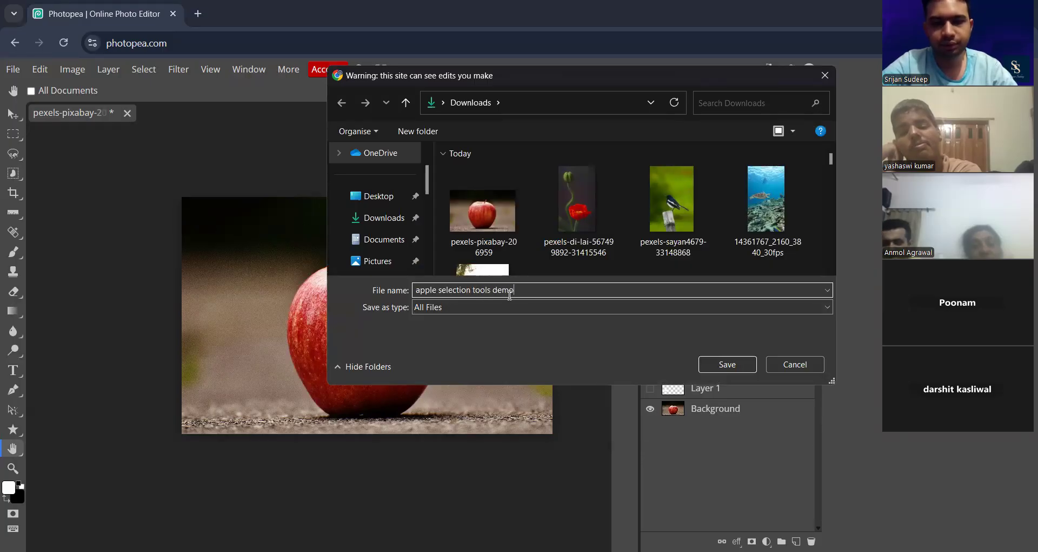
key("Return")
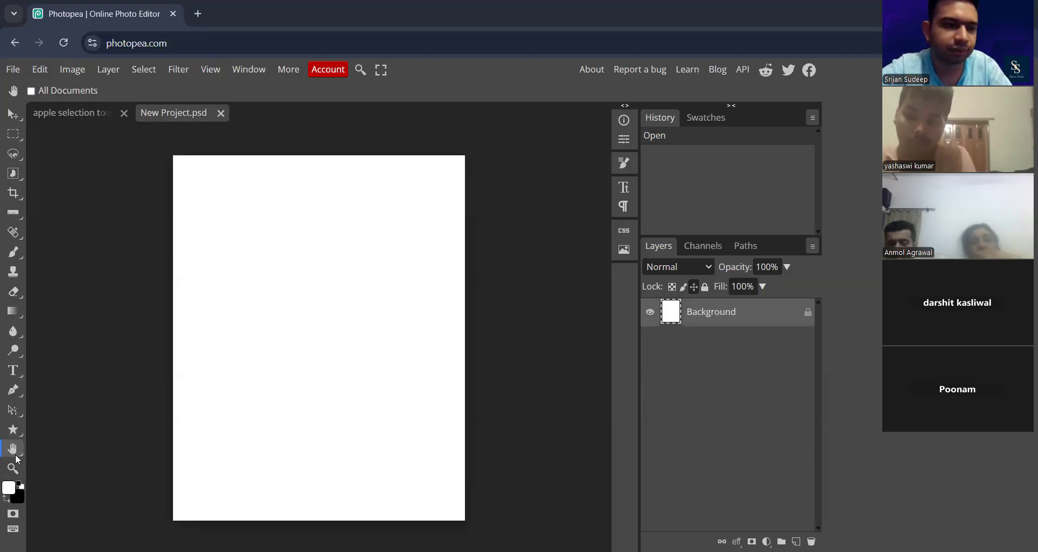
With black as the foreground colour, draw an open S-shaped Pen path on a new layer in the blank New Project document
key("x")
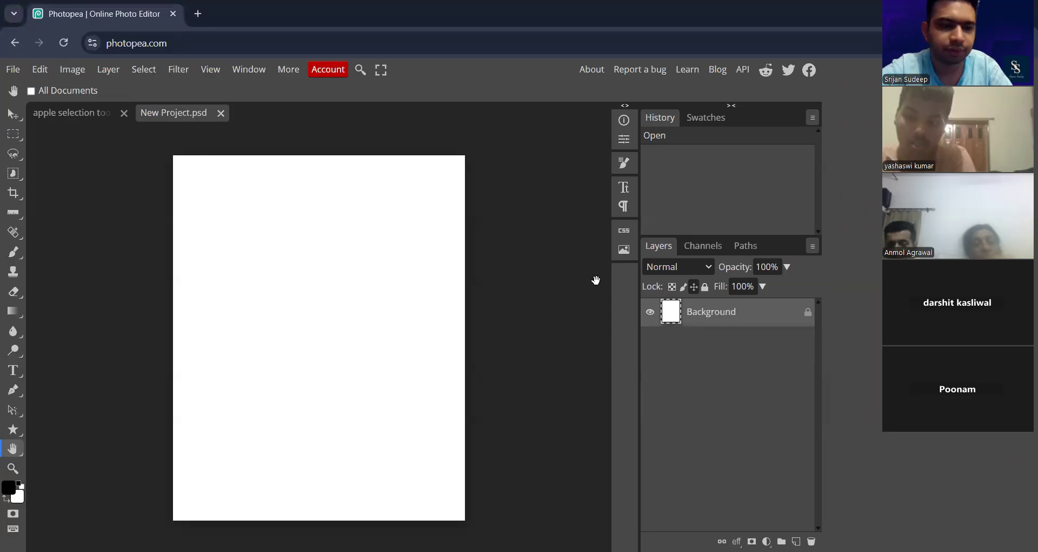
left_click(796, 541)
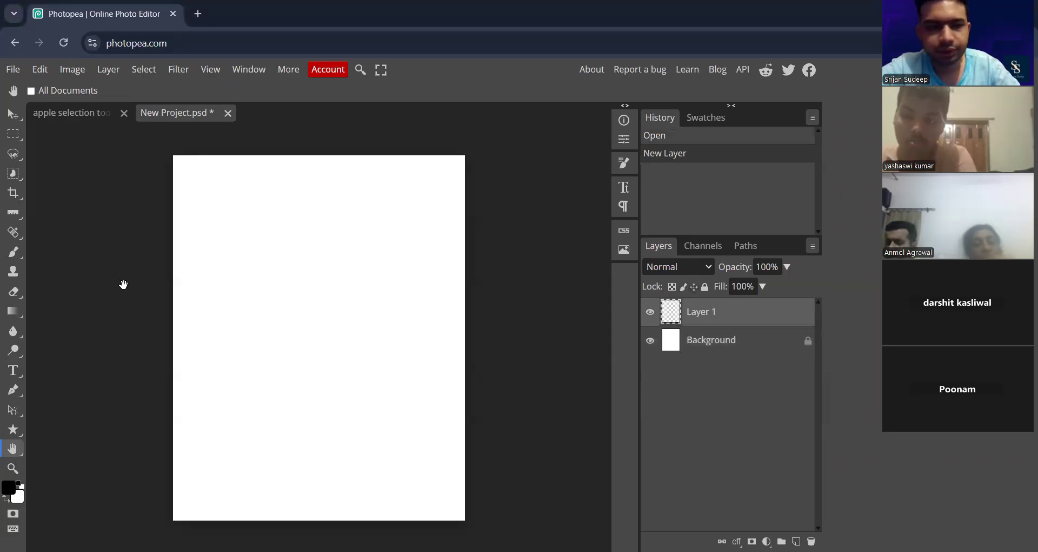
left_click(13, 389)
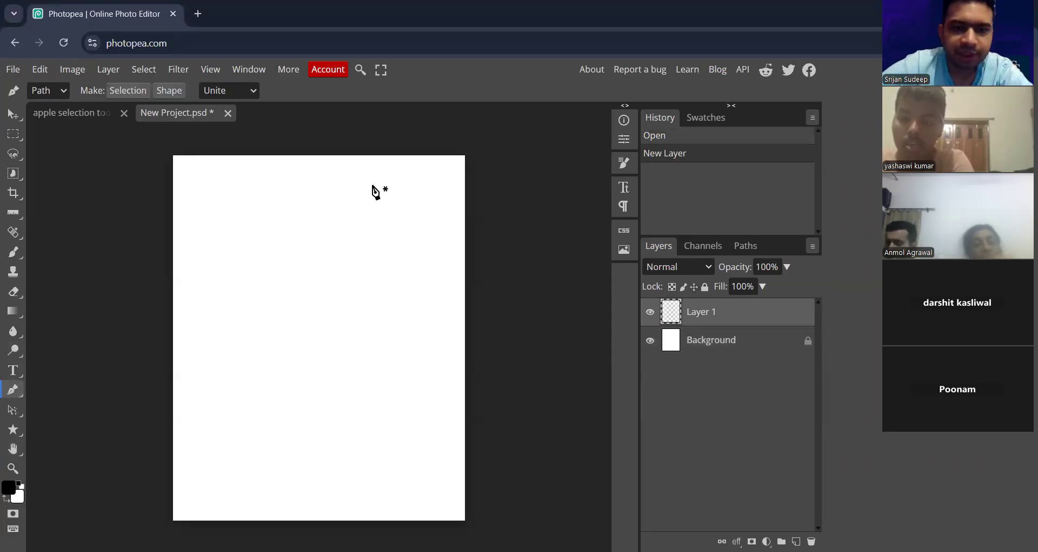
left_click(277, 205)
left_click_drag(228, 222, 338, 243)
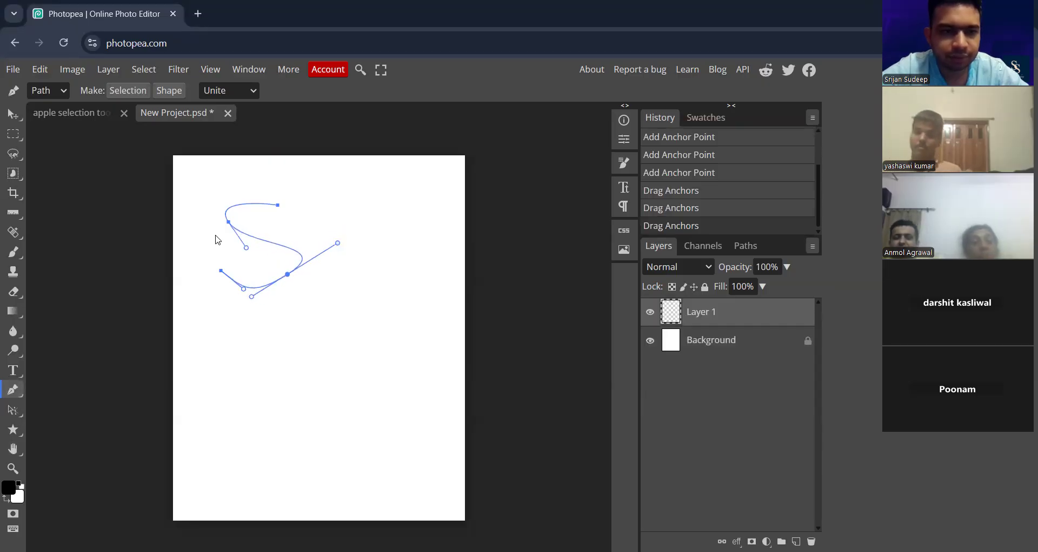
Fine-tune the upper-left bend of the S path by slightly moving its anchor point and direction handle
left_click(229, 221)
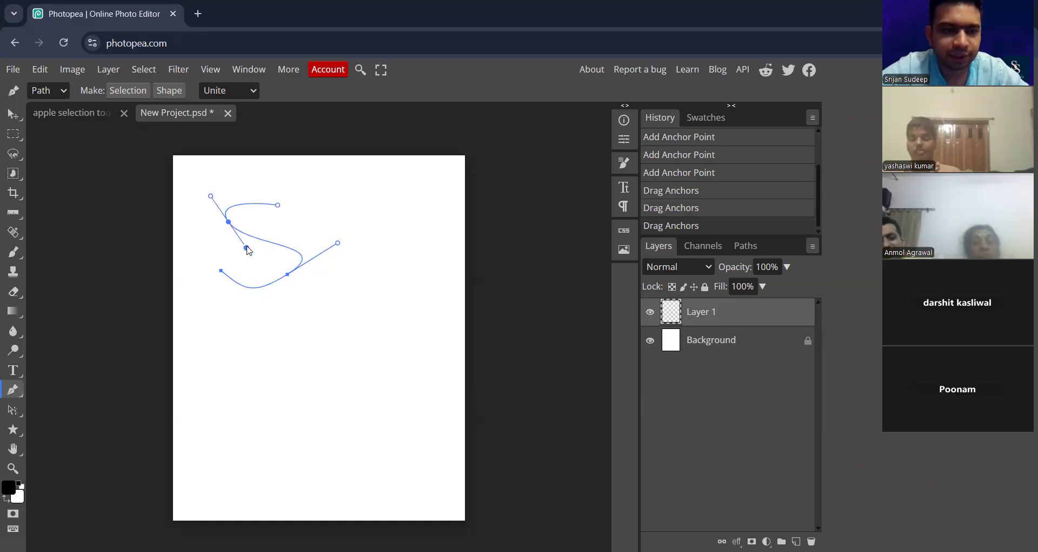
left_click_drag(244, 247, 243, 248)
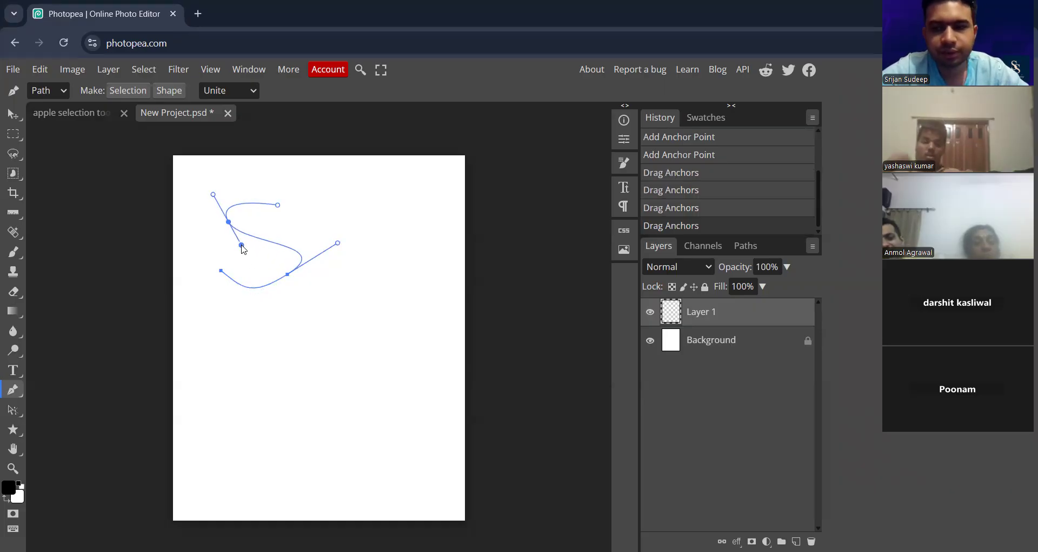
left_click(278, 205)
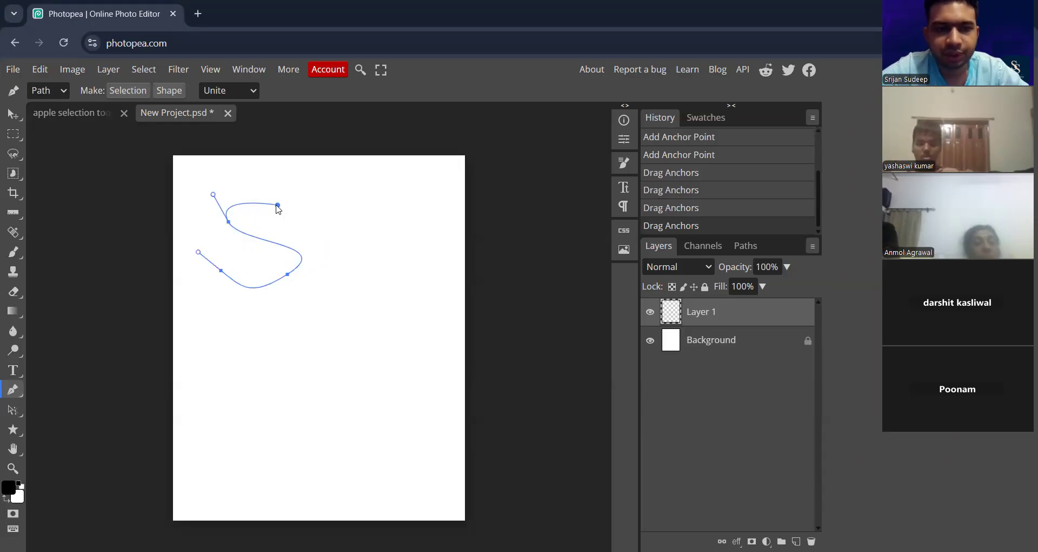
left_click(228, 222)
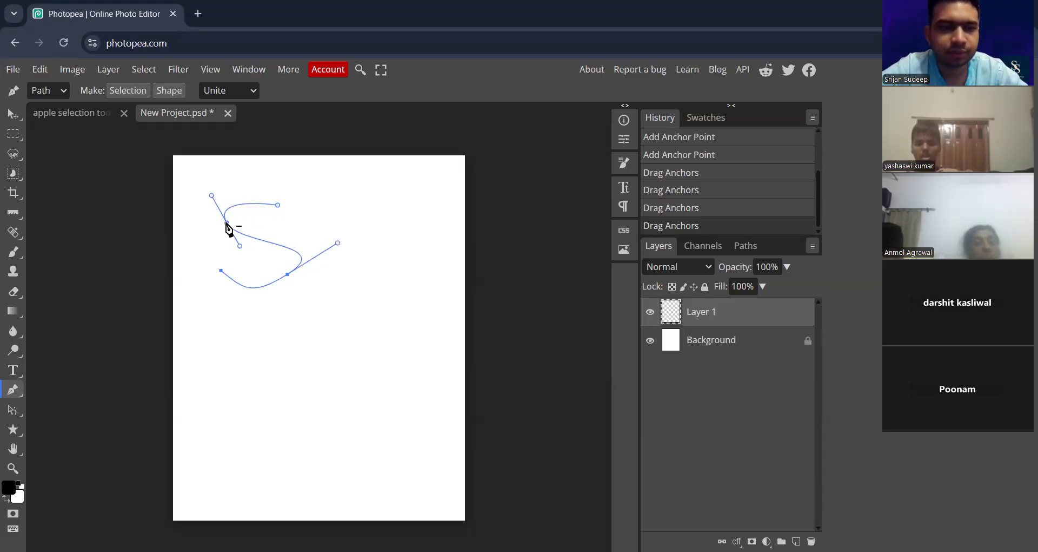
left_click_drag(227, 224, 226, 225)
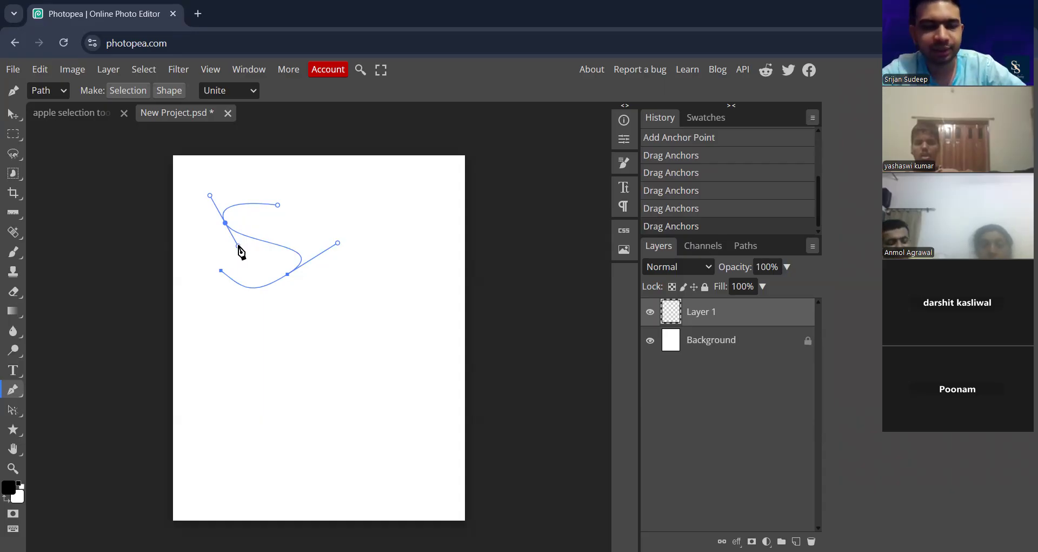
Extend the lower-left end of the S path inward with another anchor point, and reshape the upper bend by rotating its direction handles
left_click(239, 246)
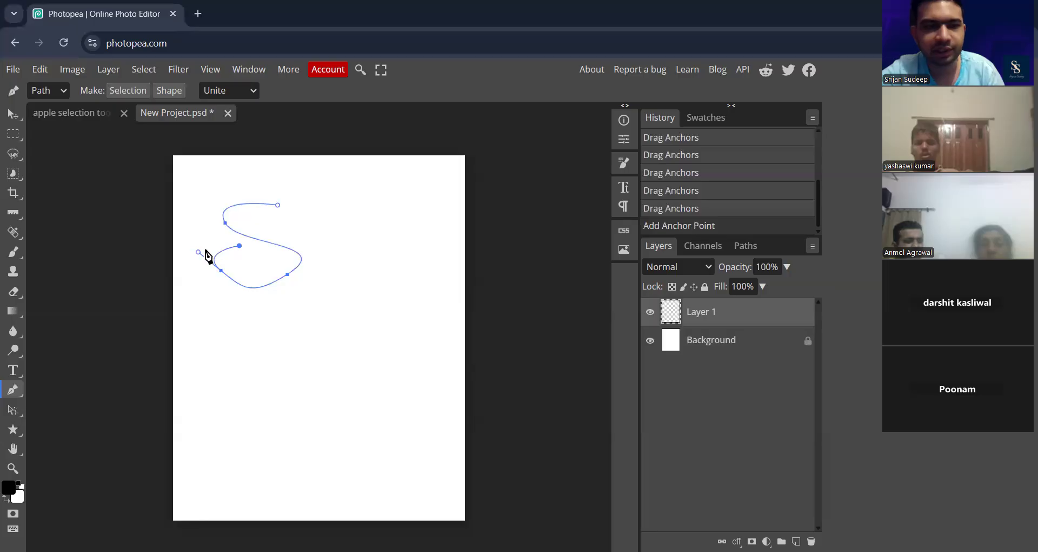
left_click(226, 225)
left_click_drag(241, 247, 257, 250)
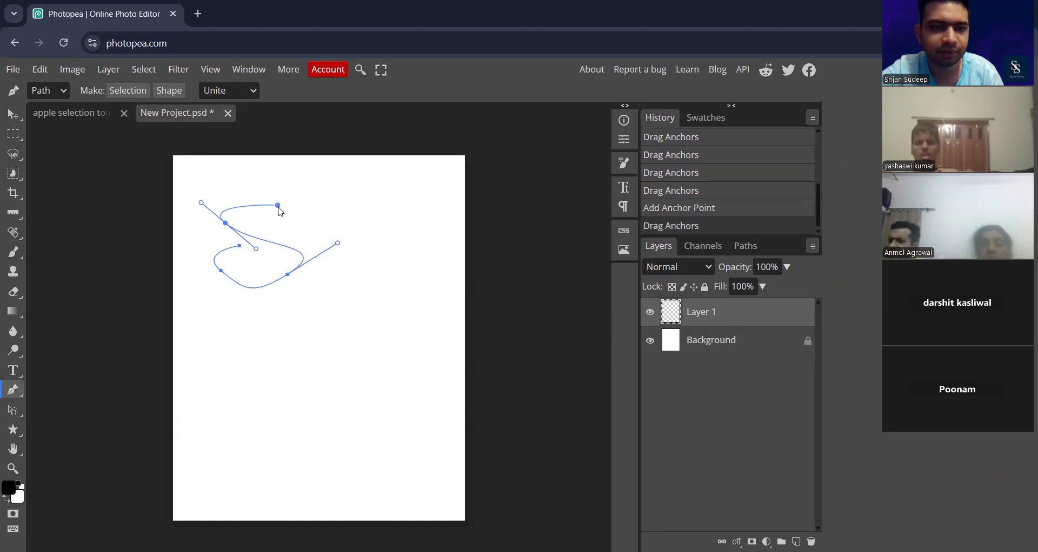
left_click_drag(201, 202, 203, 175)
Lower the bottom-left anchor of the S path and shorten the inward hook by moving its end anchor down and left
left_click_drag(226, 277, 228, 289)
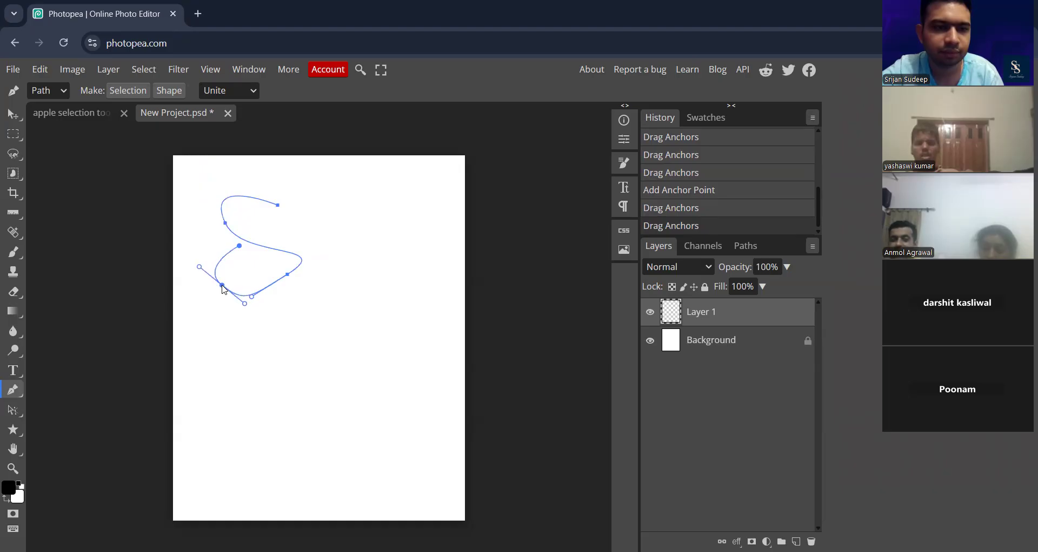
left_click_drag(238, 247, 227, 257)
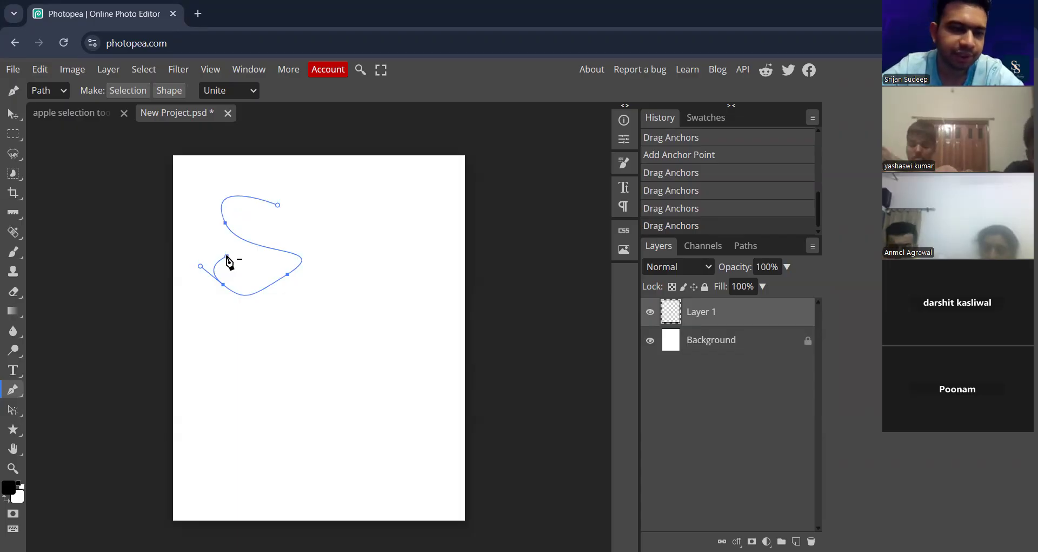
left_click(226, 256)
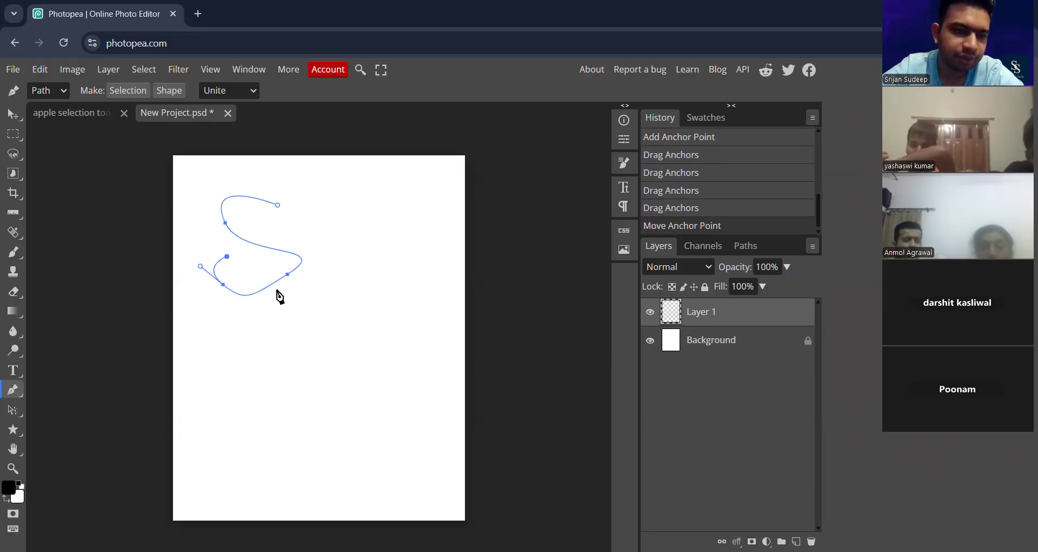
Try to reposition the inner end anchor of the S path and reshape its direction handle, and undo the edits
left_click(226, 257)
mouse_move(224, 254)
left_mouse_down()
mouse_move(215, 245)
mouse_move(228, 241)
mouse_move(227, 264)
mouse_move(227, 254)
left_mouse_up()
left_click(228, 253, "alt")
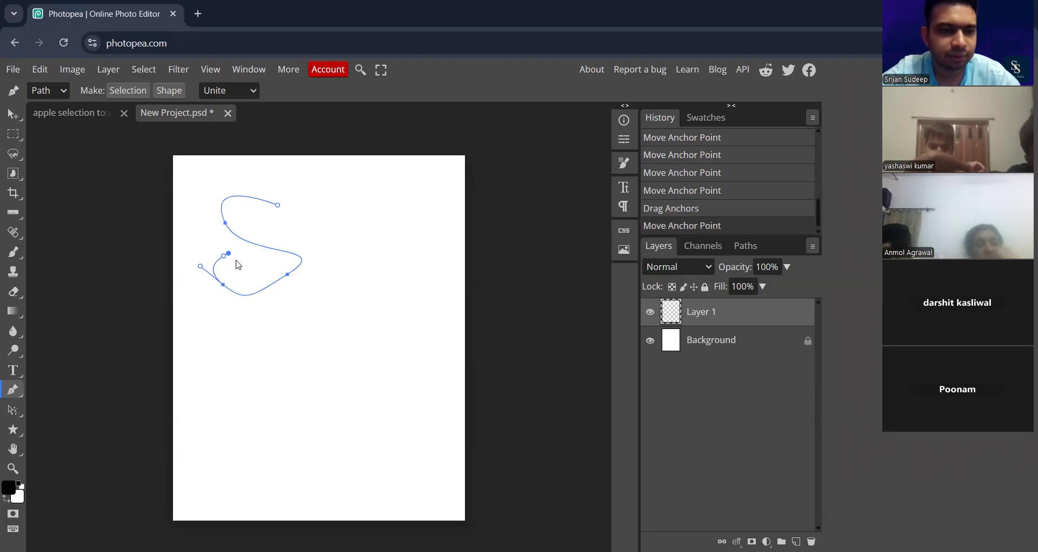
key("ctrl+z")
key("ctrl+z")
key("ctrl+z")
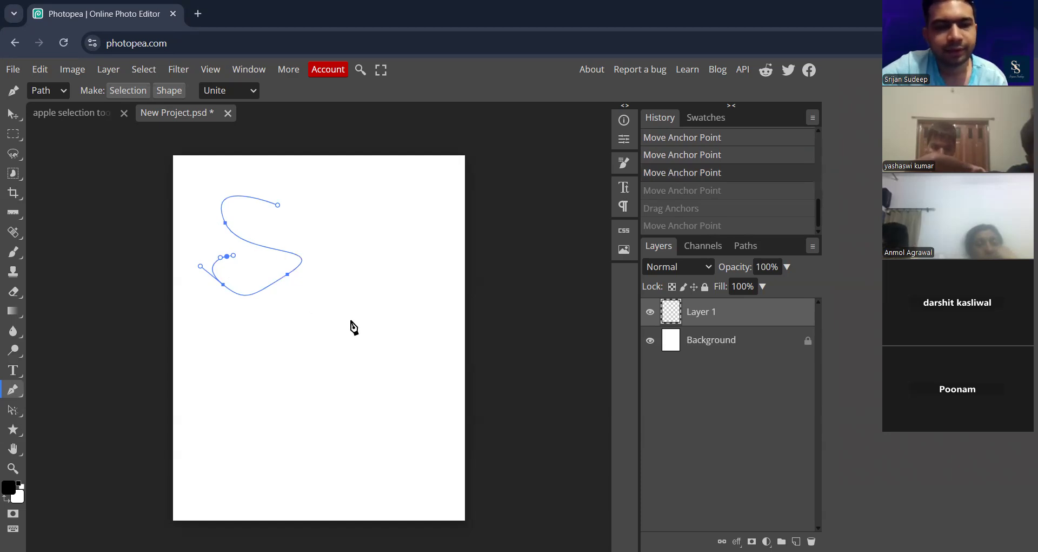
Remove the end anchor that forms the inward hook at the lower end of the S path
right_click(268, 264)
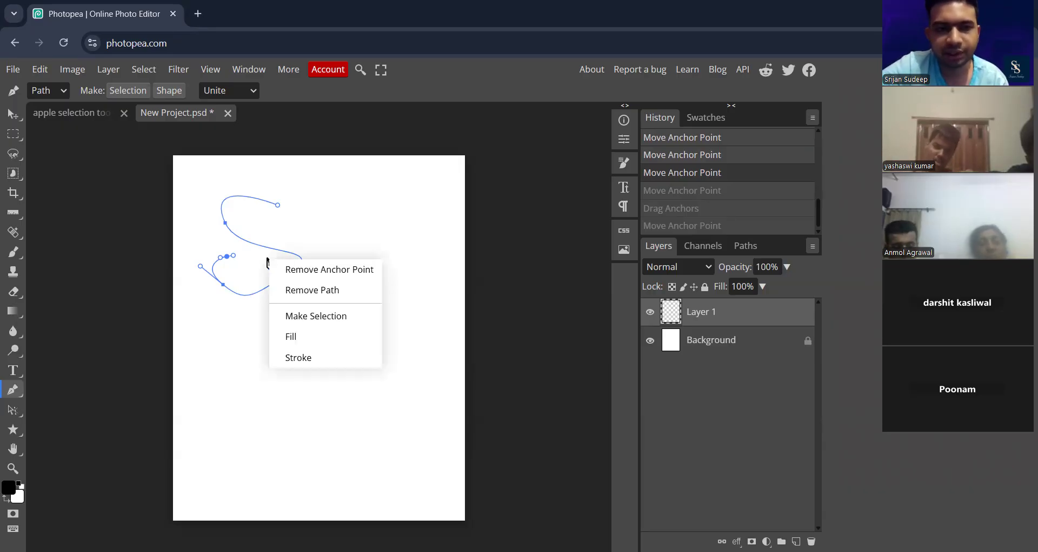
left_click(338, 277)
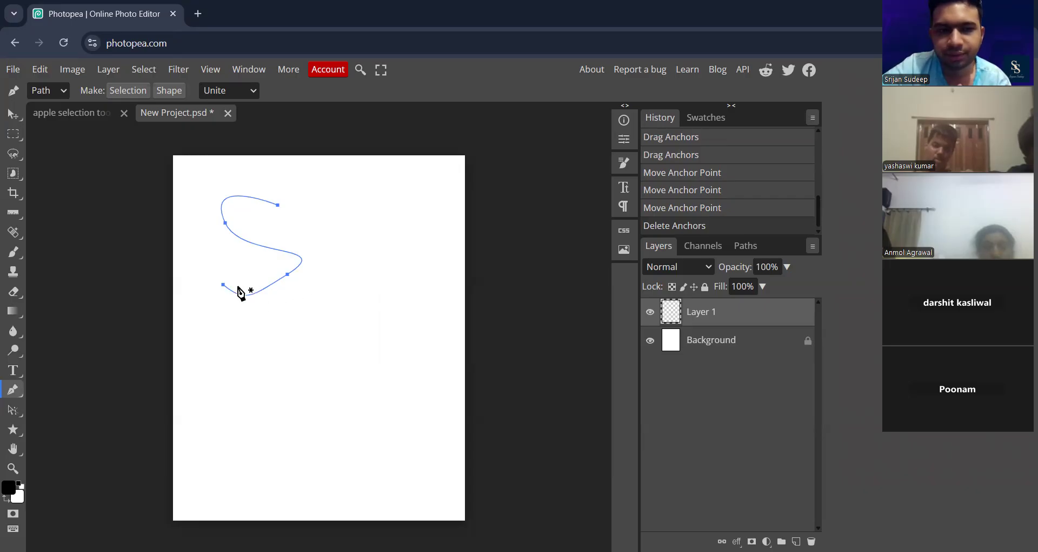
Try filling the S path with black, once through an anti-aliased selection and once directly, undoing each attempt
right_click(227, 285)
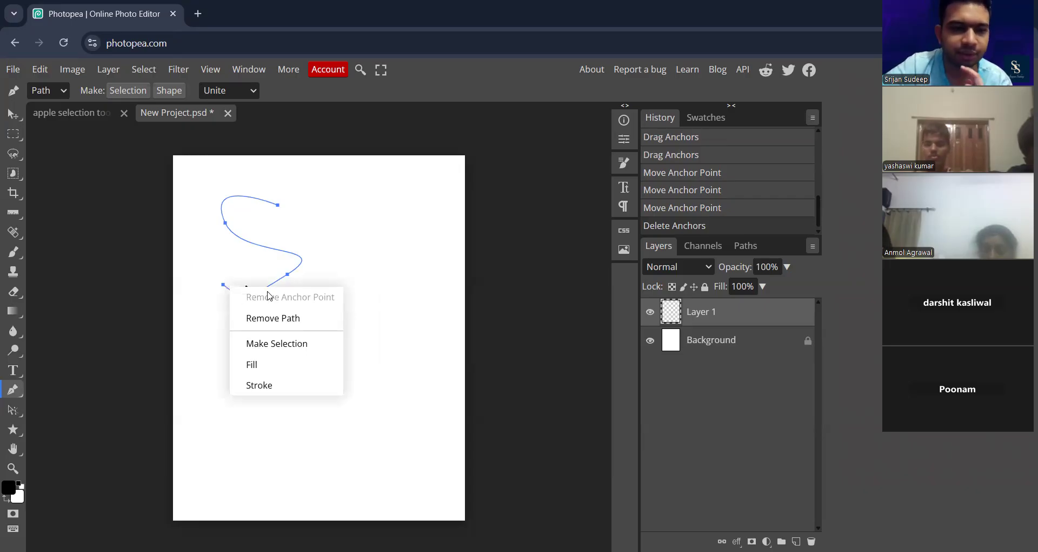
left_click(290, 351)
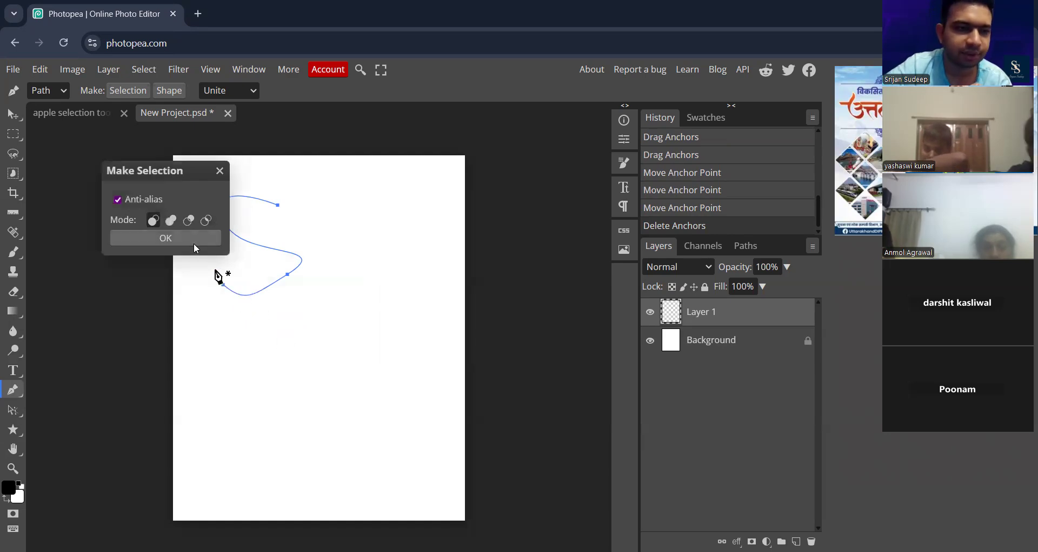
key("Return")
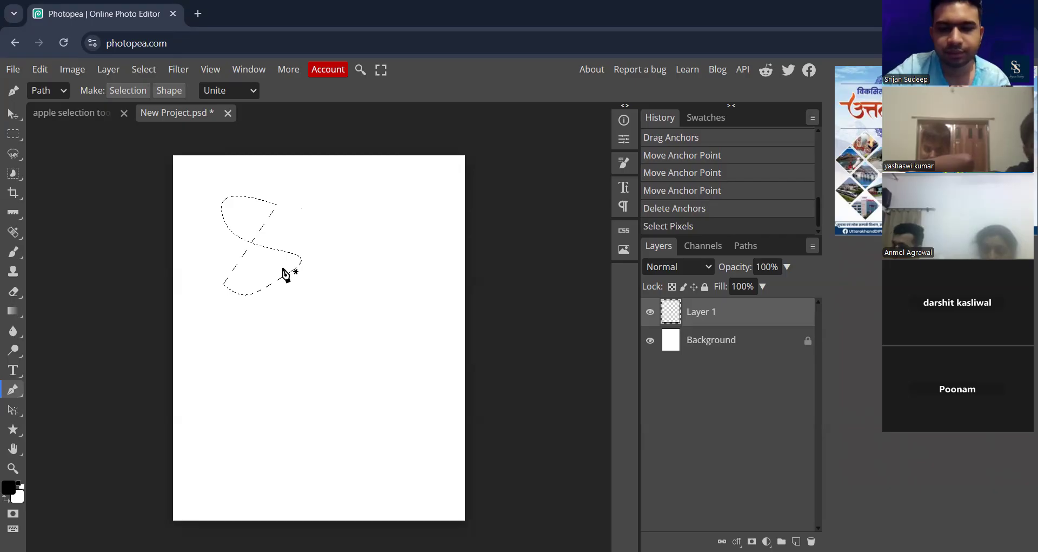
key("alt+BackSpace")
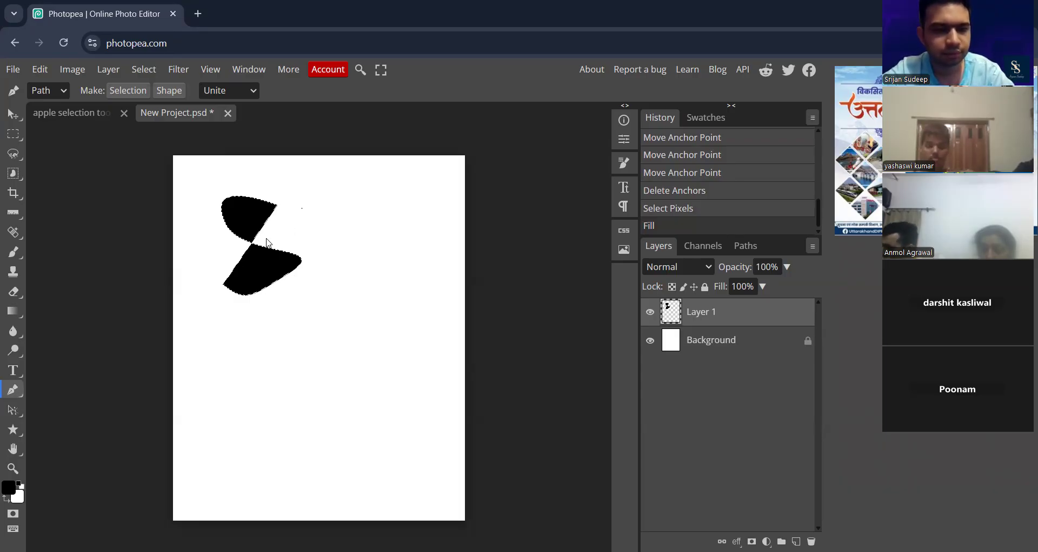
key("ctrl+z")
key("ctrl+z")
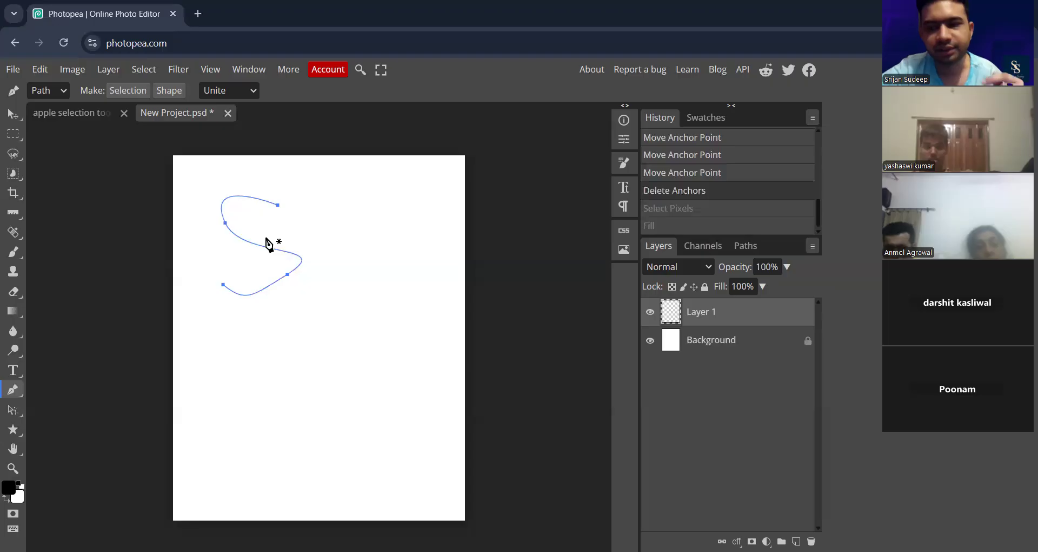
right_click(266, 239)
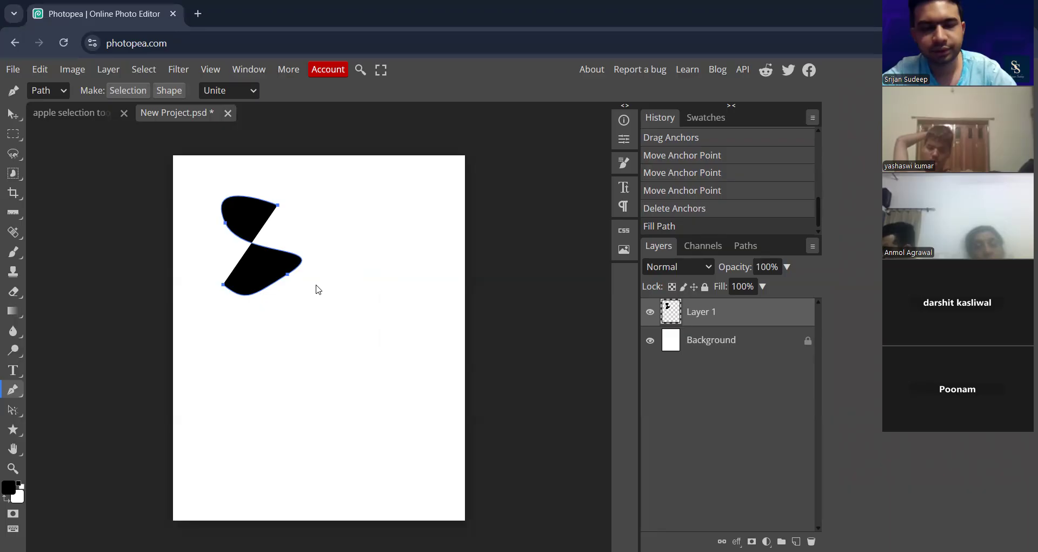
key("ctrl+z")
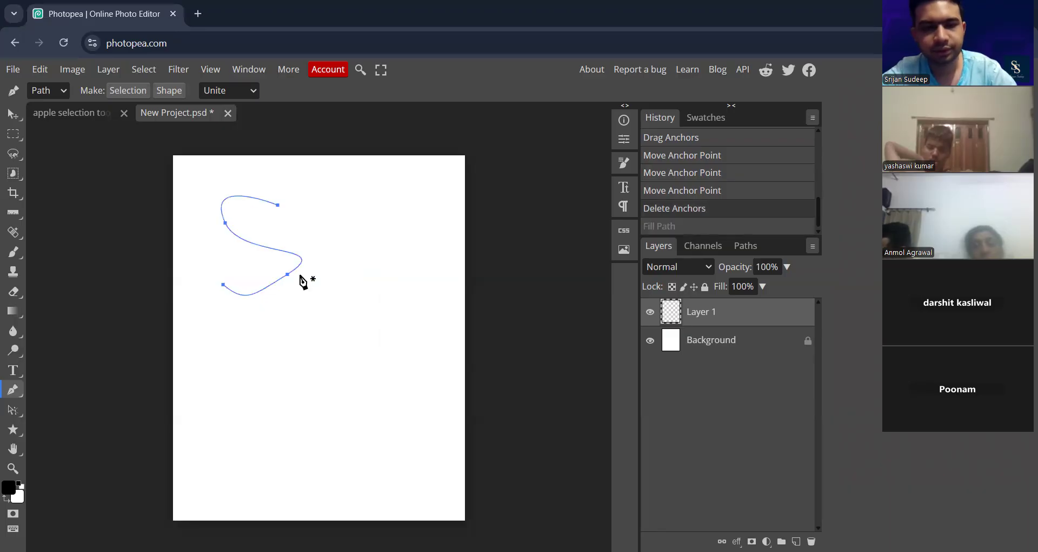
Stroke the S path with the Brush Tool, leaving Simulate Pressure off, and remove the path from the canvas
right_click(281, 270)
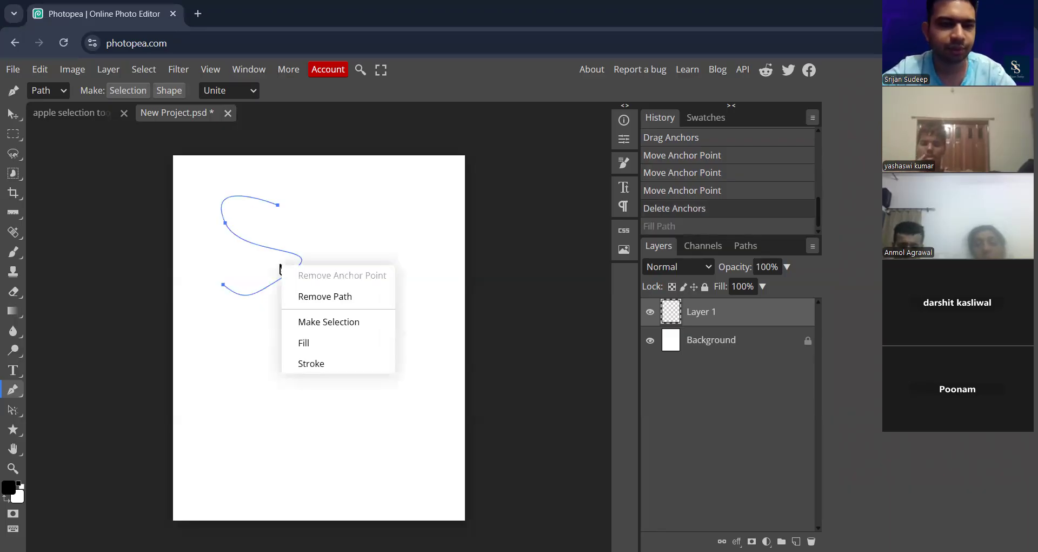
left_click(343, 363)
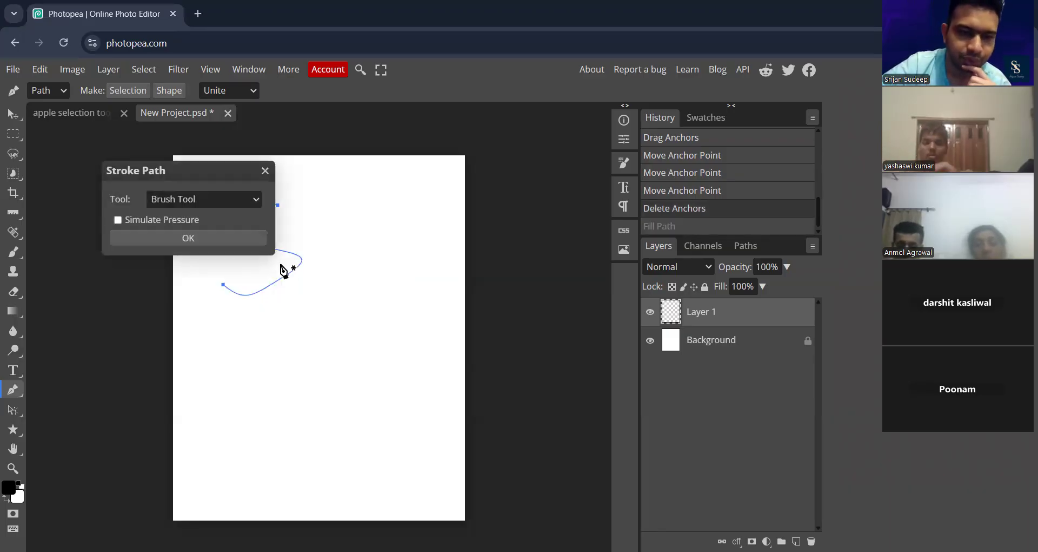
left_click(237, 202)
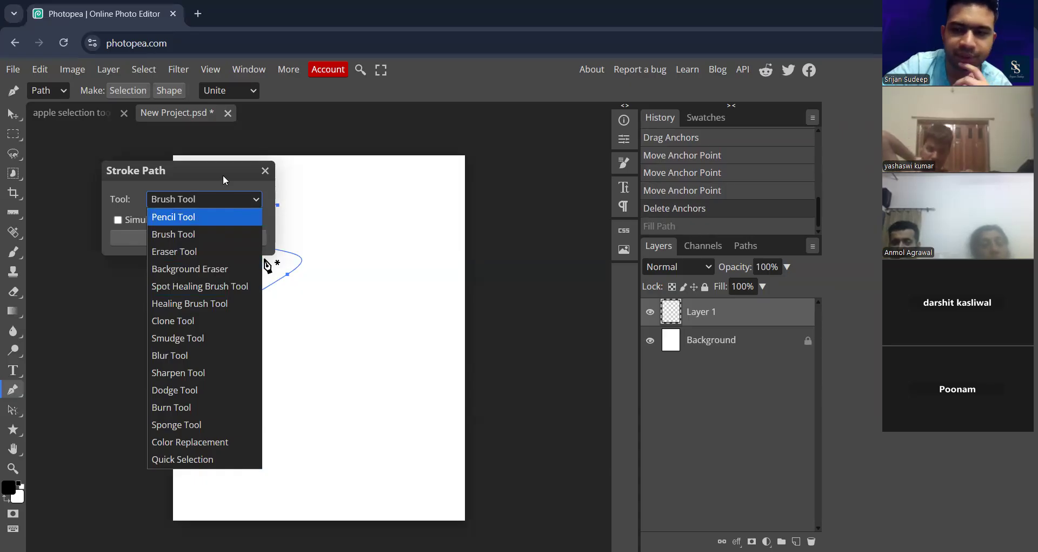
left_click(223, 174)
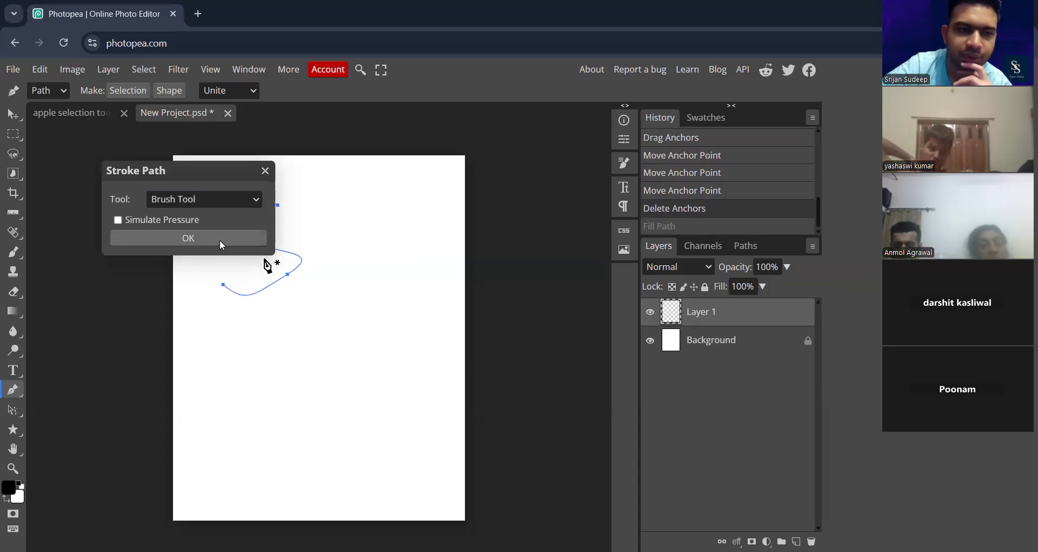
left_click(220, 239)
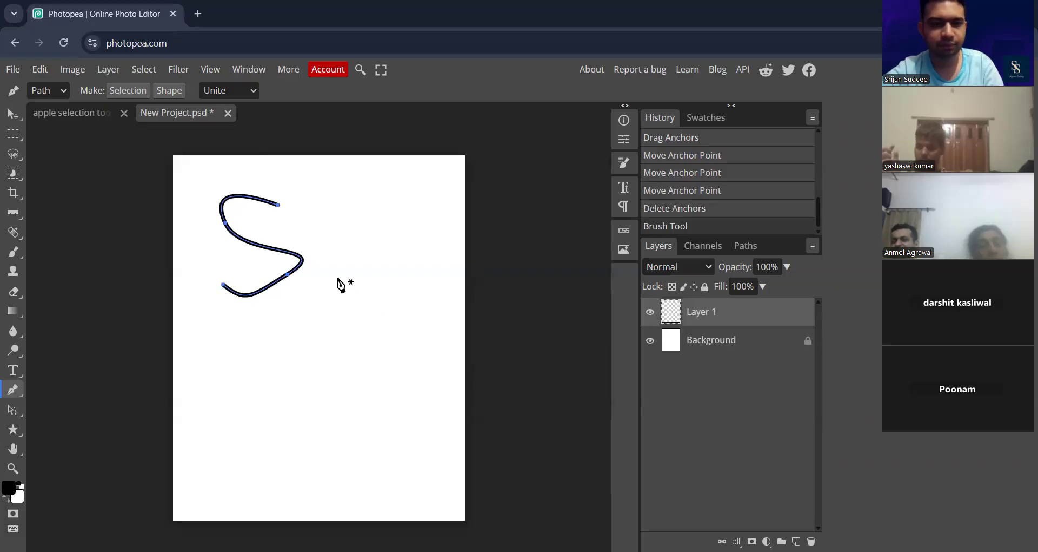
right_click(272, 271)
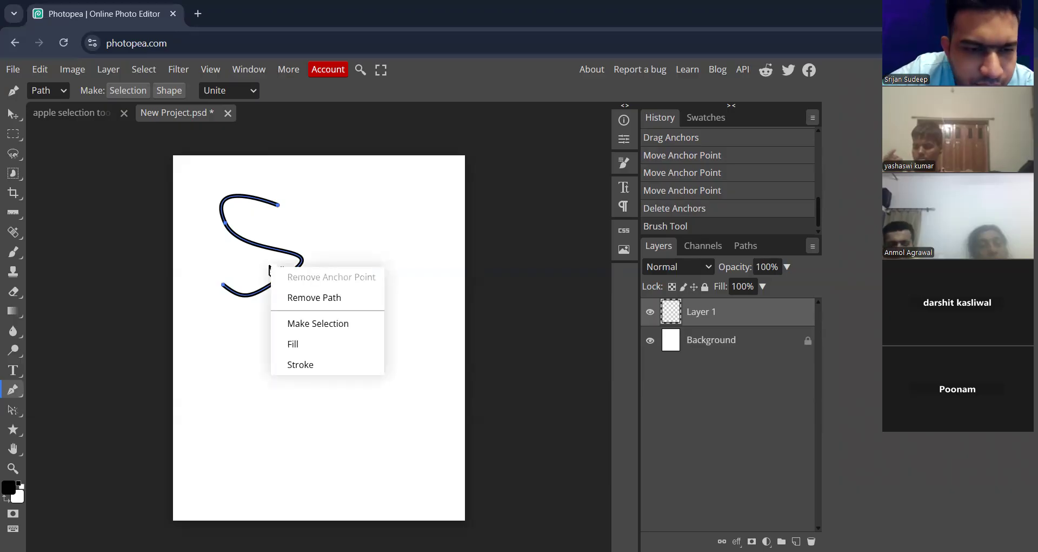
left_click(314, 297)
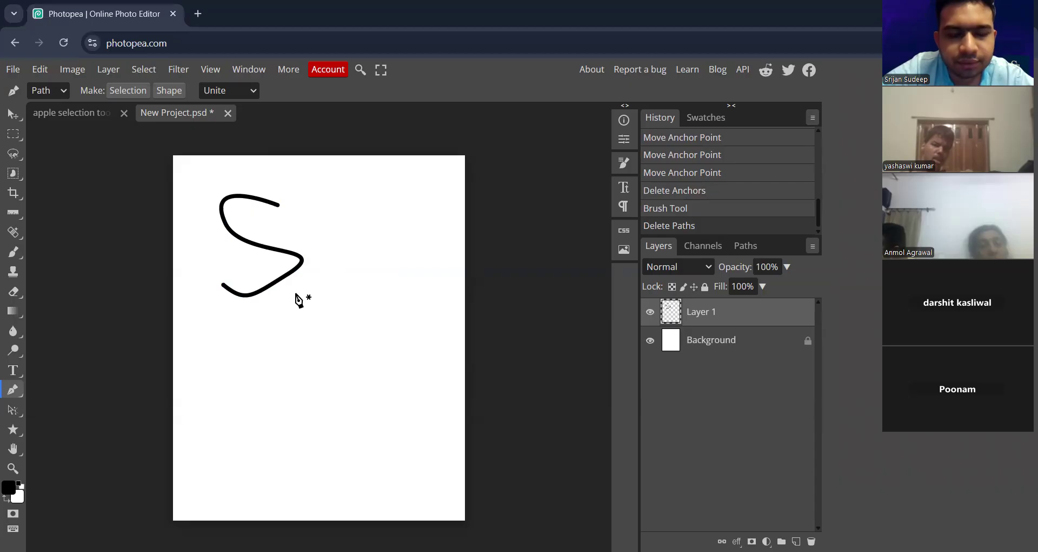
Examine the black brush stroke of the S up close and at reduced size
key("h")
key("ctrl+plus")
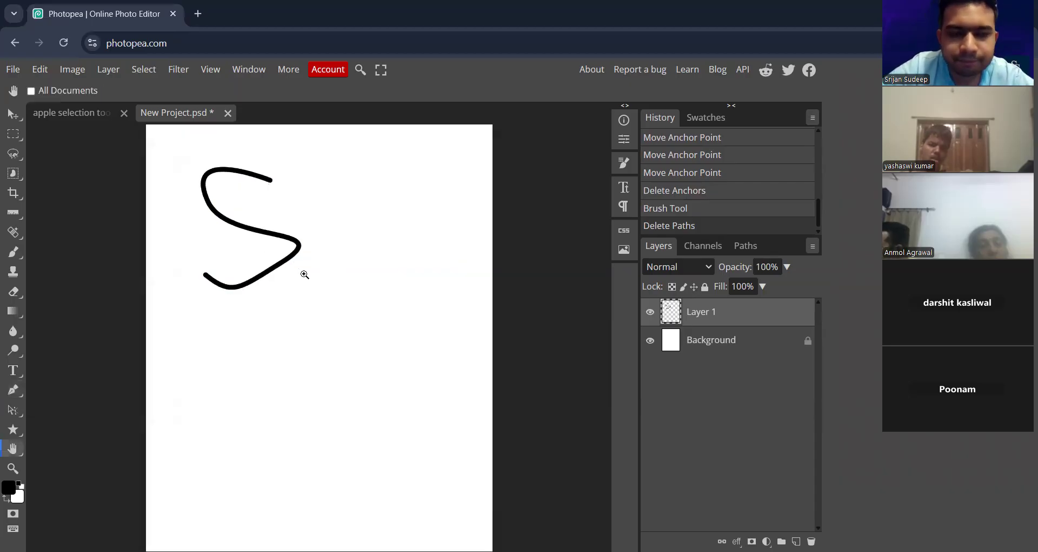
mouse_move(293, 193)
left_mouse_down()
mouse_move(343, 273)
mouse_move(335, 270)
left_mouse_up()
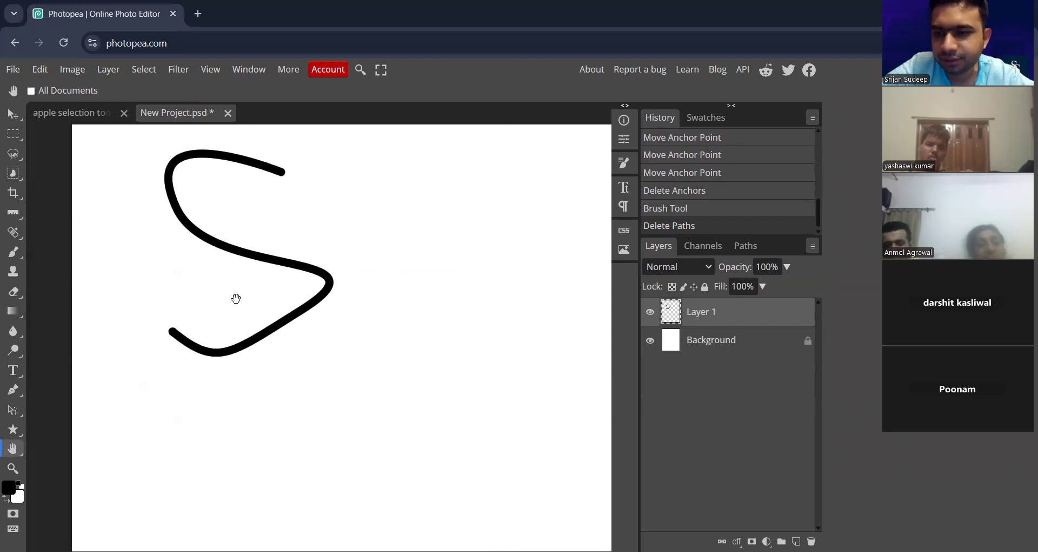
left_click_drag(267, 309, 259, 302)
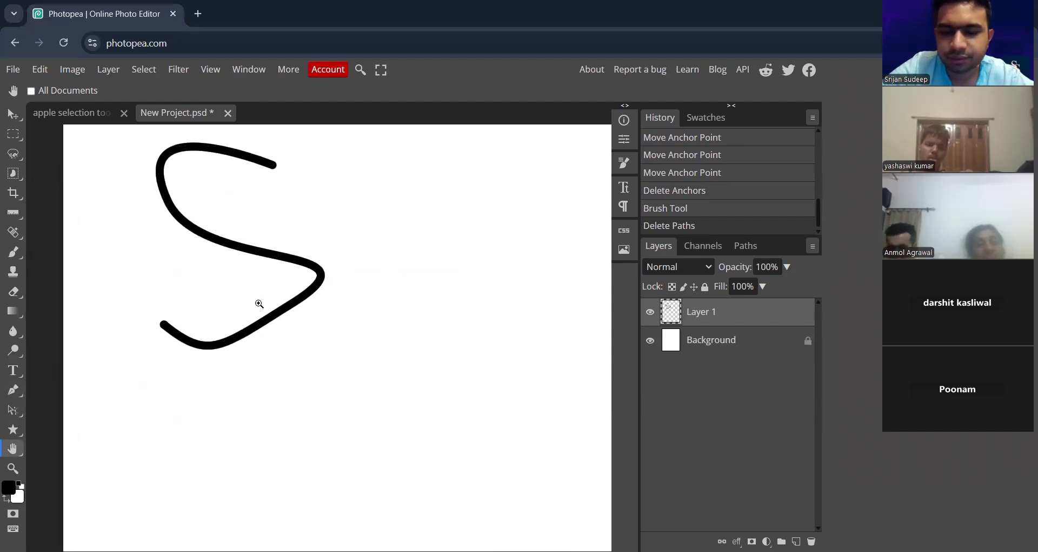
key("ctrl+minus")
key("ctrl+minus")
key("ctrl+plus")
key("ctrl+minus")
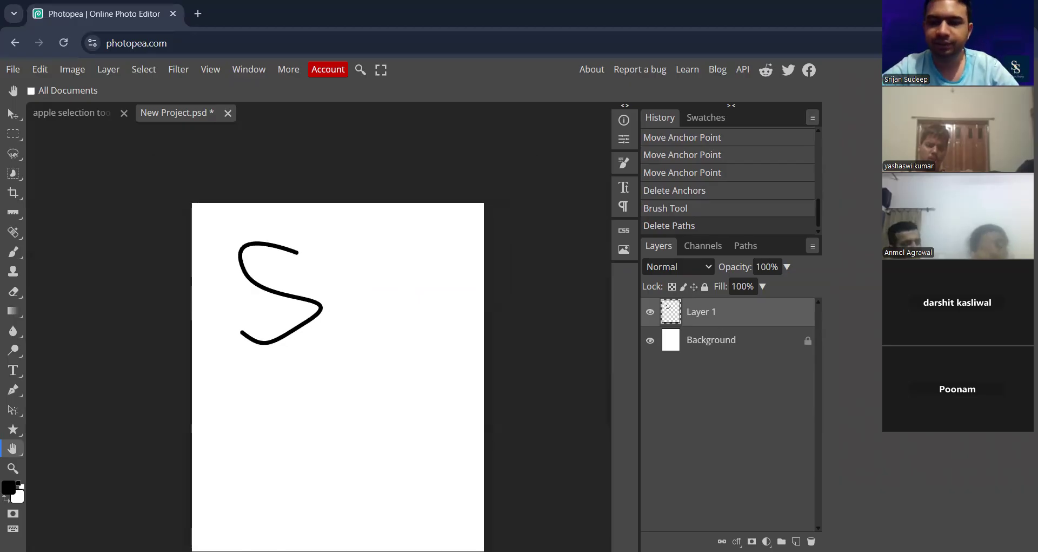
On a new layer, draw the left side of a tree-shaped Pen path below the S, from the upper branches to the trunk base
left_click(796, 542)
mouse_move(315, 415)
left_mouse_down()
mouse_move(319, 322)
mouse_move(335, 357)
left_mouse_up()
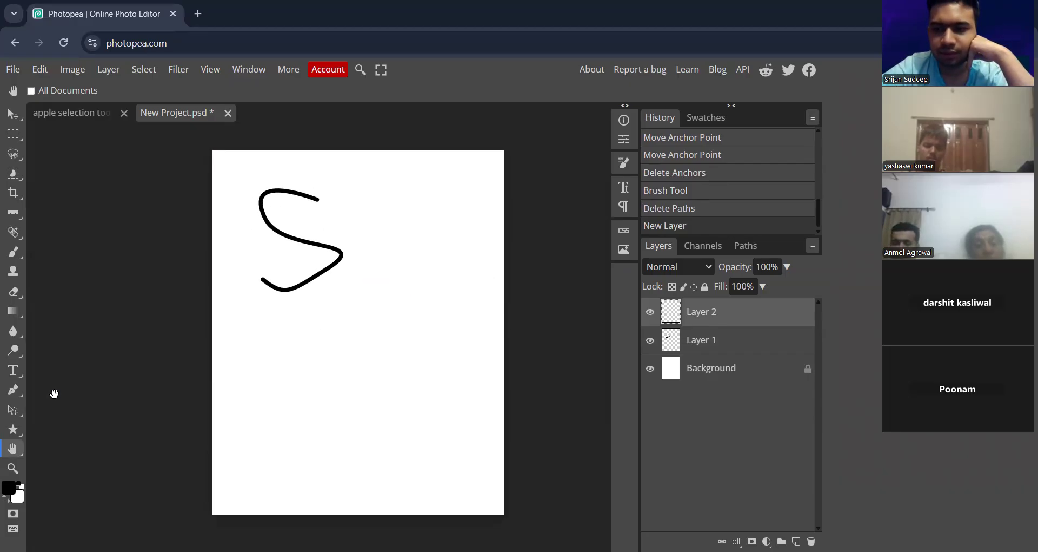
left_click(18, 388)
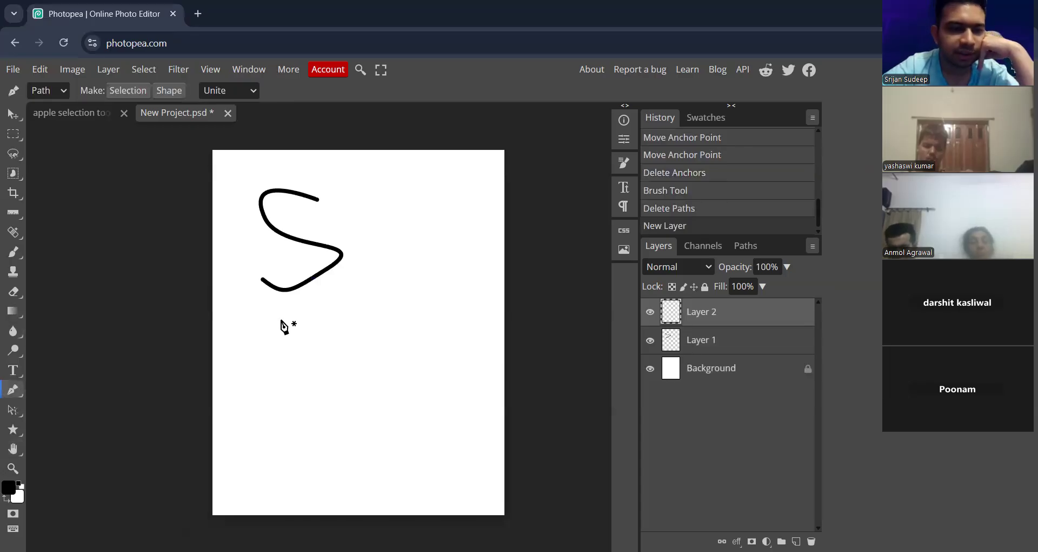
left_click(273, 325)
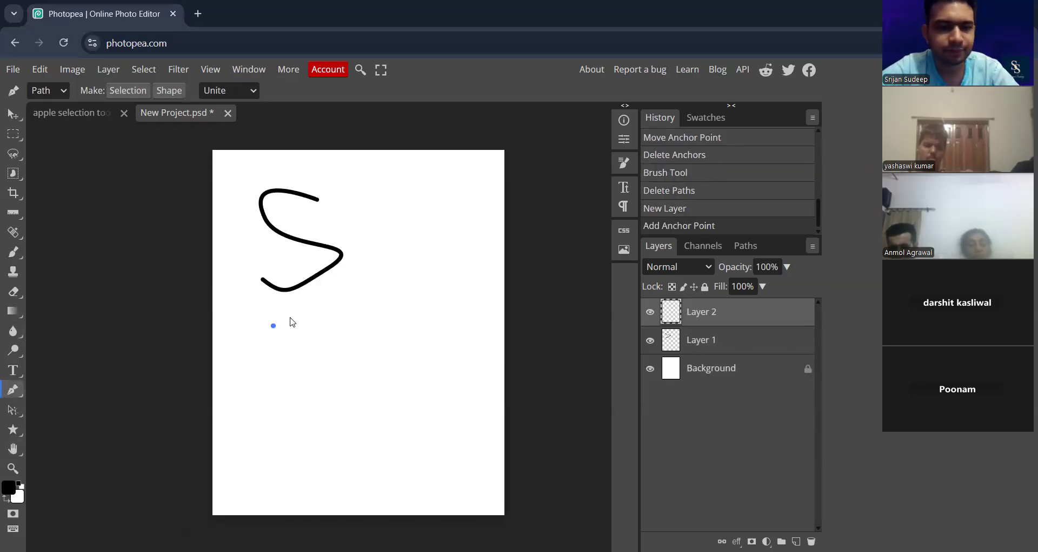
left_click(291, 313)
left_click(280, 329)
left_click_drag(289, 328, 283, 352)
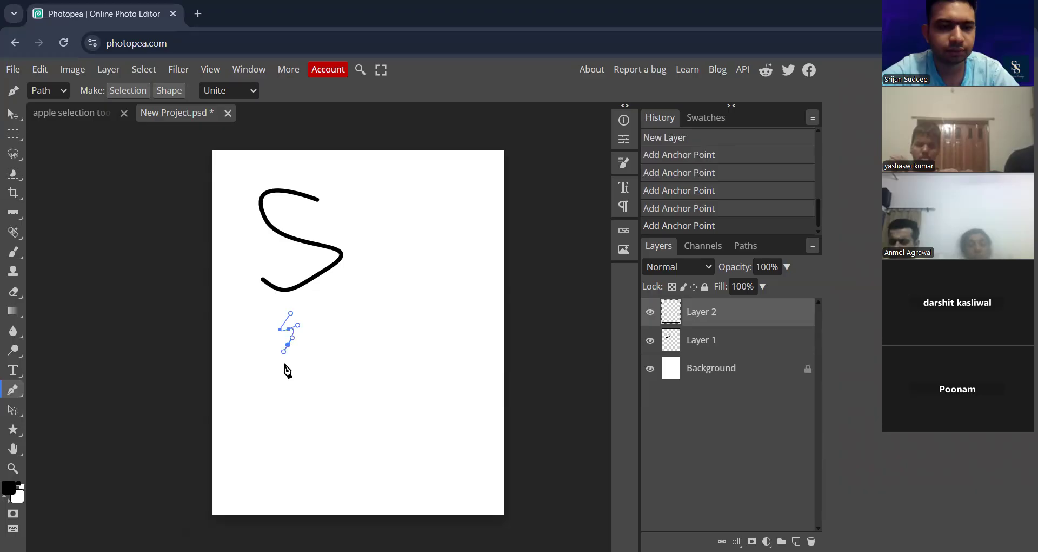
left_click(280, 364)
left_click_drag(299, 358, 308, 385)
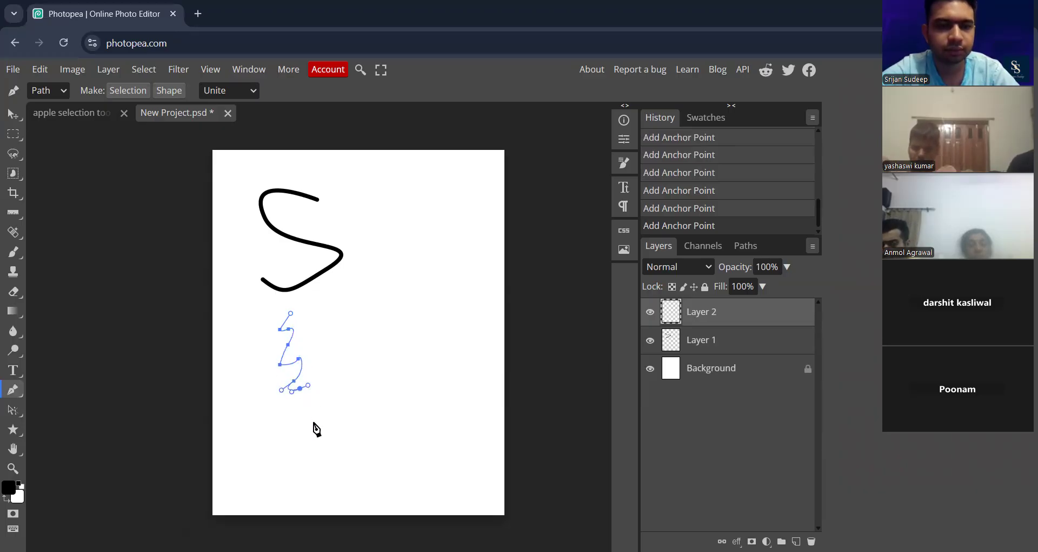
left_click_drag(311, 428, 300, 436)
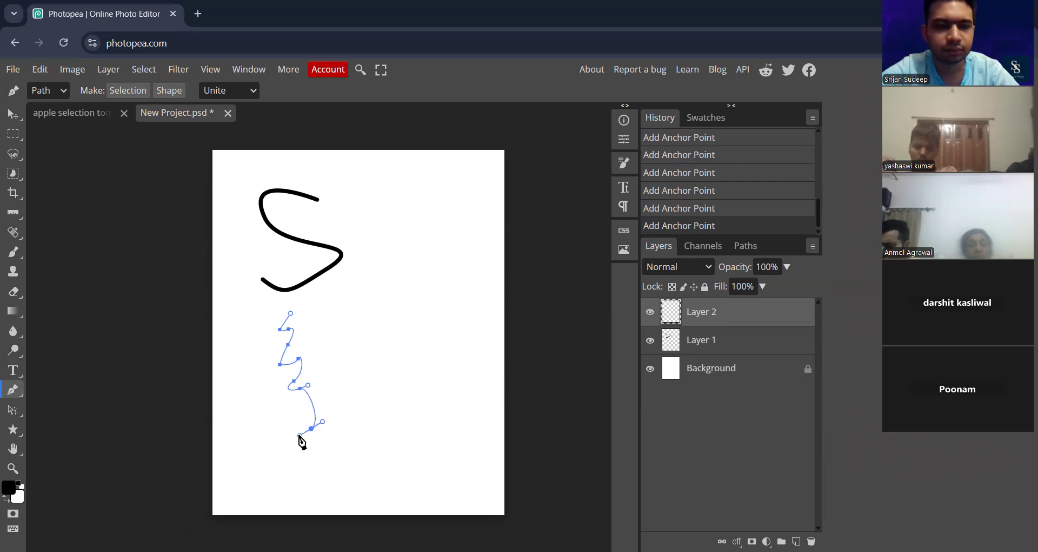
Continue the tree path up its right side with branches and a pointed top, and close it at the starting anchor
left_click_drag(330, 387, 295, 312)
left_click(358, 357)
left_click(327, 332)
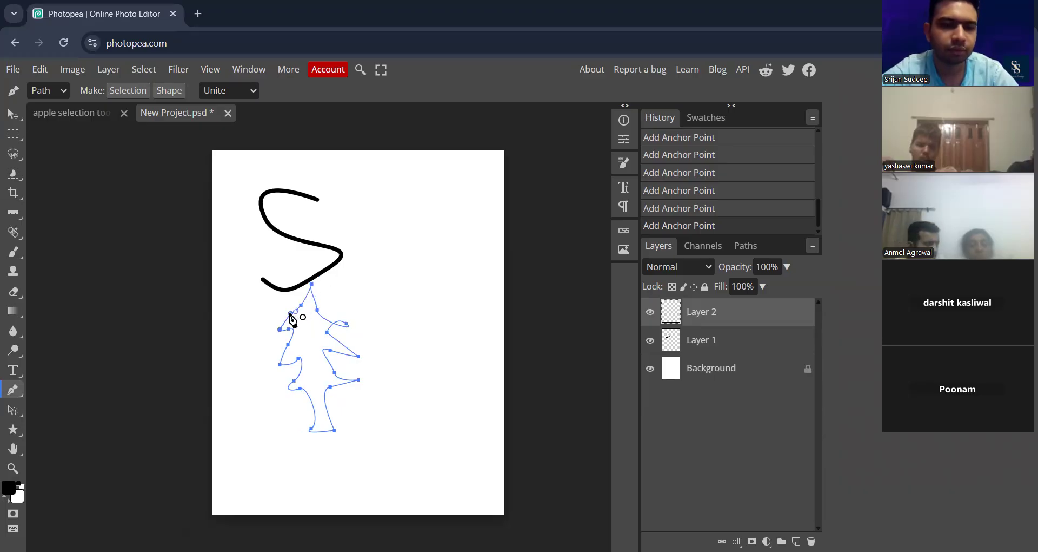
left_click(290, 314)
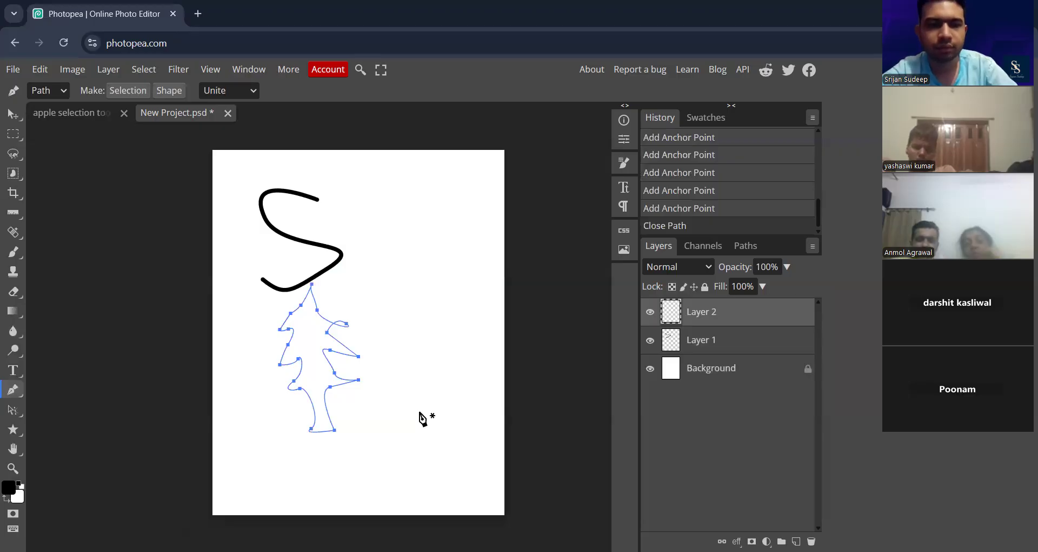
Stroke the closed tree path with the Brush Tool in black
right_click(356, 388)
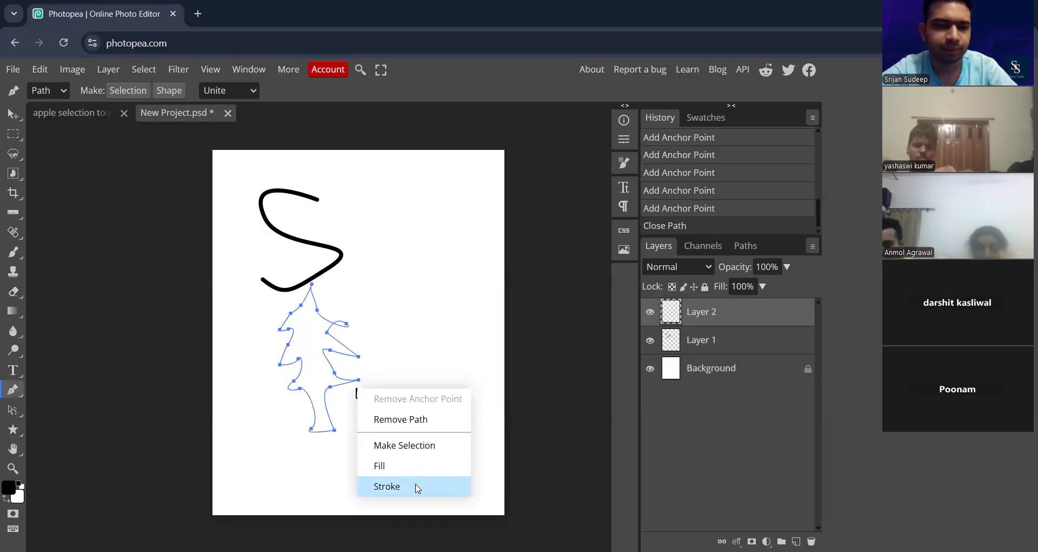
left_click(416, 486)
left_click(225, 237)
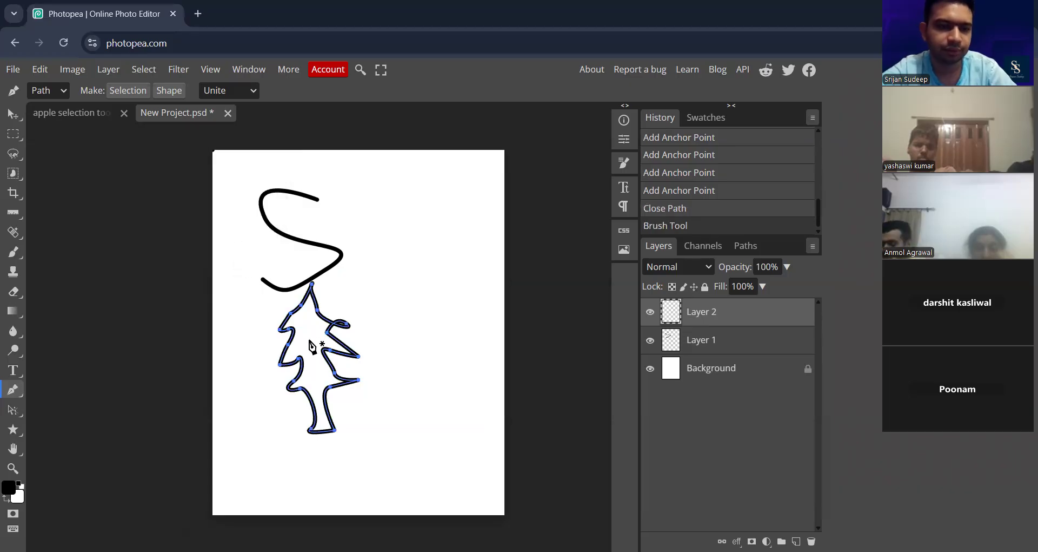
Add a new empty layer above the layer holding the tree's outline
right_click(309, 342)
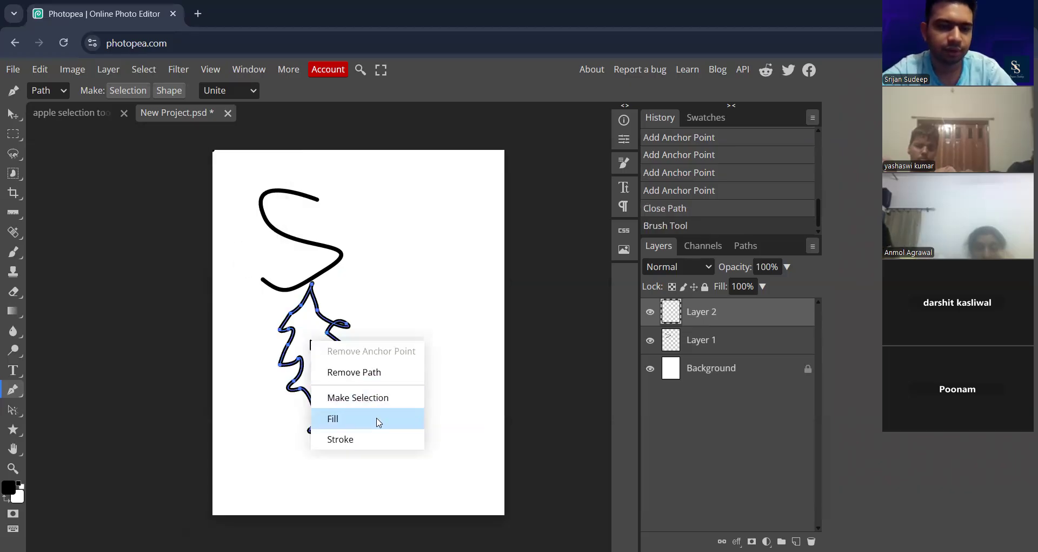
left_click(596, 414)
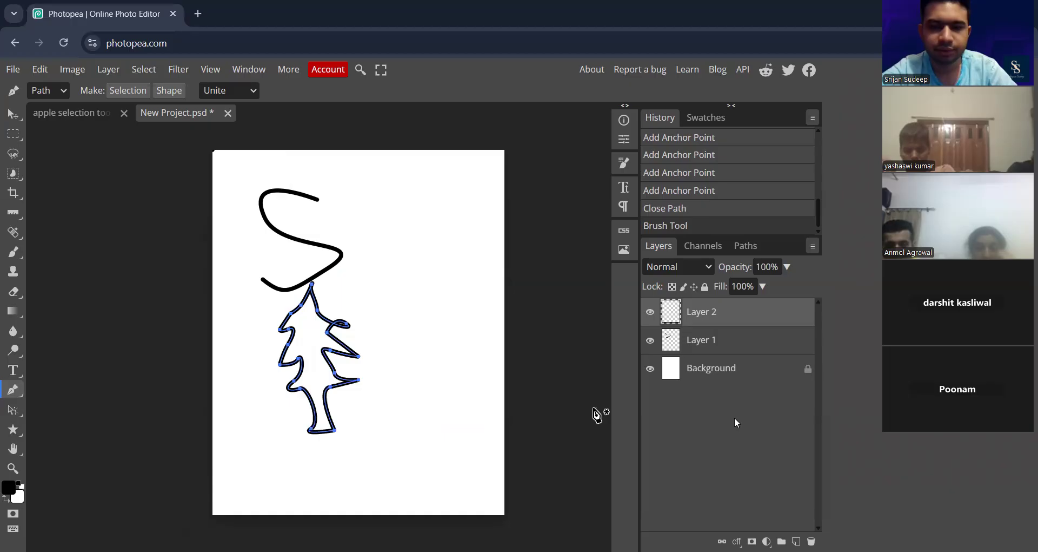
key("ctrl+shift+n")
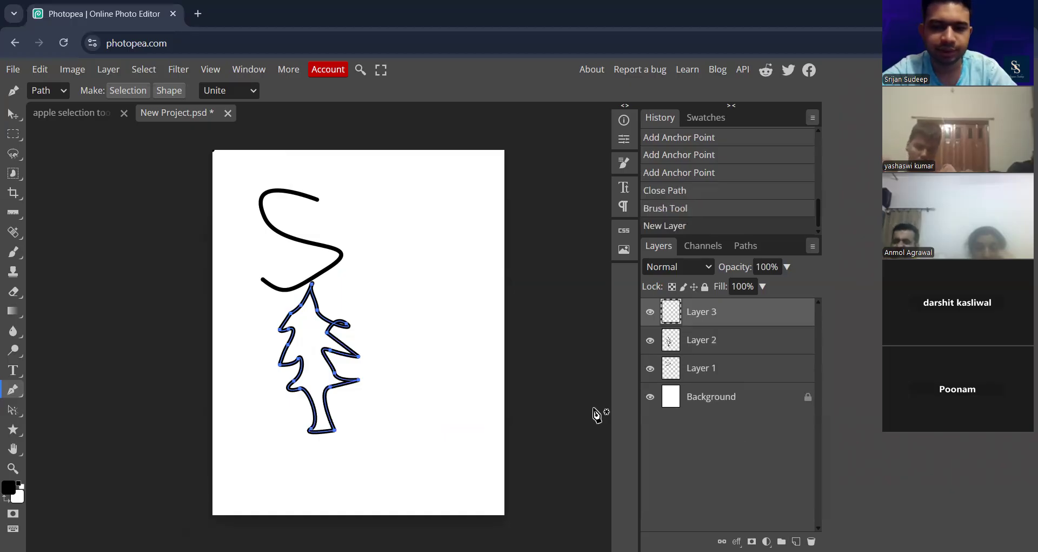
Fill the closed tree path with black on Layer 3 and remove the path
right_click(304, 367)
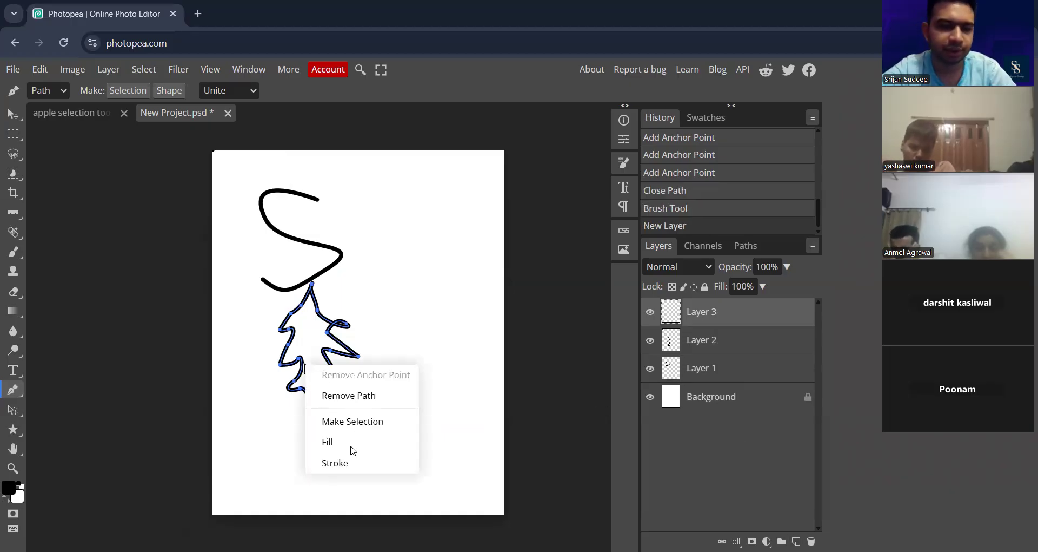
left_click(328, 441)
left_click(336, 440)
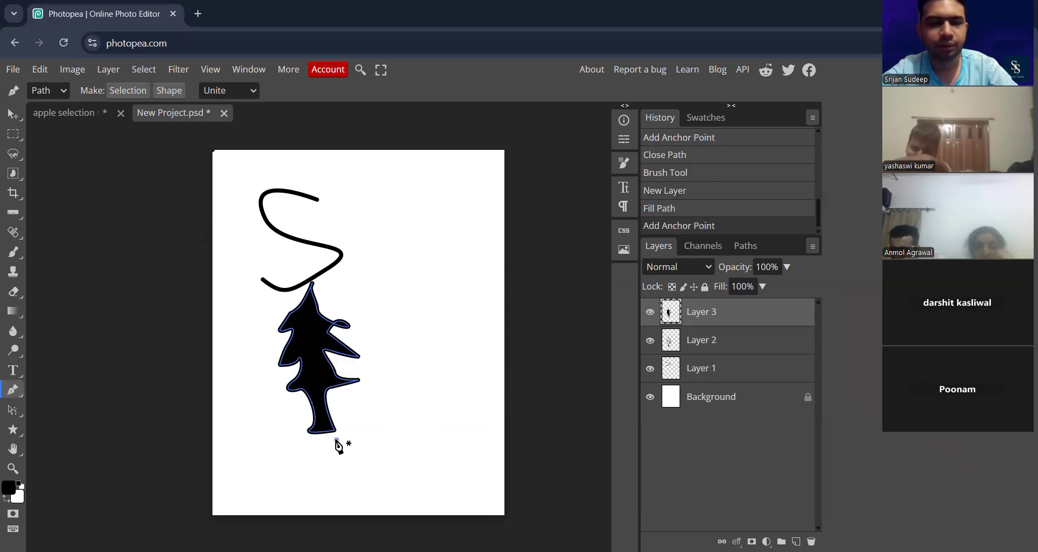
right_click(318, 403)
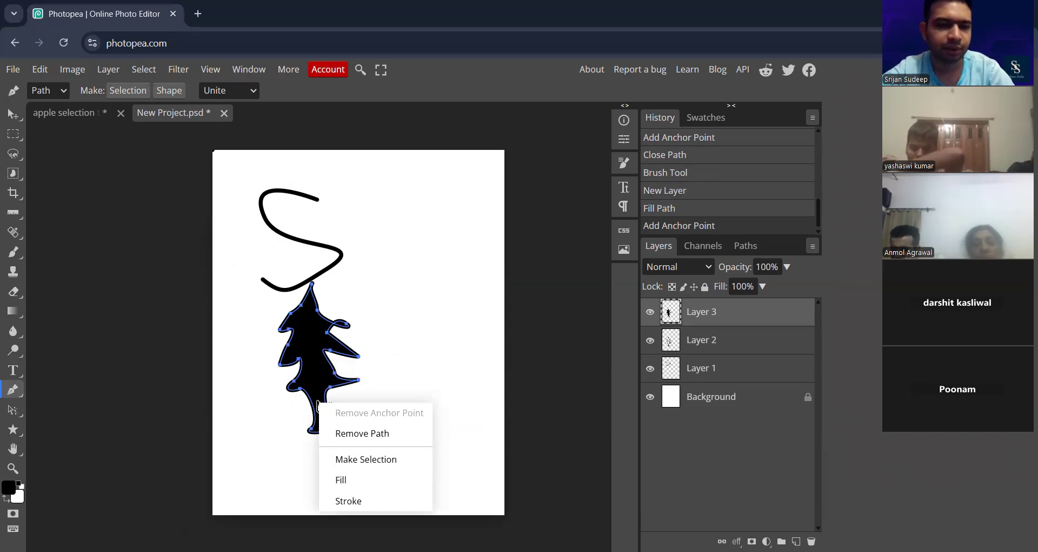
left_click(357, 433)
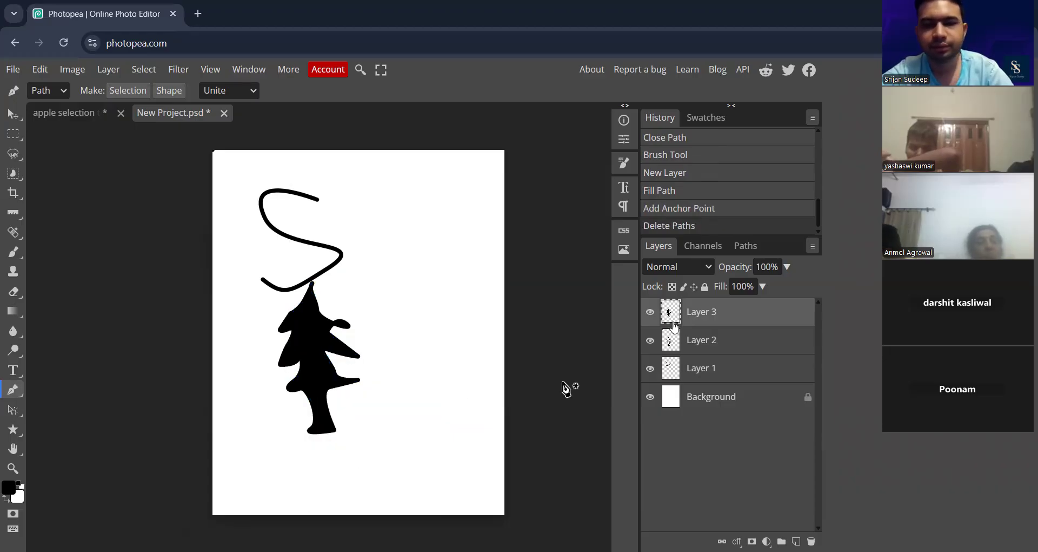
Toggle the filled tree's layer off and on, and move the filled tree to the right, clear of its outline
left_click(652, 312)
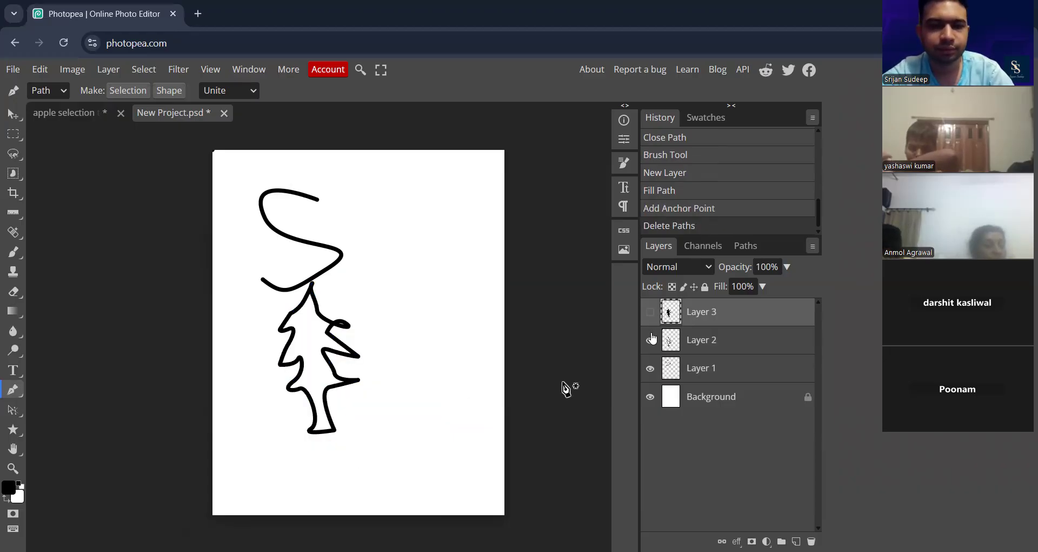
left_click(651, 313)
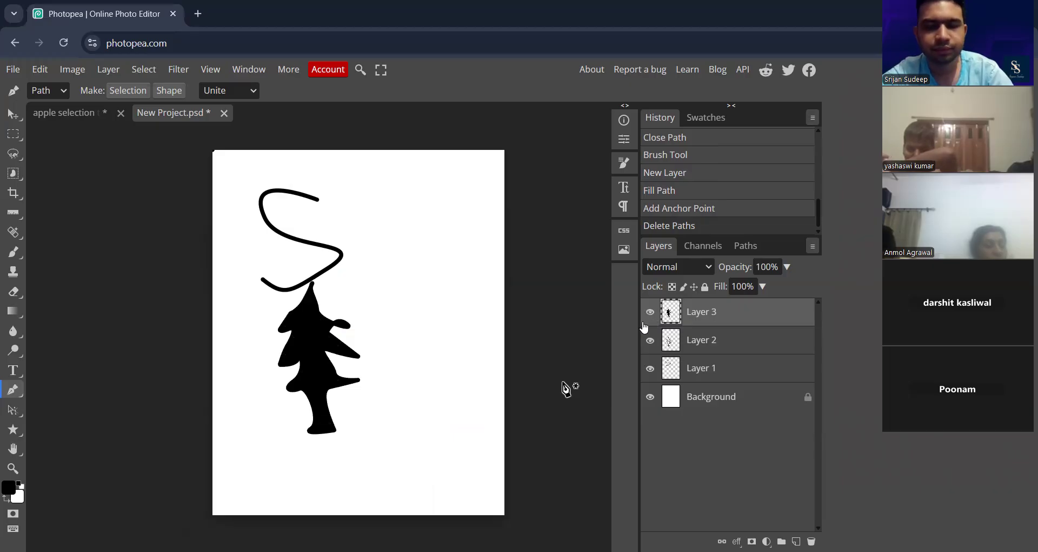
key("h")
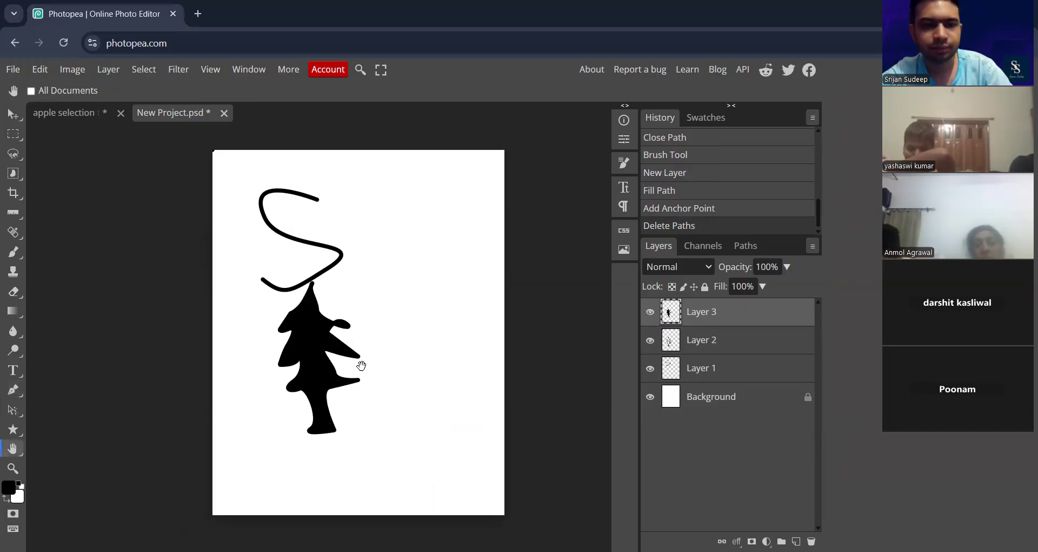
left_click(731, 339)
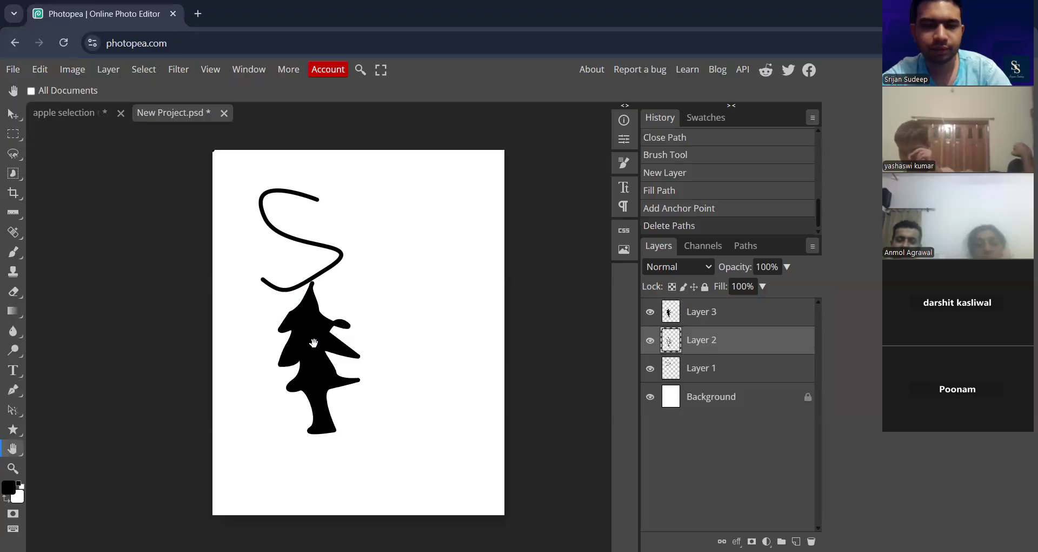
left_click(745, 320)
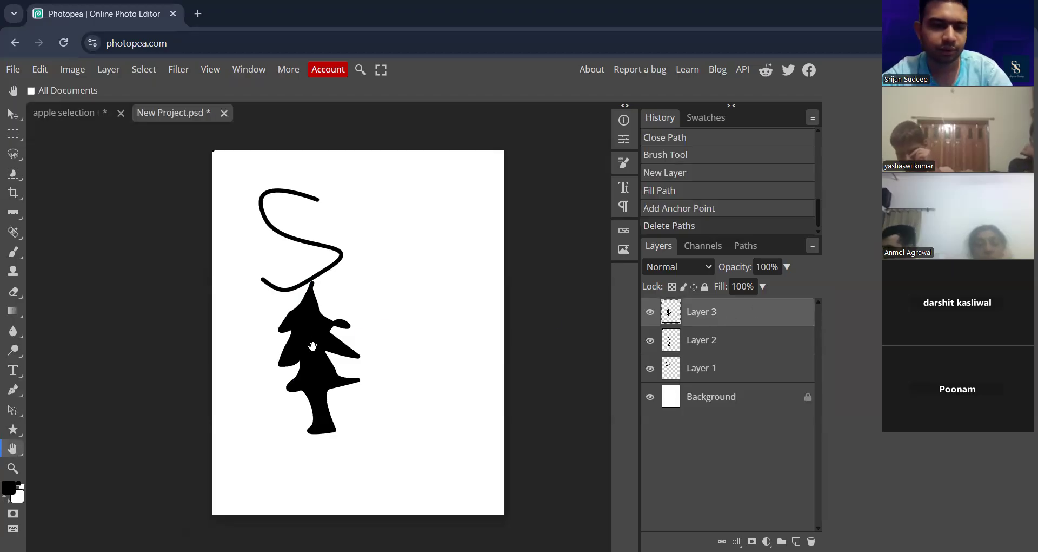
key("v")
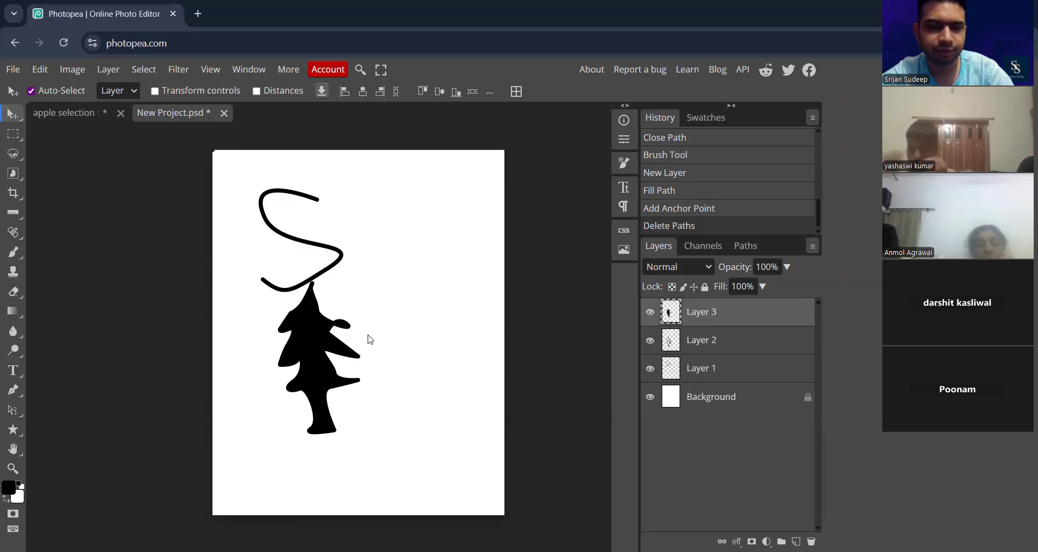
left_click_drag(319, 345, 443, 333)
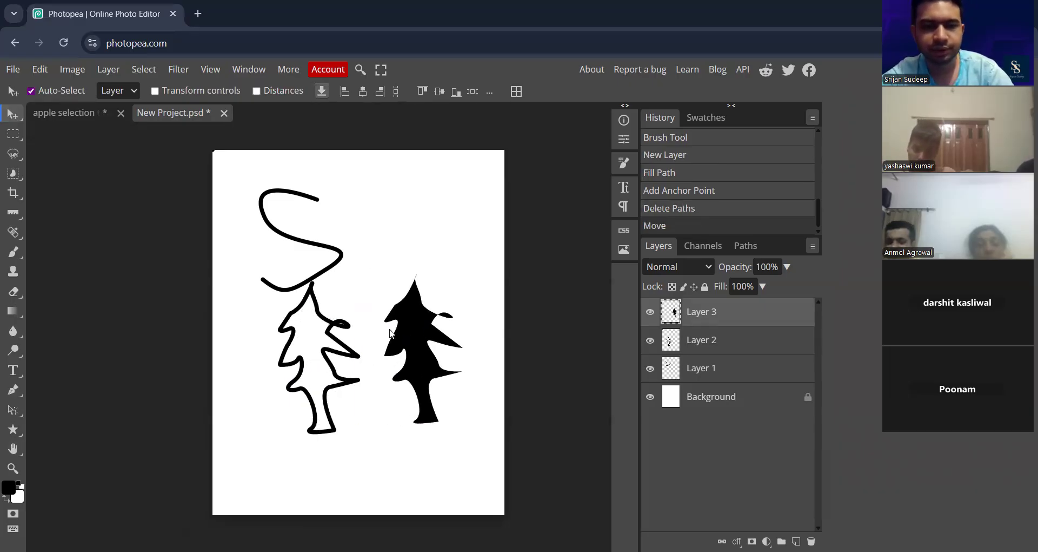
Move the S and the tree outline together slightly up and to the right, and clear the layer selection
left_click(330, 352)
mouse_move(330, 354)
left_mouse_down()
mouse_move(338, 358)
mouse_move(336, 346)
left_mouse_up()
left_click(399, 445)
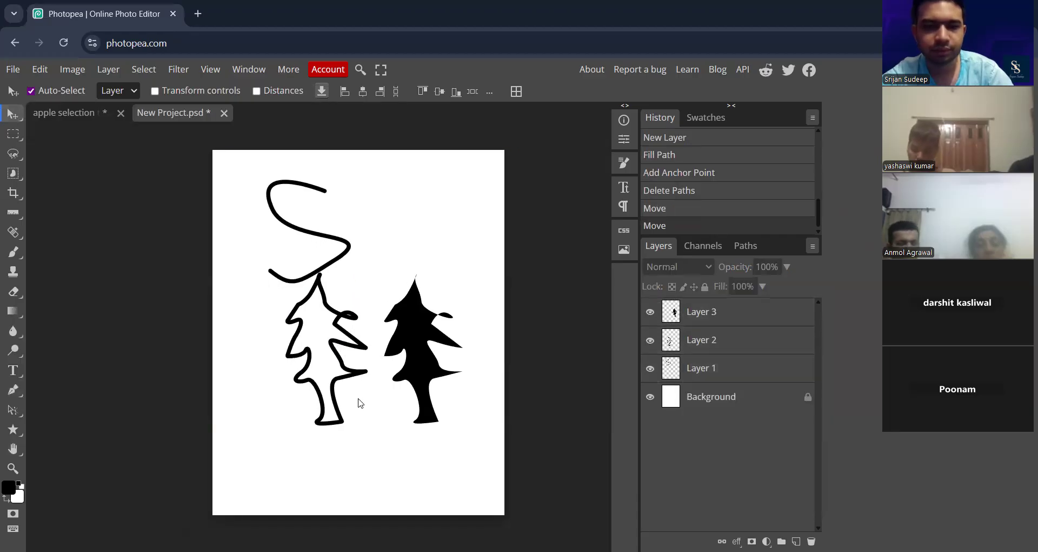
Select Layer 2 and Layer 1 together and shift the tree outline and the S slightly down and to the left
left_click(716, 342)
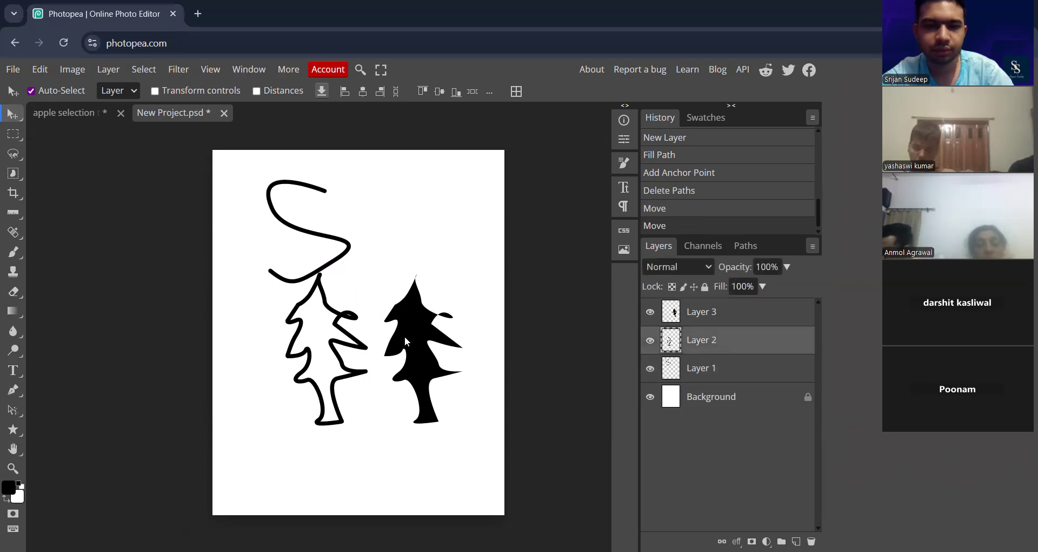
left_click(349, 372, "shift")
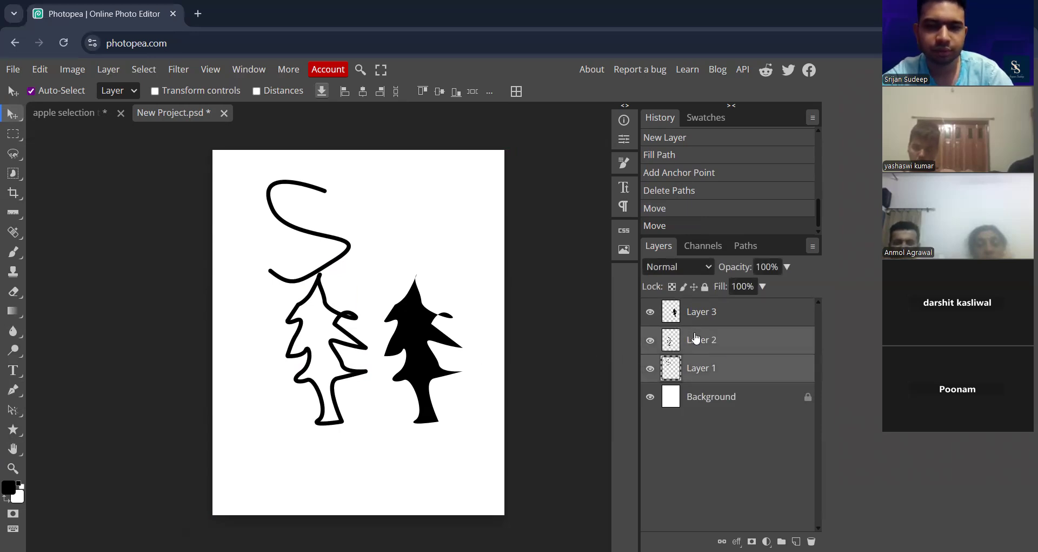
left_click(723, 346)
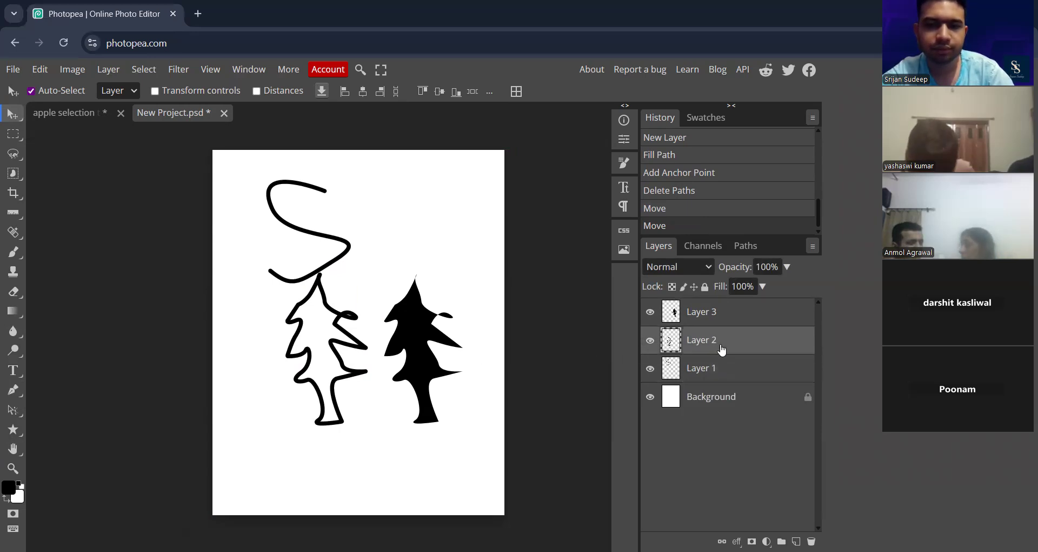
left_click(361, 342, "shift")
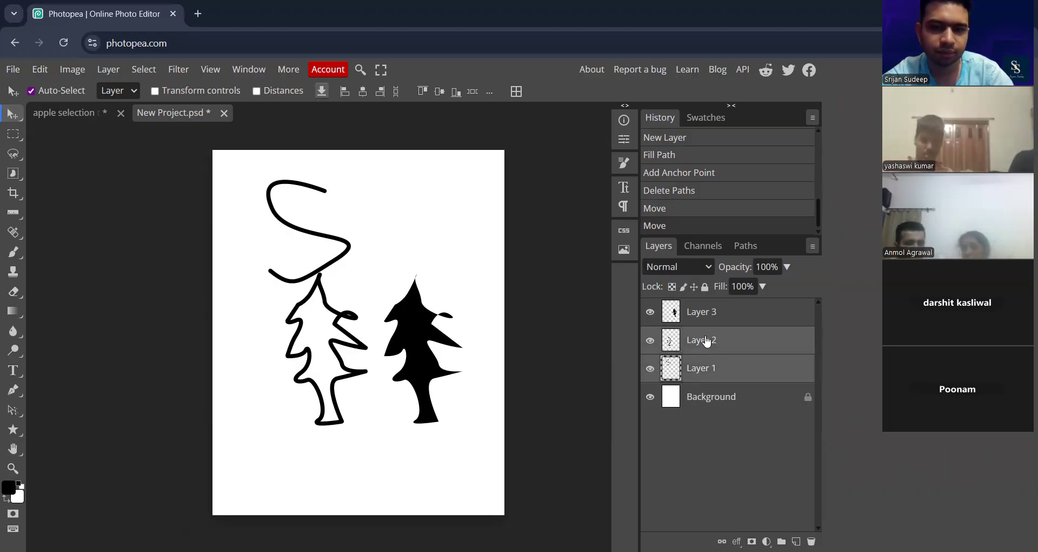
left_click(703, 371)
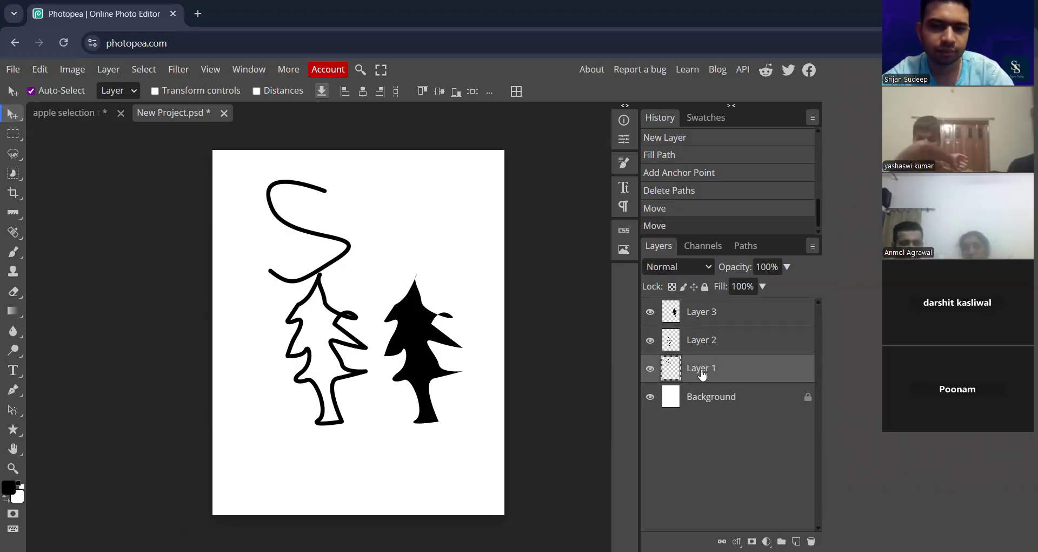
left_click(279, 217, "shift")
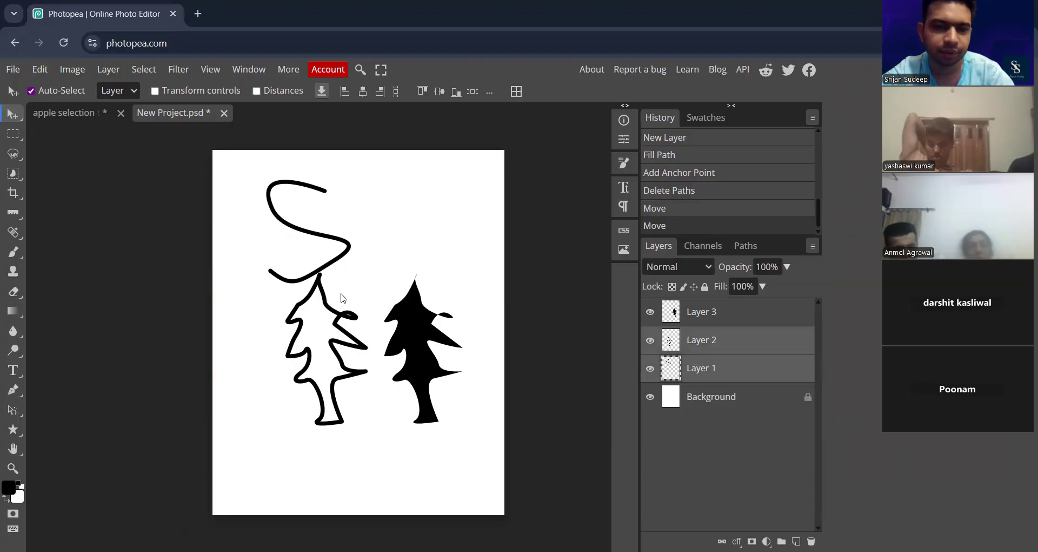
mouse_move(326, 308)
left_mouse_down()
mouse_move(307, 310)
mouse_move(323, 313)
left_mouse_up()
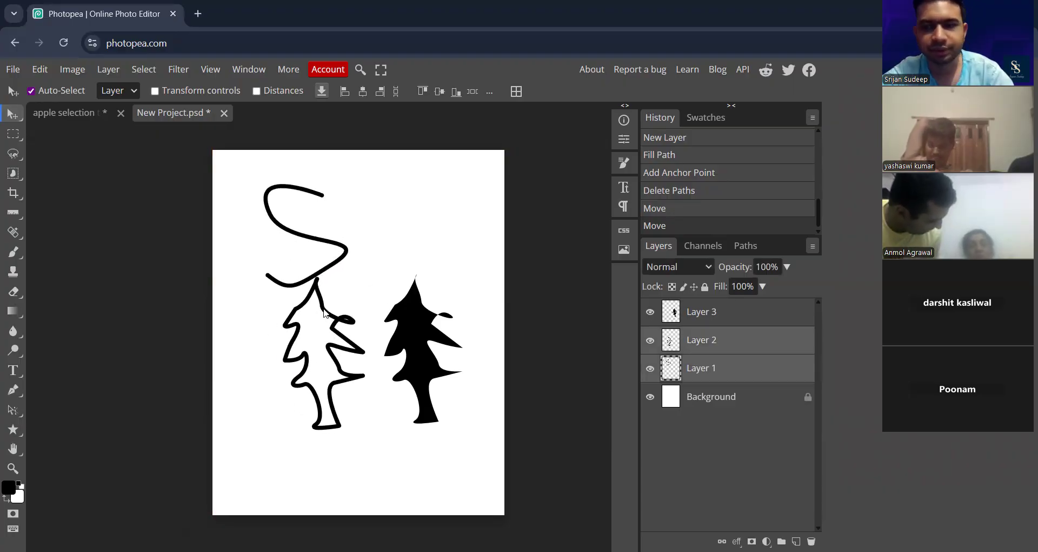
Lock Layer 1 and reposition the outlined and filled trees lower, side by side below the S
left_click(707, 379)
left_click(705, 288)
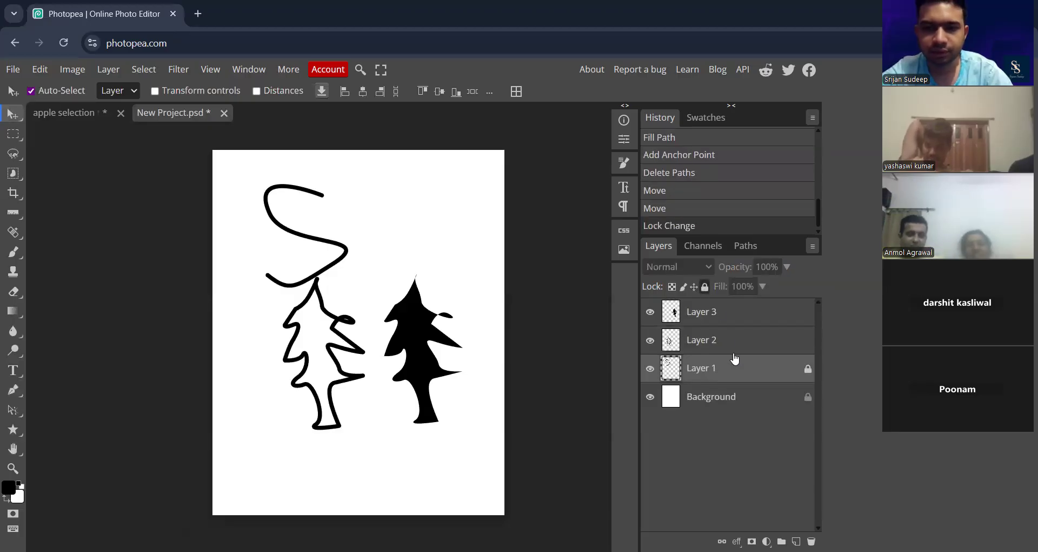
left_click(731, 347)
left_click_drag(319, 306, 340, 314)
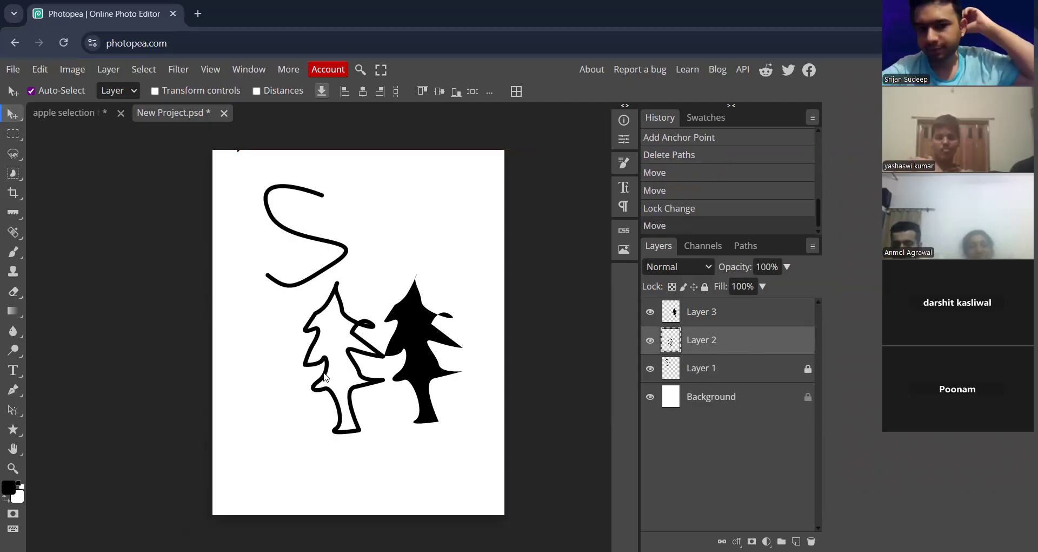
left_click_drag(362, 378, 361, 396)
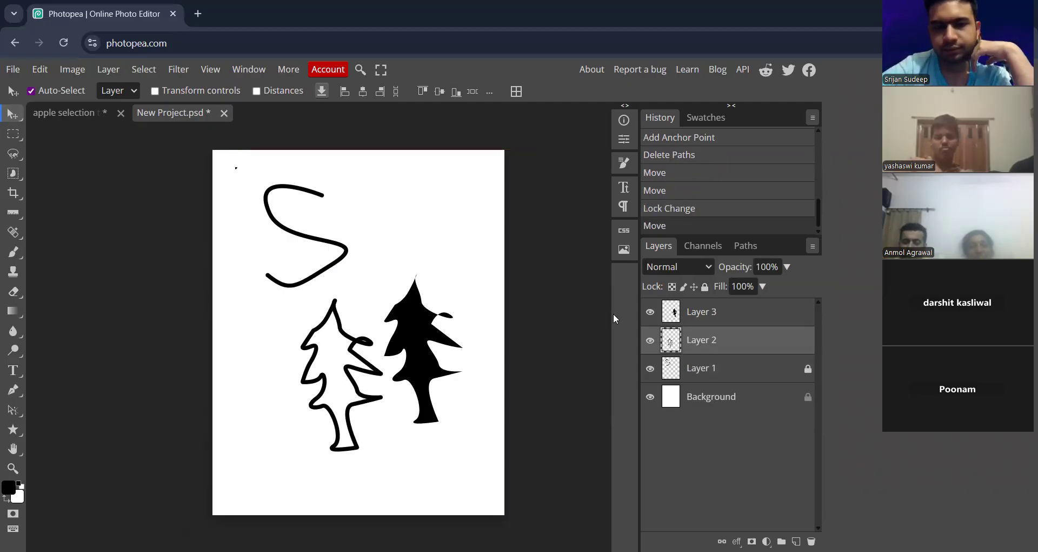
left_click(694, 323)
left_click_drag(411, 352, 415, 371)
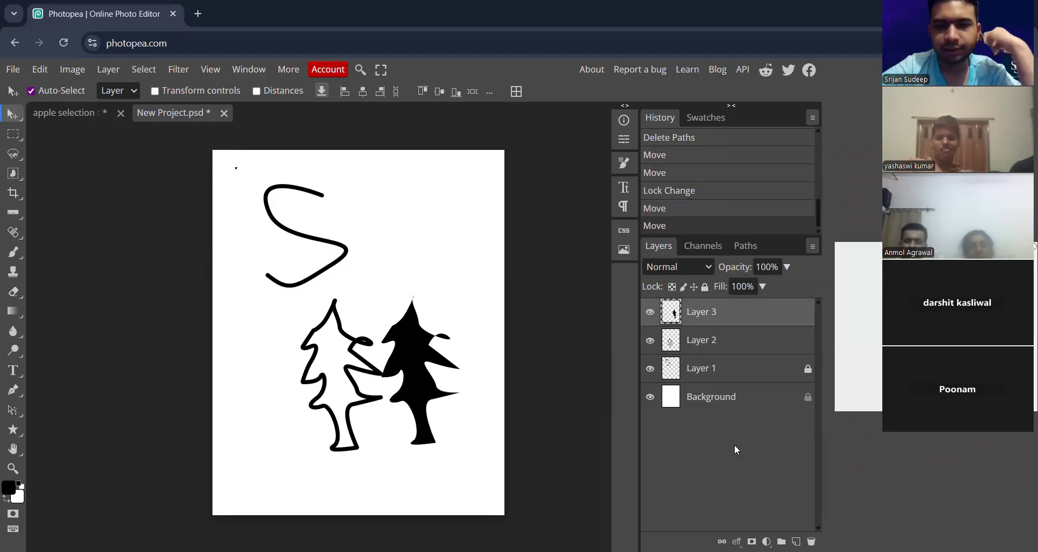
Unlock Layer 1 and move the S slightly up and to the left
left_click(718, 377)
left_click(706, 286)
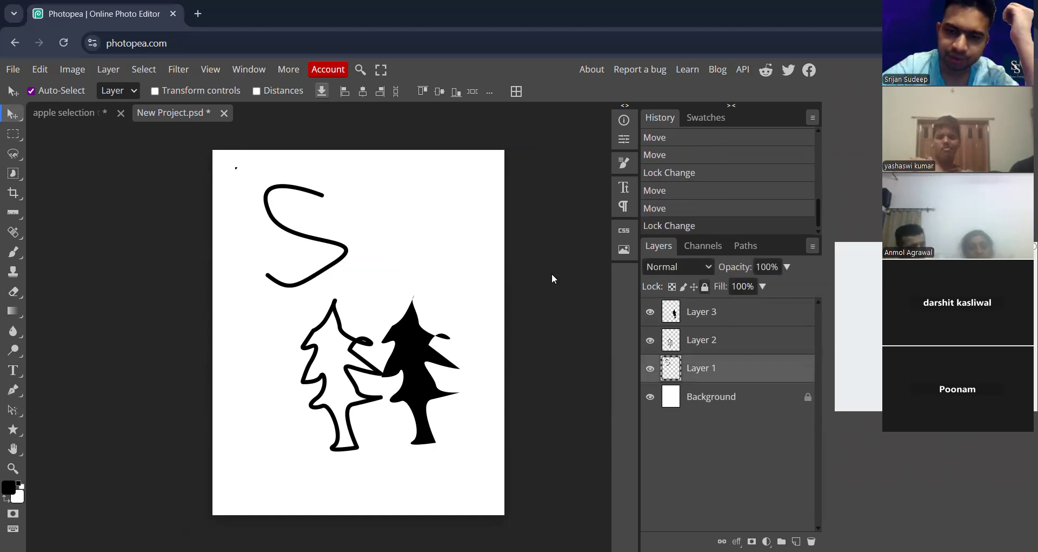
mouse_move(315, 279)
left_mouse_down()
mouse_move(331, 261)
mouse_move(319, 273)
mouse_move(307, 267)
left_mouse_up()
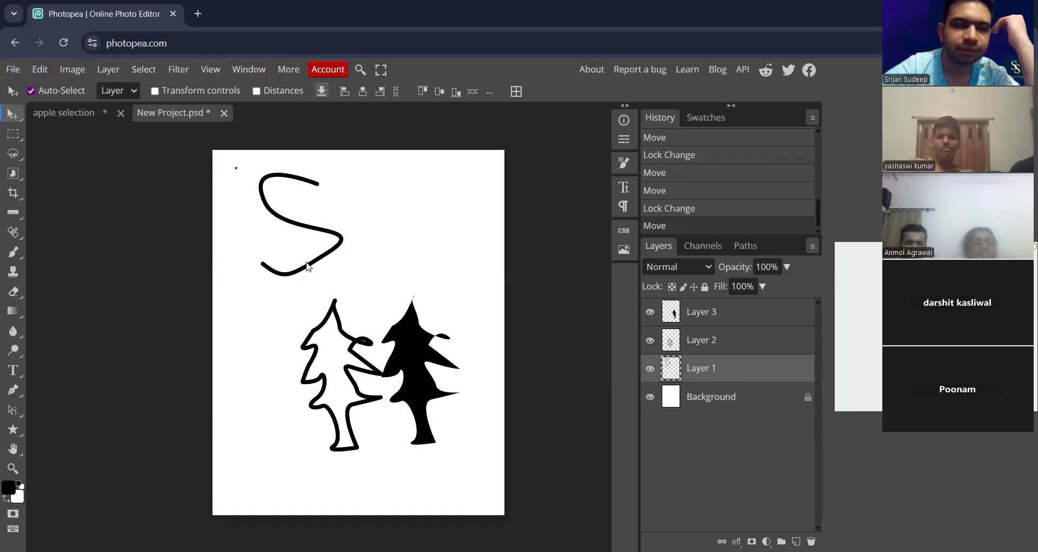
Save the project as a PSD named pen tool demo in the Downloads folder
key("h")
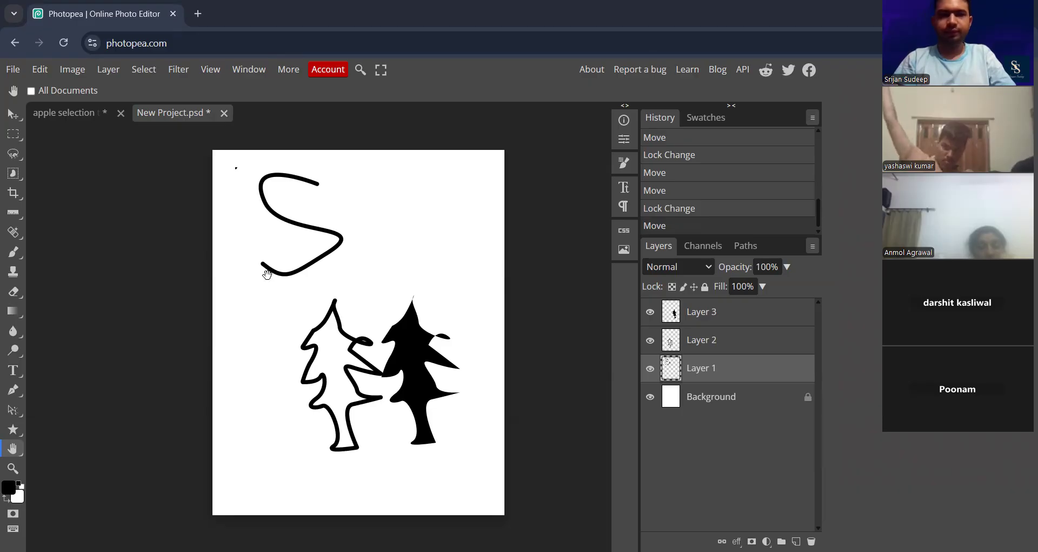
left_click(175, 123)
left_click(13, 69)
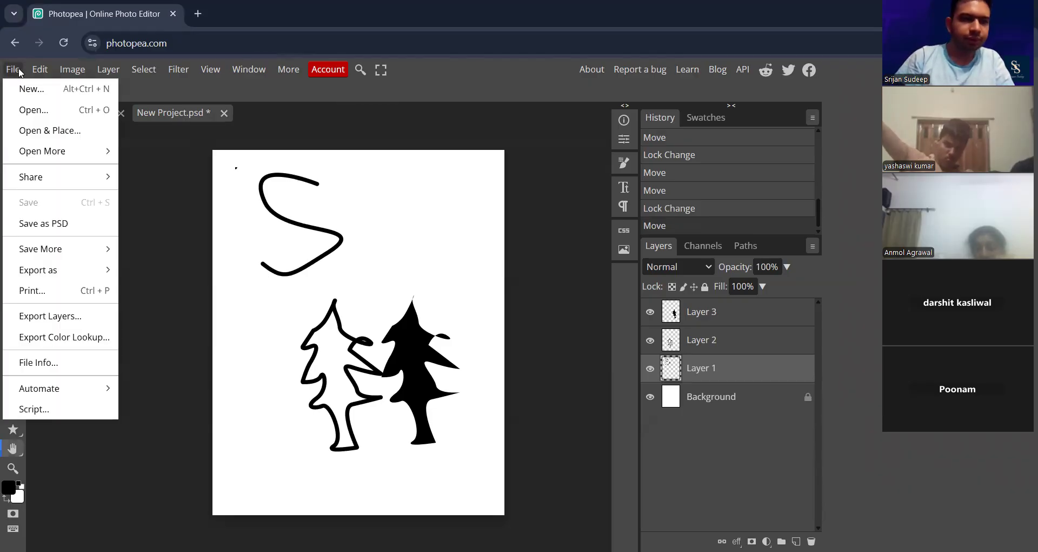
left_click(84, 228)
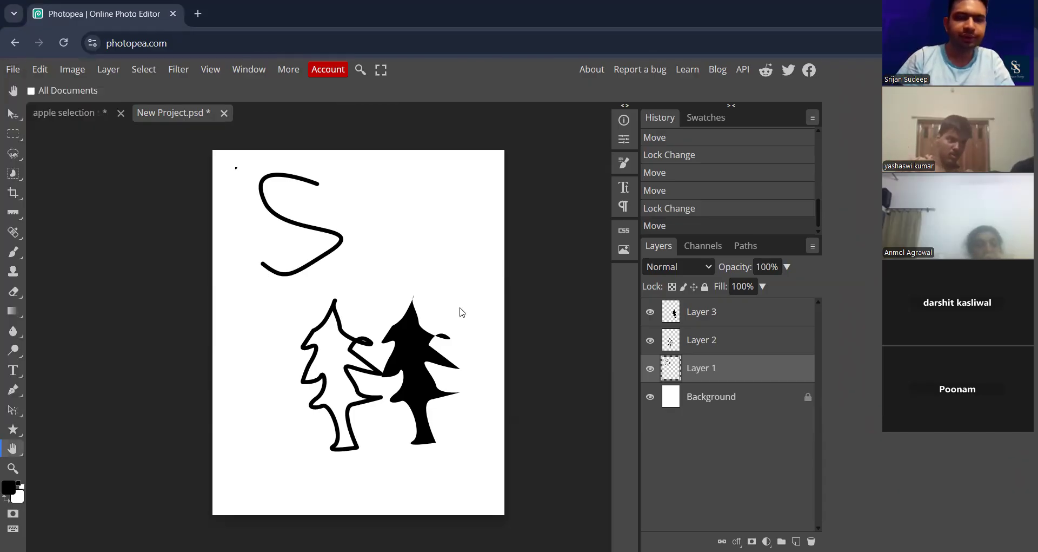
type("pen tool demo")
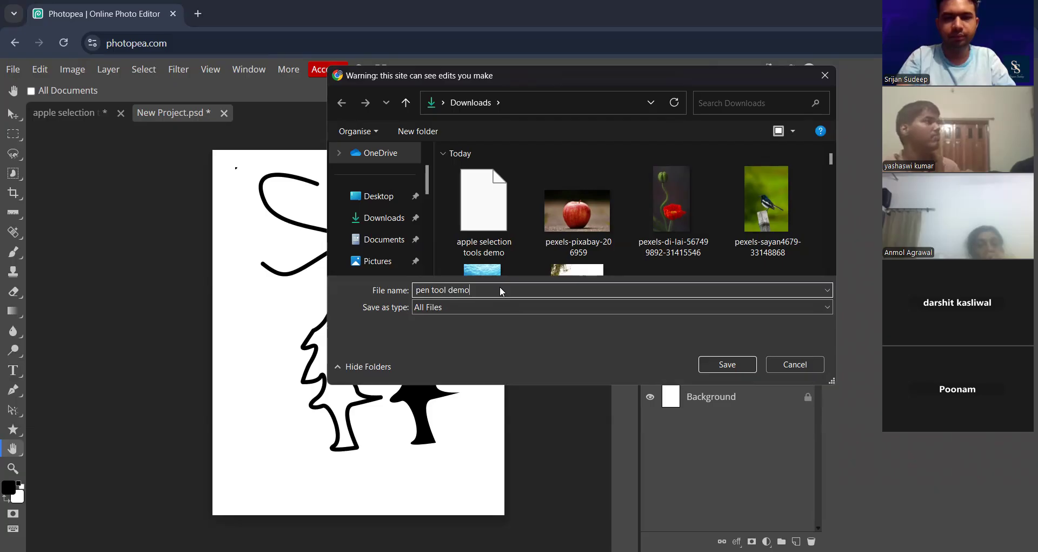
key("Return")
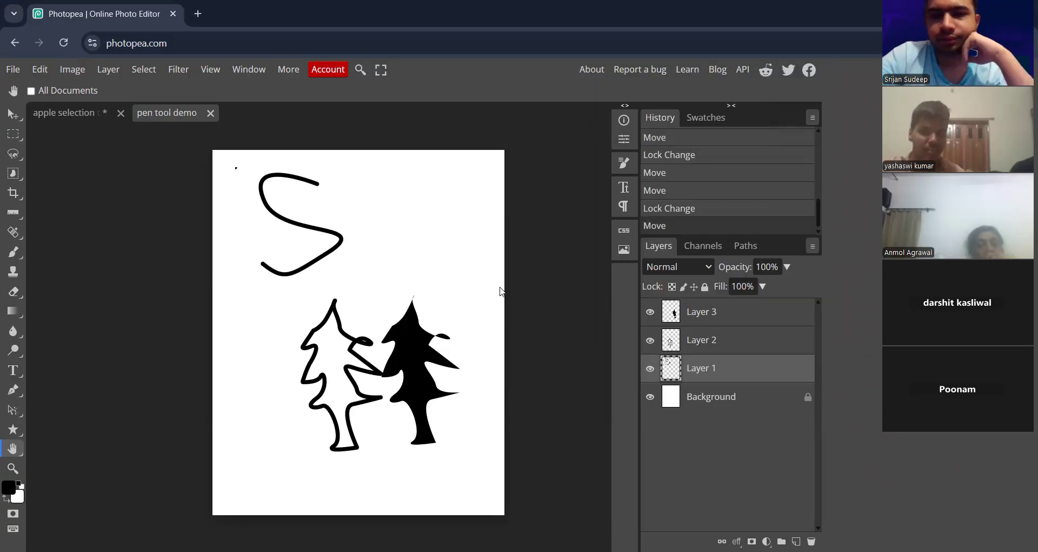
Rename Layer 1 as S and Layer 2 as Tree Outline
double_click(712, 370)
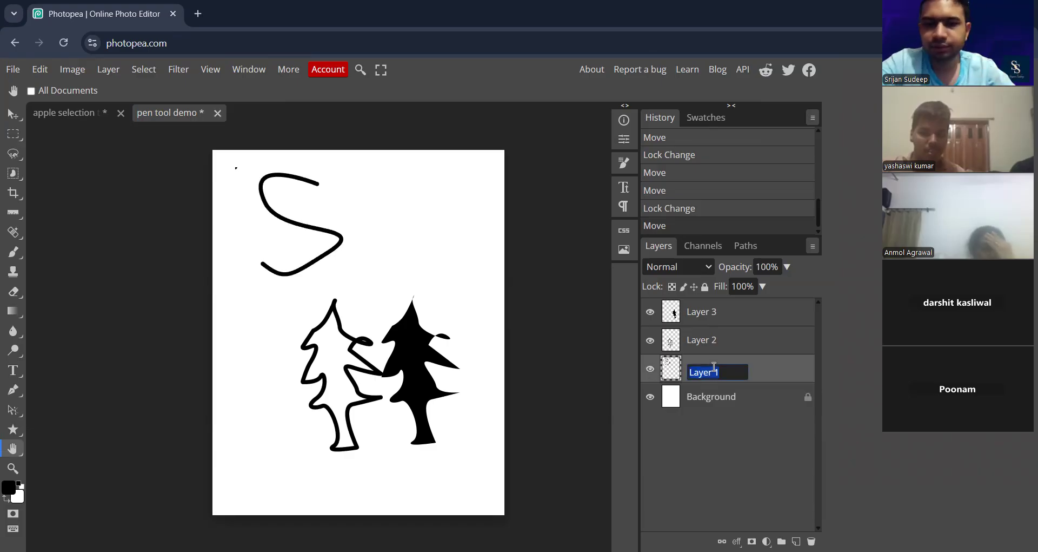
type("S")
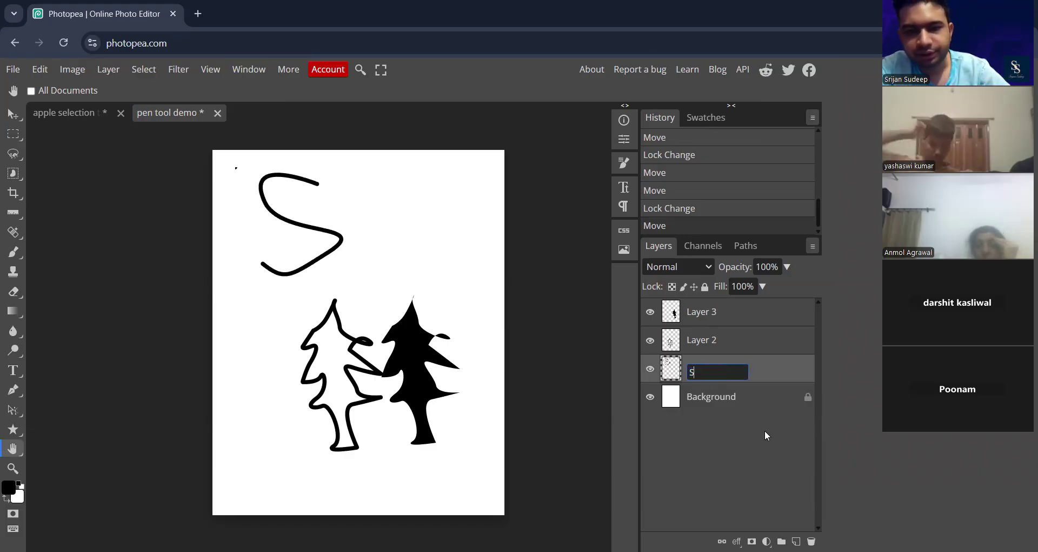
key("Return")
double_click(705, 339)
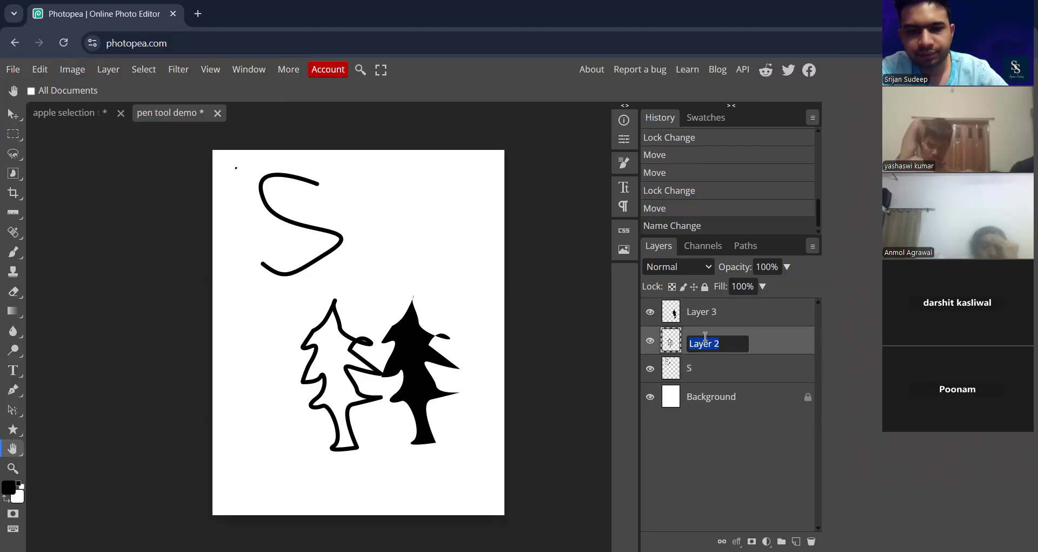
type("Tree Outline")
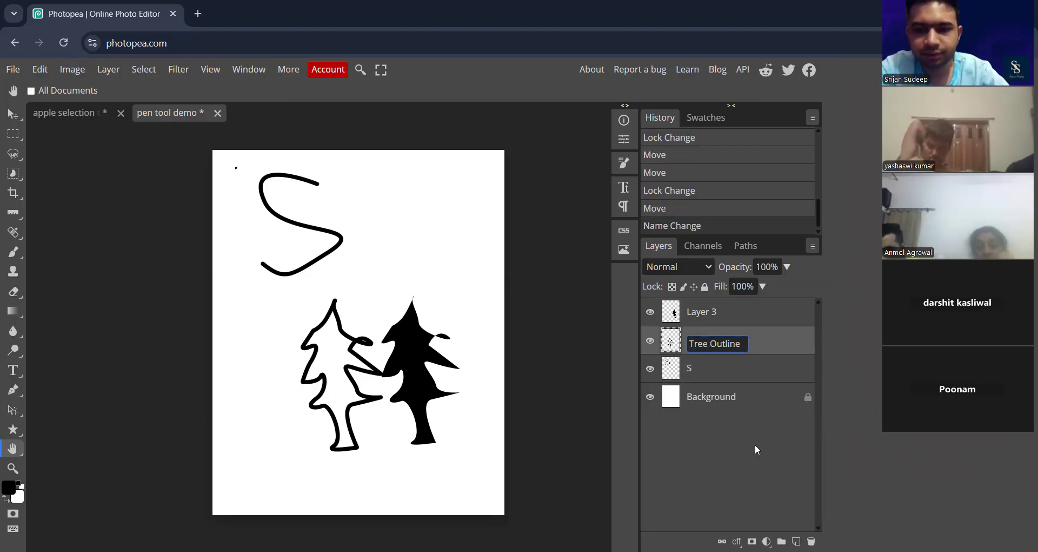
key("Return")
Rename Layer 3, which holds the filled tree, as Tree
left_click(706, 312)
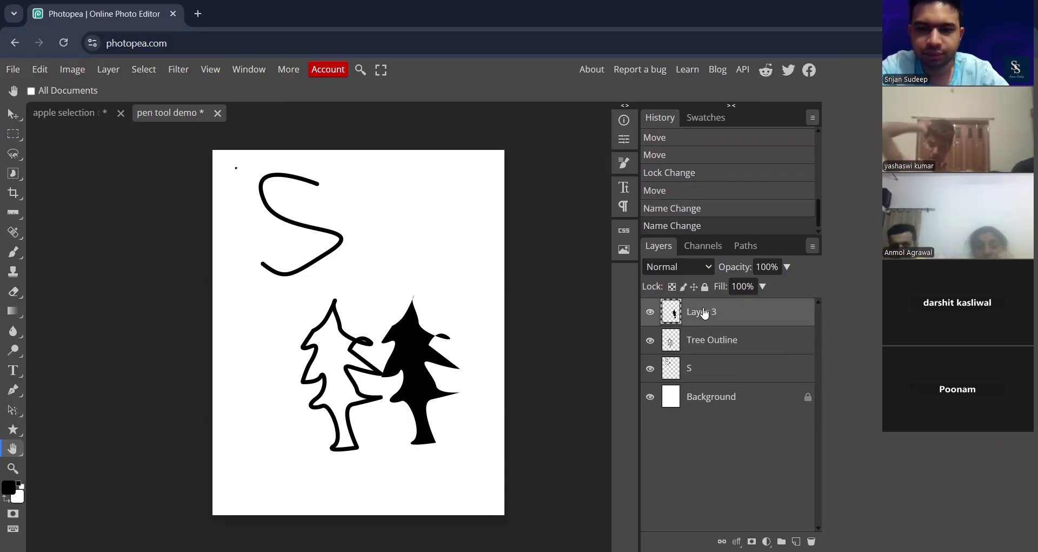
double_click(705, 313)
type("Tree")
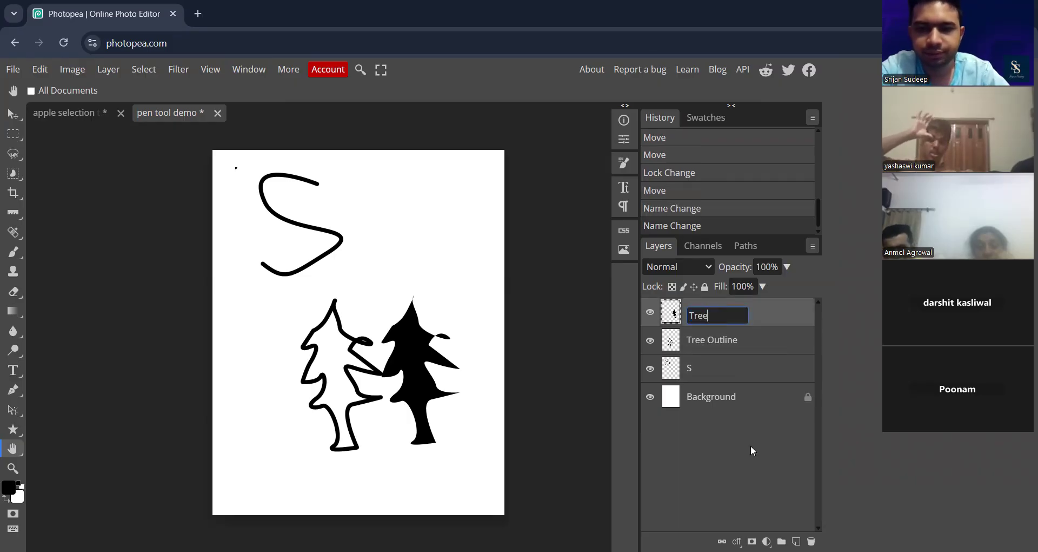
key("Return")
Toggle the visibility of the Tree Outline, Tree and S layers off and on to check what each contains
left_click(650, 340)
left_click(650, 340)
left_click(649, 313)
left_click(650, 313)
left_click(651, 368)
left_click(650, 369)
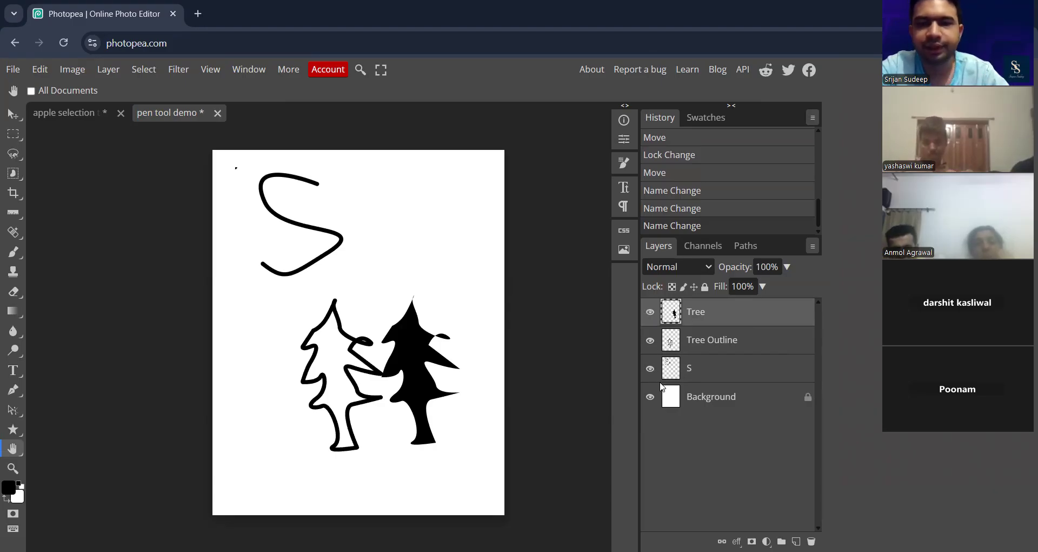
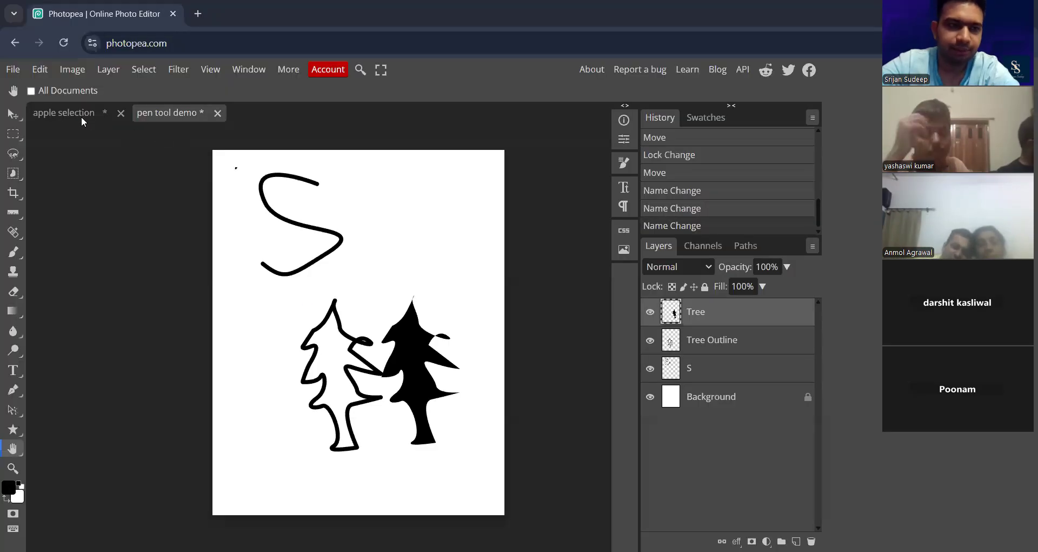
Switch to the apple selection document and compare the selection tool layers by visibility, leaving only the Pen Tool layer shown
left_click(81, 116)
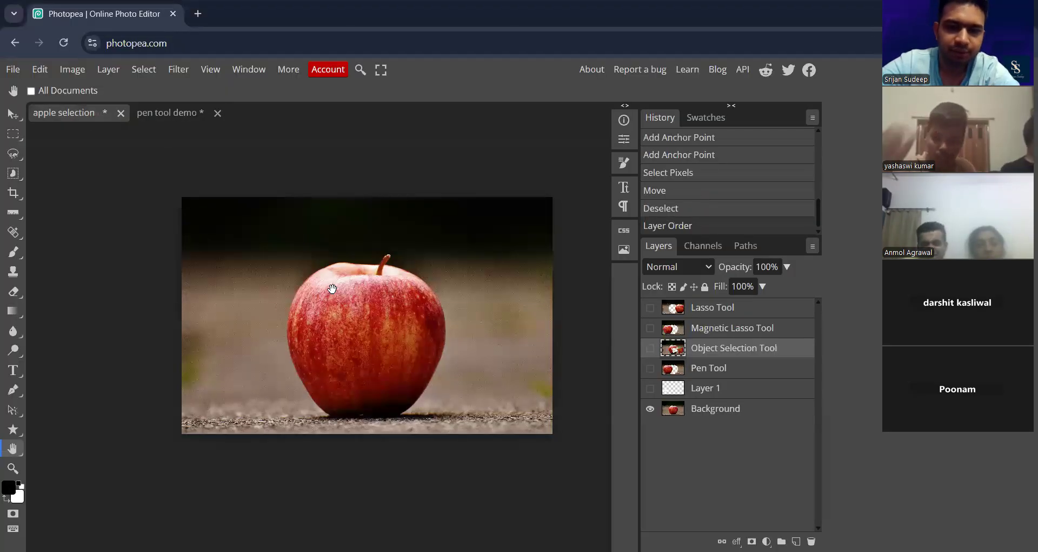
left_click(650, 349)
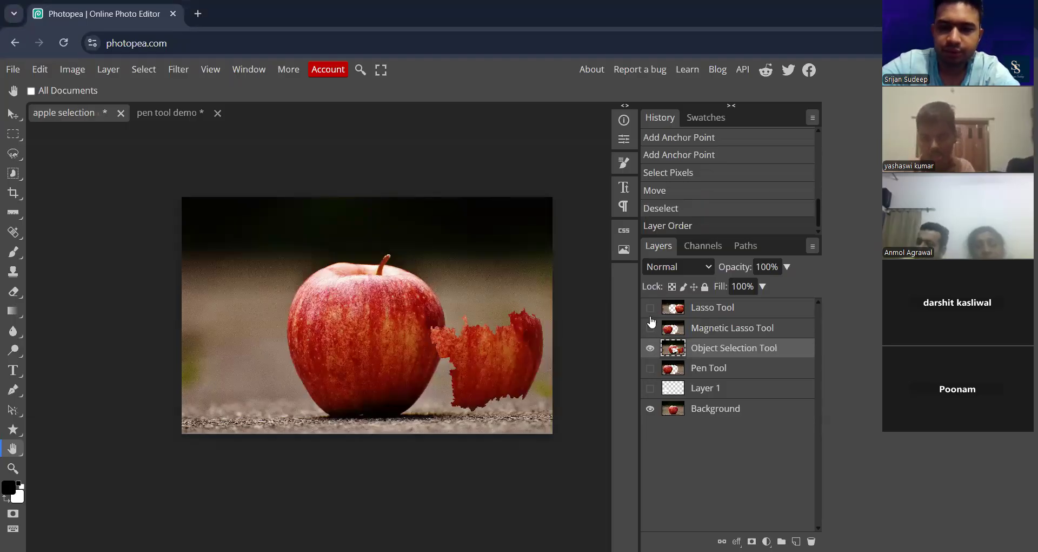
left_click(650, 307)
left_click(650, 348)
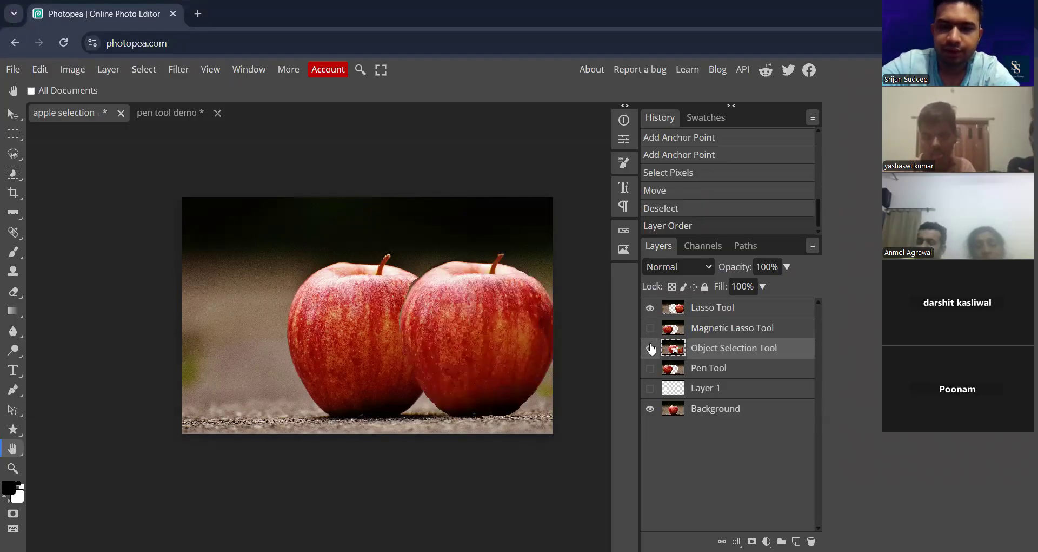
left_click(650, 307)
left_click(651, 409)
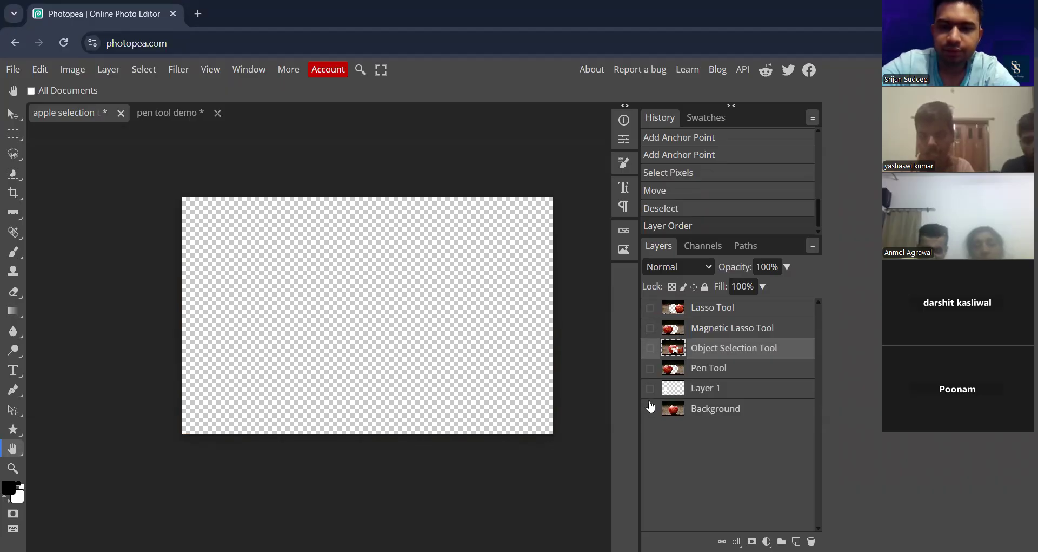
left_click(650, 368)
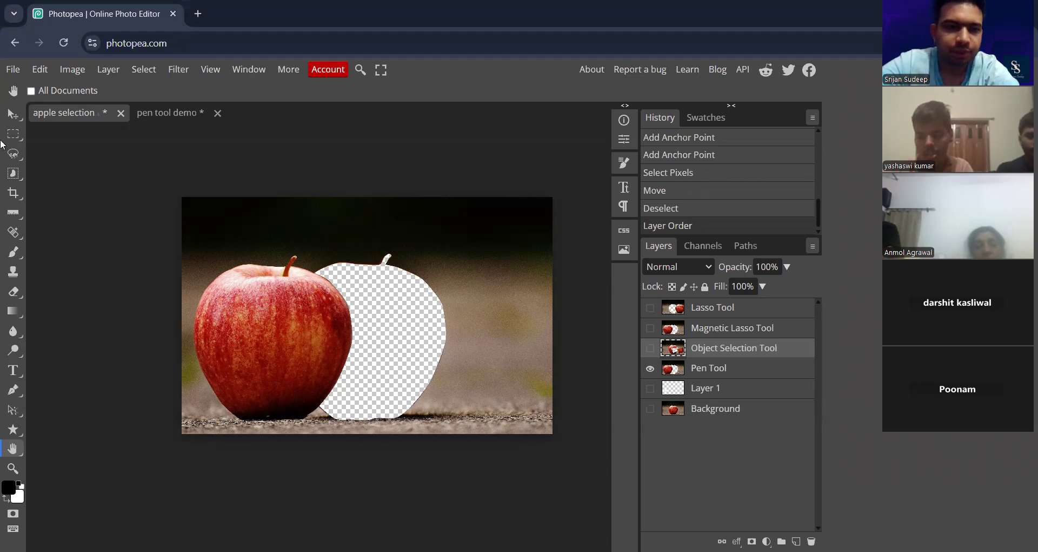
Try Remove BG with the Object Selection Tool layer active, inspect the layer, and undo the added mask
left_click(13, 114)
right_click(319, 285)
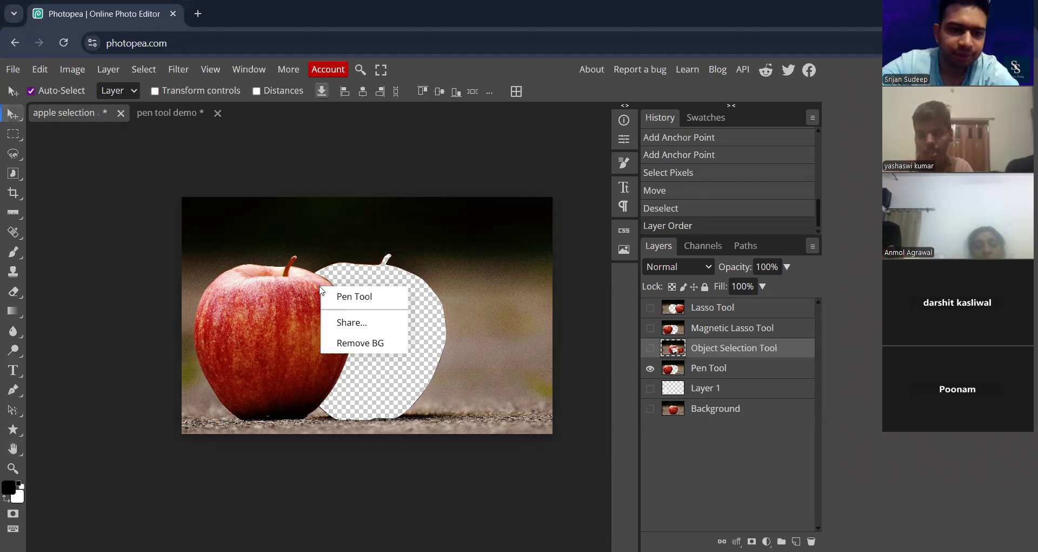
left_click(362, 344)
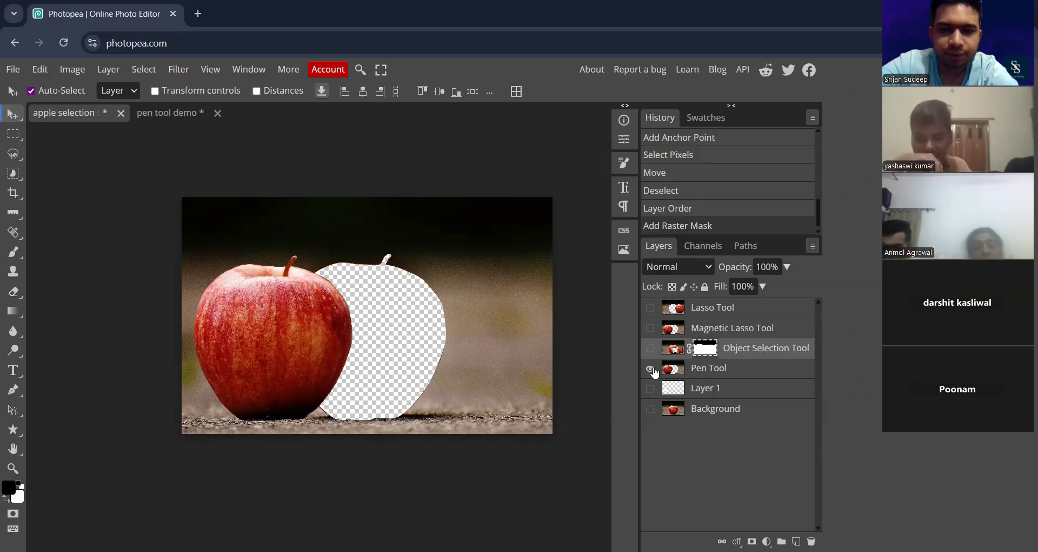
left_click(651, 349)
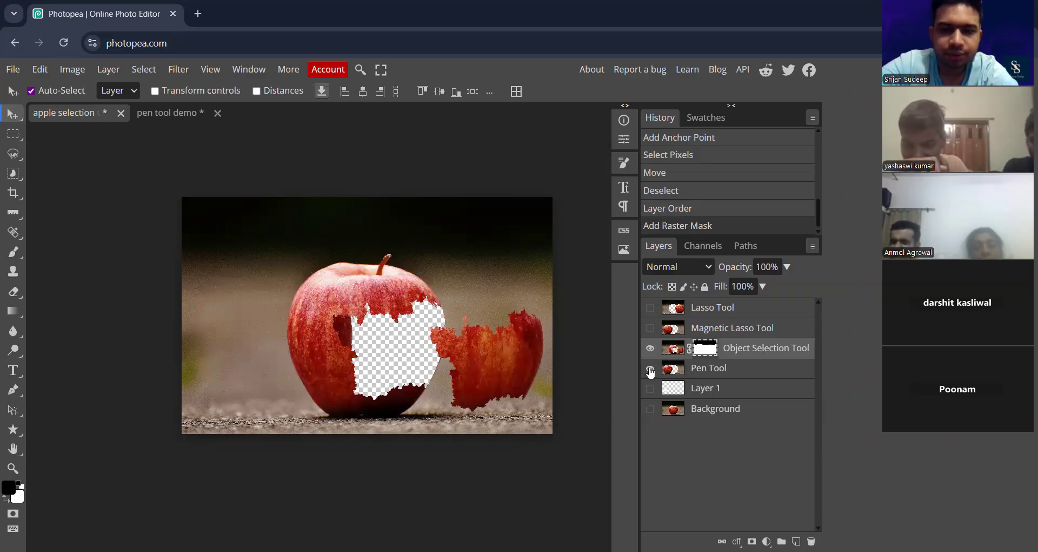
key("ctrl+")
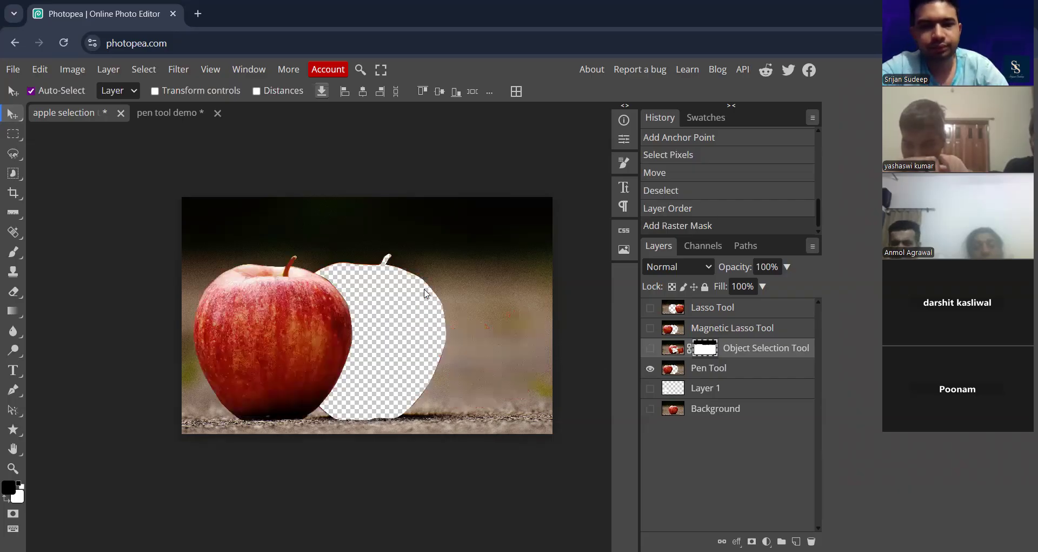
key("ctrl+z")
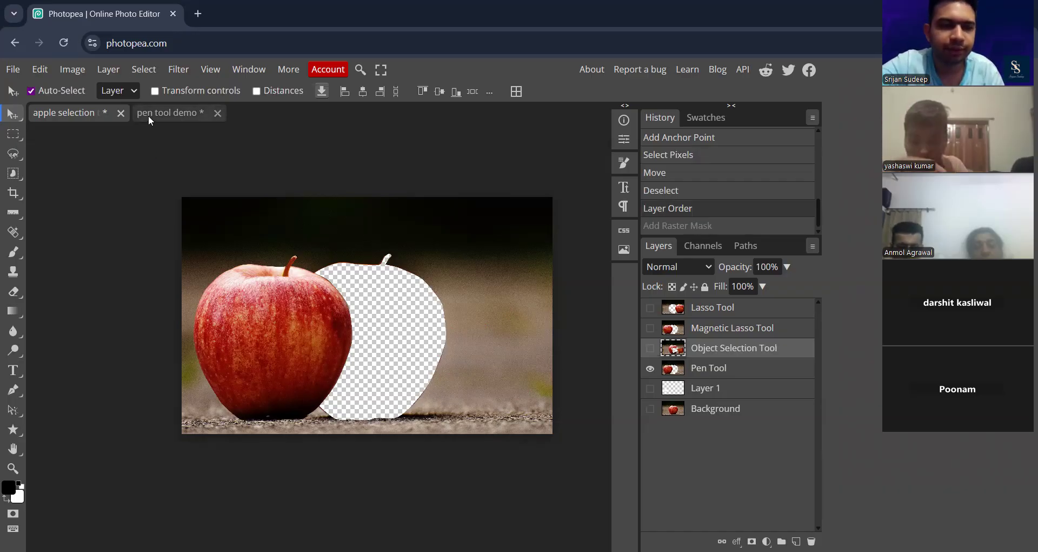
Close the apple selection tools demo document without saving its changes
left_click(187, 115)
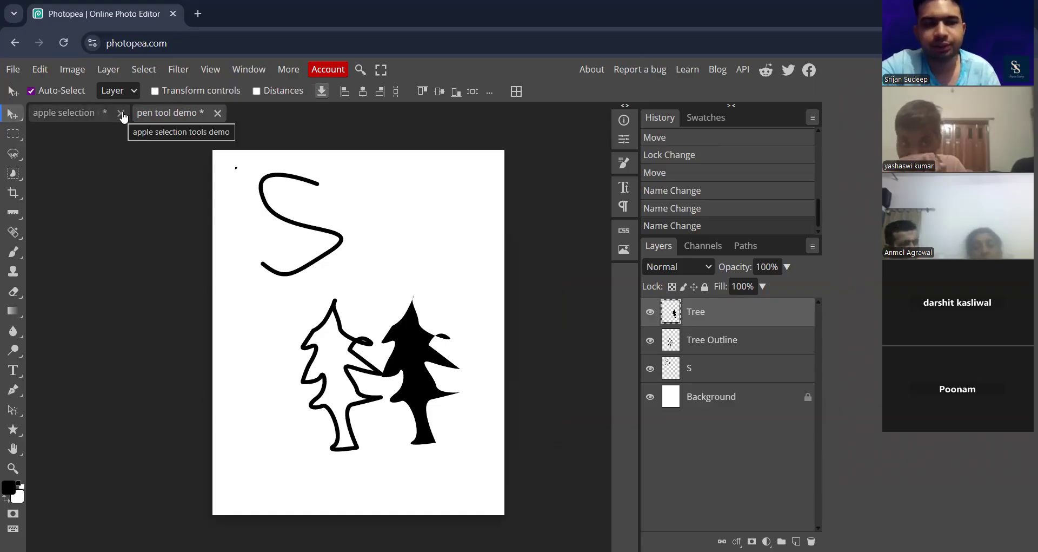
left_click(103, 113)
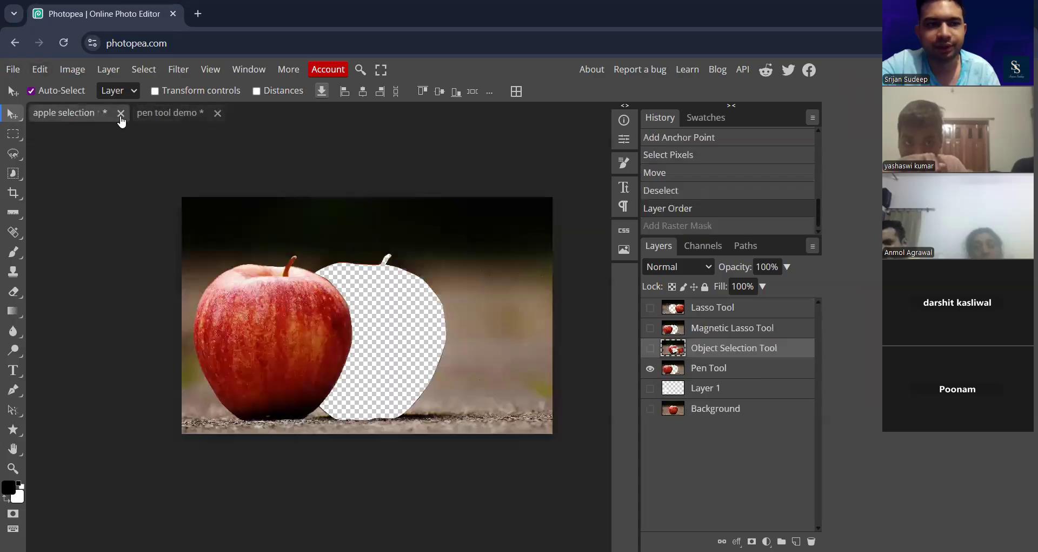
left_click(120, 114)
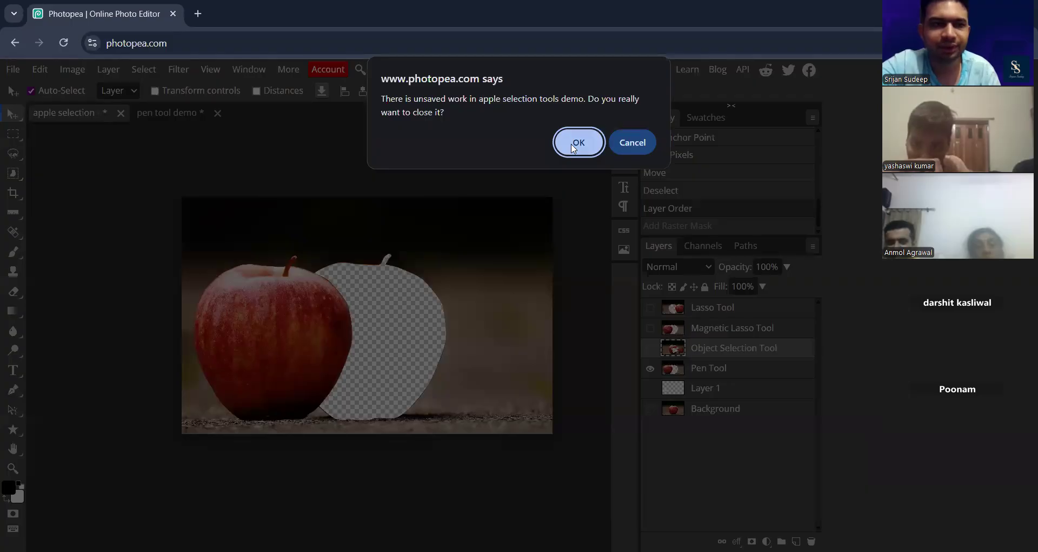
left_click(575, 143)
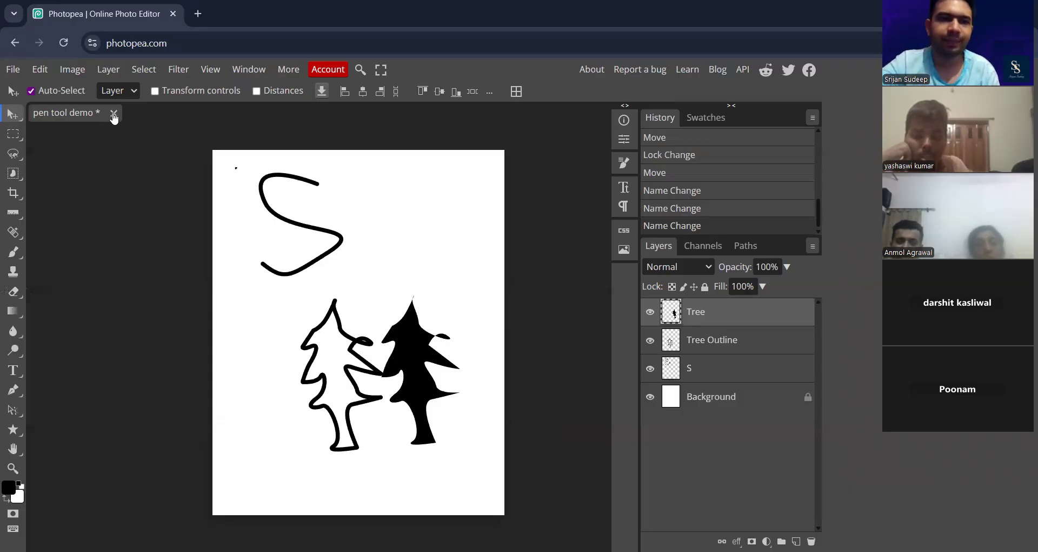
Open the apple photo pexels-pixabay-206959 from the Downloads folder and duplicate its Background layer
left_click(6, 67)
left_click(54, 108)
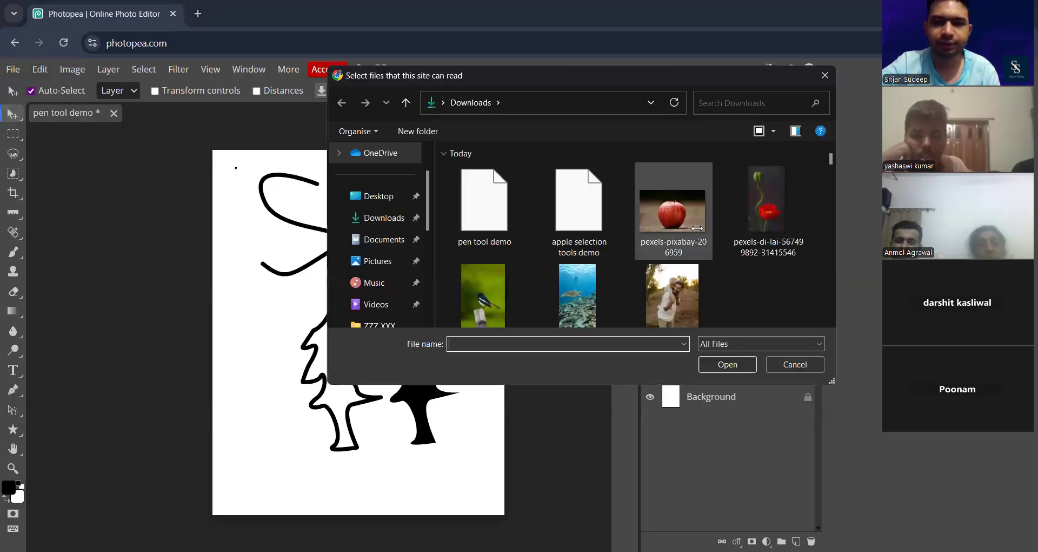
left_click(692, 227)
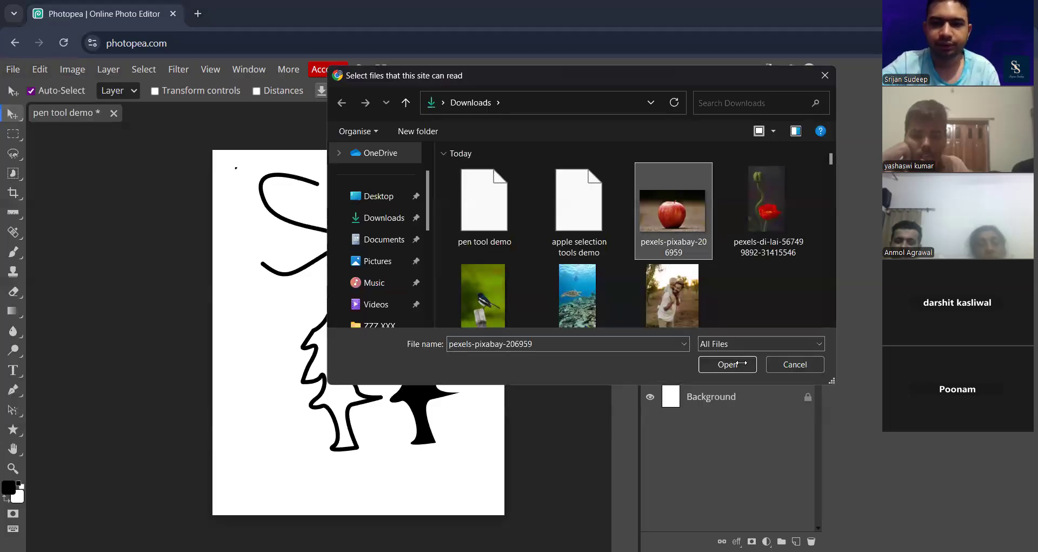
left_click(728, 364)
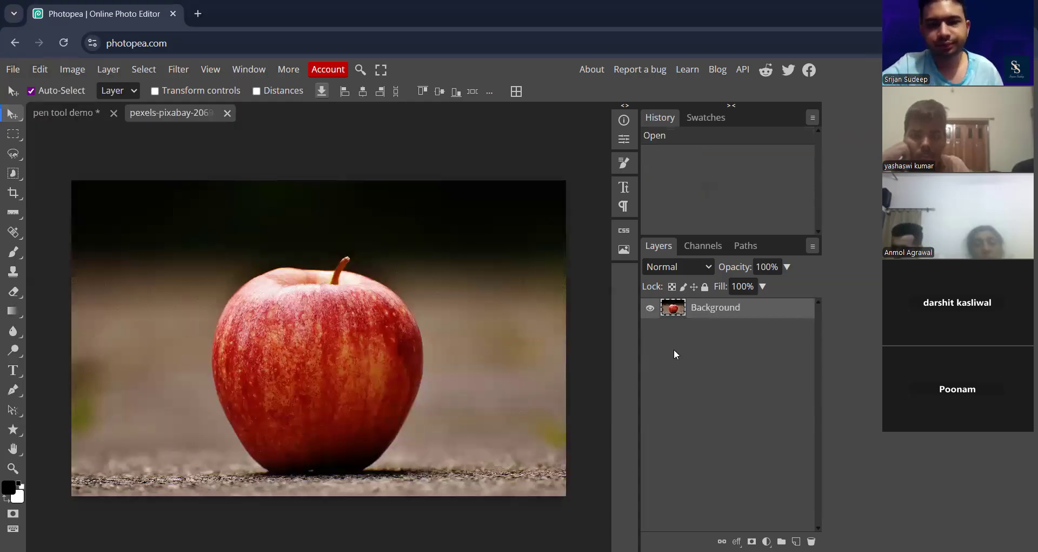
key("ctrl+j")
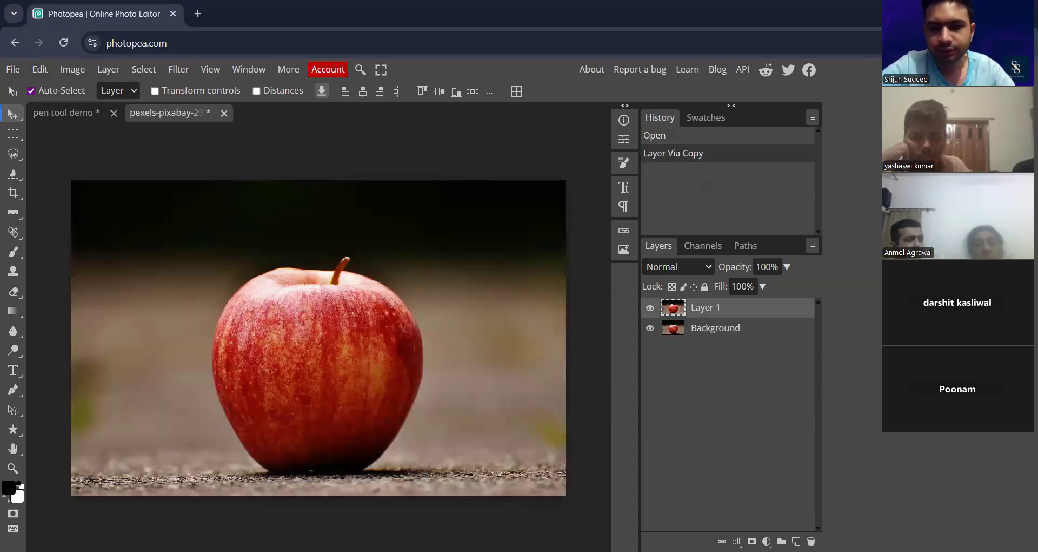
Start a Pen tool path on the apple's upper-left edge and adjust its anchors and handles to follow the top contour
key("ctrl+plus")
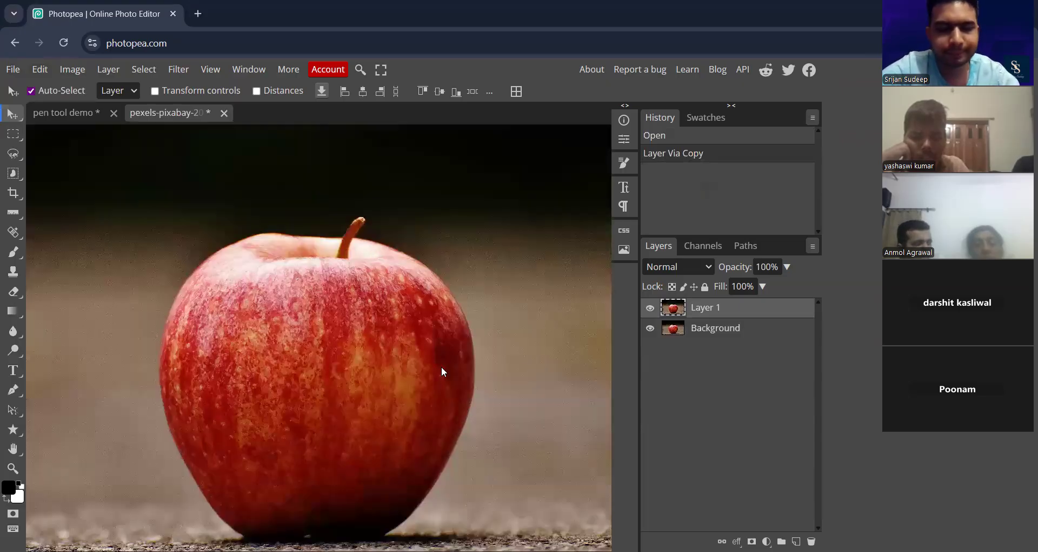
left_click(13, 390)
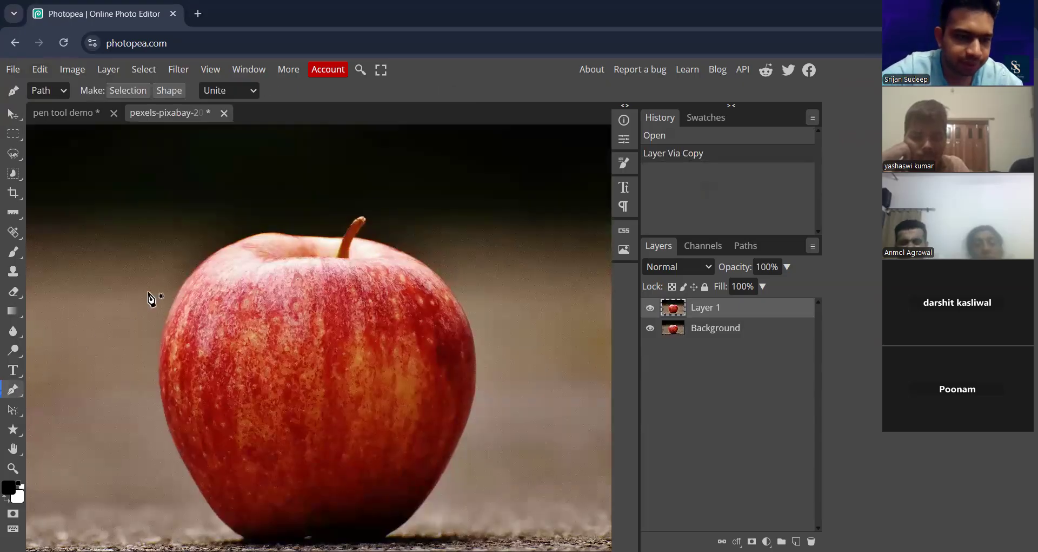
left_click(188, 279)
mouse_move(236, 244)
left_mouse_down()
mouse_move(303, 240)
mouse_move(252, 238)
mouse_move(210, 256)
left_mouse_up()
left_click(236, 245)
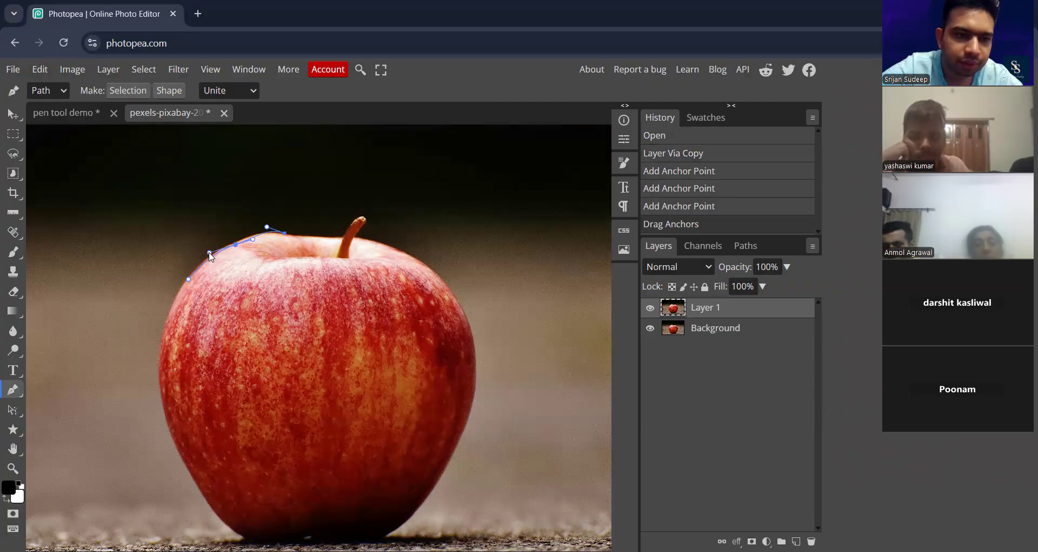
left_click(283, 234)
left_click_drag(284, 235, 285, 234)
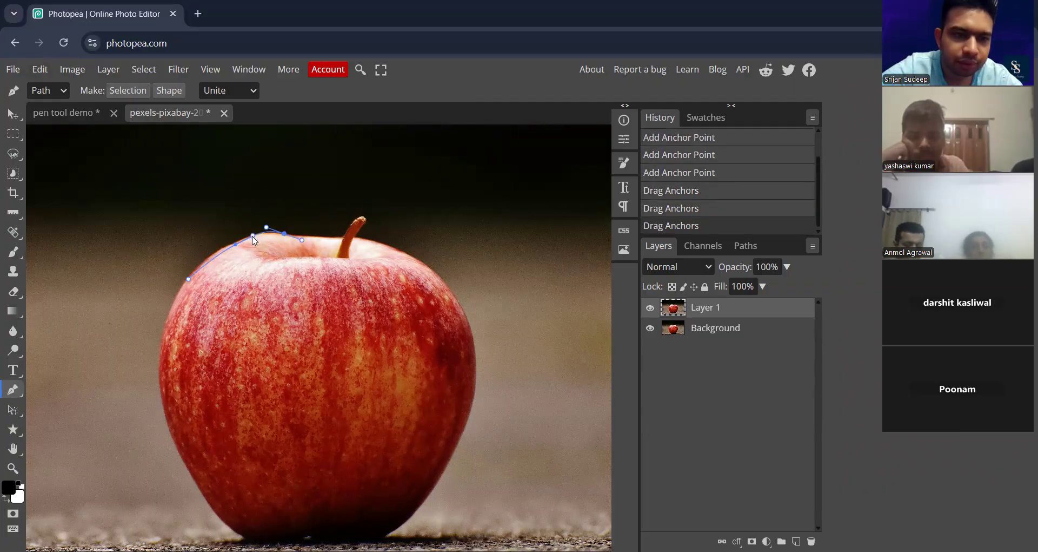
left_click_drag(286, 238, 290, 239)
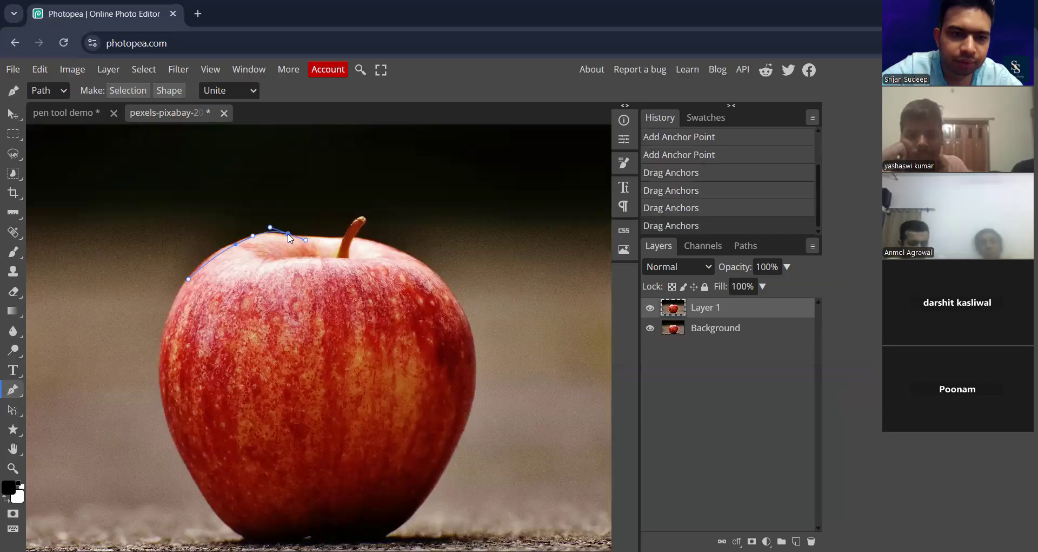
Extend the path along the apple's top, around the stem and onto the right shoulder
left_click(331, 238)
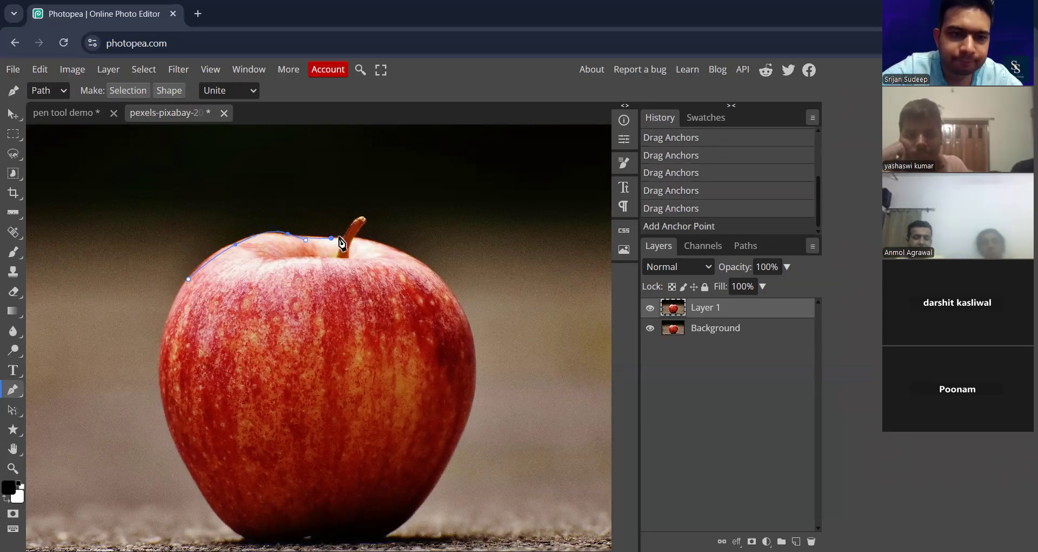
left_click(346, 237)
left_click(361, 218)
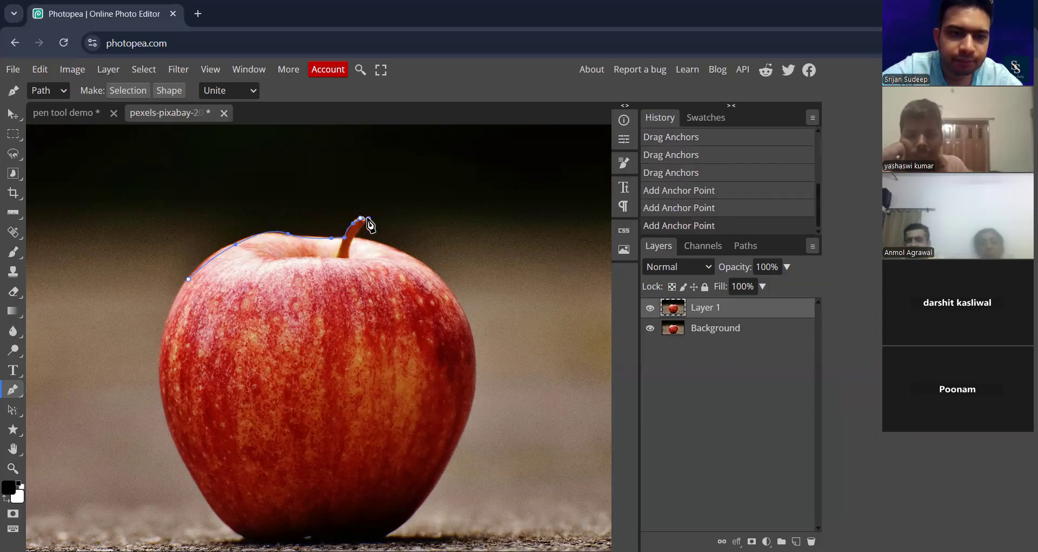
left_click_drag(369, 218, 366, 234)
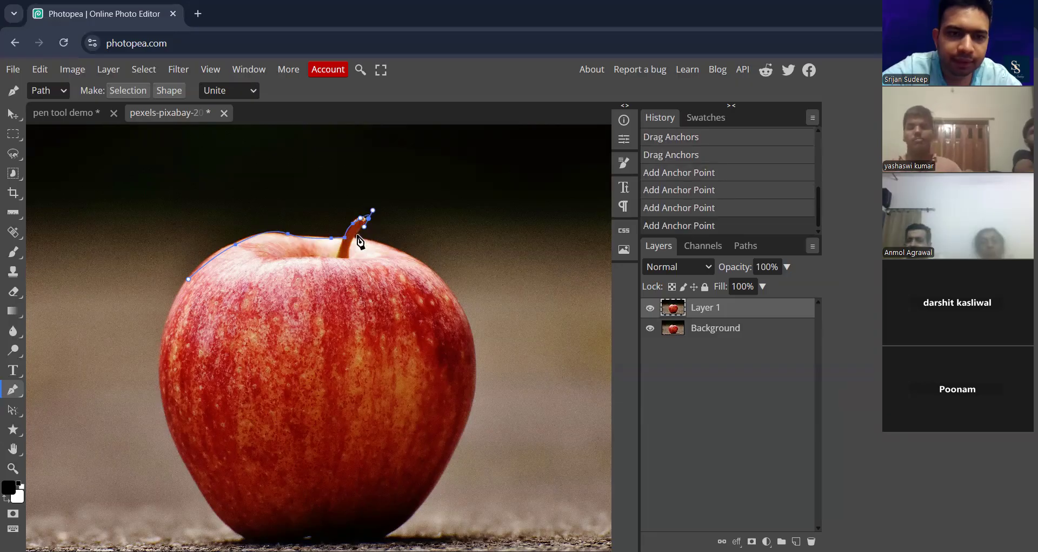
left_click(358, 235)
left_click(387, 244)
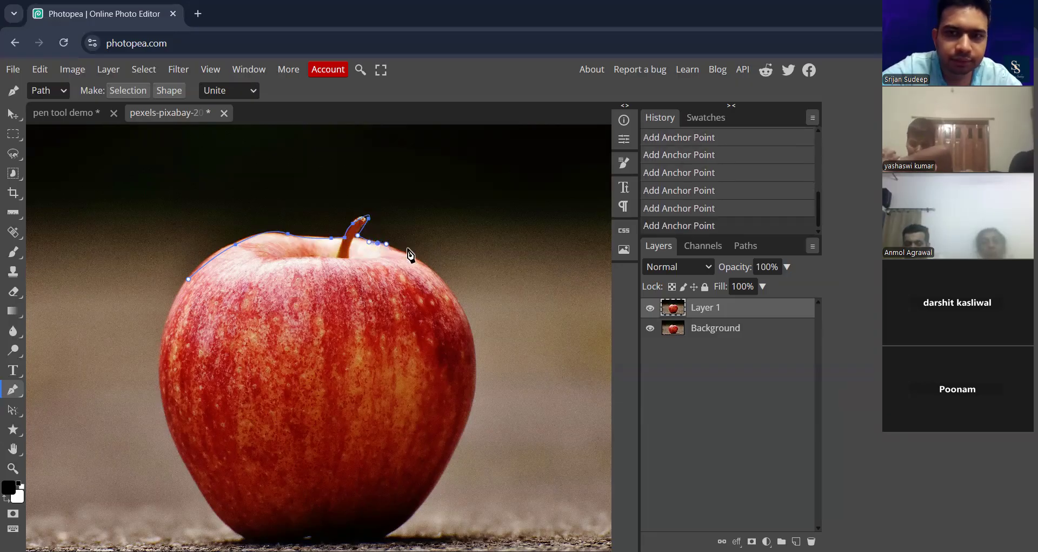
Continue the path with curved anchors down the apple's right side to the lower-right of its base
left_click(428, 266)
left_click_drag(456, 299, 469, 317)
left_click_drag(475, 395, 470, 408)
left_click(469, 413)
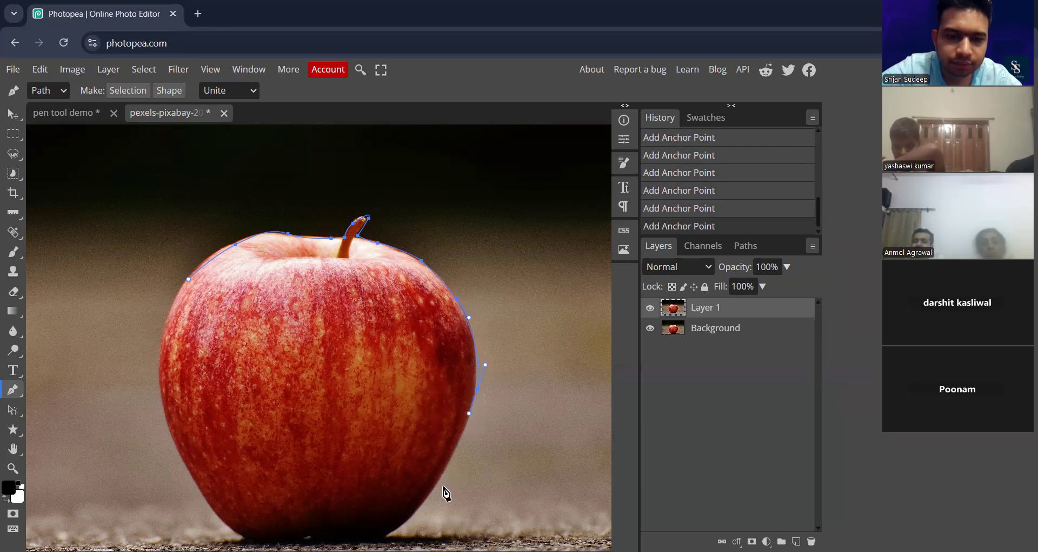
left_click_drag(430, 495, 368, 544)
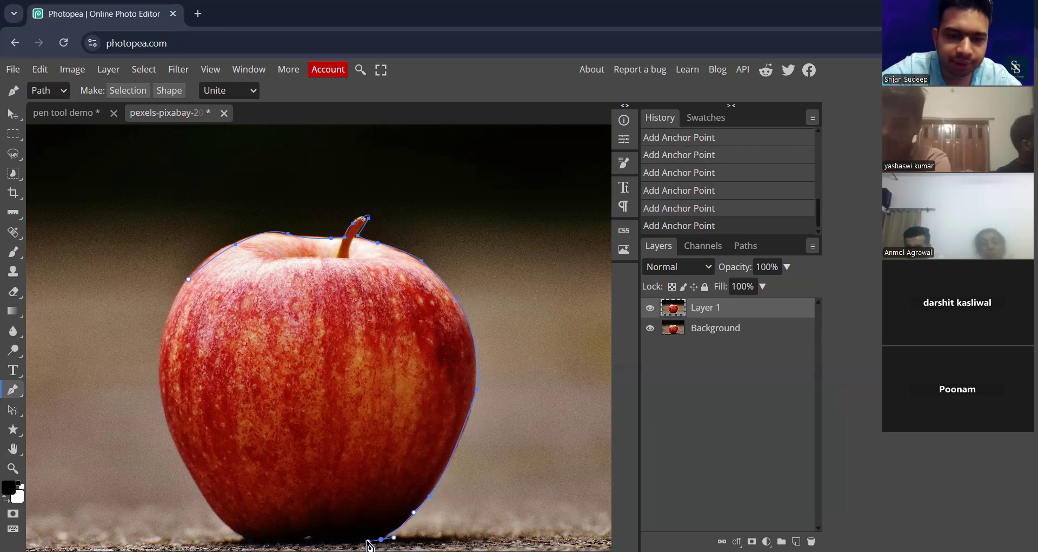
Continue the Pen tool path along the apple's base and up its left side with curved anchors and adjusted handles
left_click(324, 543)
scroll(324, 543, "down", 2)
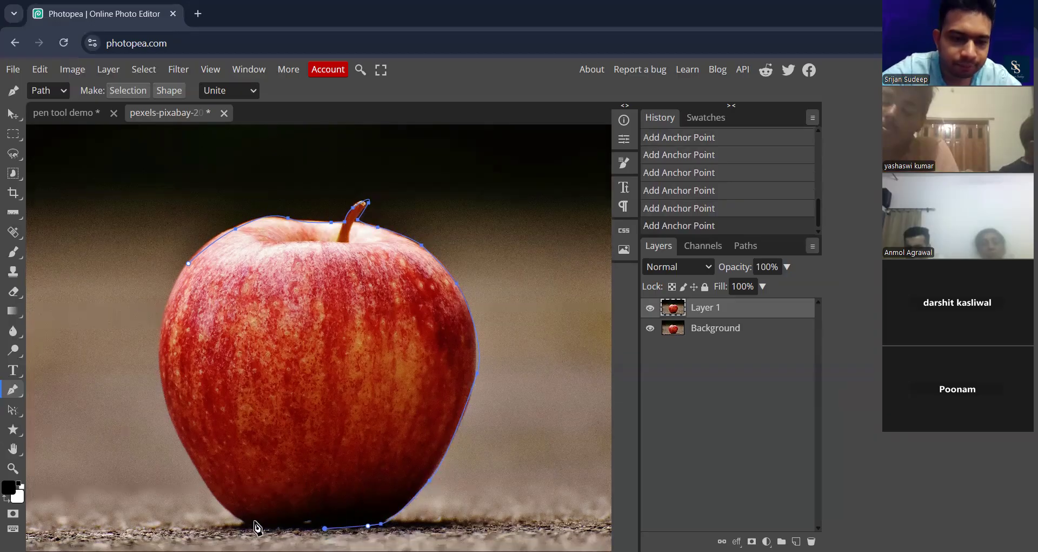
left_click(254, 525)
left_click_drag(217, 495, 204, 479)
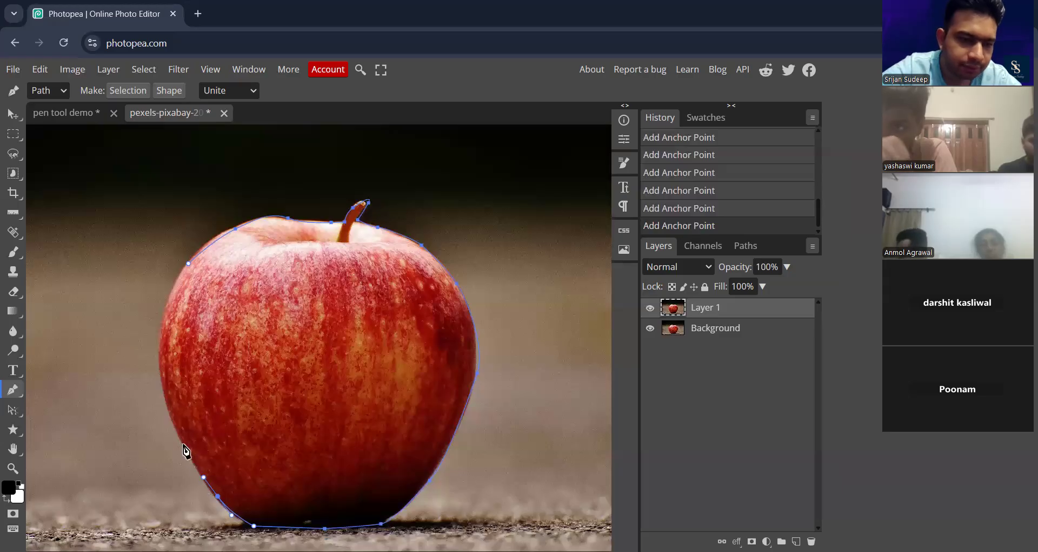
left_click_drag(184, 442, 162, 359)
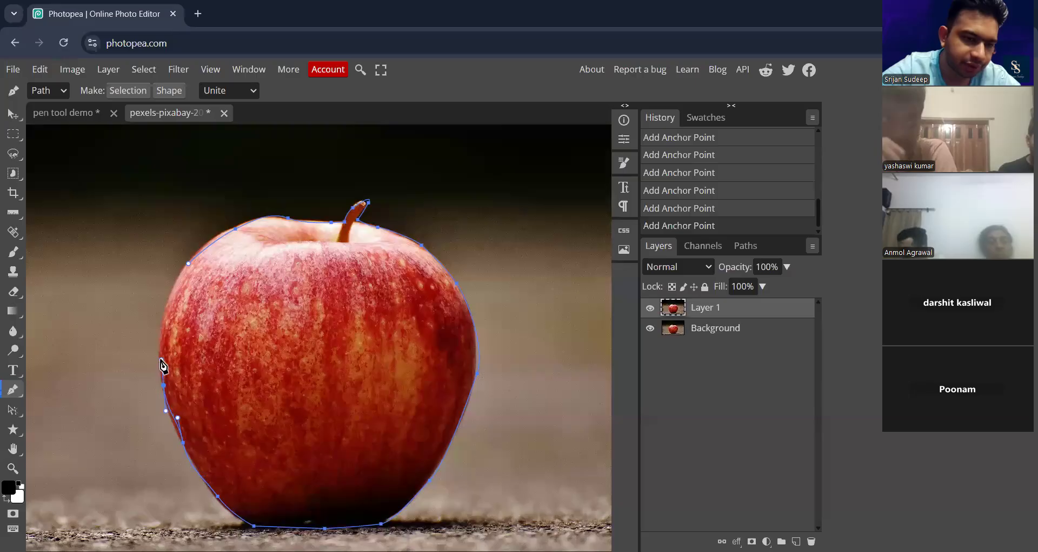
left_click_drag(173, 425, 173, 425)
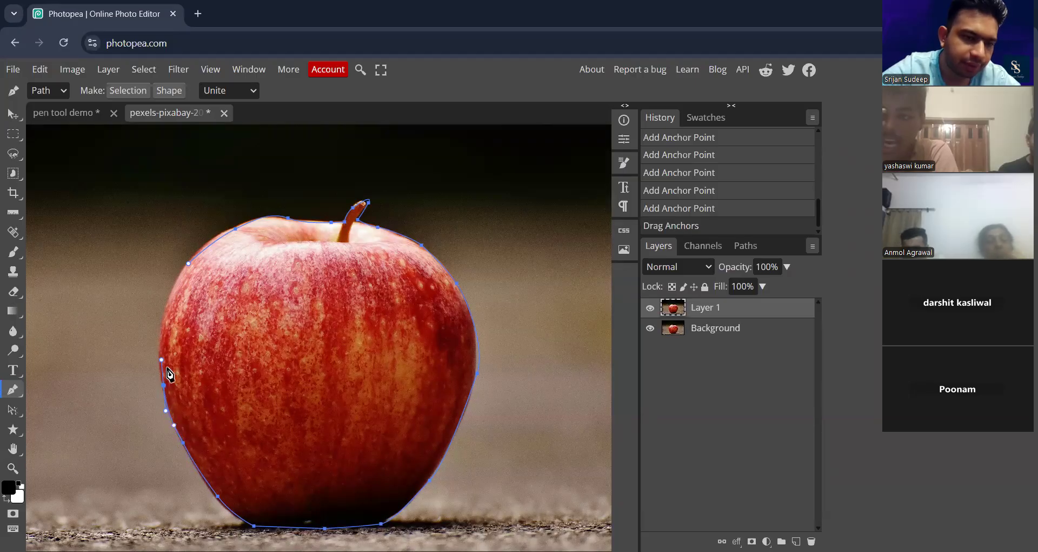
left_click_drag(161, 331, 164, 348)
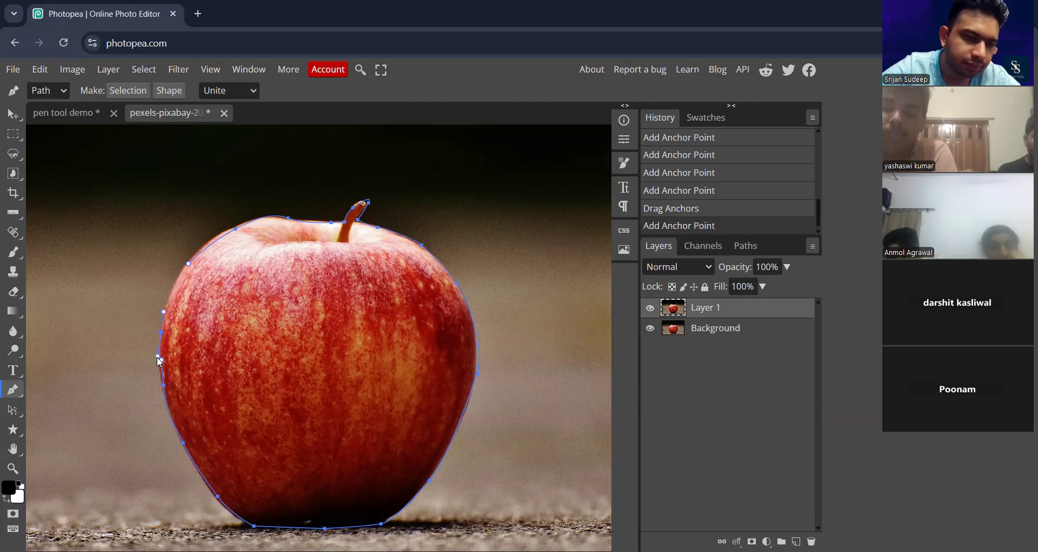
left_click_drag(156, 355, 158, 359)
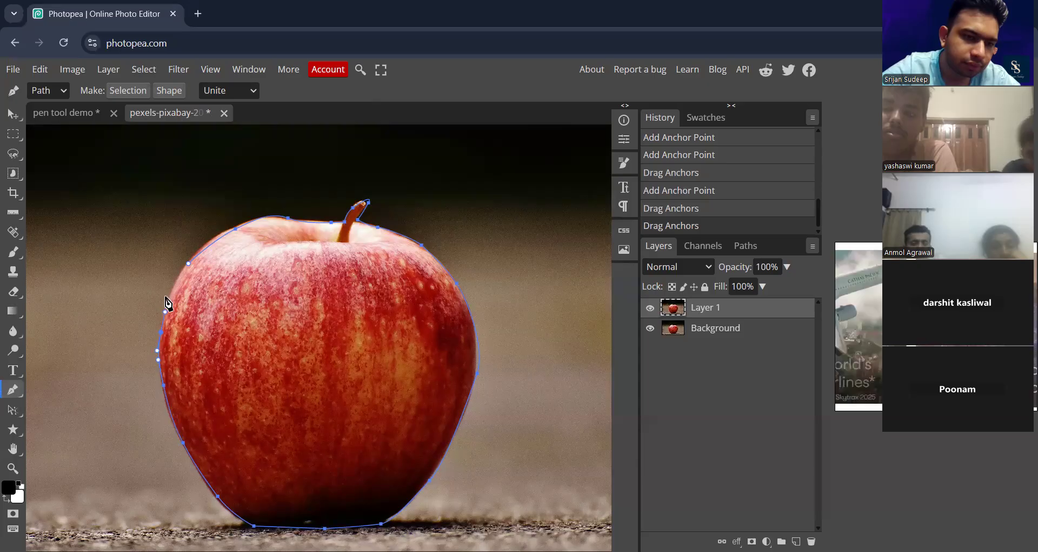
Close the path at its starting anchor with refined curves on the upper-left contour, and convert it into a selection
left_click(189, 263)
left_click_drag(189, 264, 242, 229)
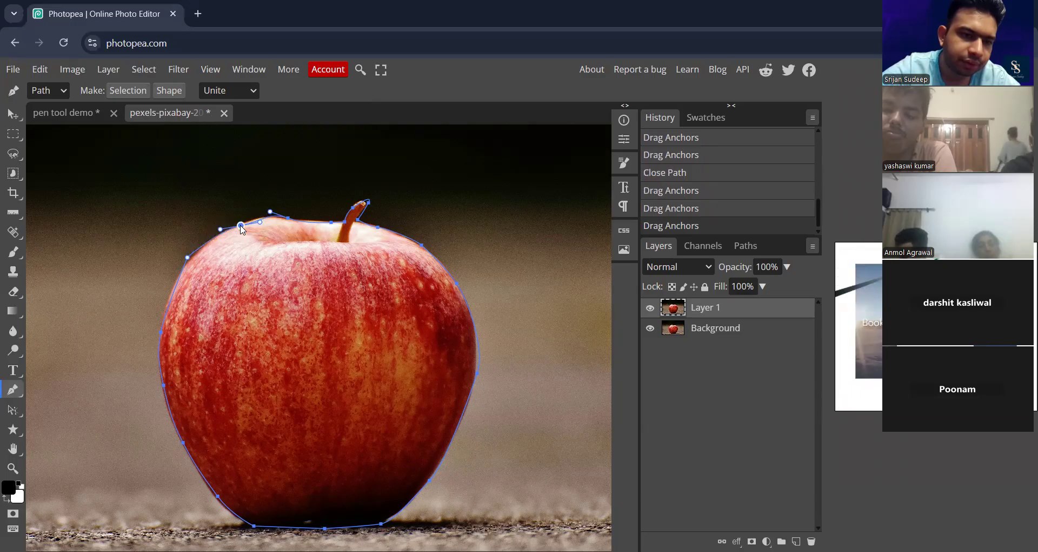
left_click(162, 329)
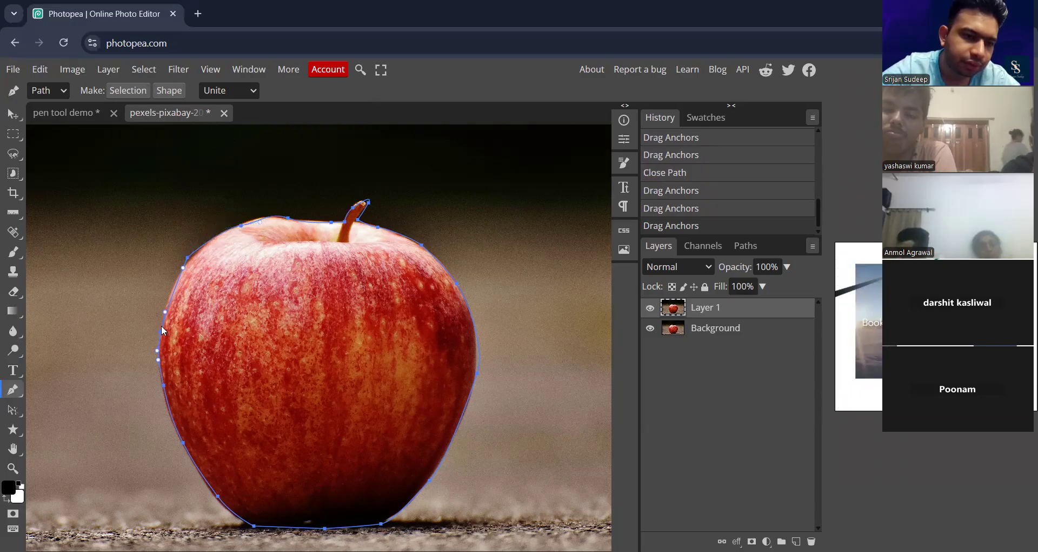
left_click(161, 313)
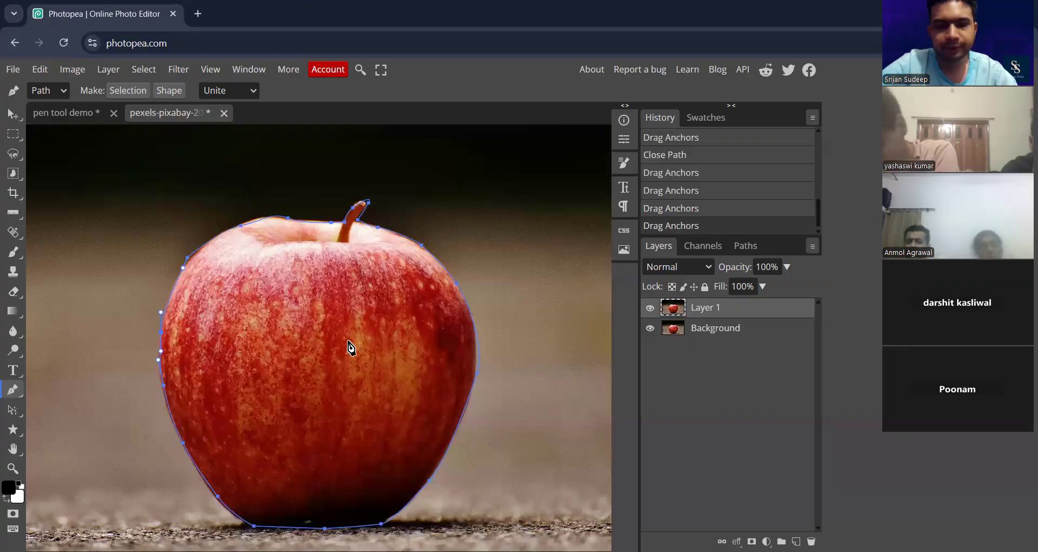
key("ctrl+Return")
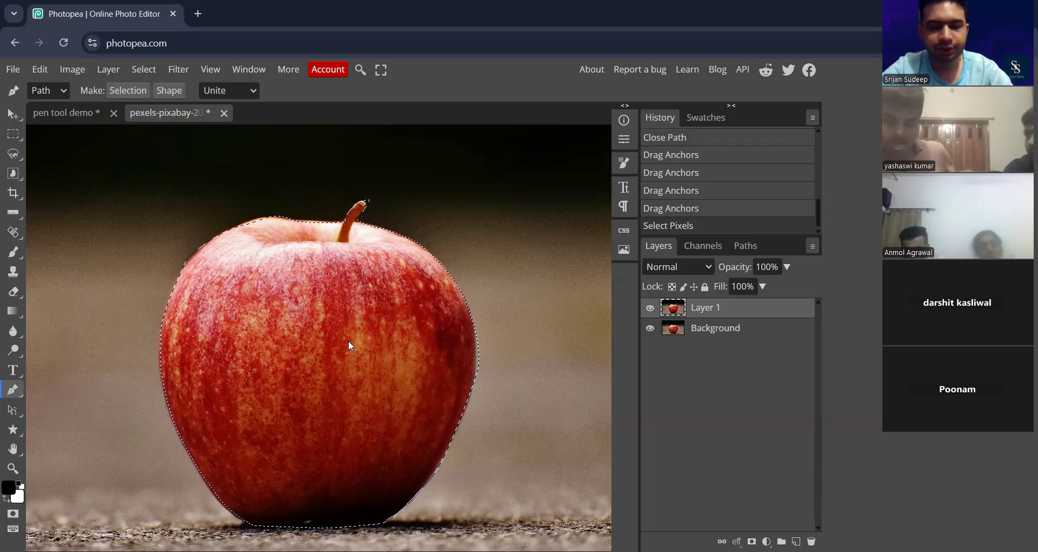
Try masking Layer 1 with the inverted selection, and undo both the mask and the inversion
key("ctrl+shift+i")
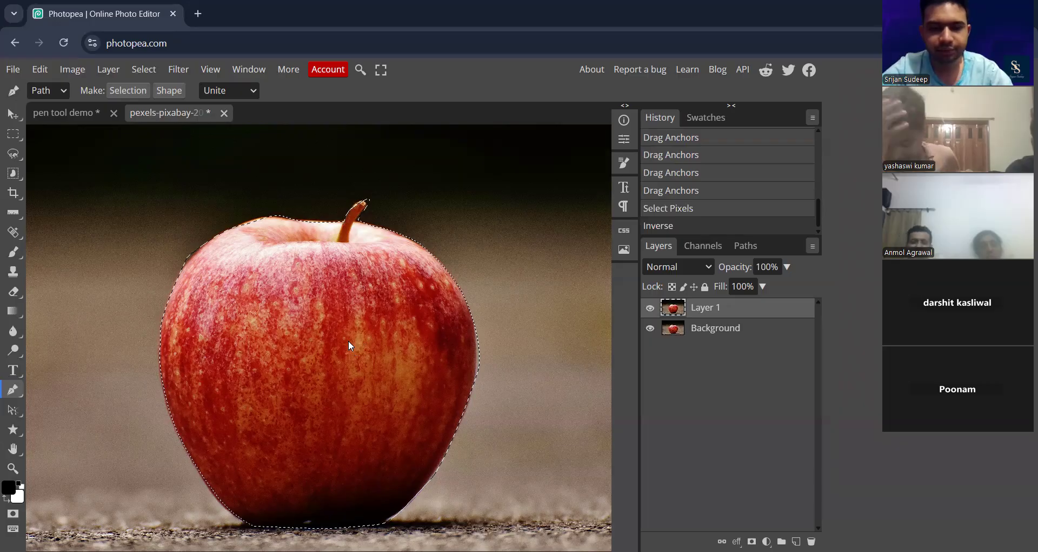
key("ctrl+0")
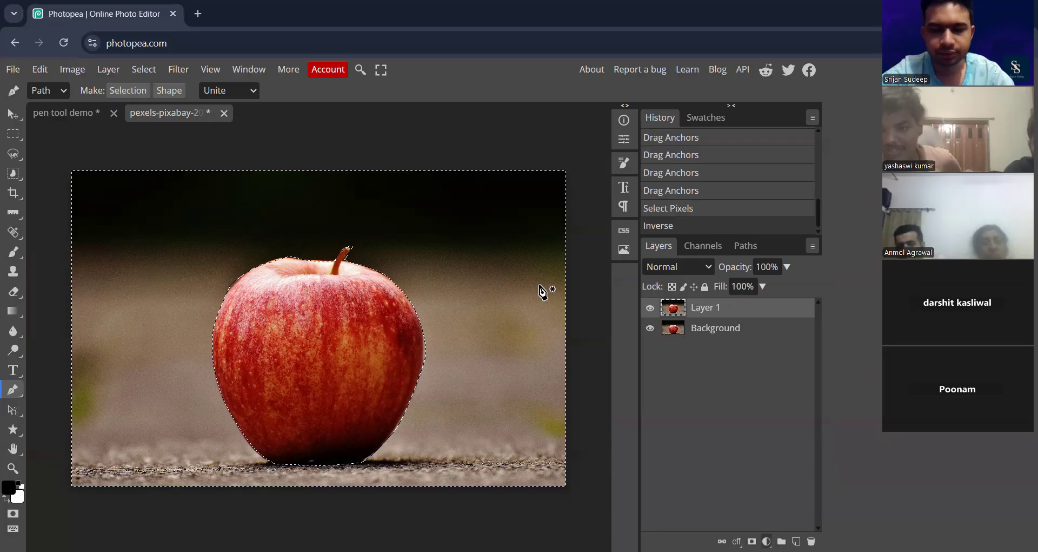
key("ctrl+shift+z")
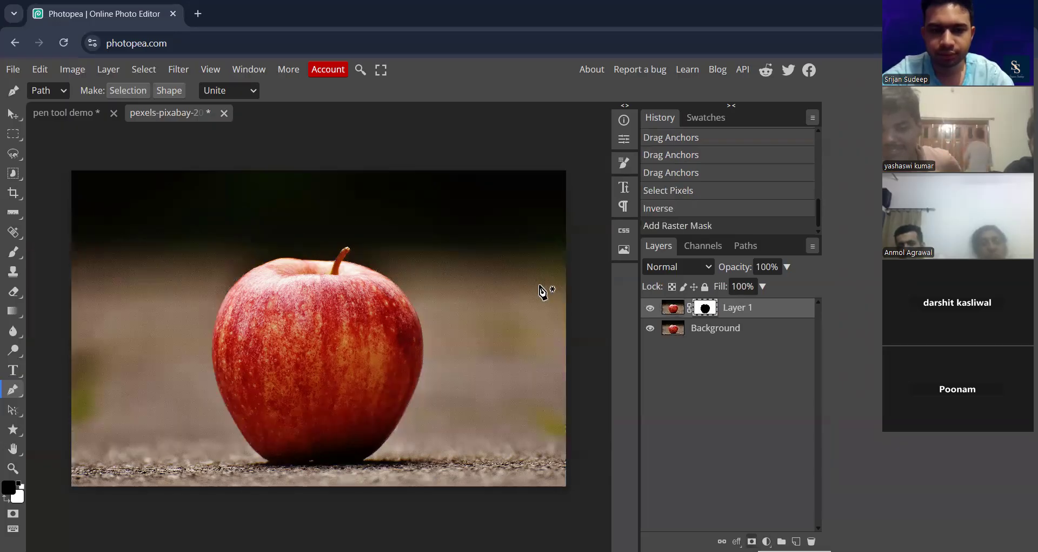
key("ctrl+z")
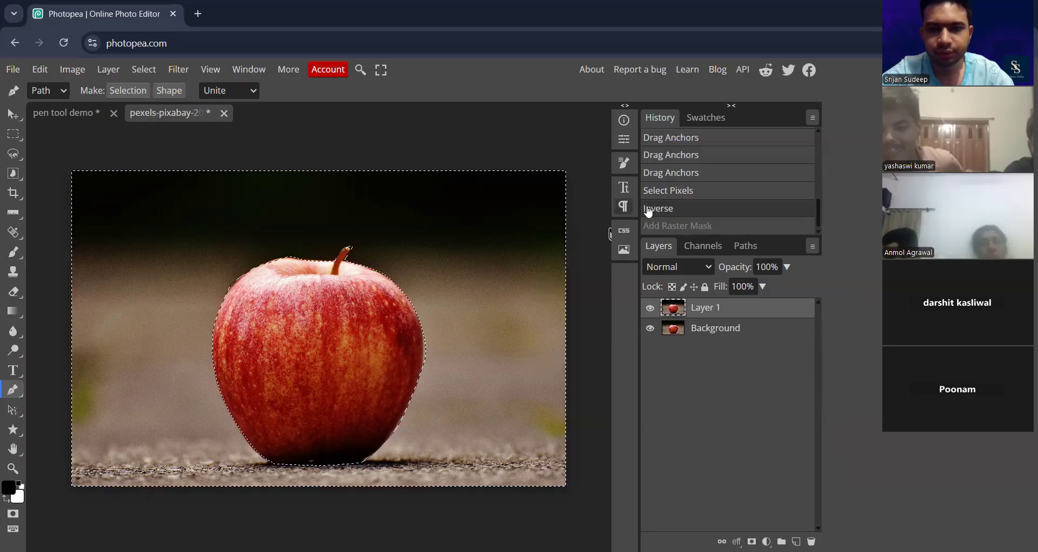
left_click(673, 196)
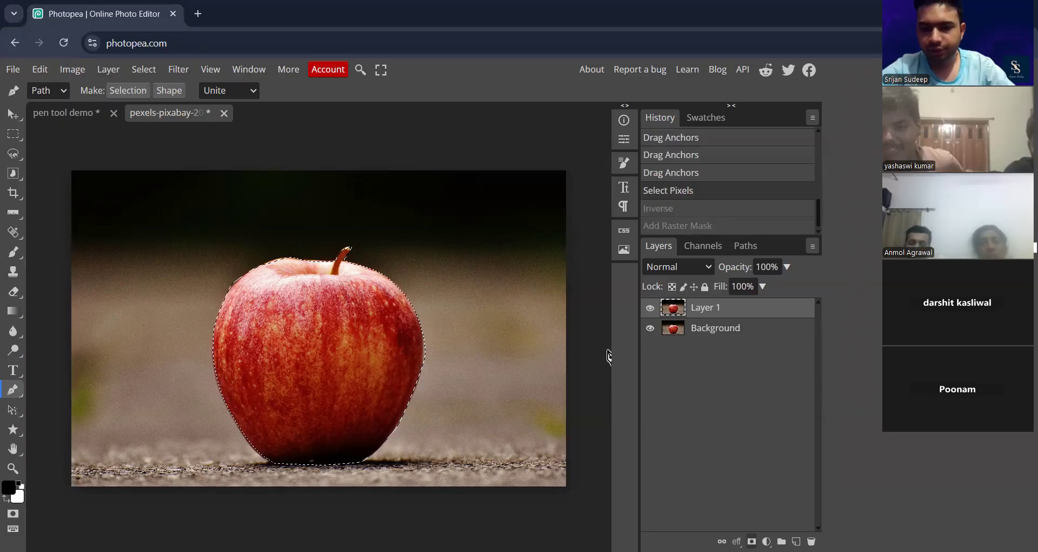
Add a raster mask to Layer 1 from the apple selection and hide the Background layer
left_click(751, 541)
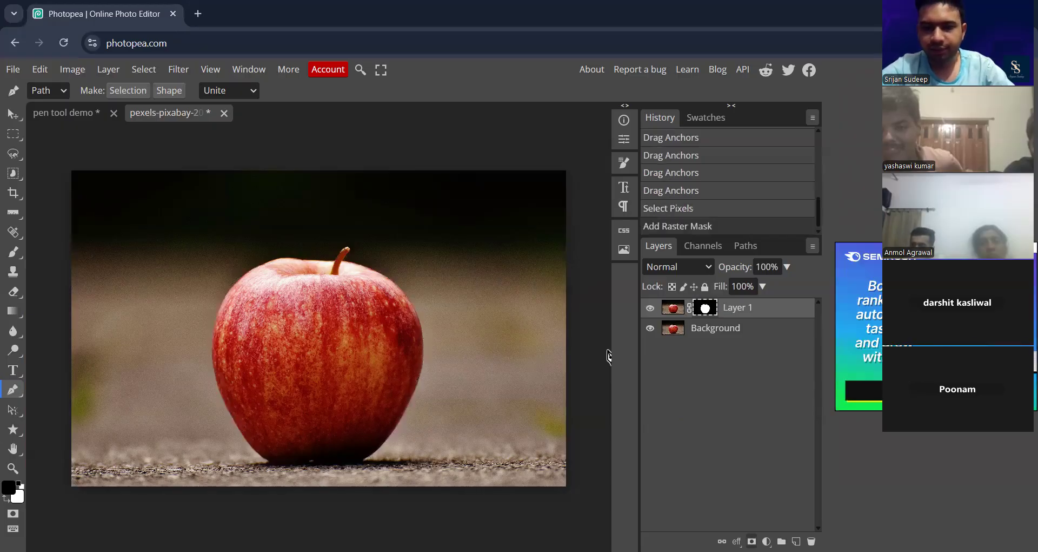
left_click(650, 328)
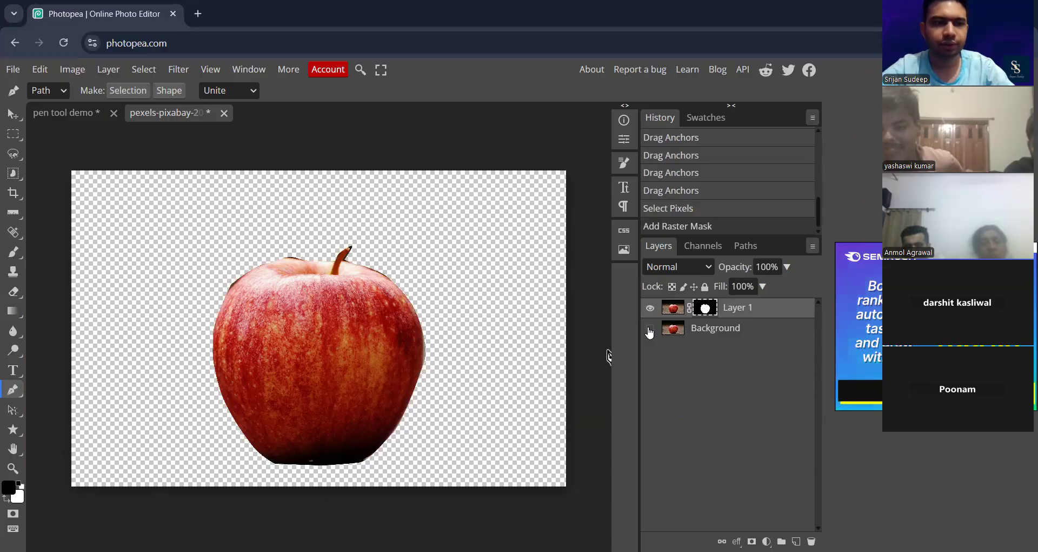
key("h")
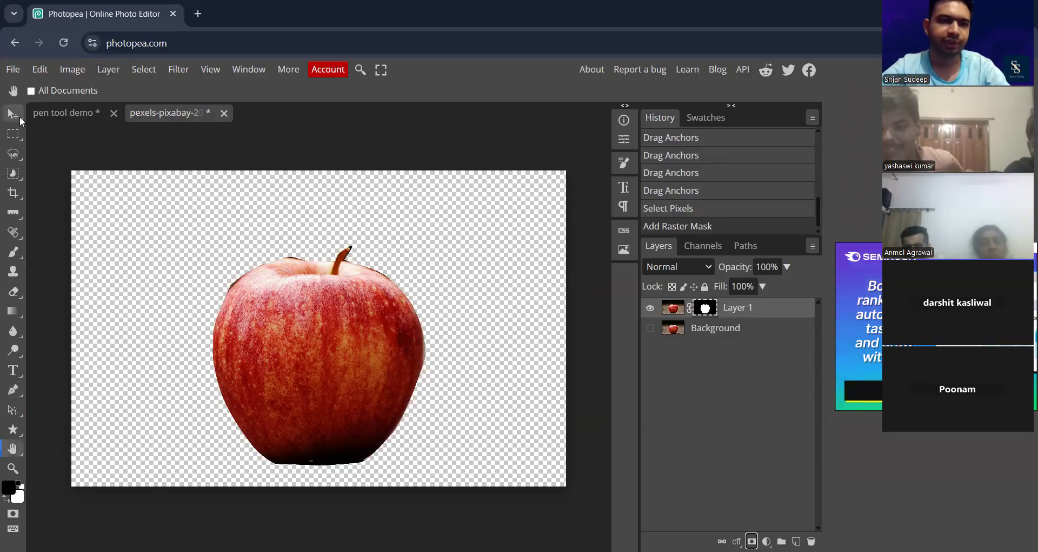
Try moving the masked apple around the canvas, and undo the moves and the raster mask
key("v")
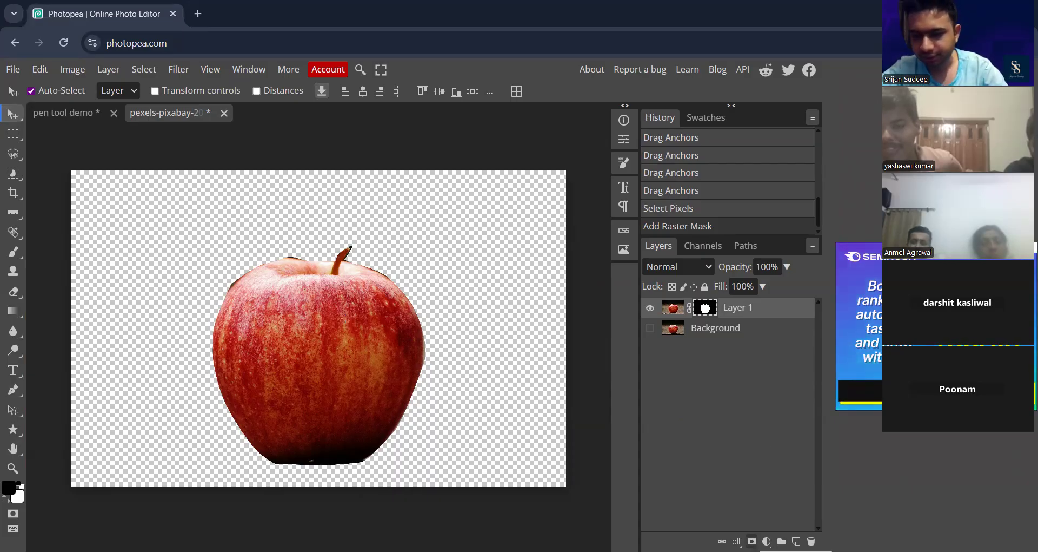
left_click_drag(265, 288, 177, 111)
key("ctrl+z")
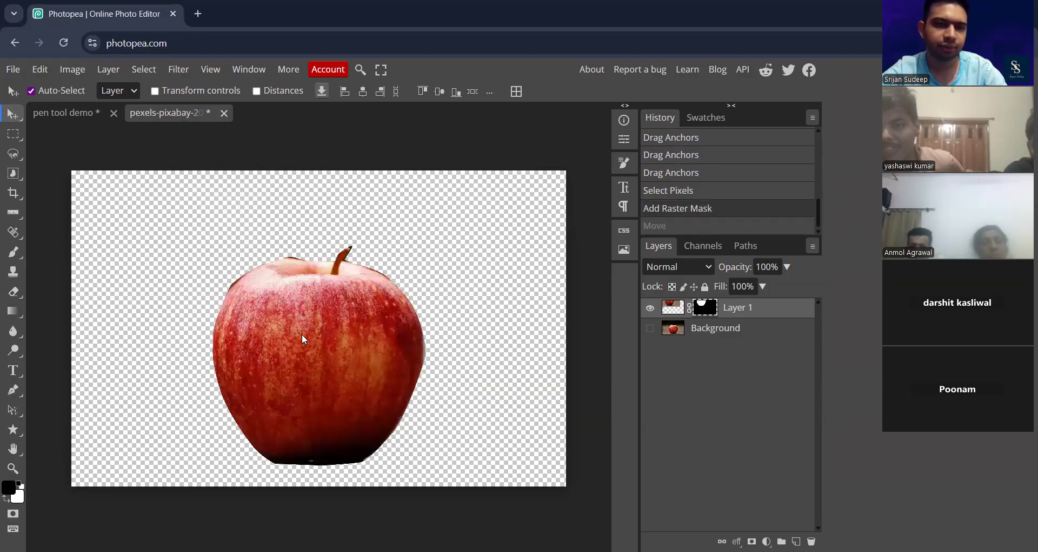
left_click_drag(244, 197, 319, 327)
key("ctrl+z")
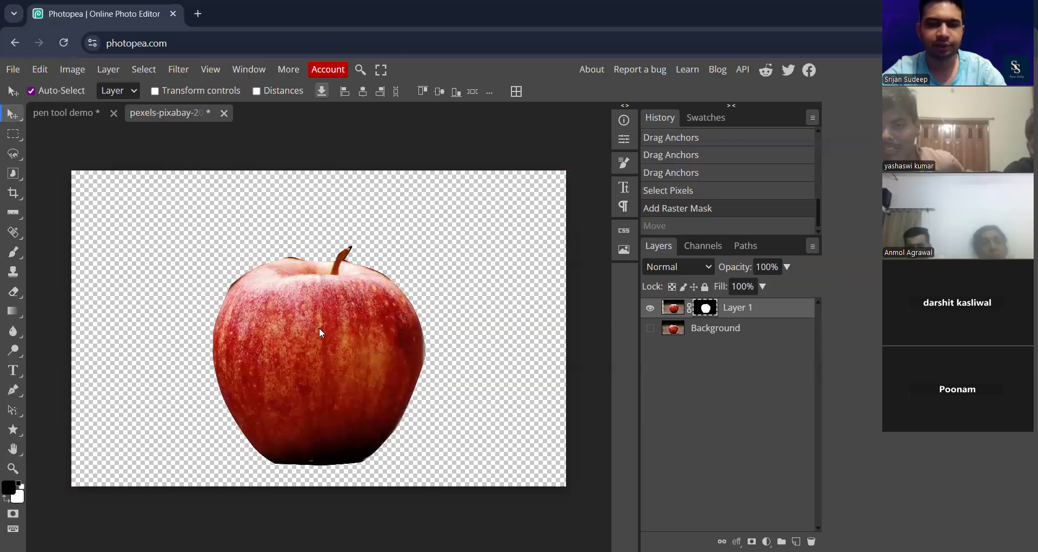
key("ctrl+z")
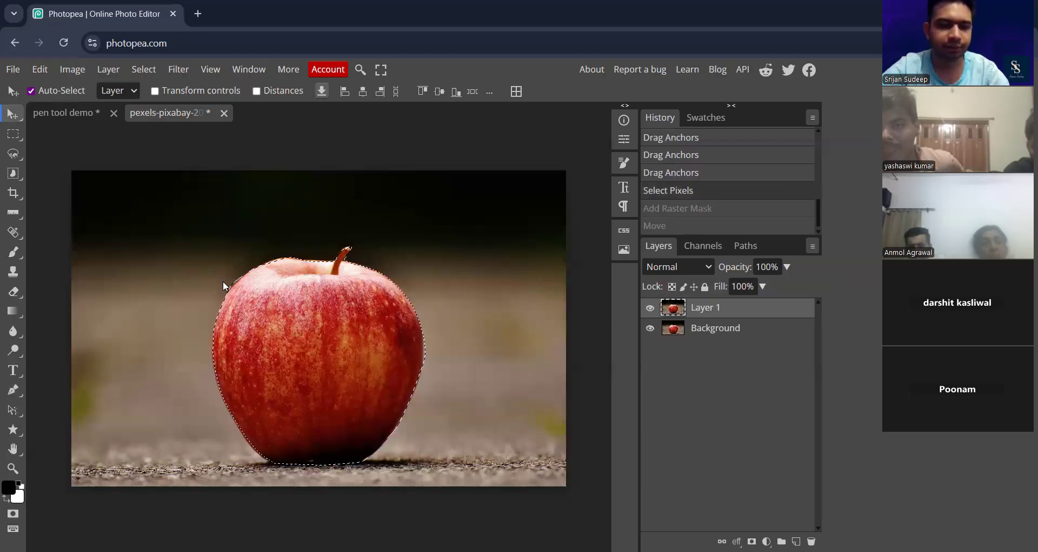
Invert the apple selection and set the Eraser tool's brush size to 284 px
key("ctrl+shift+i")
left_click(13, 291)
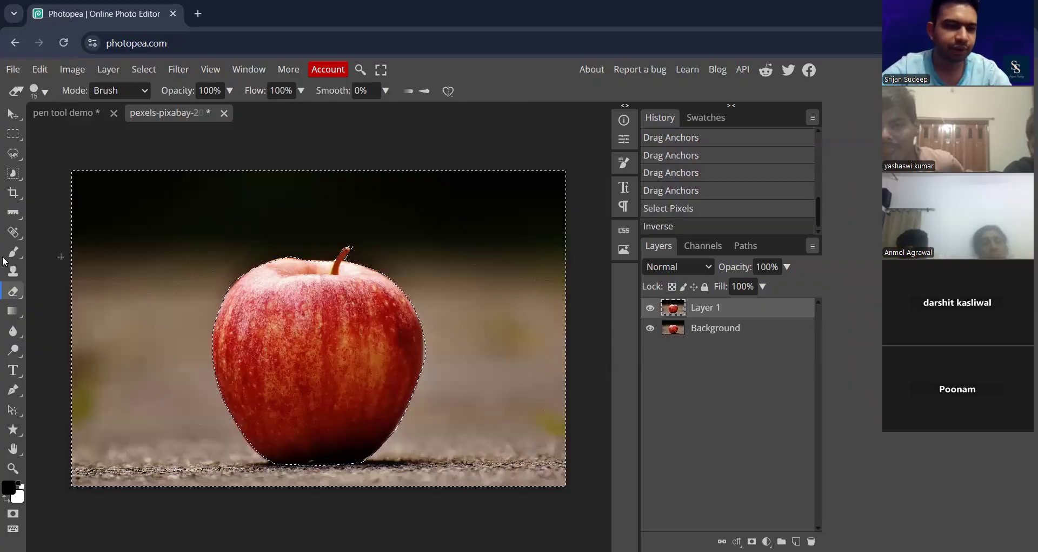
left_click(47, 92)
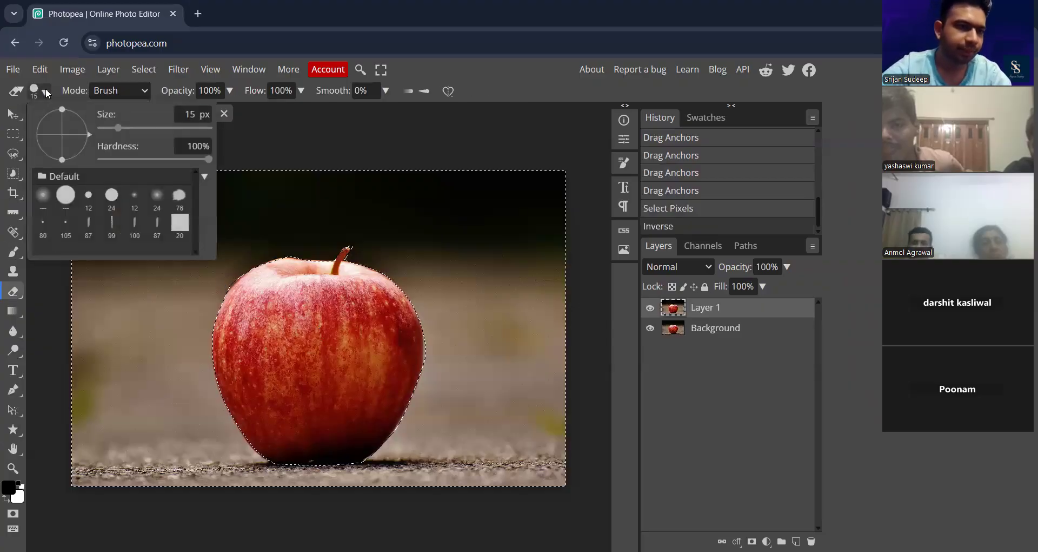
left_click(46, 91)
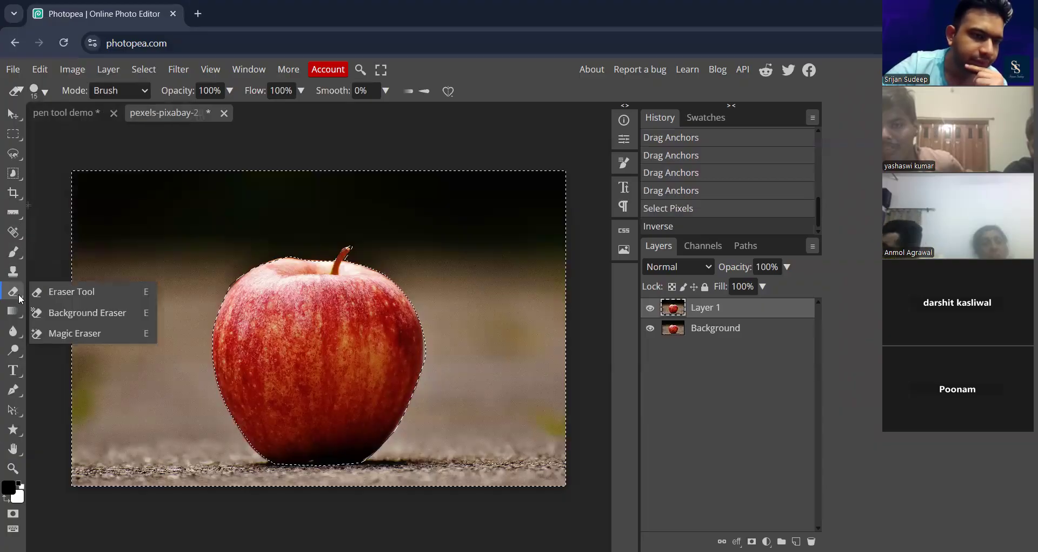
left_click(43, 92)
left_click_drag(99, 128, 150, 132)
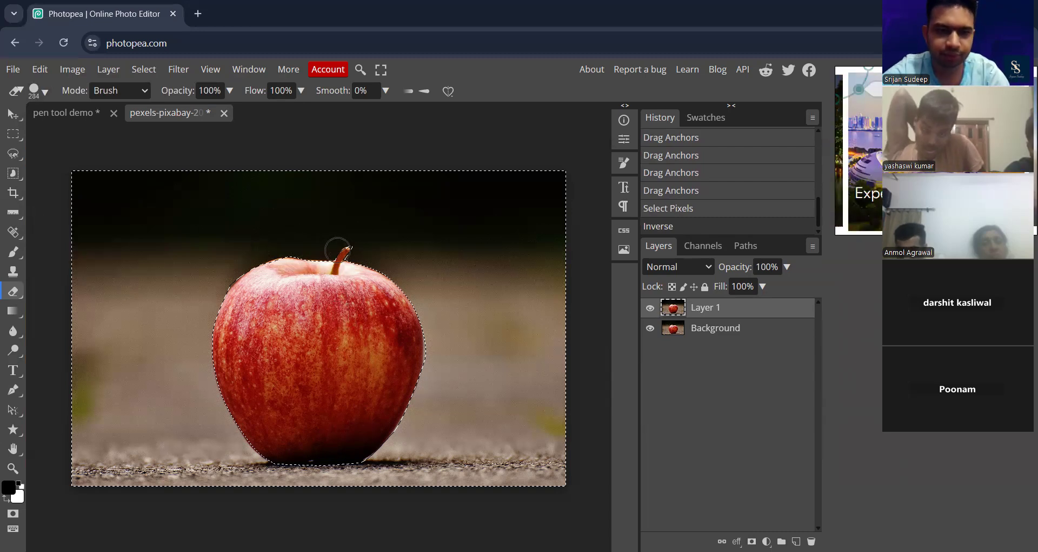
Erase everything around the apple on Layer 1 with the Background layer hidden, enlarging the eraser brush to 1400 px
mouse_move(338, 248)
left_mouse_down()
mouse_move(380, 257)
mouse_move(429, 321)
mouse_move(430, 340)
mouse_move(431, 380)
mouse_move(395, 452)
mouse_move(355, 483)
mouse_move(250, 467)
mouse_move(373, 471)
mouse_move(328, 475)
mouse_move(232, 448)
mouse_move(235, 366)
mouse_move(216, 319)
mouse_move(240, 258)
mouse_move(323, 256)
mouse_move(234, 283)
mouse_move(167, 341)
mouse_move(242, 279)
mouse_move(270, 270)
mouse_move(192, 371)
mouse_move(243, 465)
mouse_move(202, 309)
left_mouse_up()
left_click(650, 328)
key("bracketright")
key("bracketright")
key("bracketright")
key("bracketright")
key("bracketright")
key("bracketright")
key("bracketright")
key("bracketright")
key("bracketright")
key("bracketright")
key("bracketright")
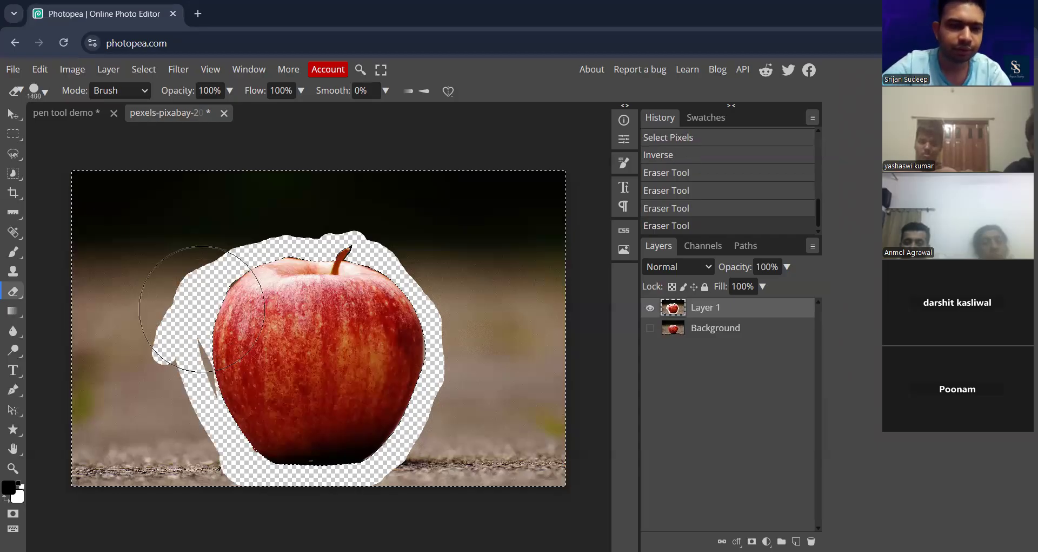
mouse_move(243, 222)
left_mouse_down()
mouse_move(93, 216)
mouse_move(128, 301)
mouse_move(104, 429)
mouse_move(125, 472)
mouse_move(185, 447)
mouse_move(158, 325)
mouse_move(171, 232)
mouse_move(252, 254)
mouse_move(318, 197)
mouse_move(514, 204)
mouse_move(546, 271)
mouse_move(405, 255)
mouse_move(494, 297)
mouse_move(491, 343)
mouse_move(545, 435)
mouse_move(482, 440)
mouse_move(452, 359)
mouse_move(429, 486)
mouse_move(345, 507)
mouse_move(429, 417)
mouse_move(371, 453)
mouse_move(447, 406)
left_mouse_up()
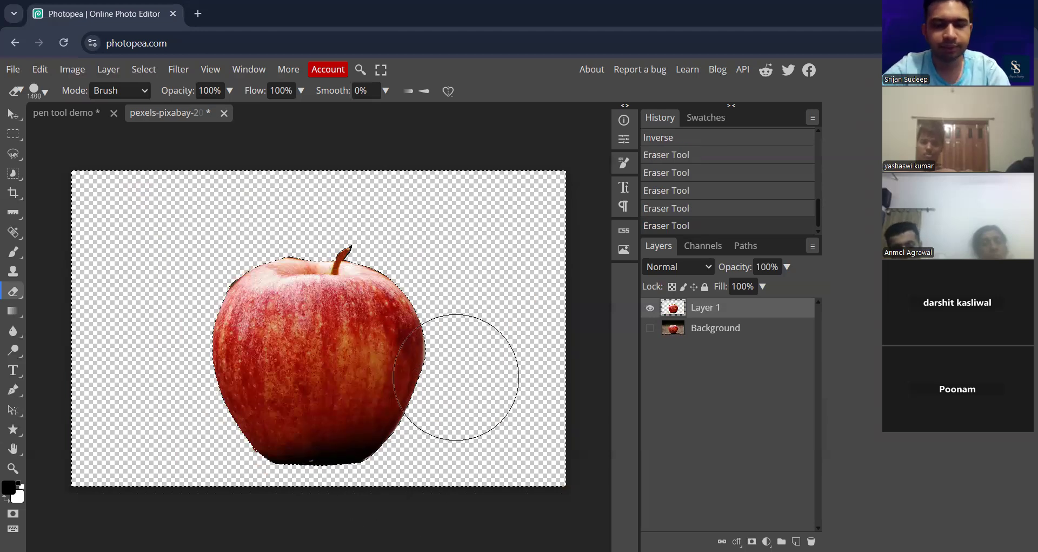
Deselect and transfer the cut-out apple layer into the pen tool demo document
key("v")
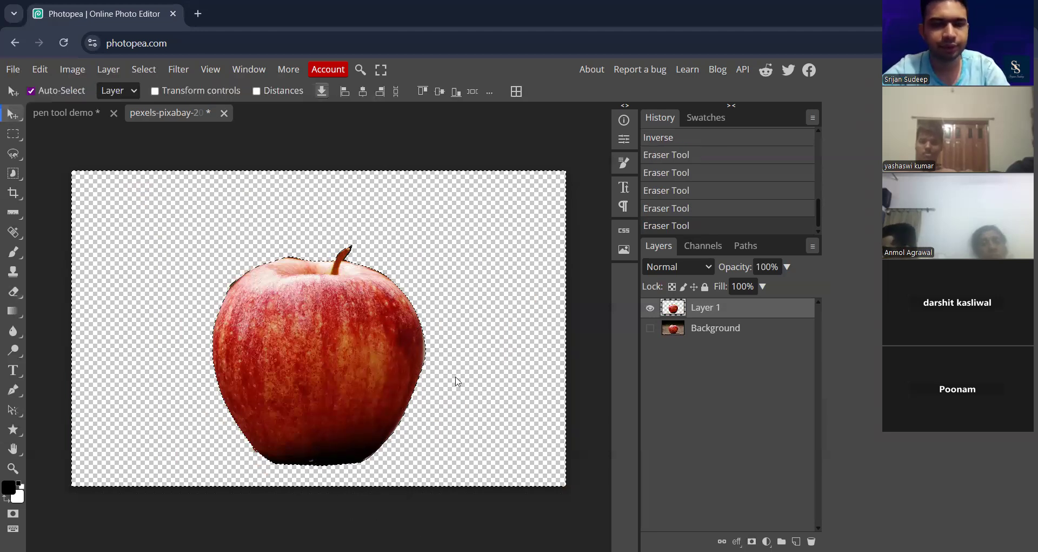
key("ctrl+d")
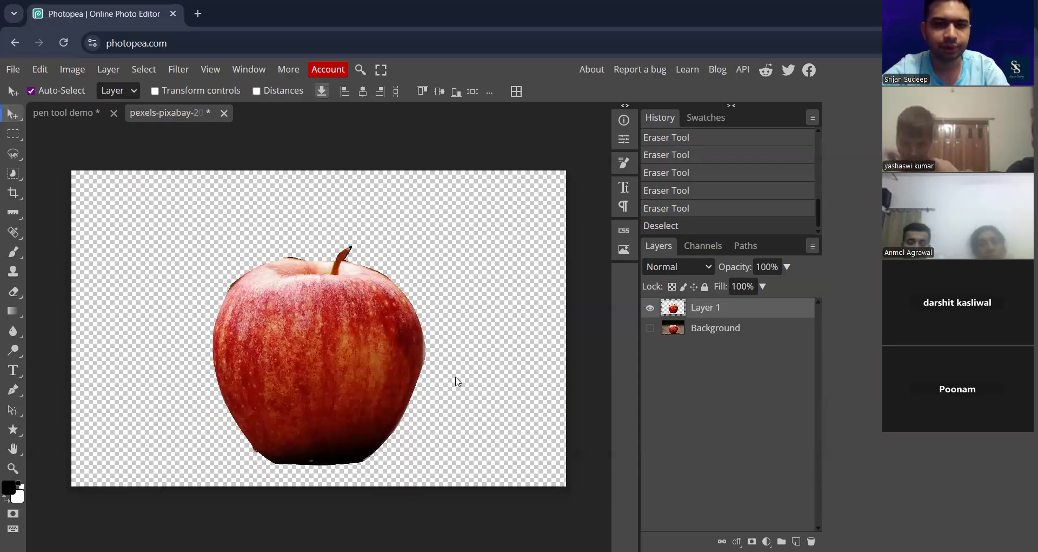
left_click_drag(321, 352, 171, 109)
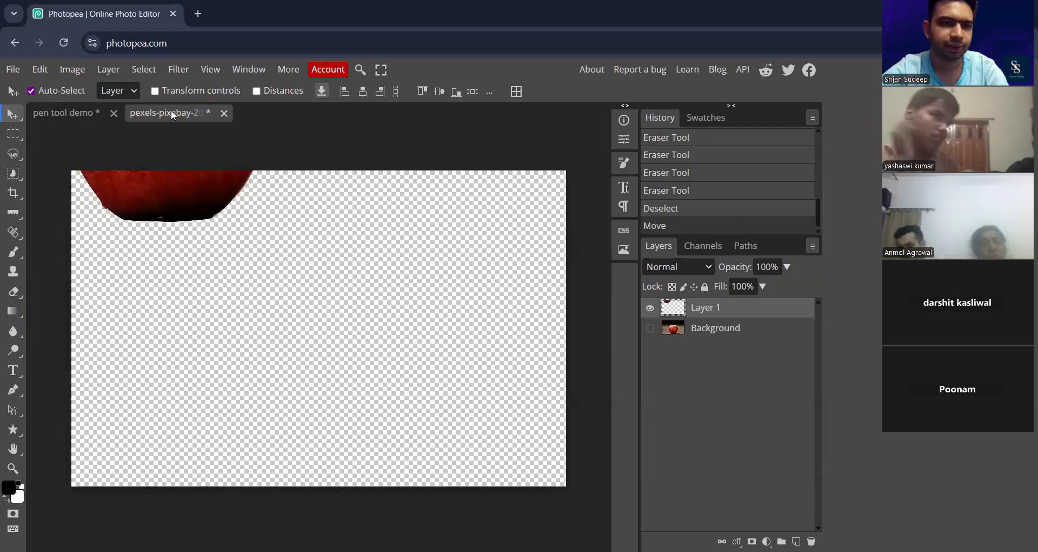
left_click_drag(195, 186, 357, 438)
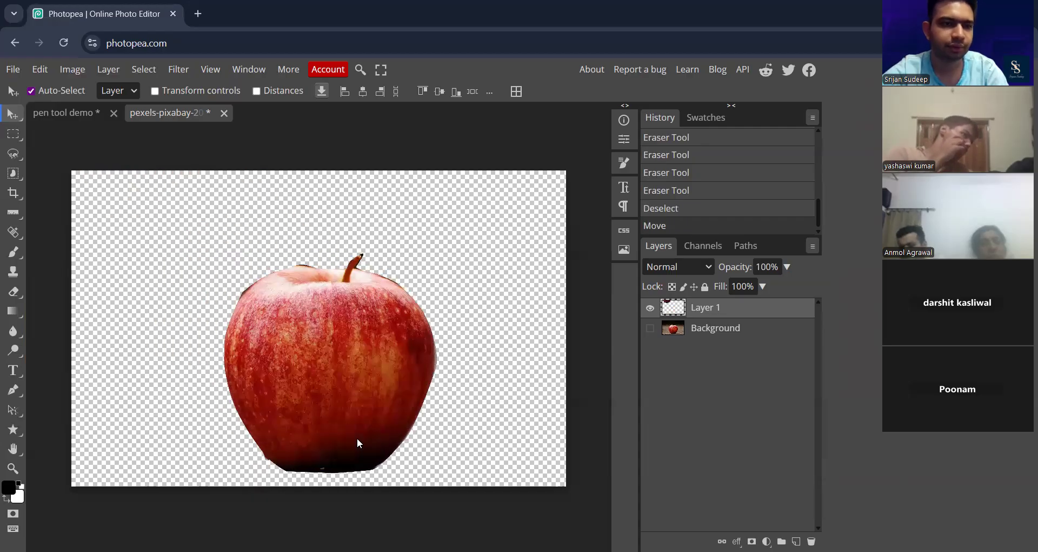
left_click(92, 111)
left_click(164, 118)
left_click_drag(258, 309, 422, 333)
key("ctrl+t")
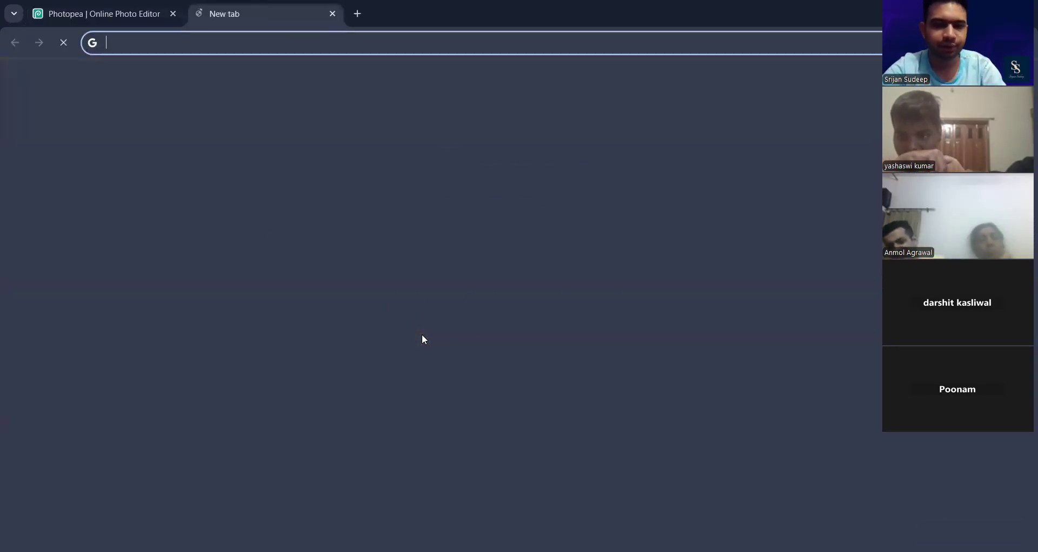
left_click(333, 13)
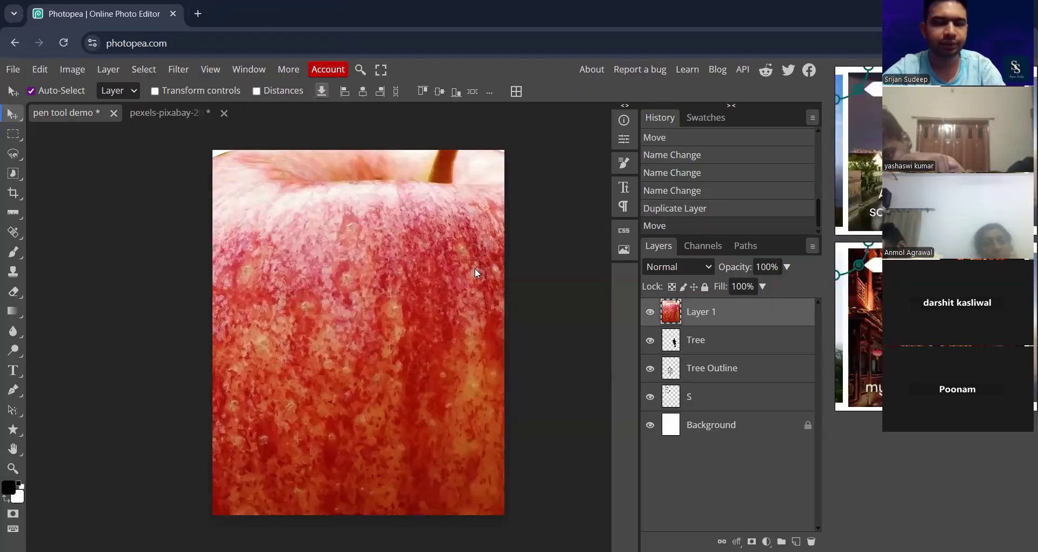
key("ctrl+alt+t")
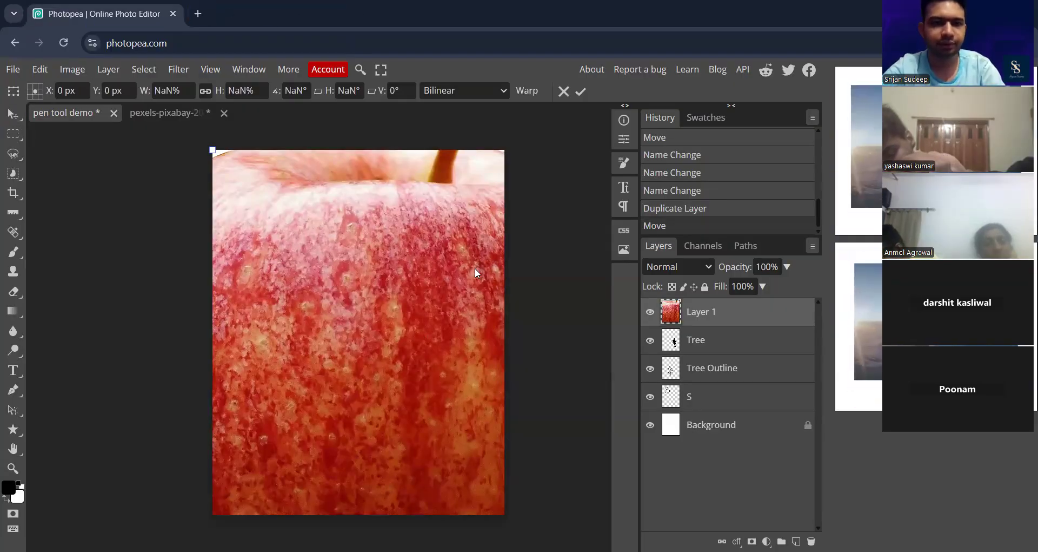
key("Escape")
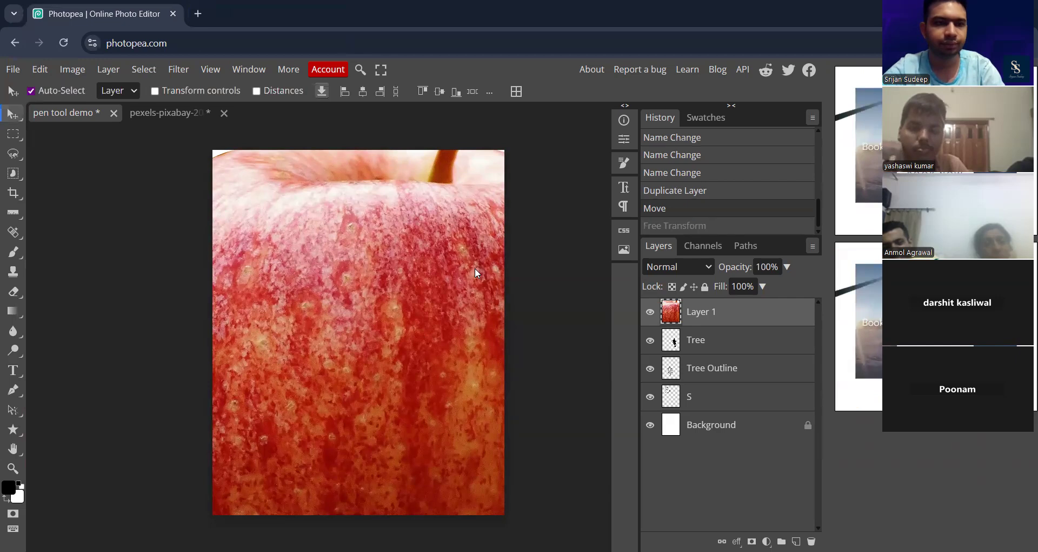
key("ctrl+shift+t")
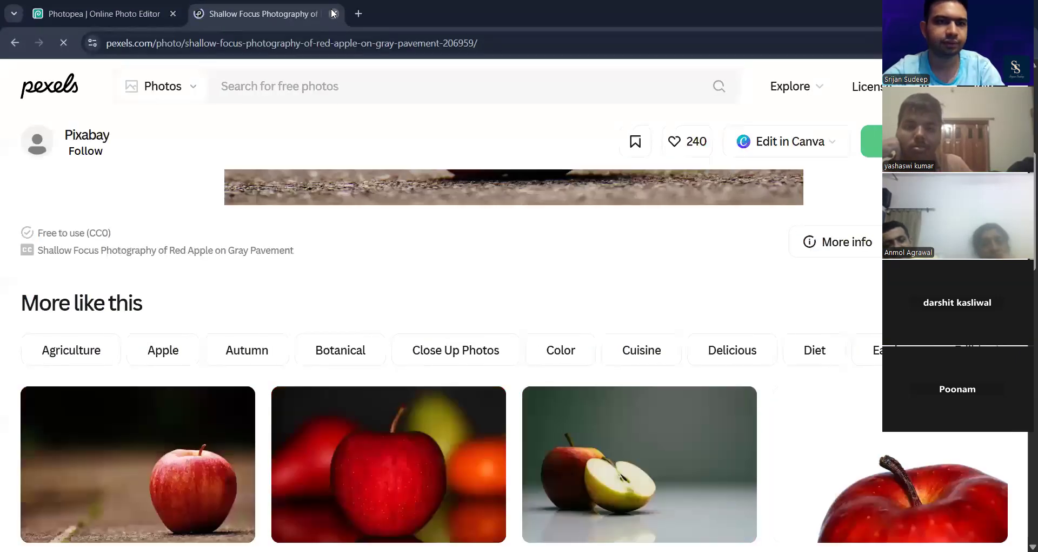
left_click(332, 12)
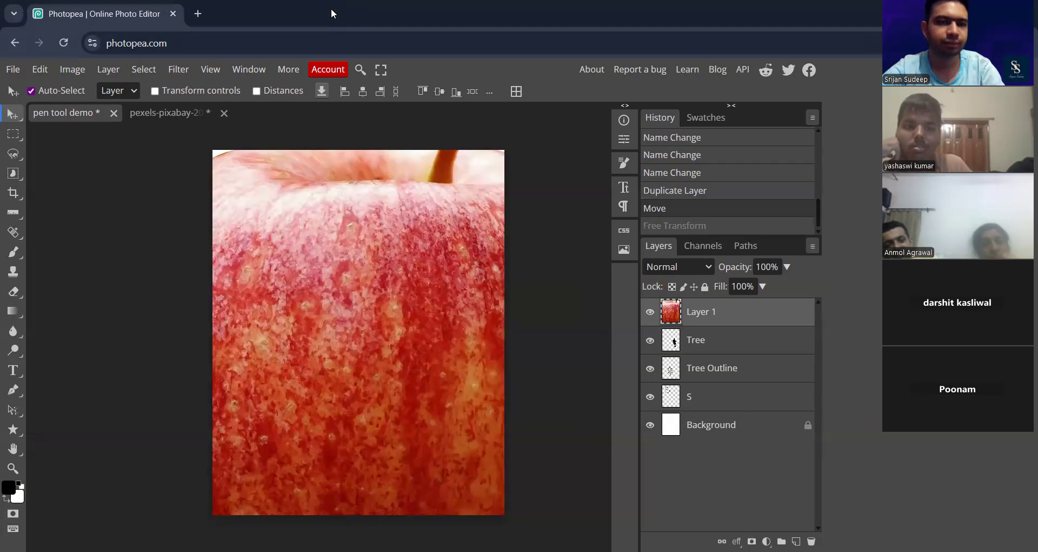
Try to scale down the oversized apple on Layer 1 with Free Transform from its upper-left corner
left_click(43, 71)
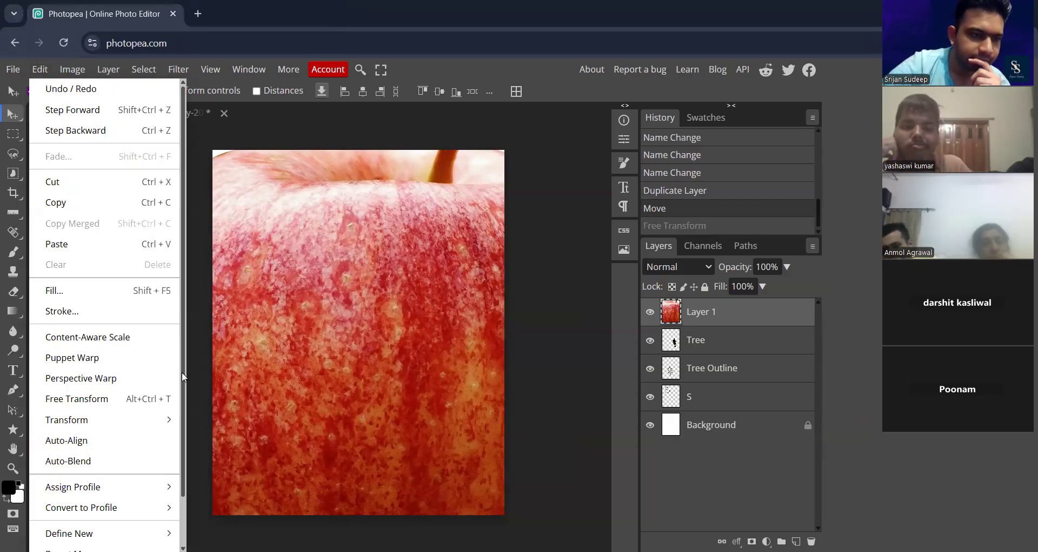
left_click(154, 401)
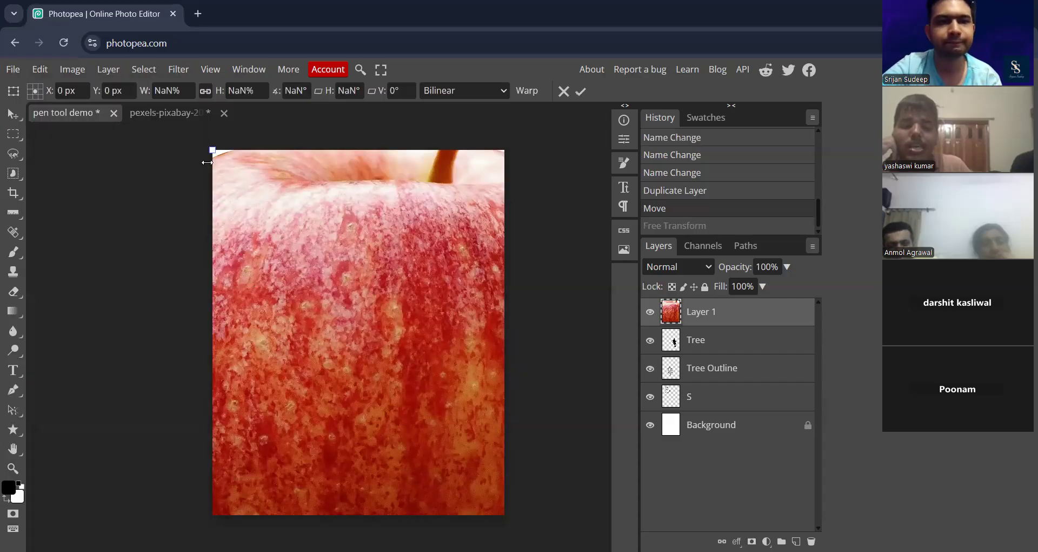
left_click_drag(214, 154, 246, 203)
key("ctrl+minus")
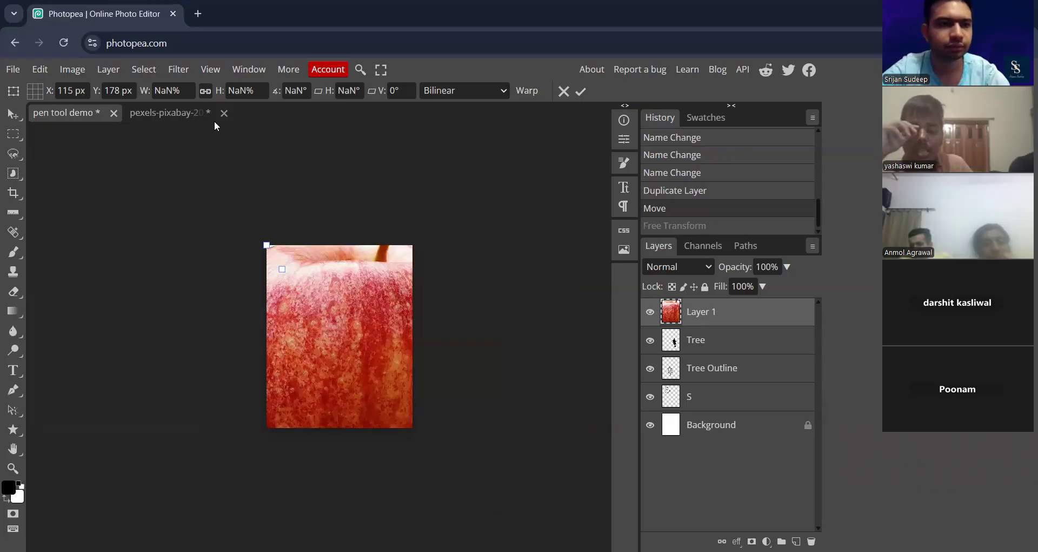
left_click(39, 69)
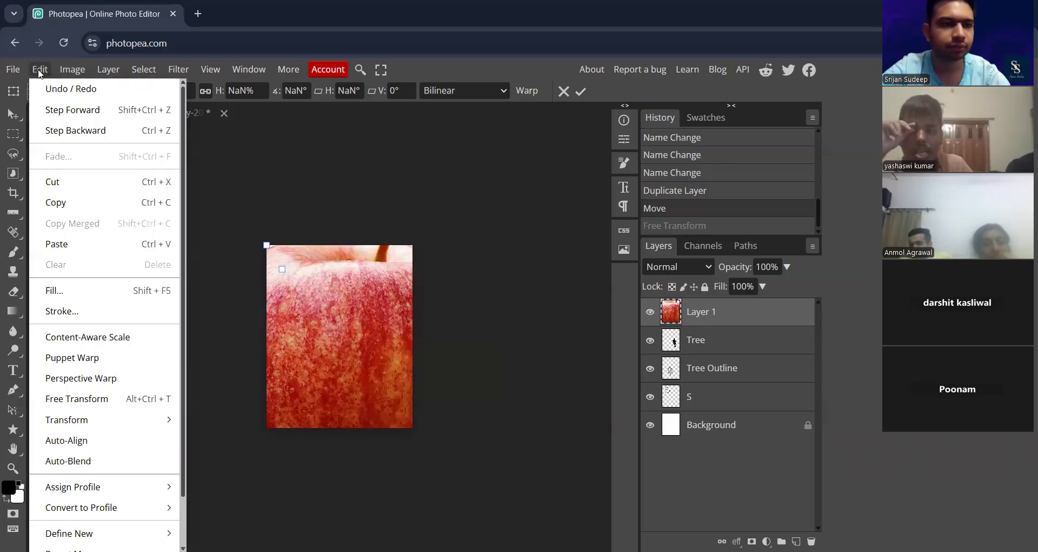
left_click(281, 280)
key("Return")
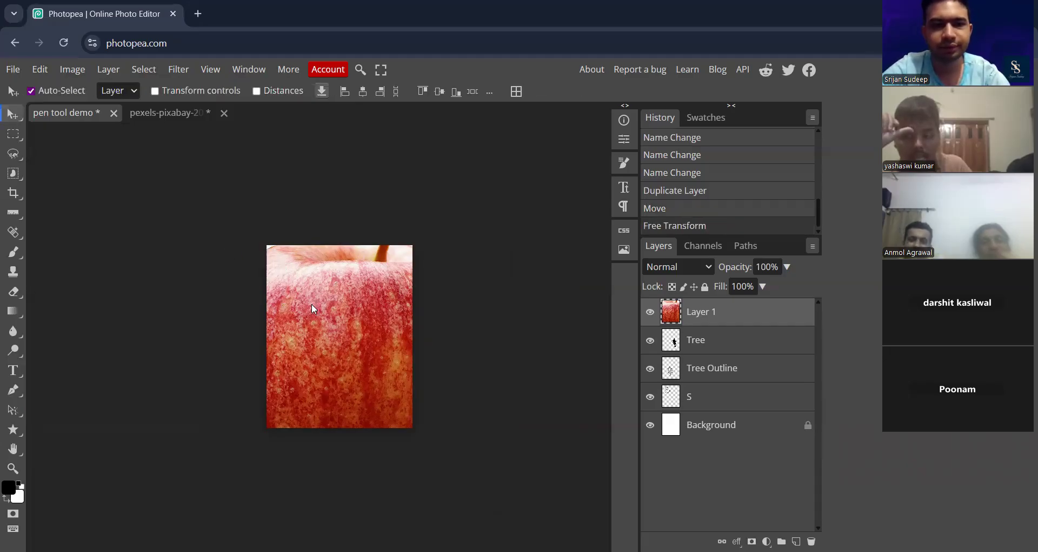
left_click(40, 70)
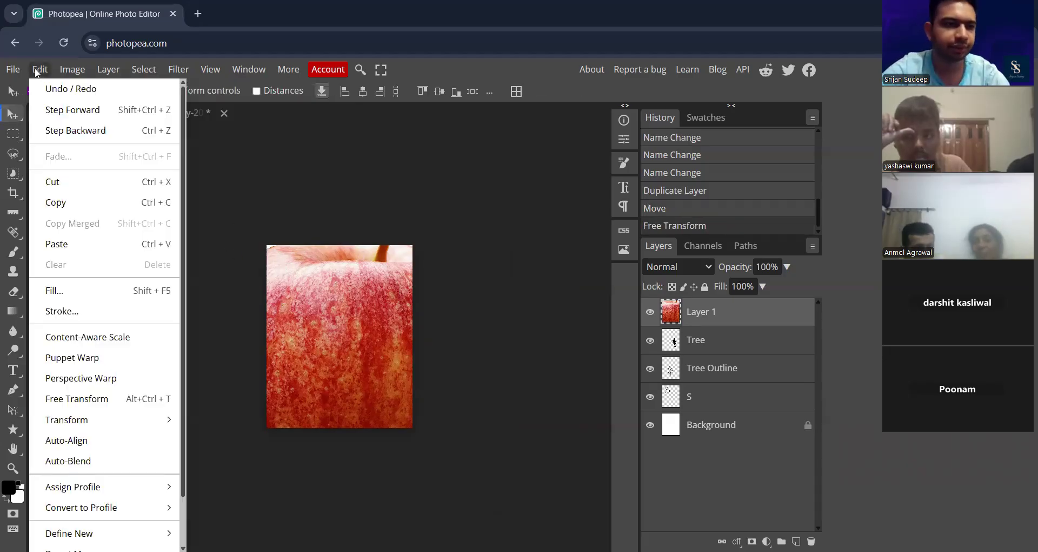
left_click(77, 398)
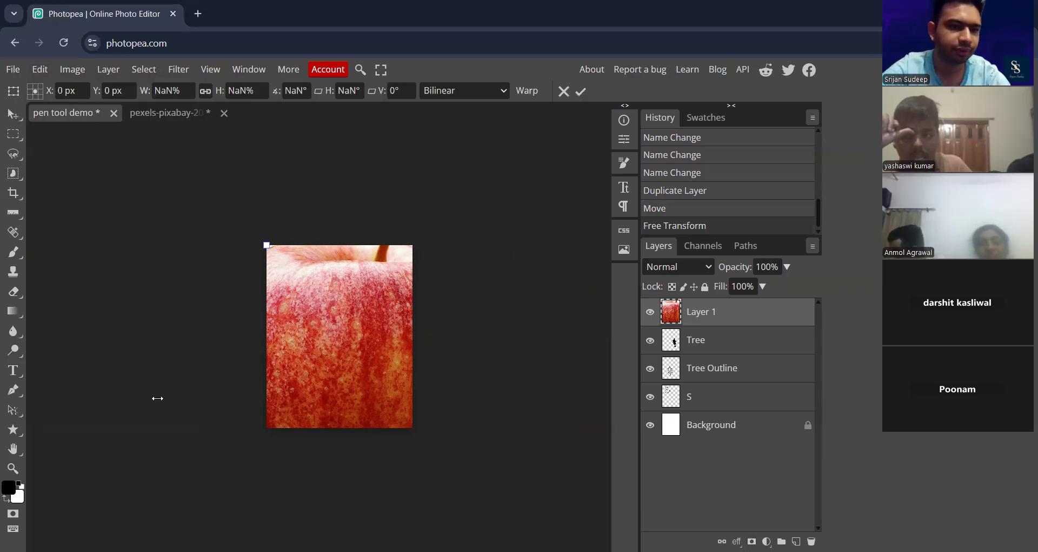
left_click_drag(272, 251, 367, 372)
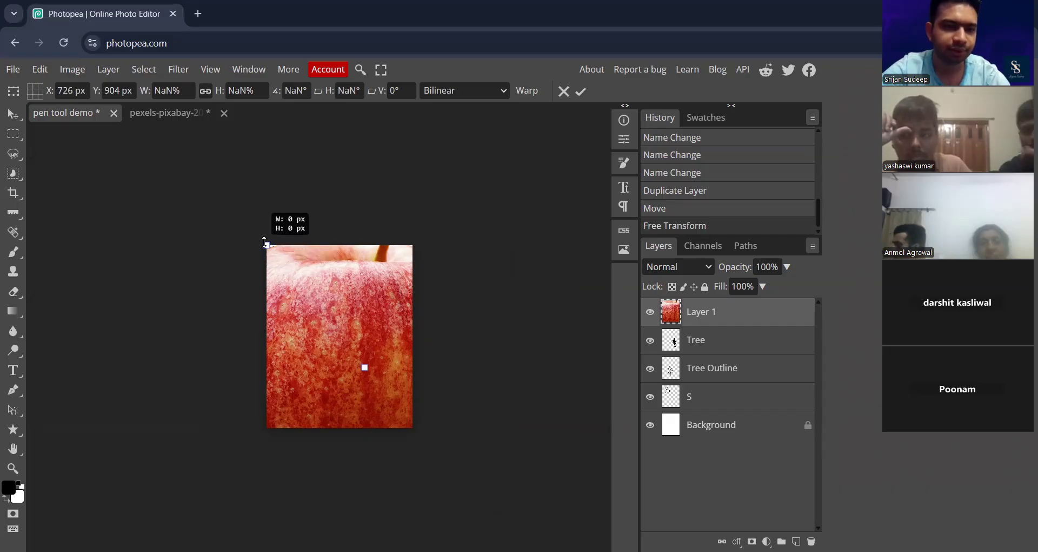
left_click_drag(280, 252, 264, 221)
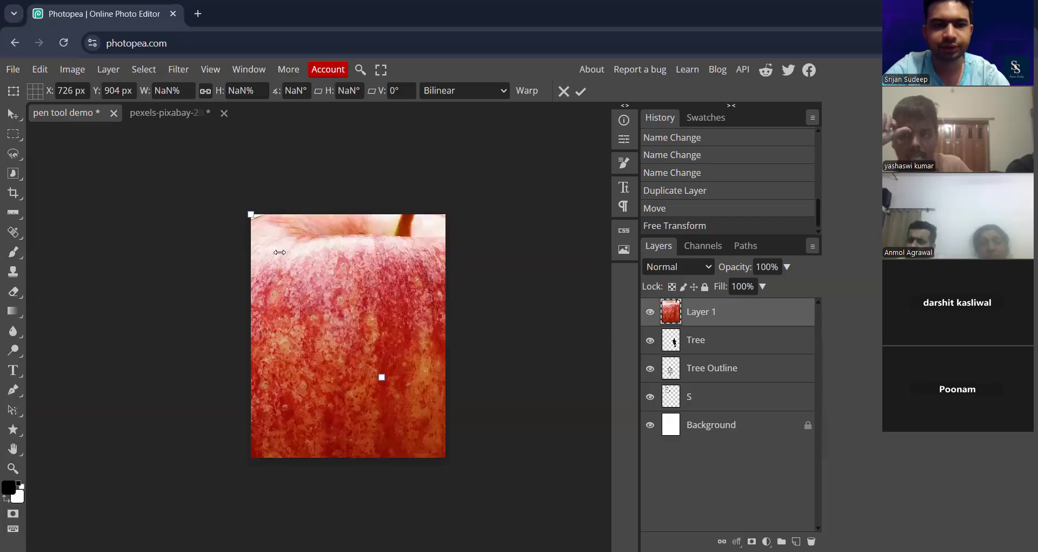
Close the pen tool demo document and save the apple cut-out document as a PSD named apple
left_click(114, 112)
left_click(573, 142)
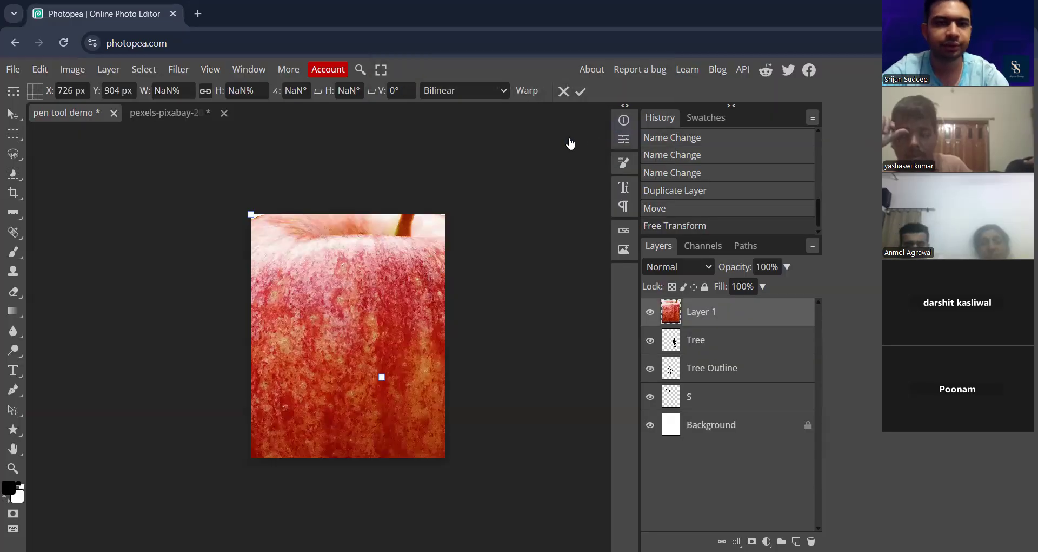
left_click(16, 71)
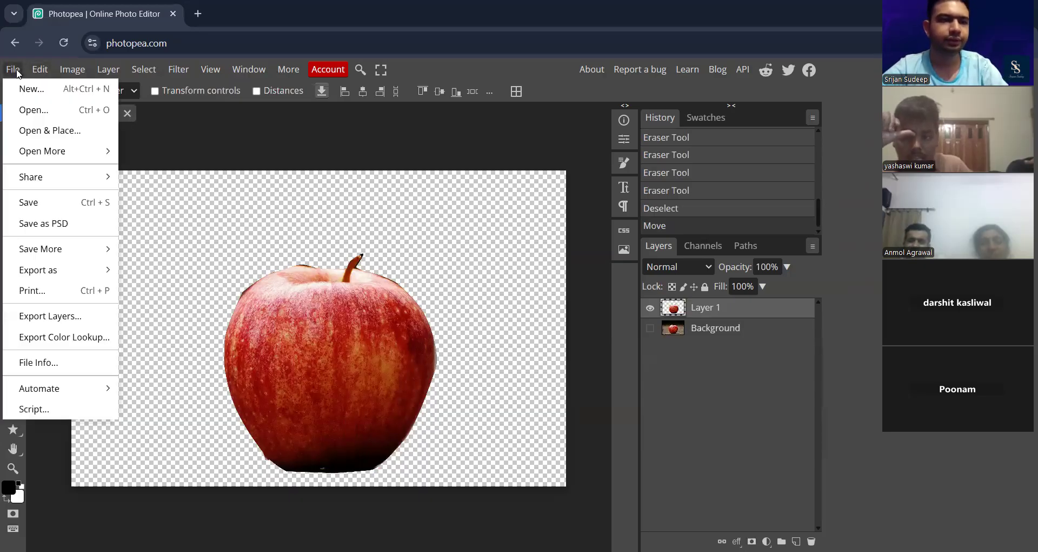
left_click(80, 223)
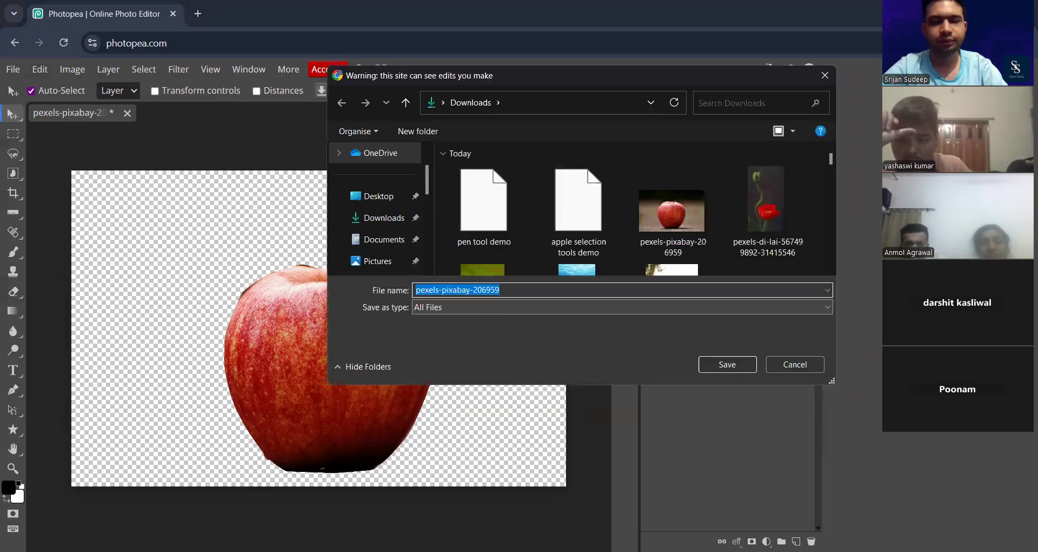
type("apple")
key("Return")
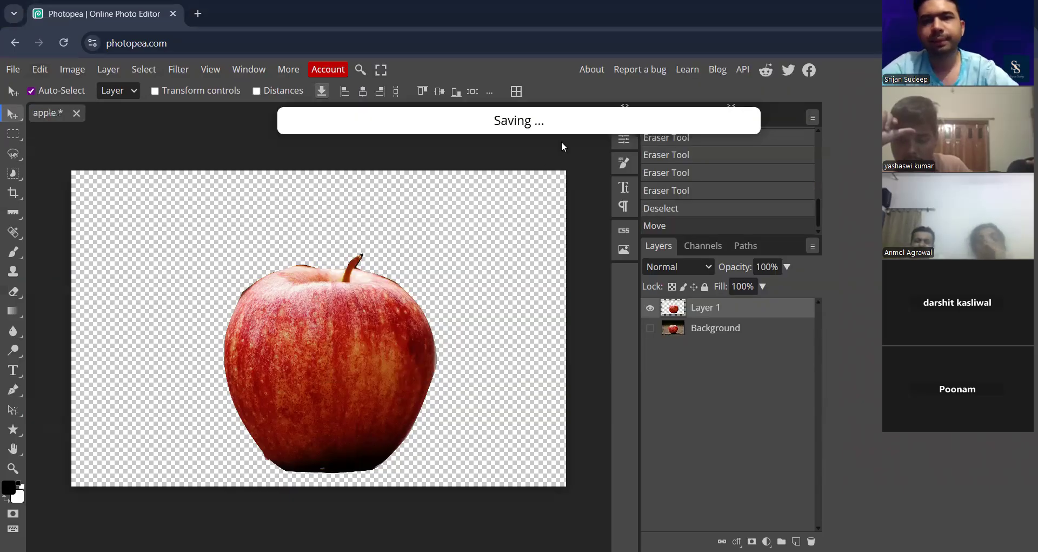